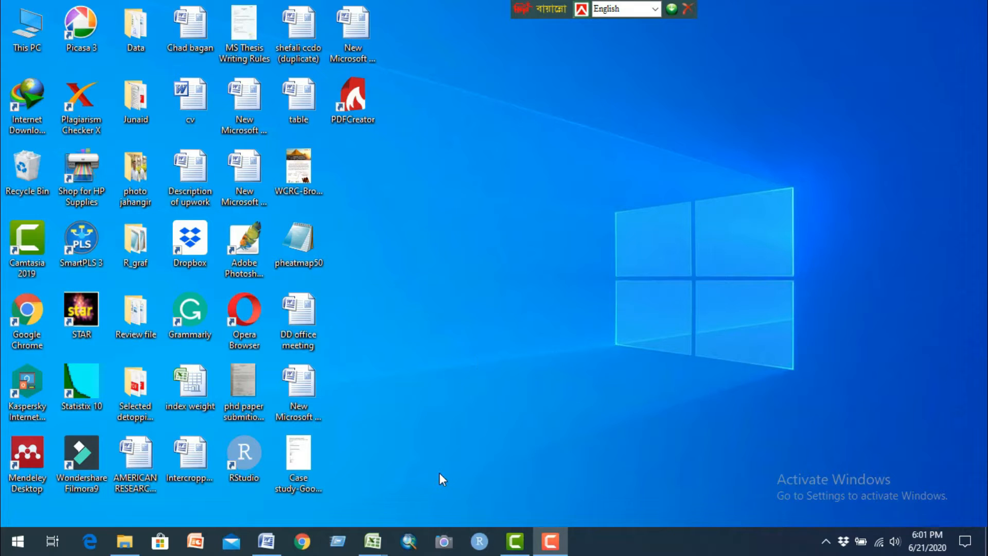
Step: Open the Mean comparism1 document in Word and examine the Plant_h mean comparison tables for Sowing and Irrigatio
mouse_move(266, 540)
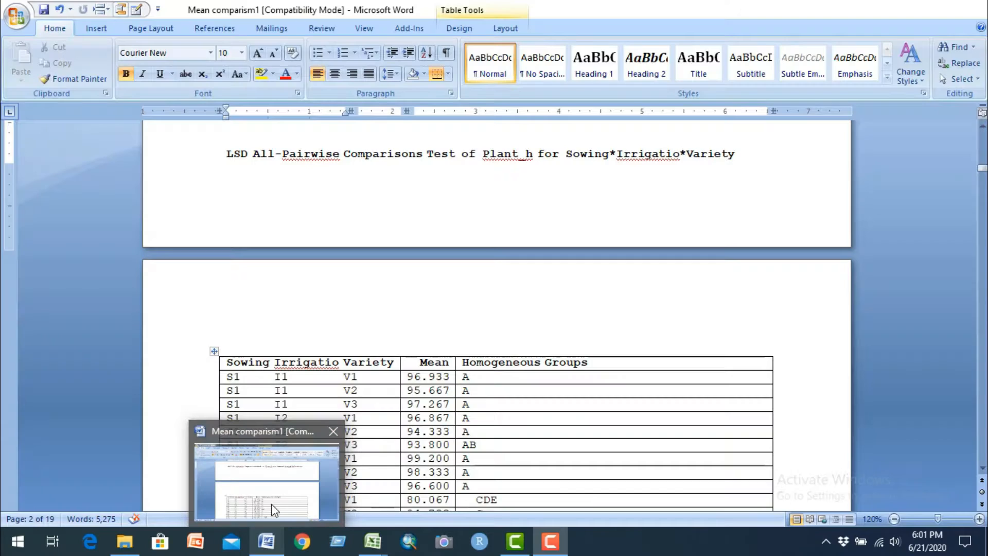
left_click(273, 505)
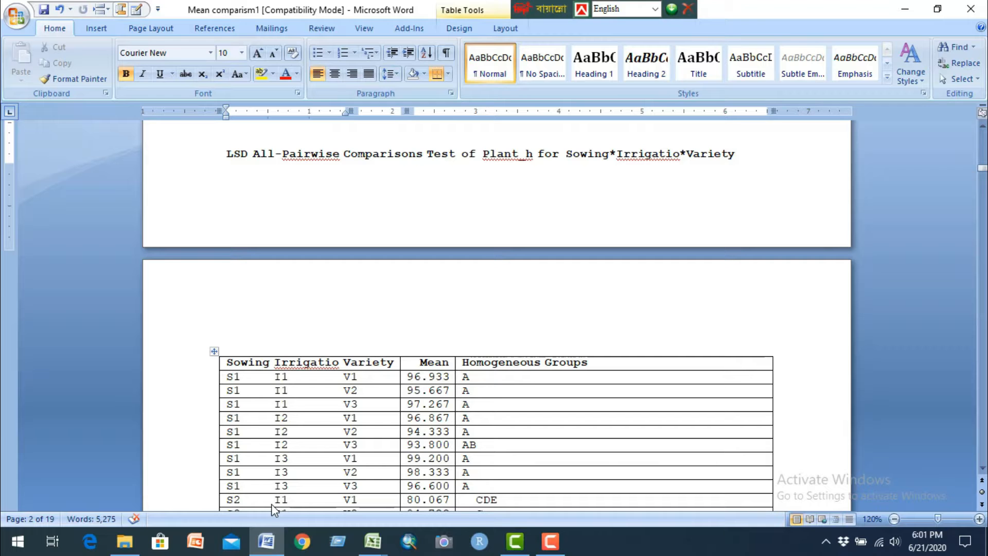
scroll(974, 415, "up", 10)
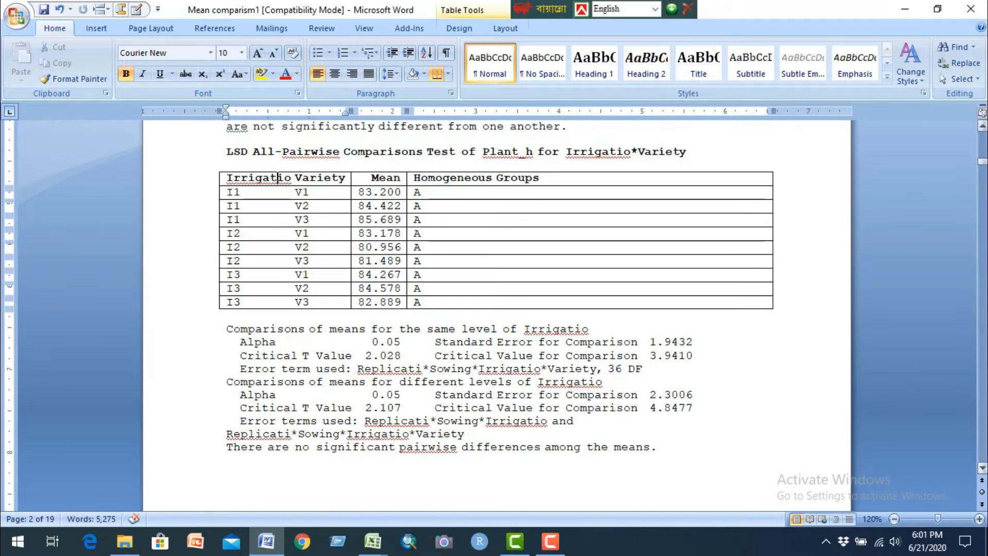
scroll(982, 166, "up", 10)
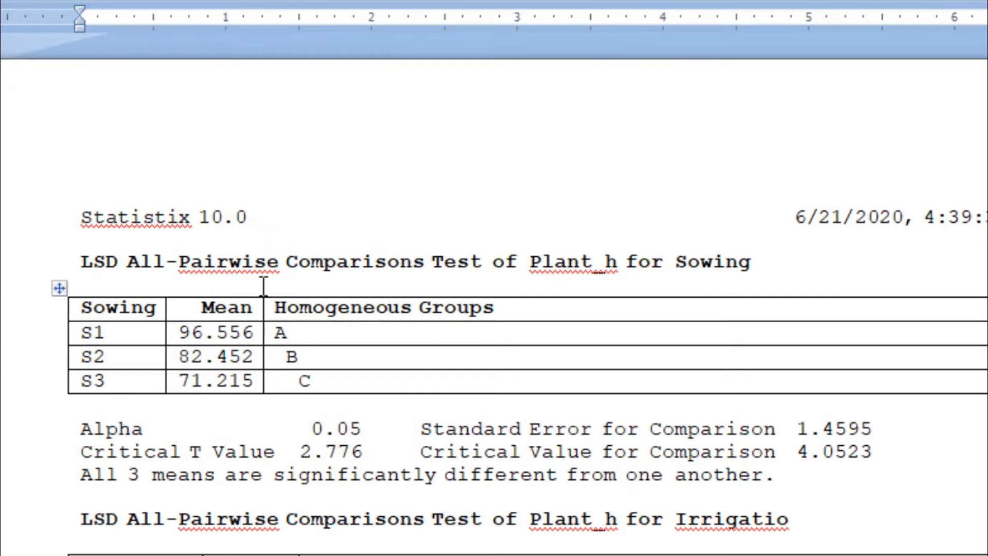
double_click(622, 264)
left_click(181, 553)
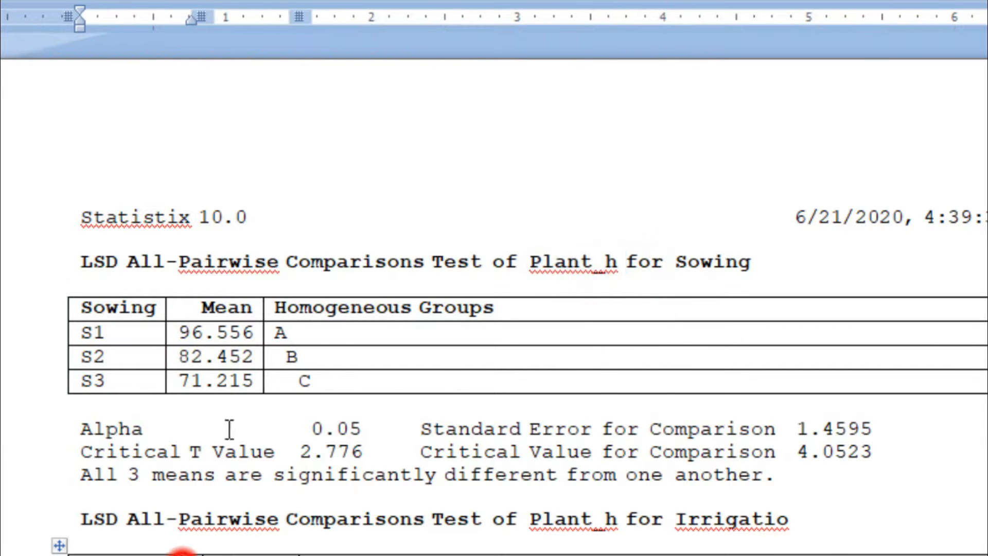
Step: Examine the Plant_h comparison tables for the two-way and three-way interactions of Sowing, Irrigatio and Variety
scroll(229, 427, "down", 5)
left_click_drag(181, 458, 186, 457)
scroll(193, 431, "down", 5)
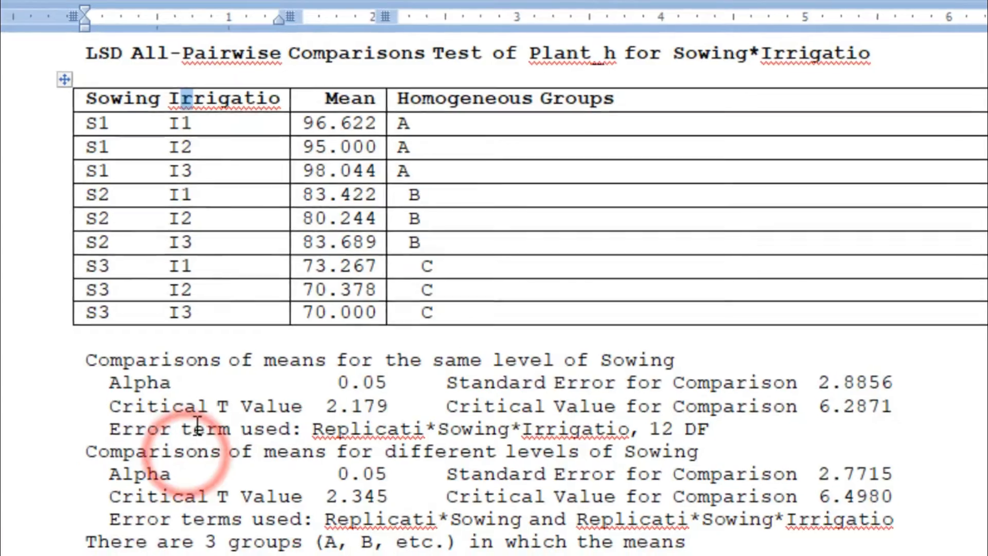
scroll(197, 426, "down", 4)
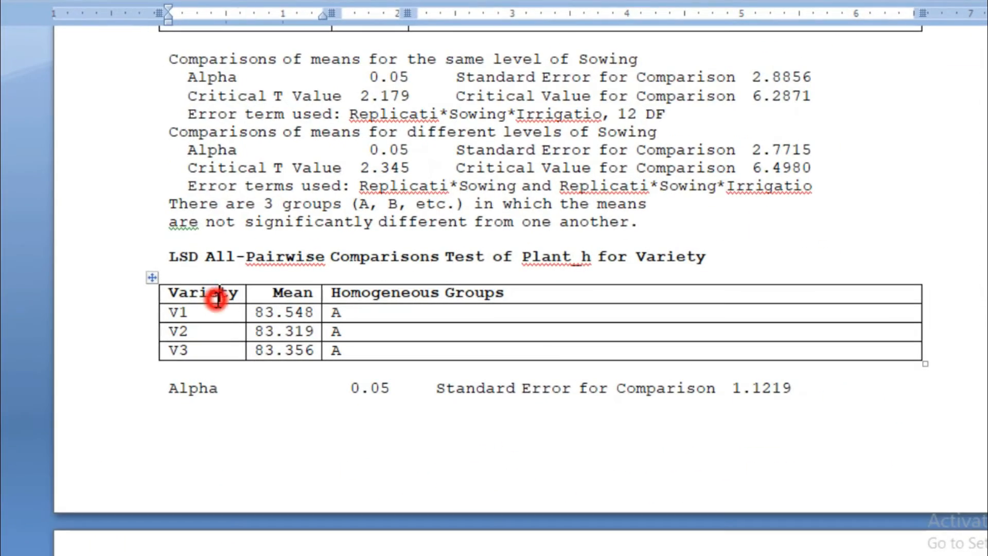
scroll(216, 297, "down", 10)
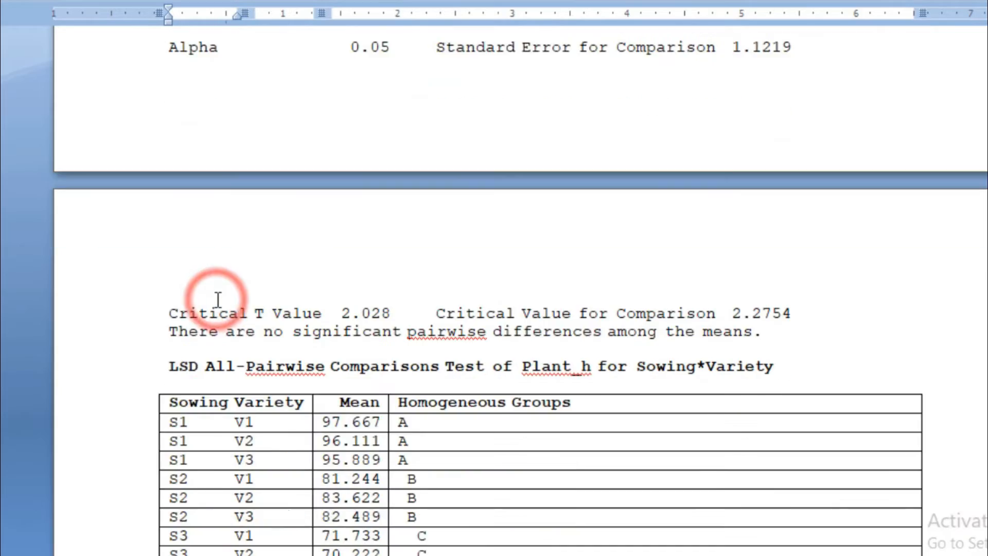
scroll(309, 206, "down", 8)
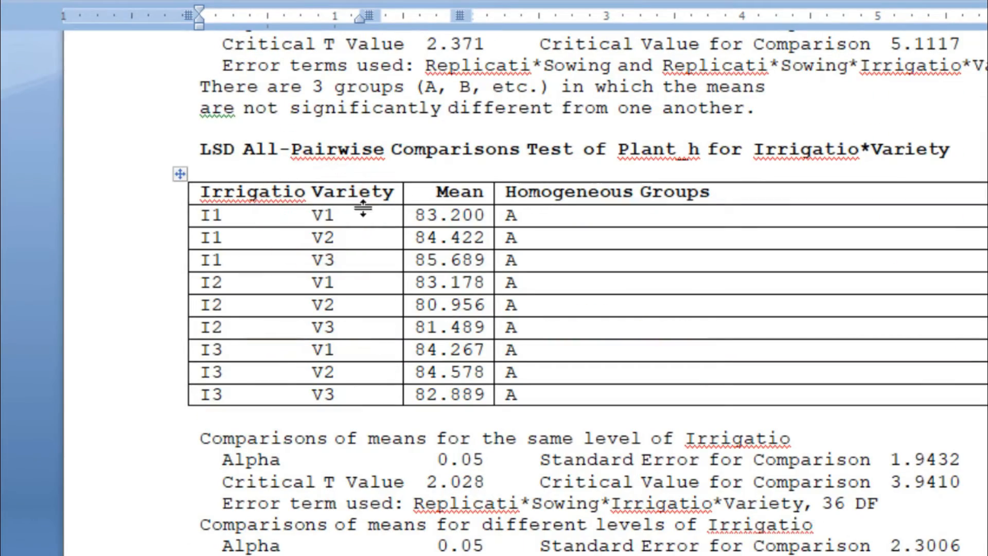
scroll(363, 194, "down", 10)
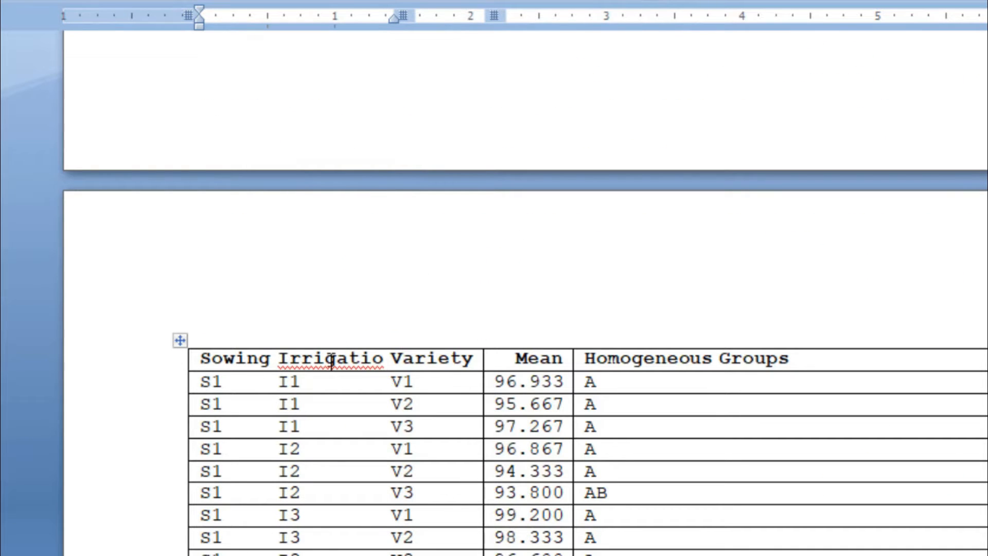
left_click(408, 361)
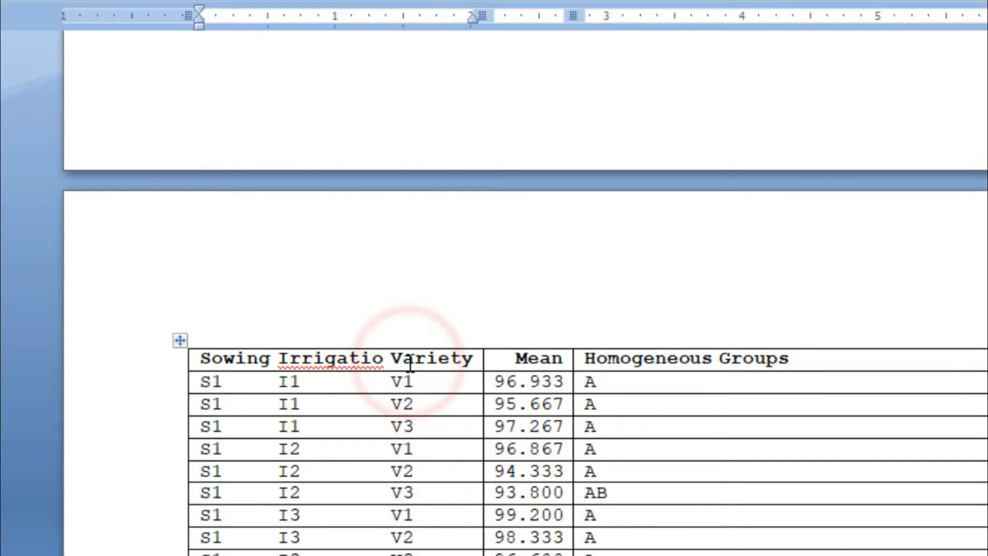
scroll(410, 361, "up", 10)
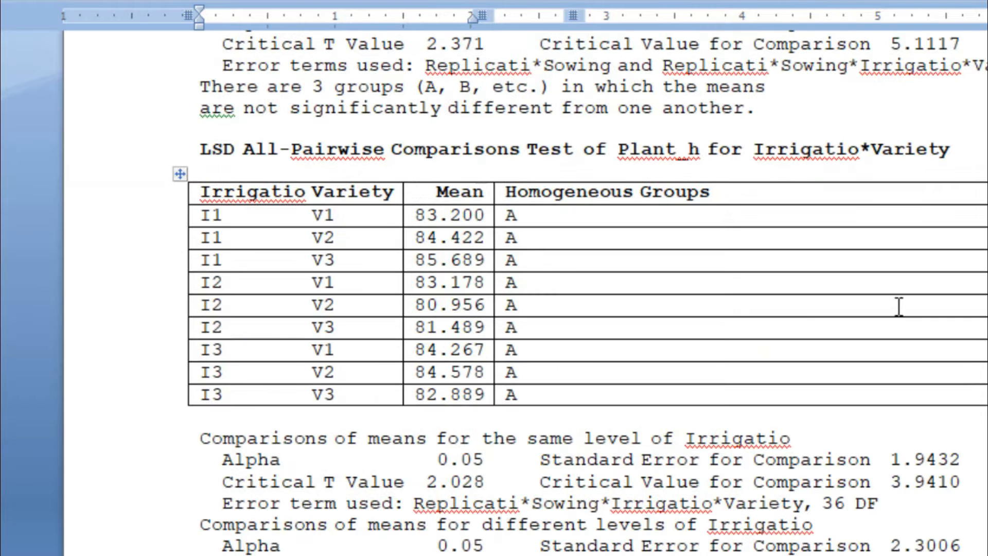
scroll(410, 362, "up", 5)
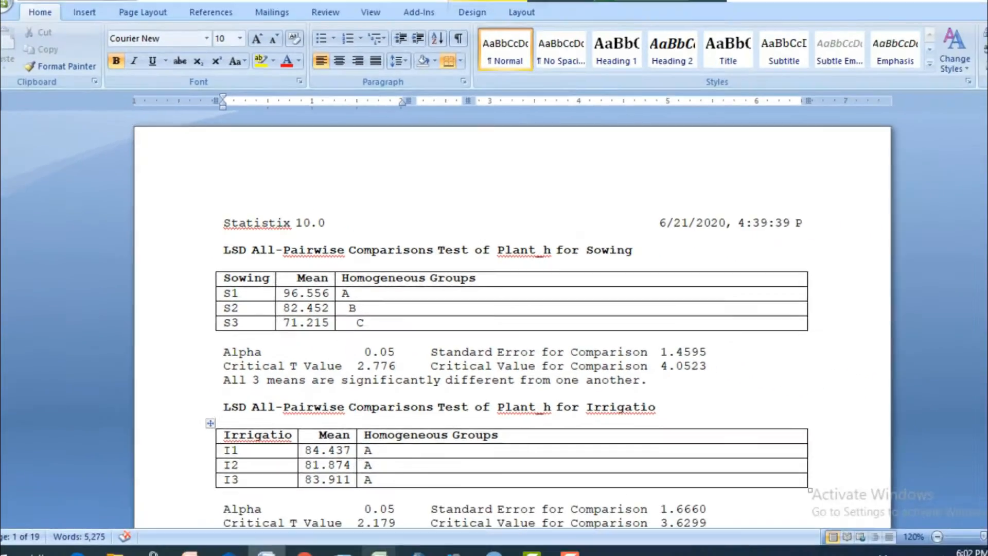
Step: Switch to the Graph formate workbook in Excel and review the row 1 headings from Plant_height to Har_Ini
mouse_move(374, 542)
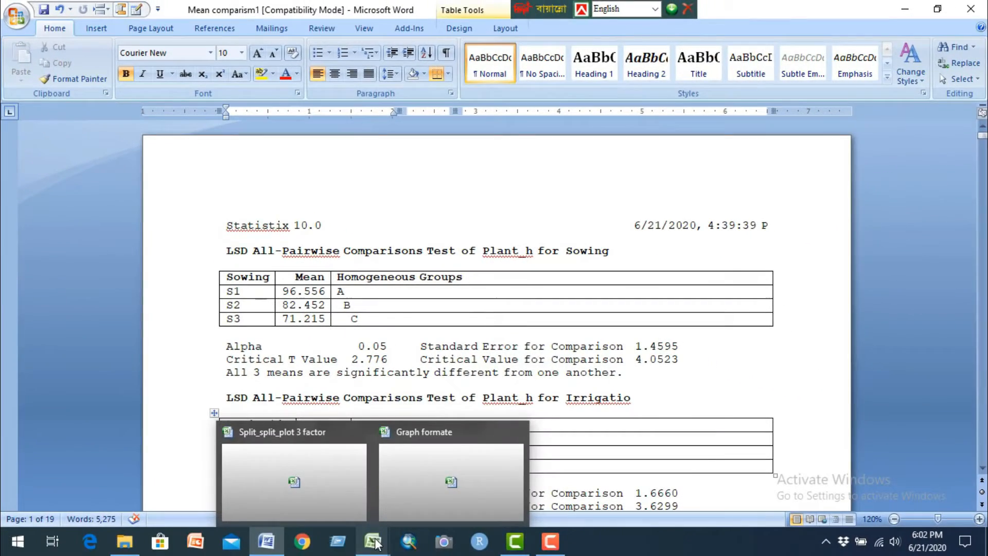
left_click(450, 481)
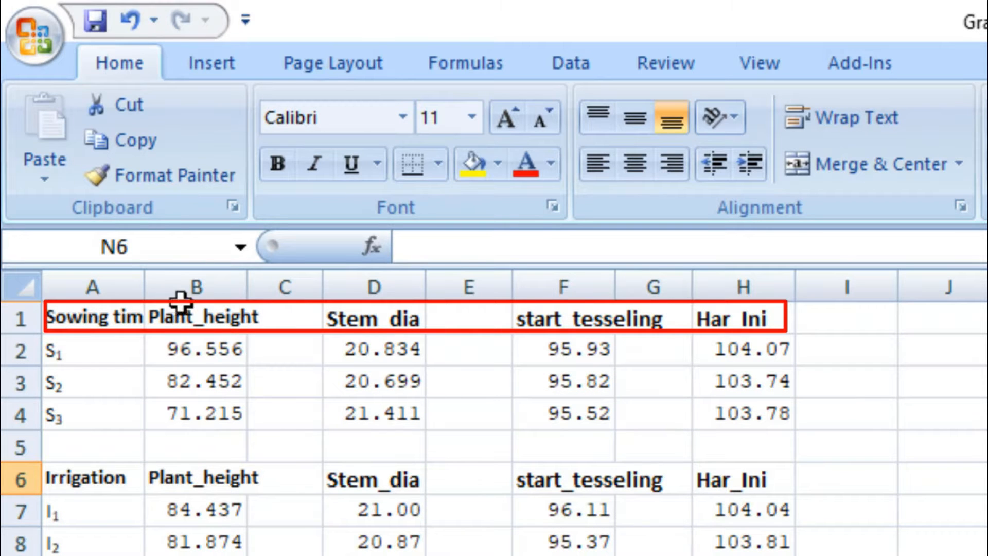
left_click(199, 316)
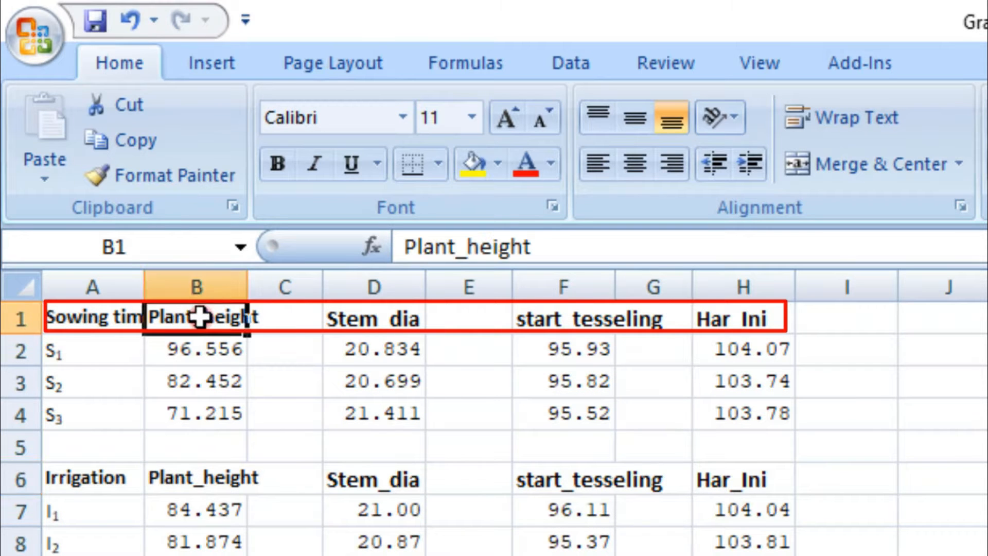
left_click(344, 316)
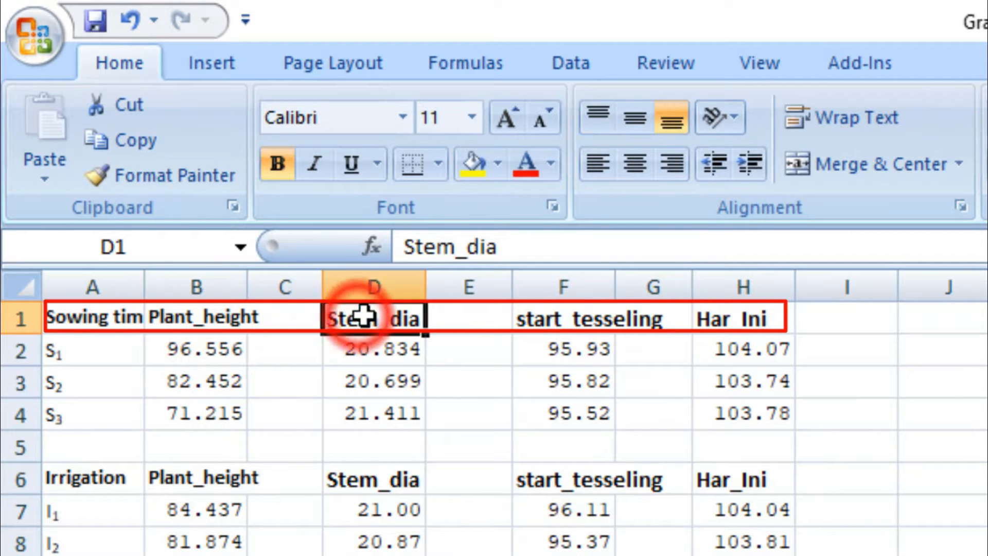
left_click(545, 325)
left_click(732, 325)
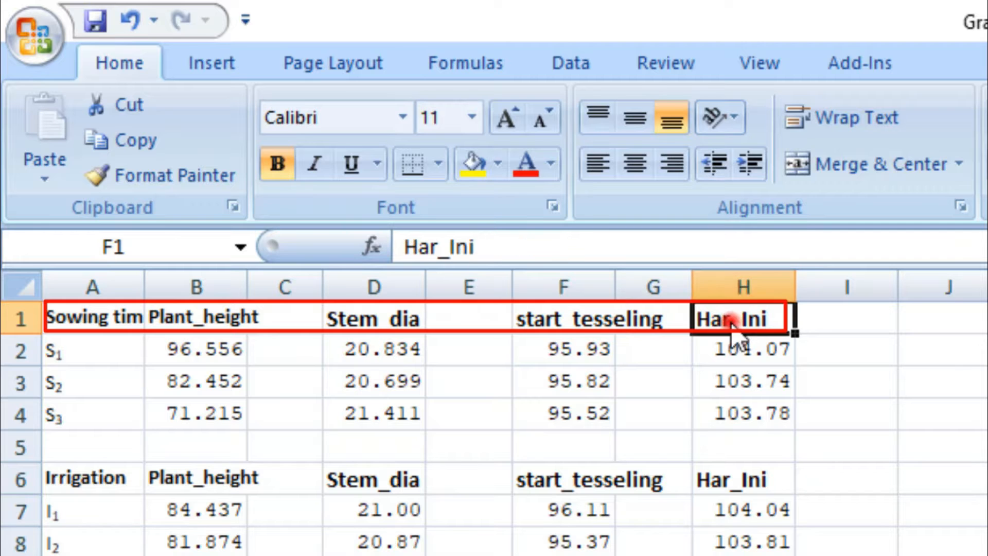
left_click_drag(225, 316, 721, 321)
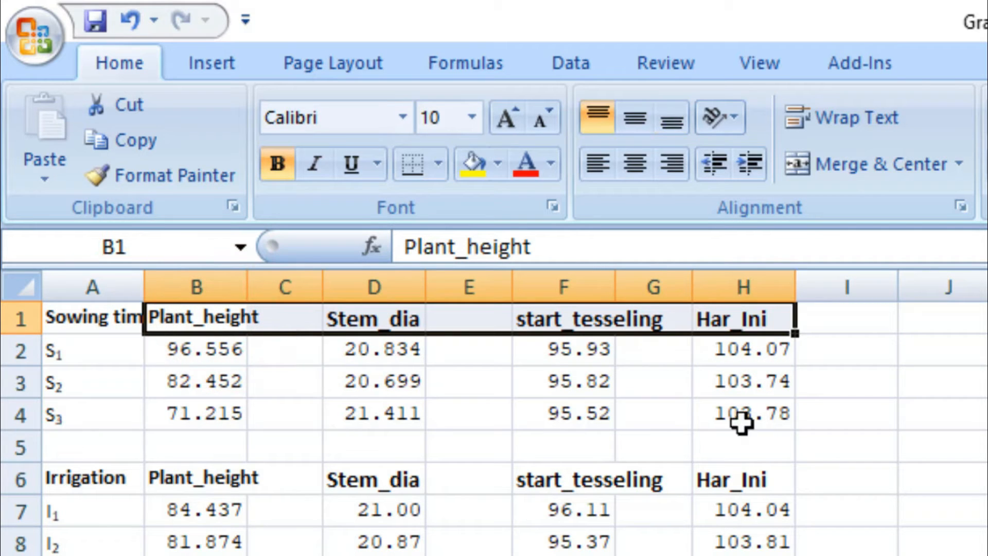
Step: Review the Sowing times, Irrigation and Variety headings and widen column A to show its full text
left_click(116, 315)
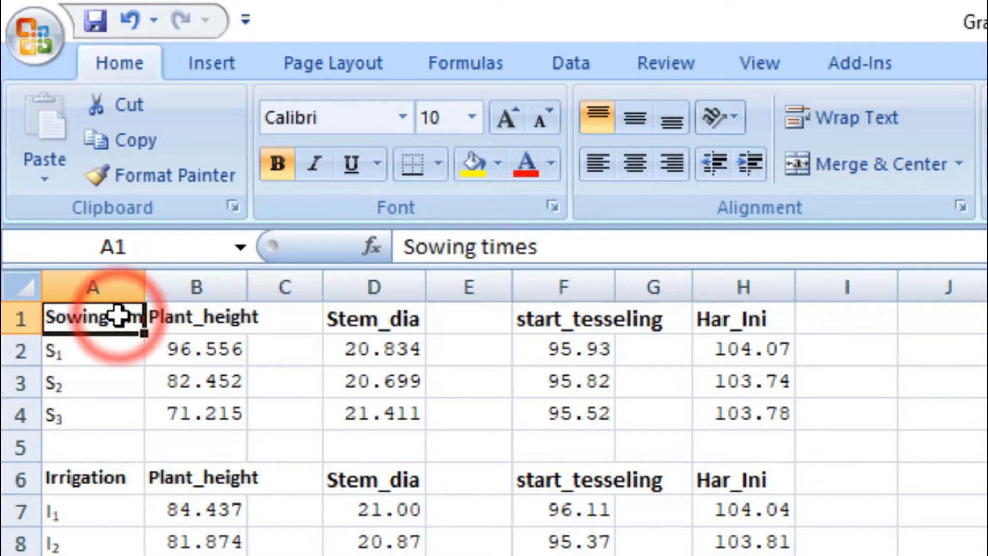
left_click(94, 485)
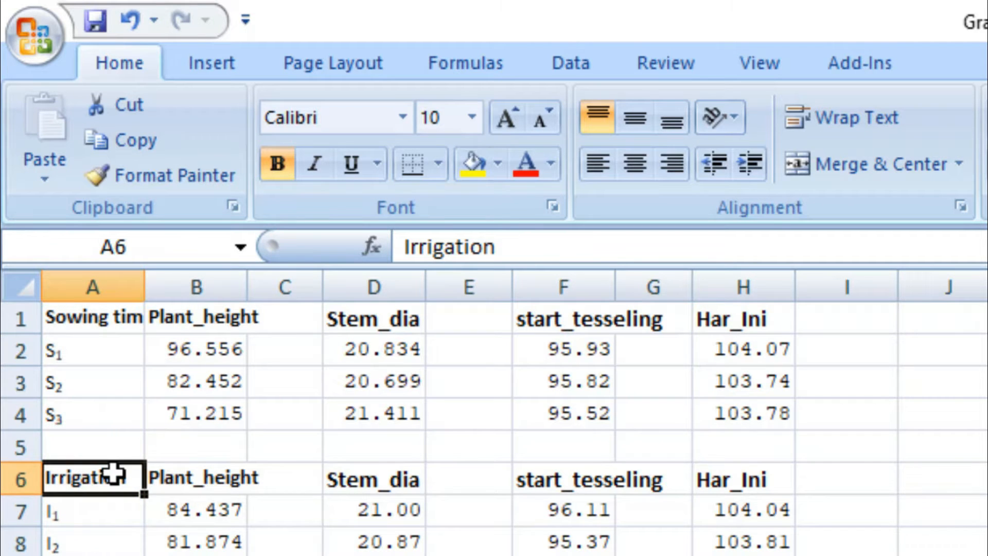
scroll(114, 471, "down", 2)
left_click(100, 457)
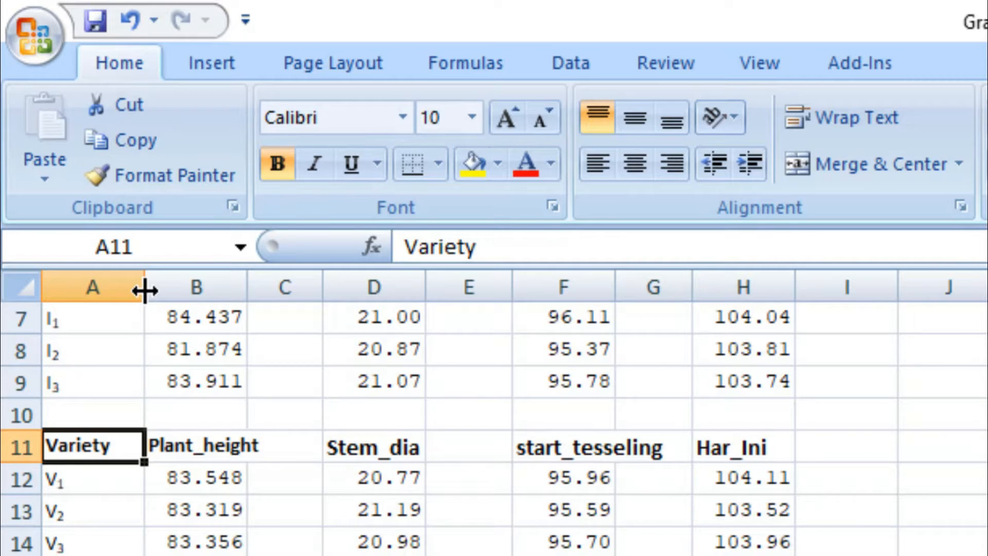
left_click_drag(146, 289, 238, 290)
Step: Review the interaction headings in column A and widen the column to fit "Sowing :Irrigation:Variety"
left_click(139, 555)
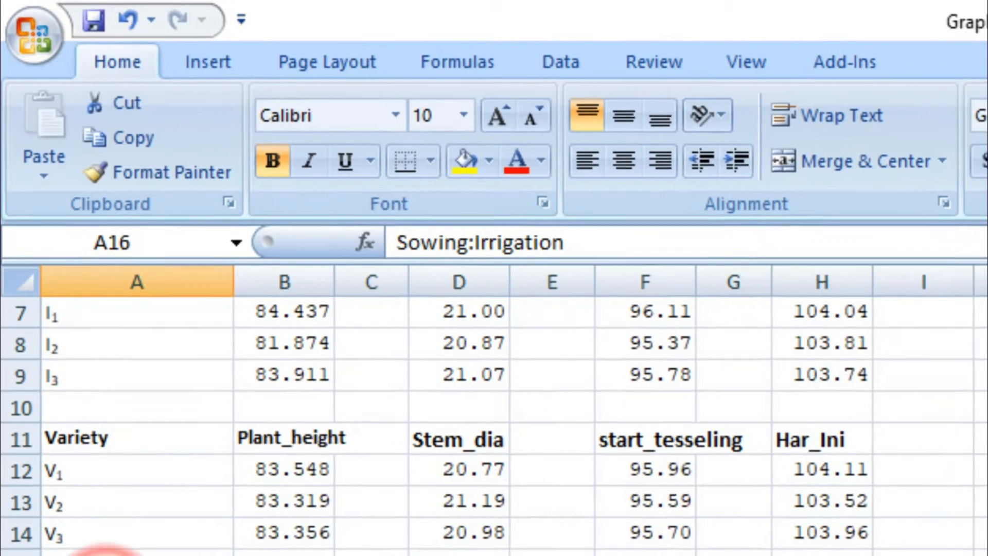
scroll(154, 545, "down", 3)
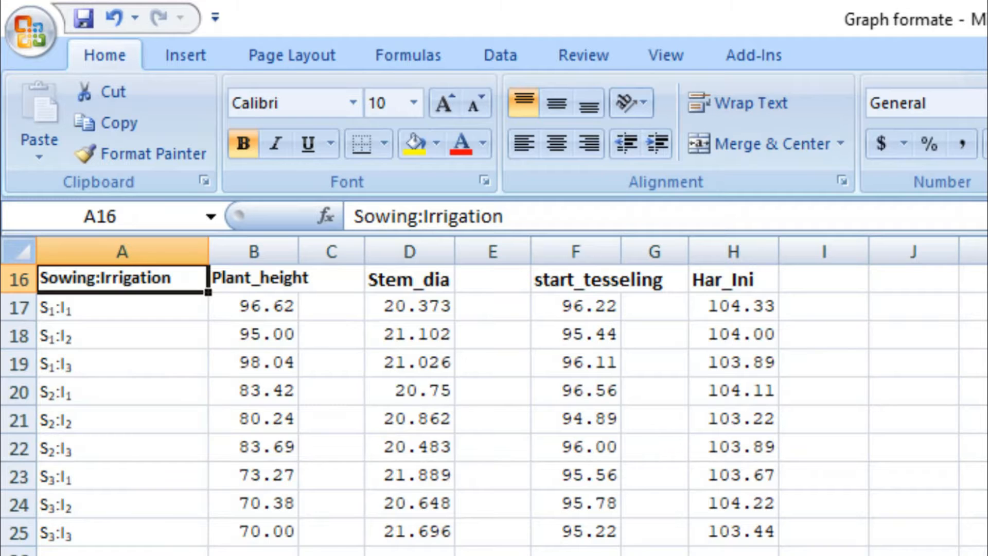
left_click(123, 555)
scroll(475, 544, "down", 5)
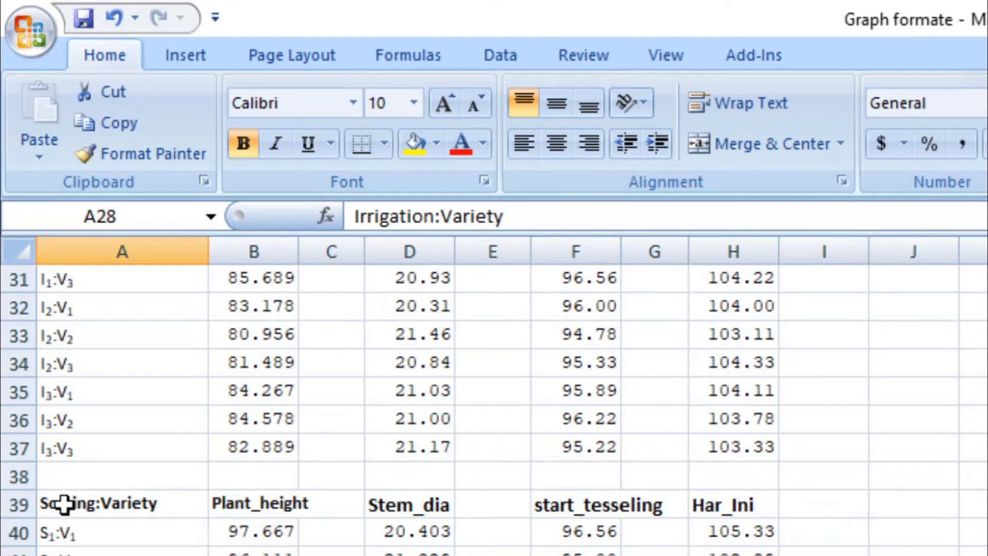
left_click(146, 509)
scroll(154, 515, "down", 4)
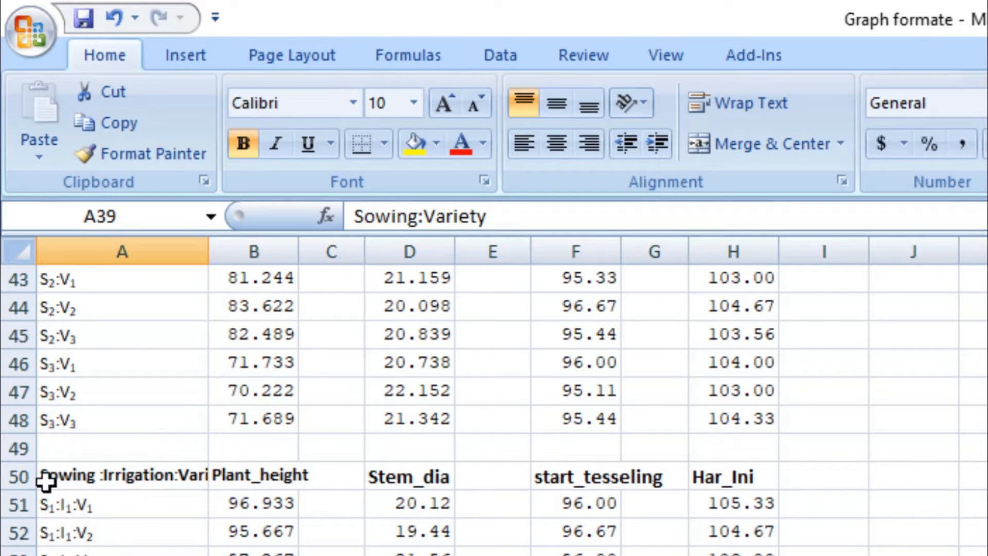
left_click_drag(209, 249, 258, 251)
left_click(187, 478)
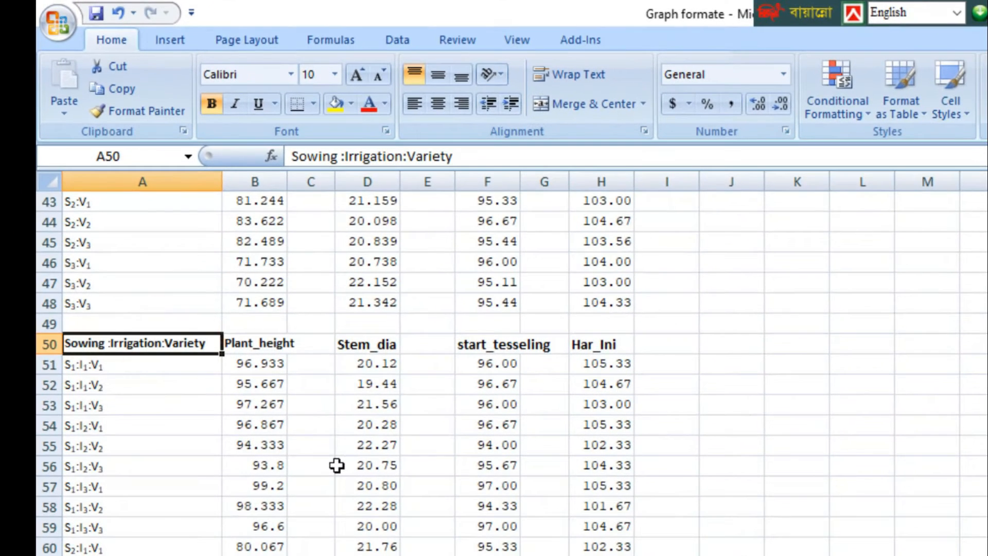
Step: Insert a 2-D clustered column chart of Plant_height by sowing time from cells A1:B4
scroll(324, 430, "up", 14)
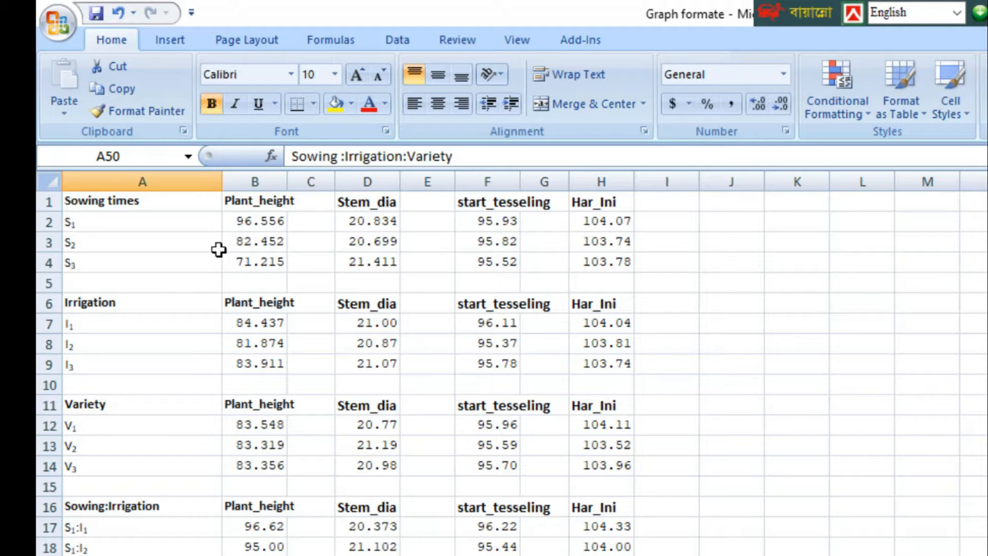
left_click_drag(166, 202, 165, 258)
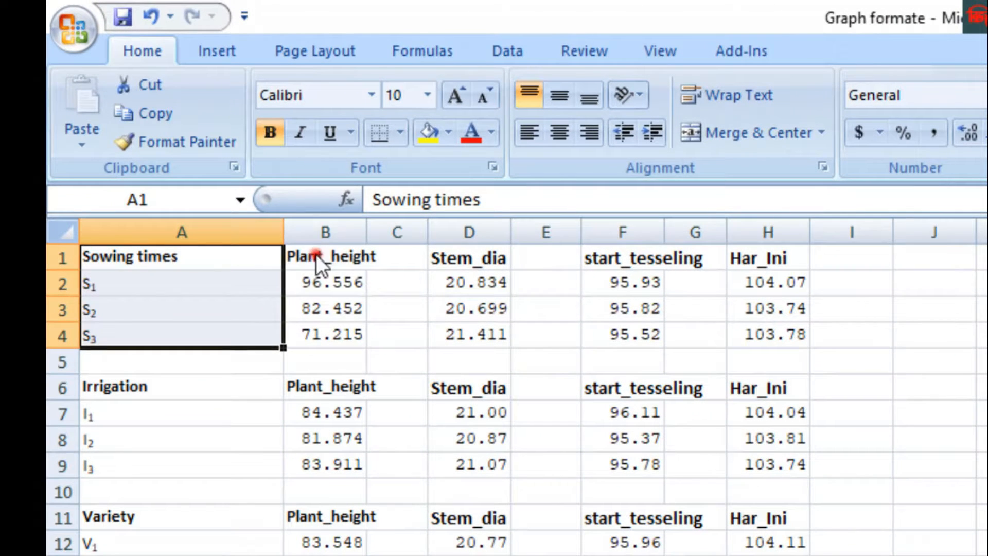
left_click_drag(250, 206, 261, 267)
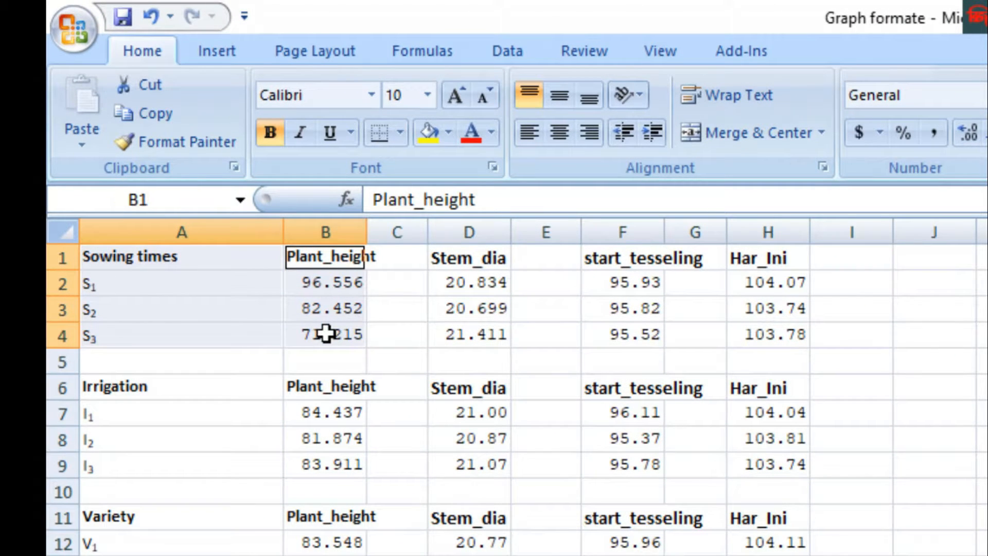
left_click(220, 54)
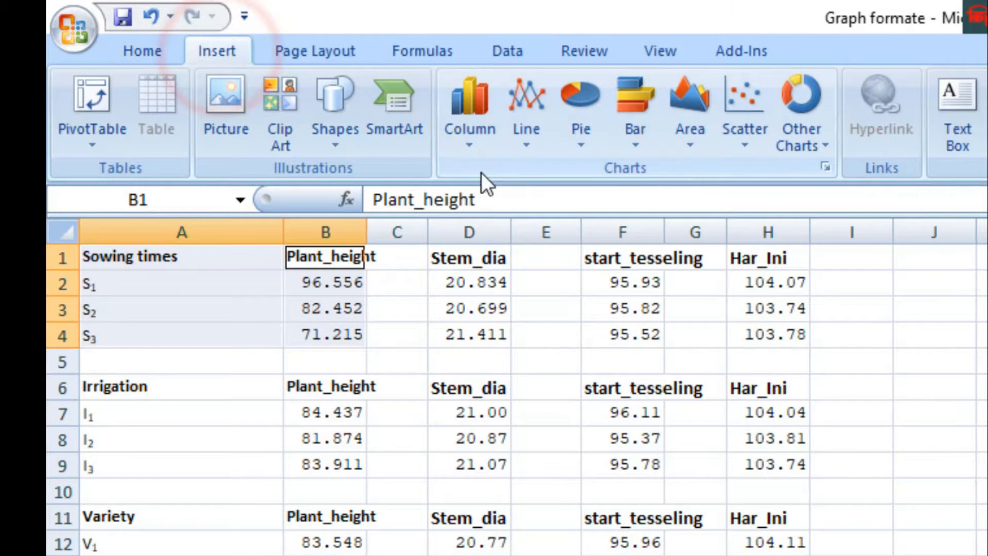
left_click(469, 144)
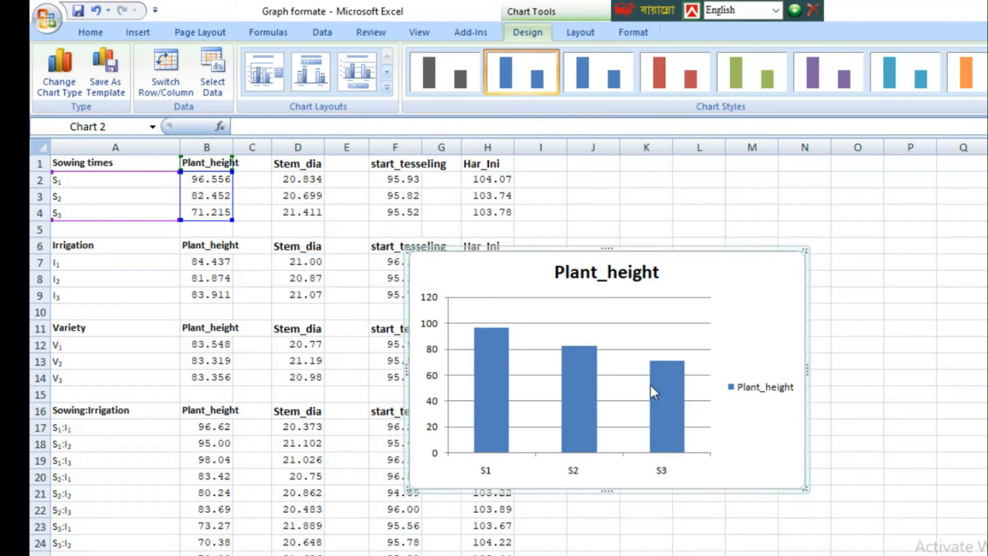
Step: Apply a chart layout with a chart title, both axis titles and a legend to the Plant_height chart
mouse_move(668, 424)
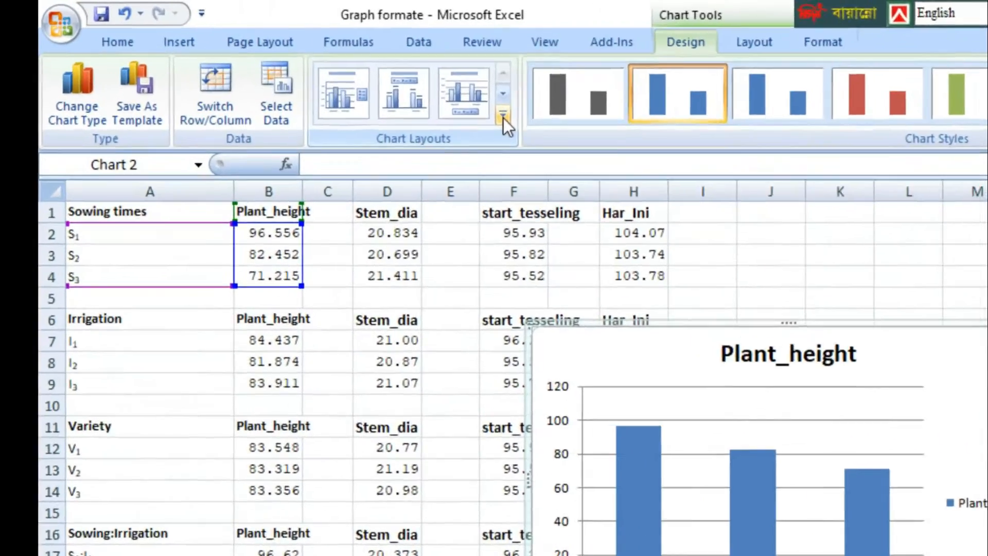
left_click(503, 118)
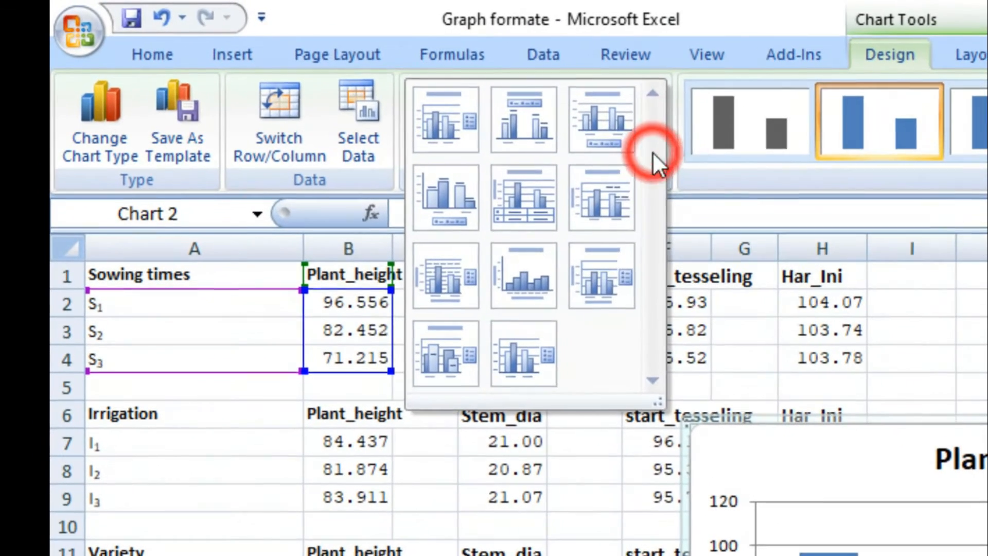
left_click(472, 206)
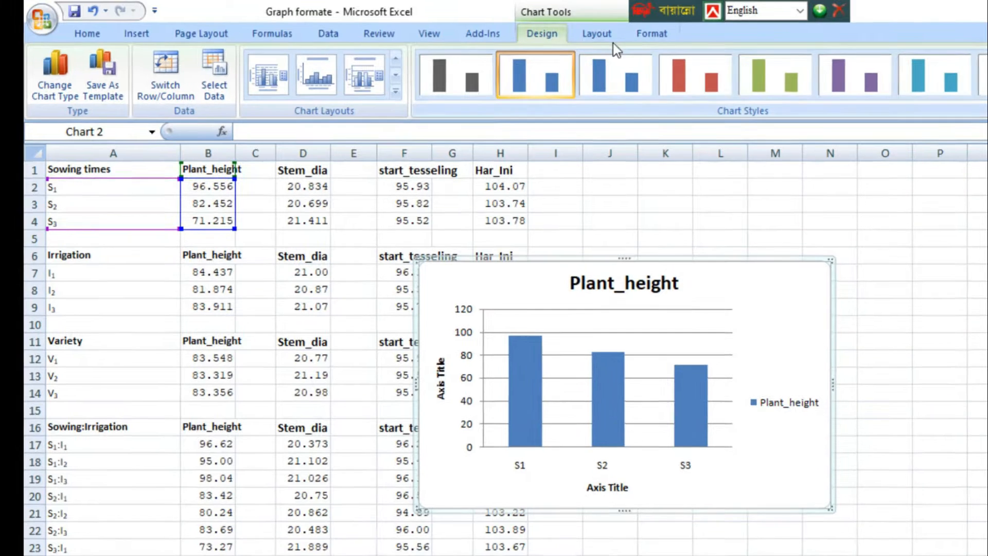
Step: Add vertical error bars to the Plant_height chart with direction Both, Cap end style and Standard error as the error amount
left_click(598, 35)
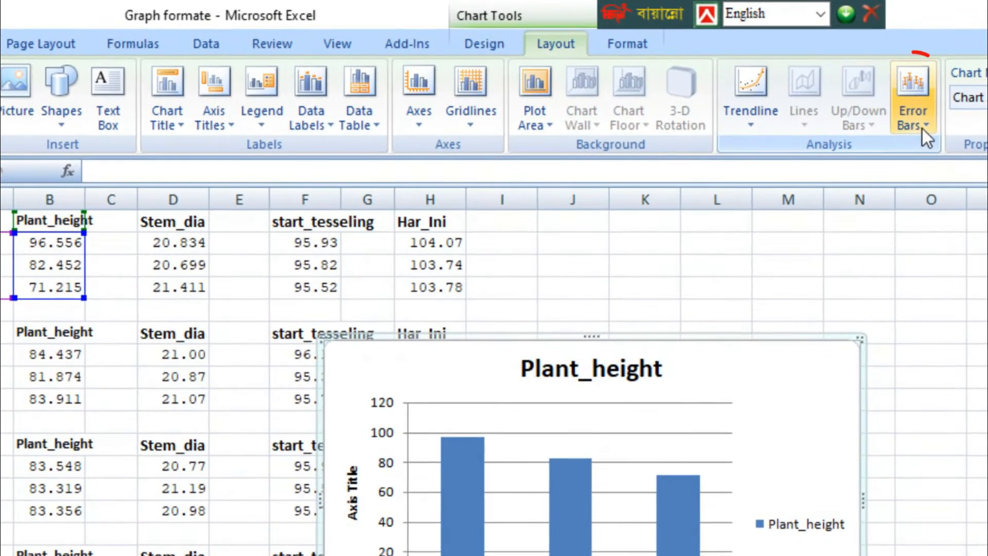
left_click(922, 128)
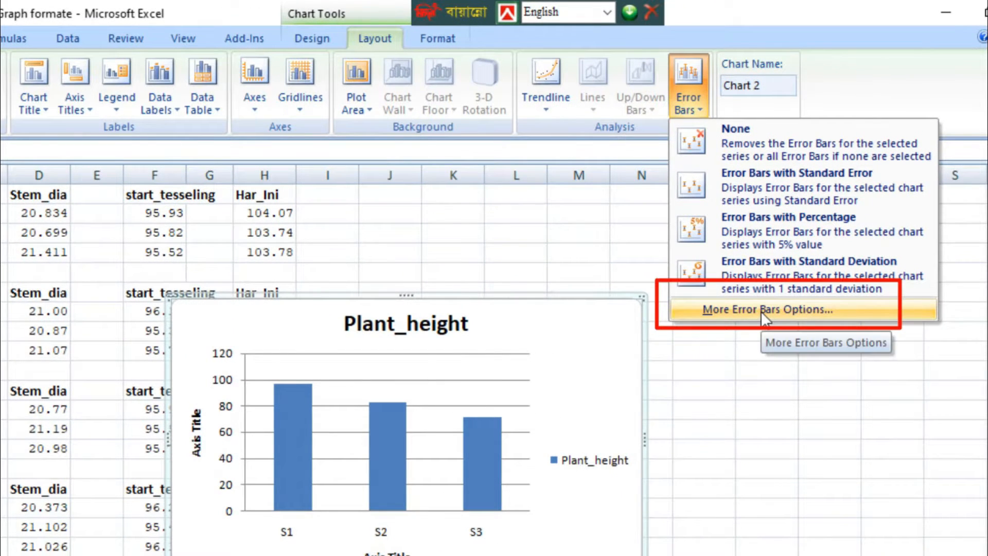
left_click(760, 309)
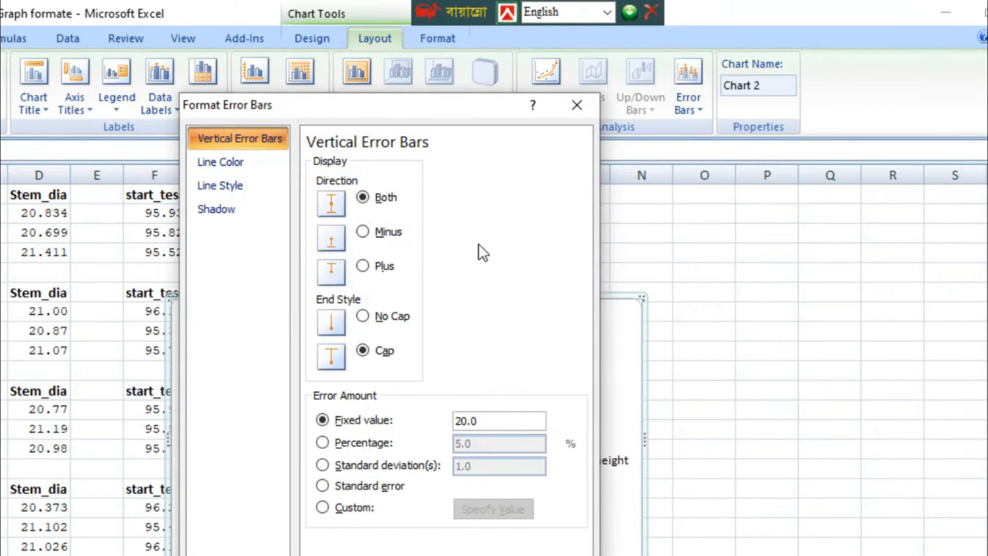
left_click(377, 199)
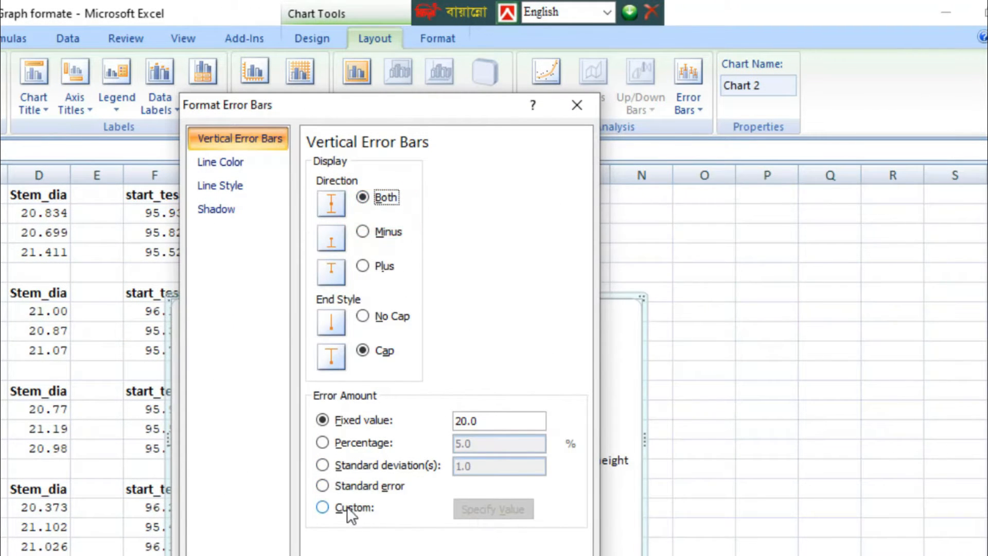
left_click(367, 477)
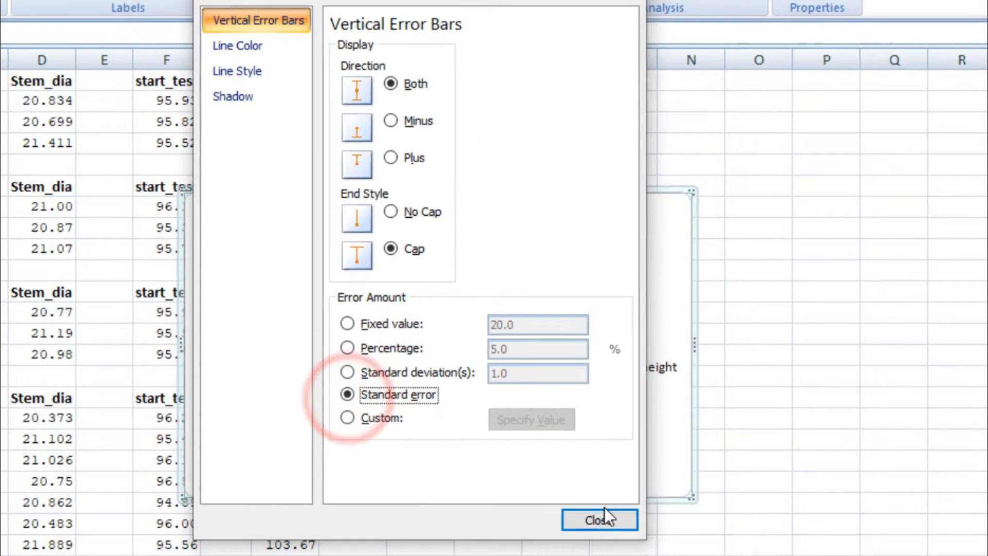
left_click(602, 518)
Step: Apply vertical error bars with a fixed value of 20.0 to the Plant_height chart
left_click(538, 268)
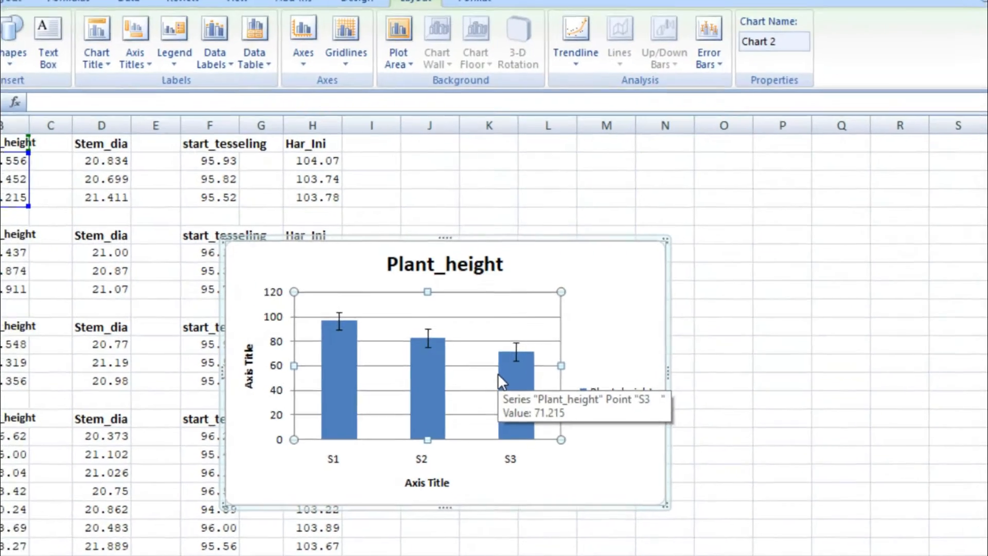
left_click(932, 45)
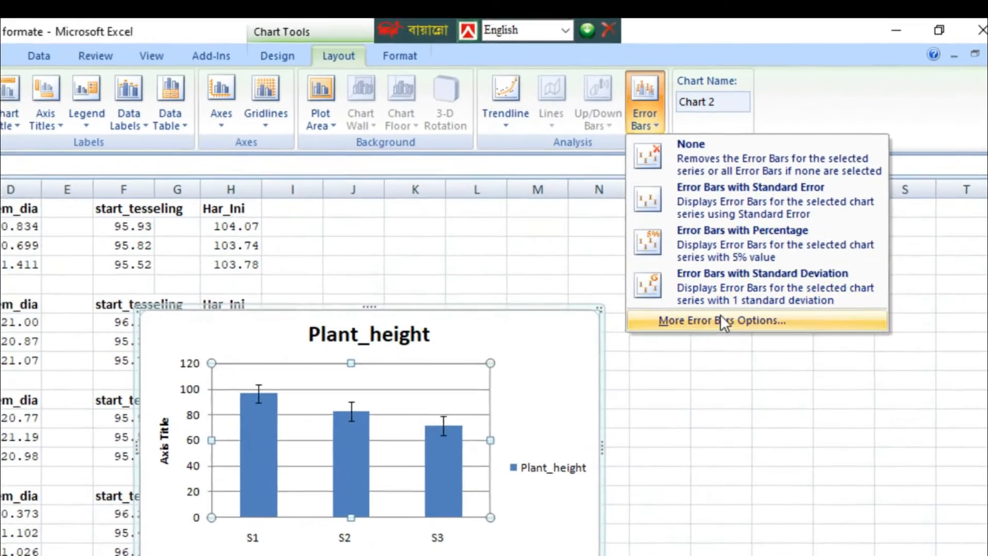
left_click(720, 320)
left_click(533, 123)
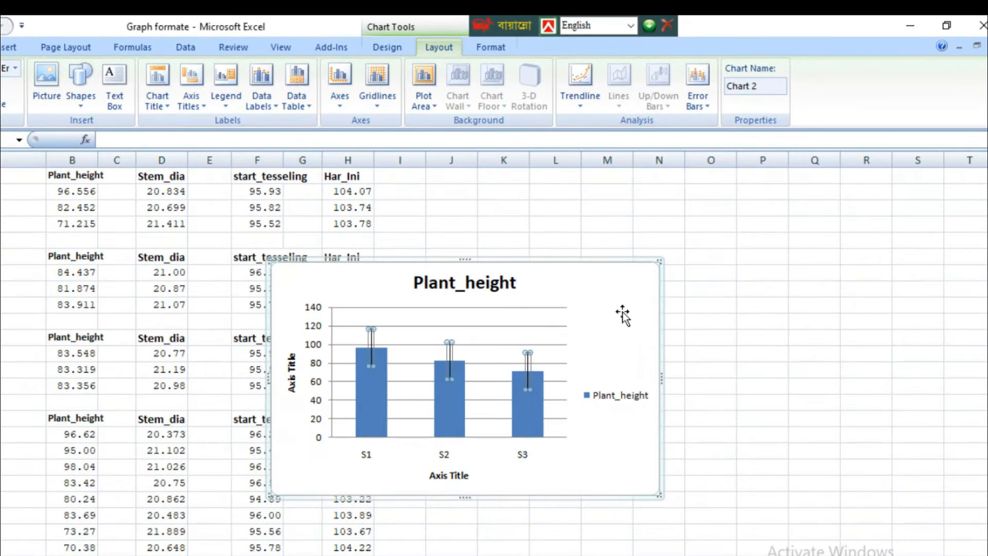
Step: Check the error amount options of the Plant_height error bars and remove the chart from the sheet
left_click(623, 315)
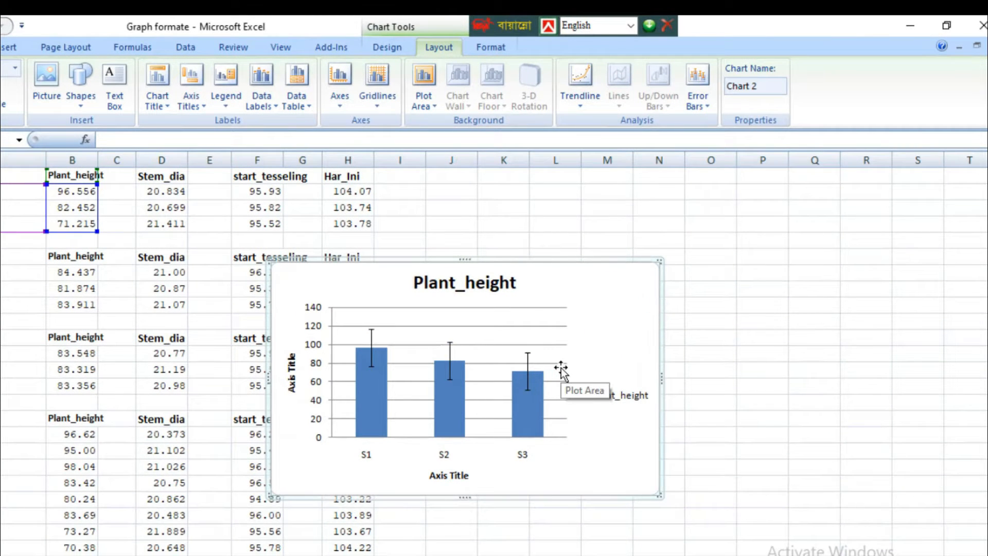
left_click(527, 364)
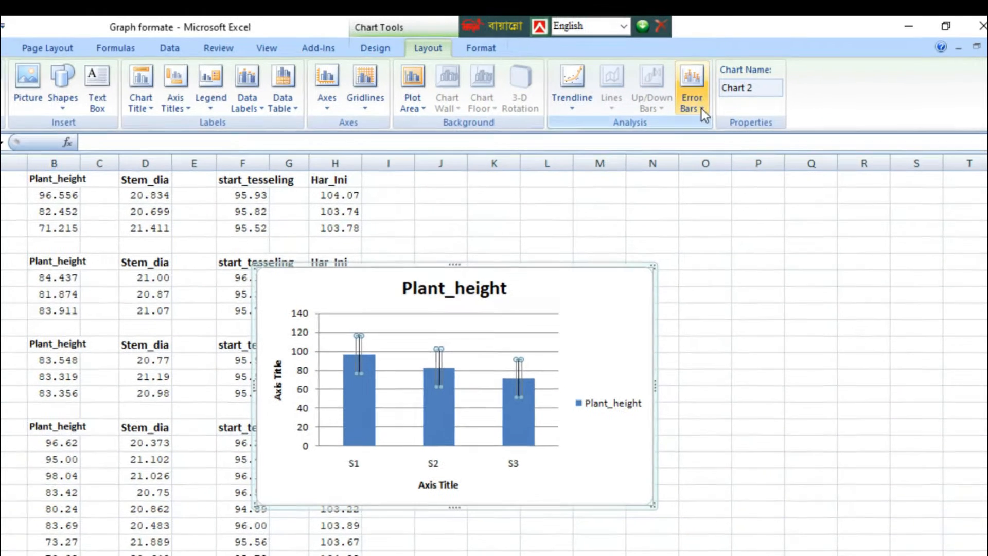
left_click(700, 105)
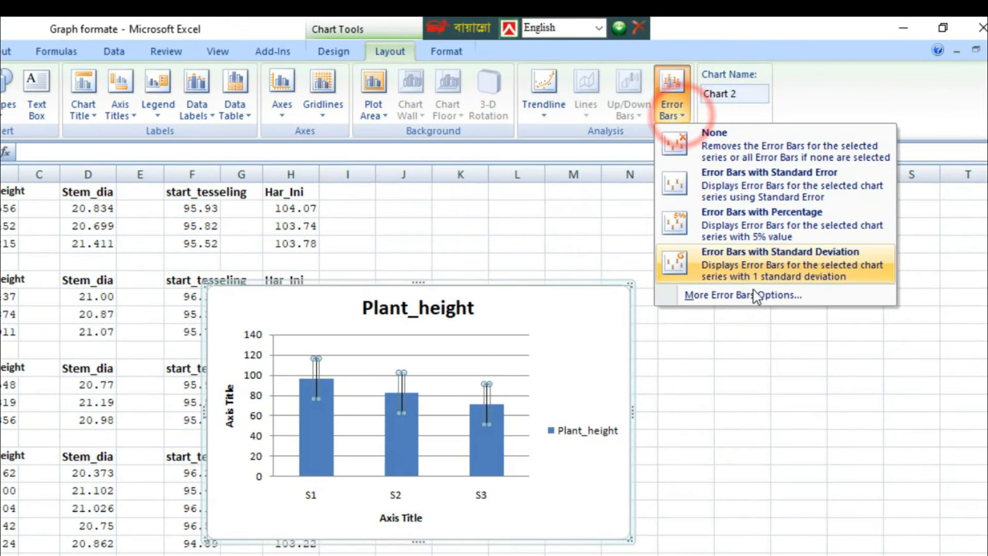
left_click(756, 300)
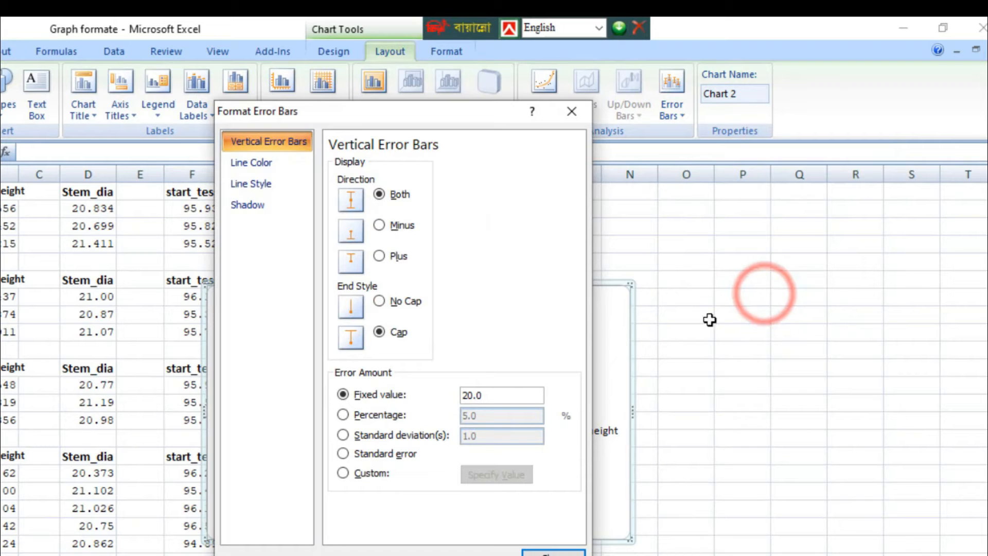
left_click(595, 291)
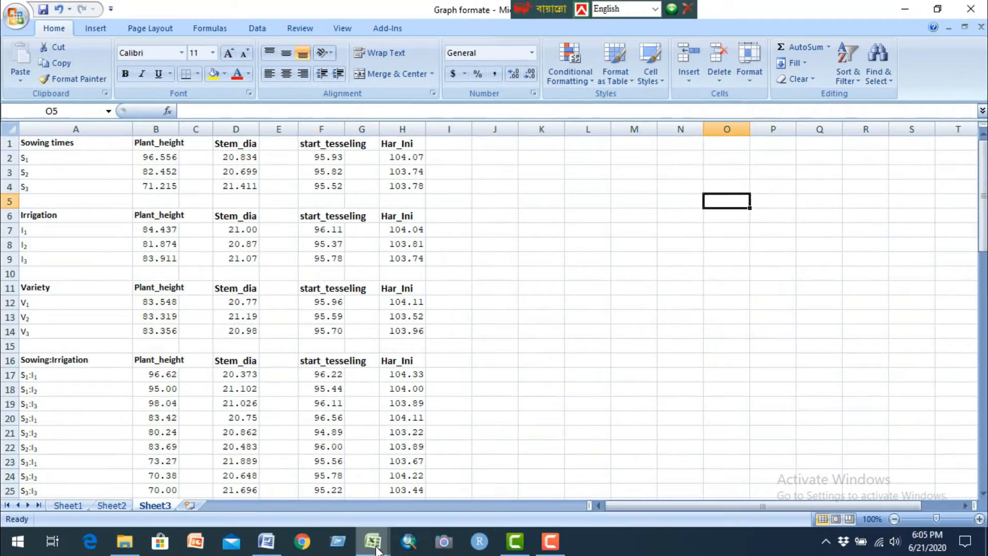
Step: Switch to the Split_split_plot 3 factor workbook and review the Replicatin, Sowing, Irrigation and Variety headings
left_click(375, 545)
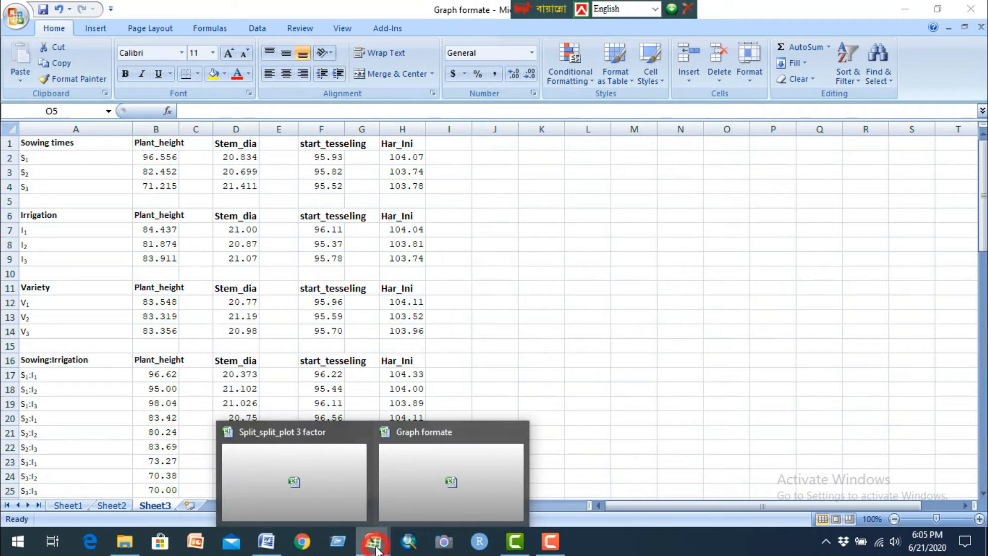
left_click(310, 483)
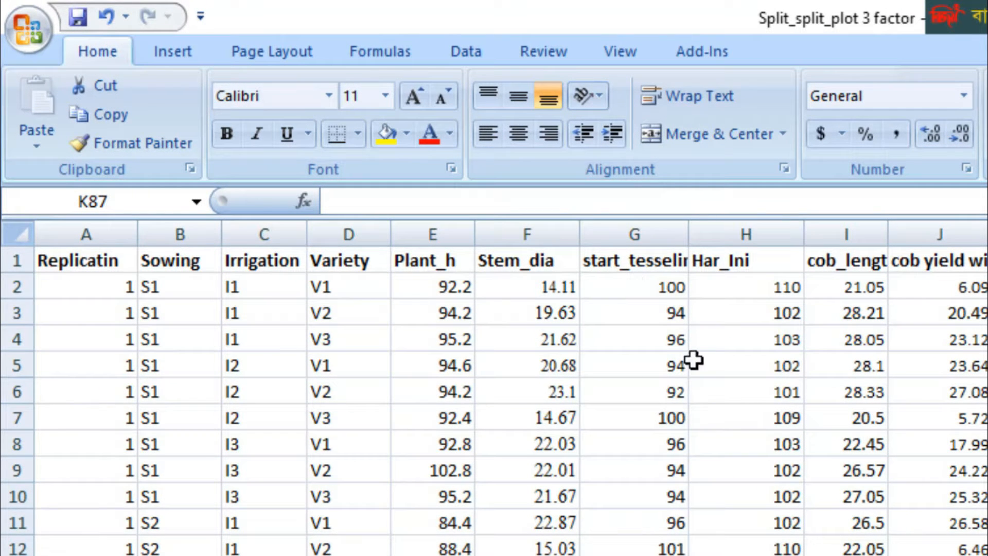
left_click(68, 265)
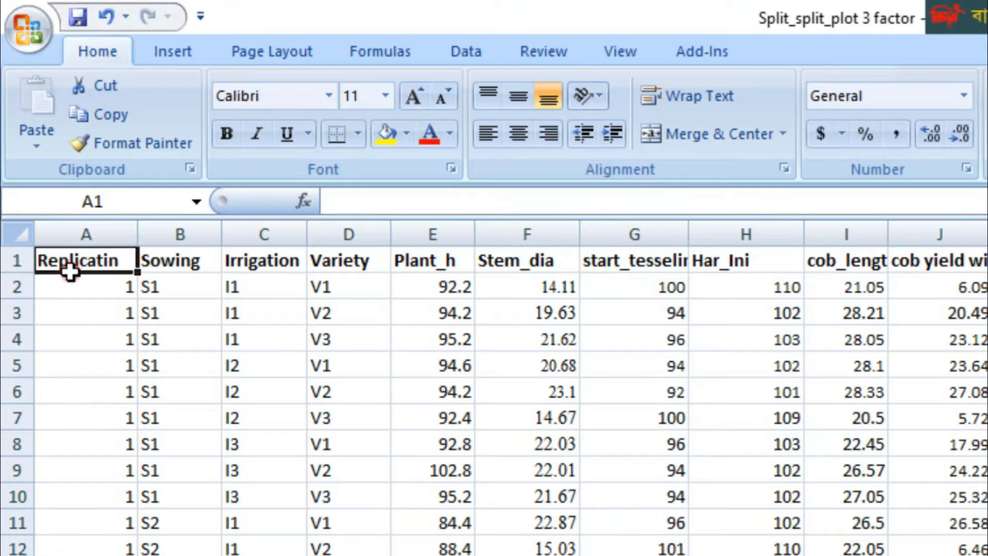
left_click(185, 268)
left_click(264, 260)
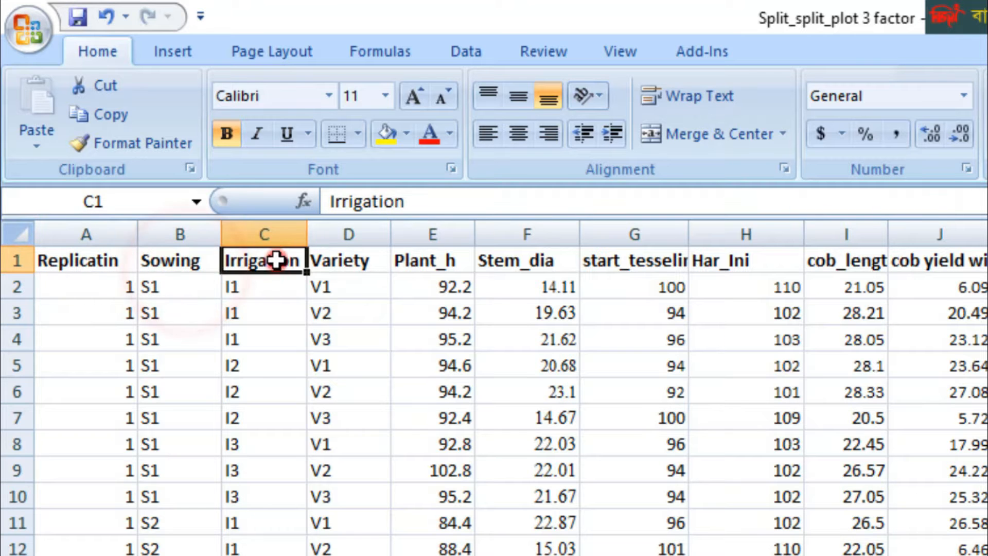
left_click(324, 267)
Step: Review the trait headings from Plant_h to Fooder in E1:K1 and the data rows beneath them
left_click_drag(412, 259, 984, 260)
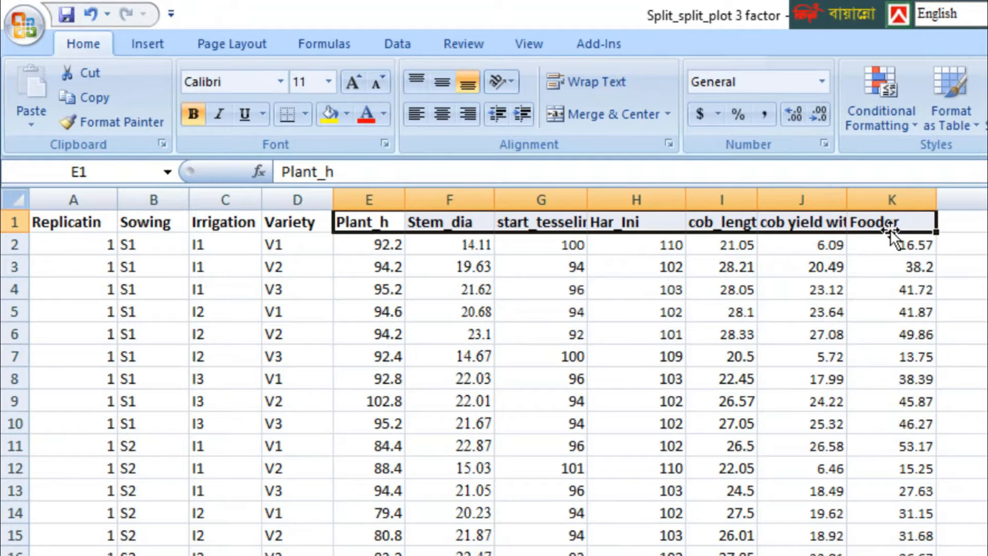
scroll(399, 465, "down", 7)
scroll(342, 399, "down", 15)
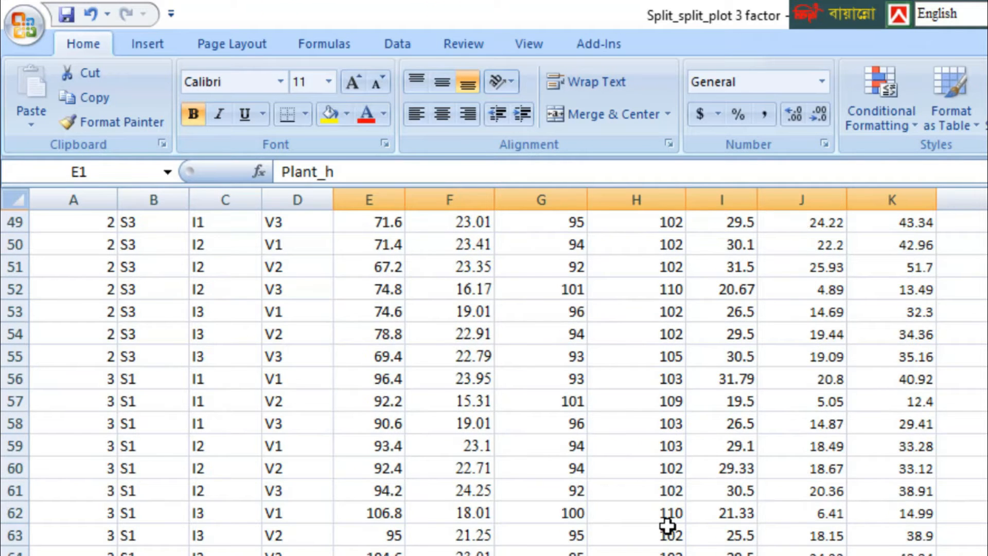
scroll(667, 525, "up", 20)
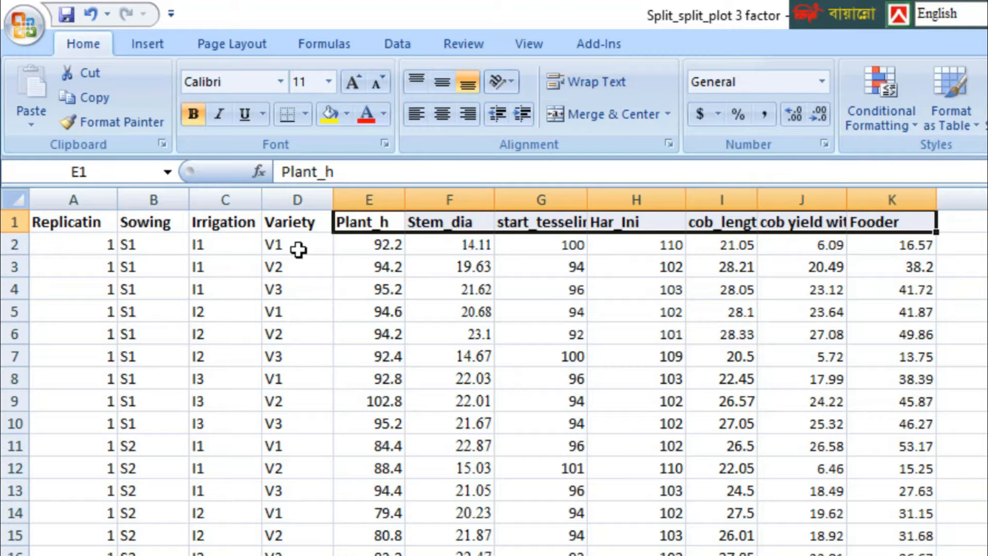
Step: Turn on filtering for the header row A1:K1, from Replicatin to Fooder
left_click_drag(83, 227, 901, 224)
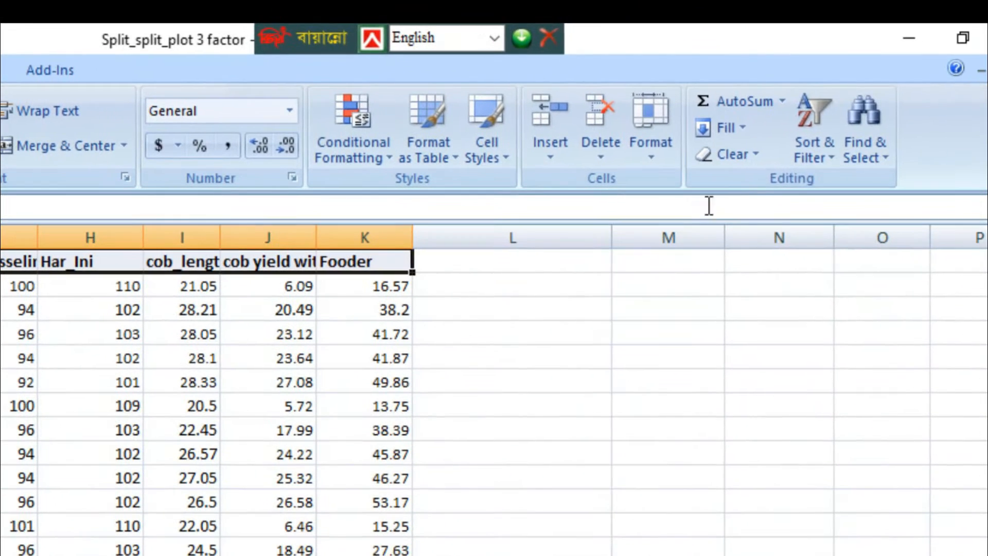
left_click(820, 139)
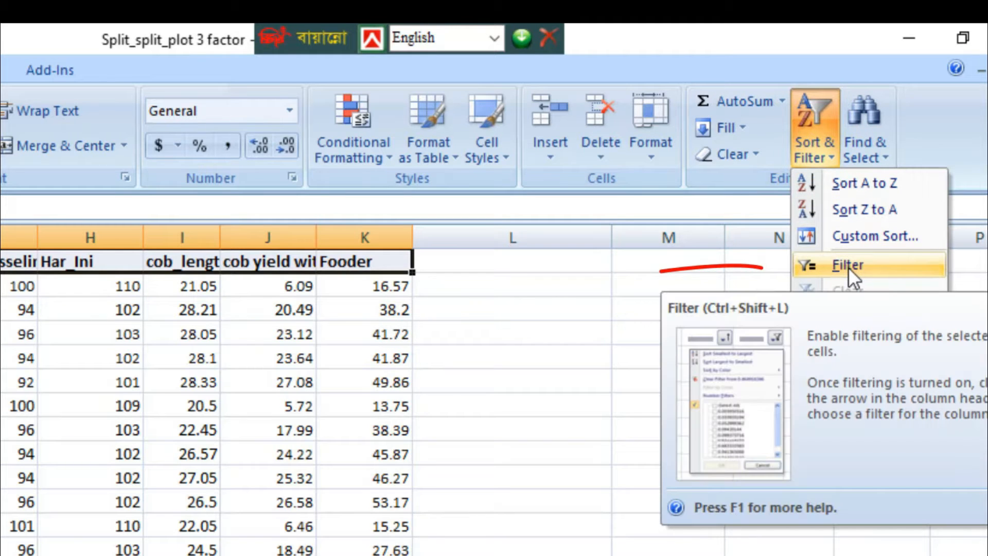
left_click(848, 266)
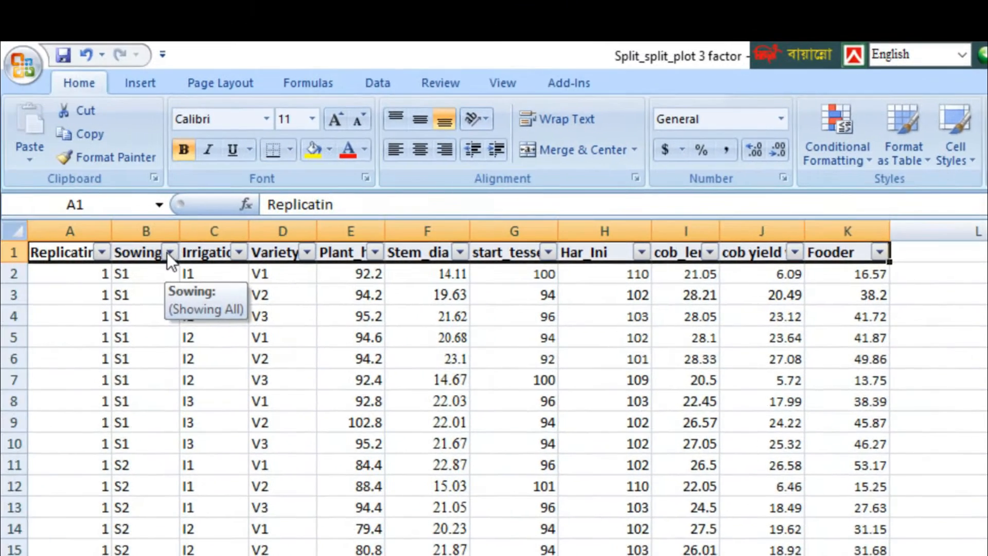
Step: Filter the Sowing column to show only the S1 rows
left_click(17, 254)
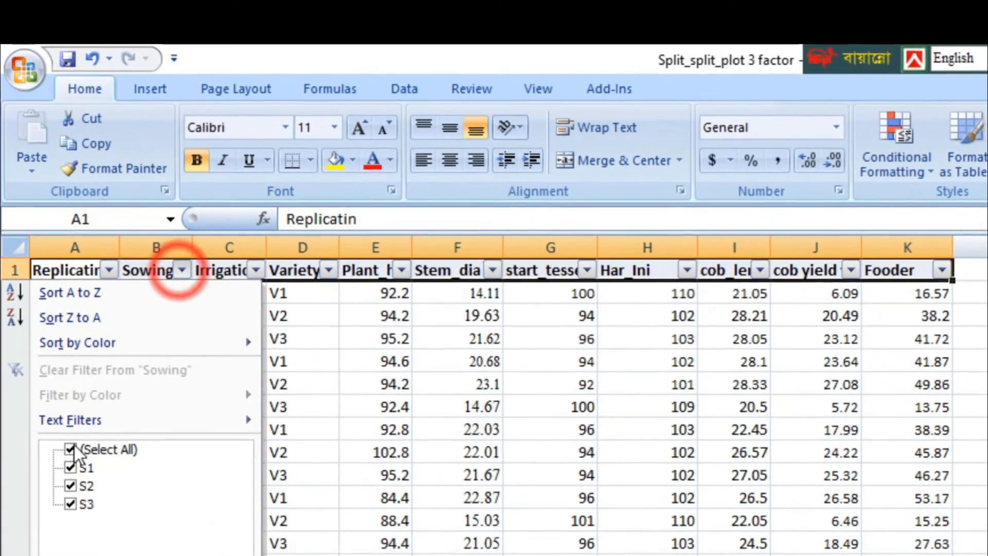
left_click(73, 450)
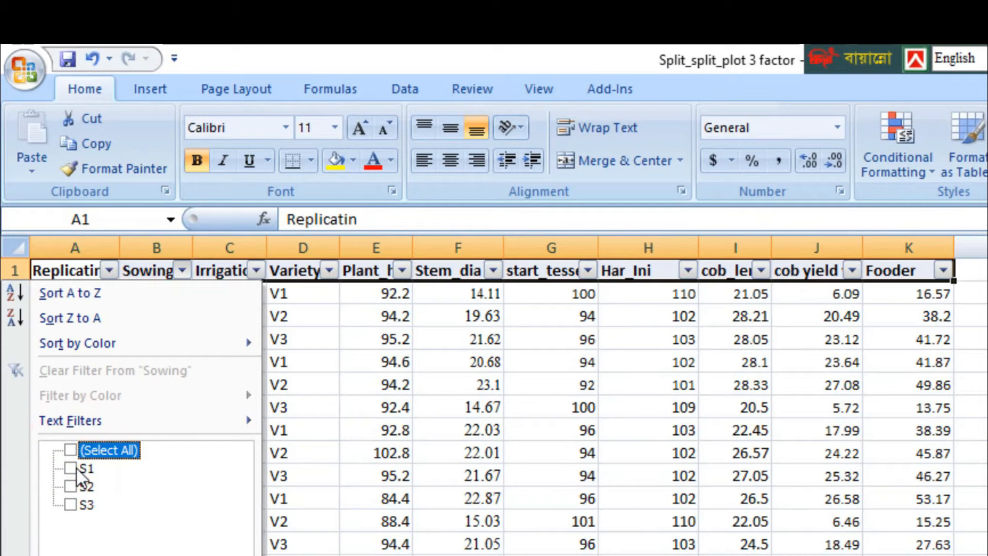
left_click(70, 468)
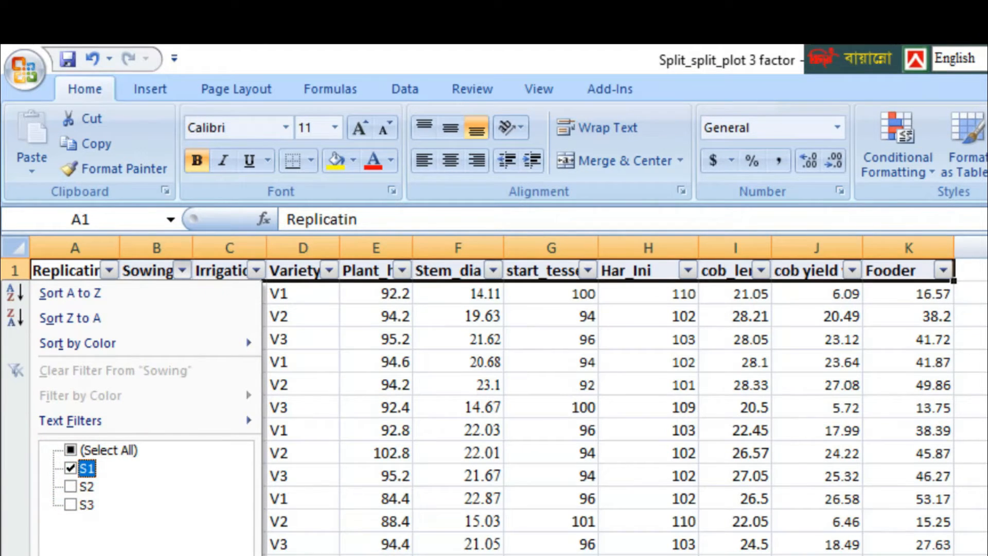
key("Return")
Step: Enter the label "Sowing times" in cell L86 below the filtered data
scroll(494, 401, "down", 5)
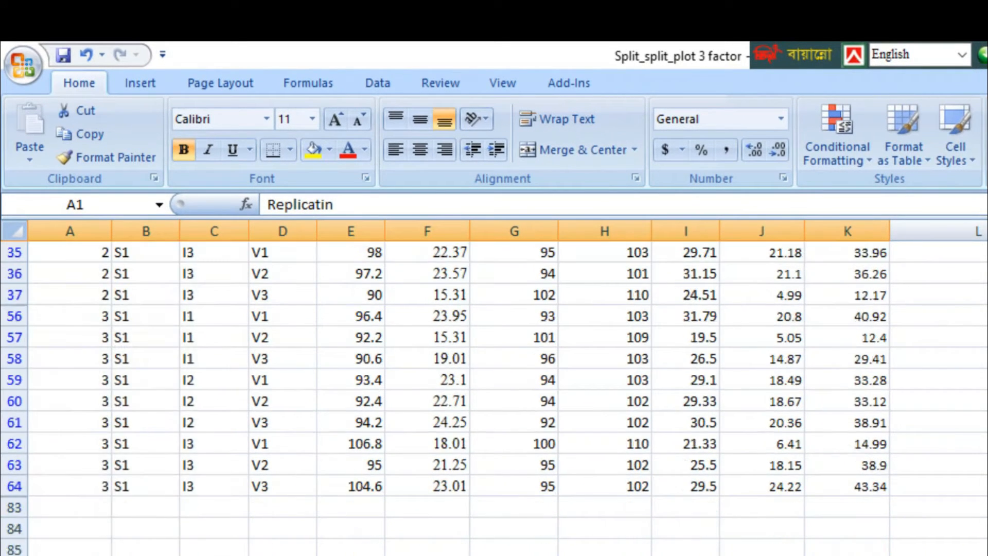
scroll(494, 391, "down", 2)
scroll(494, 391, "up", 1)
left_click(977, 530)
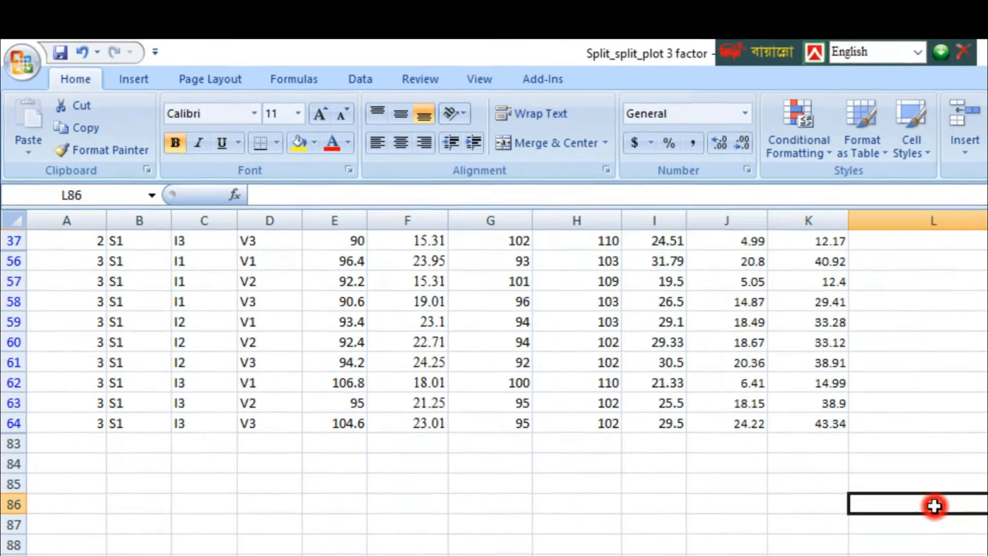
type("Sowing times")
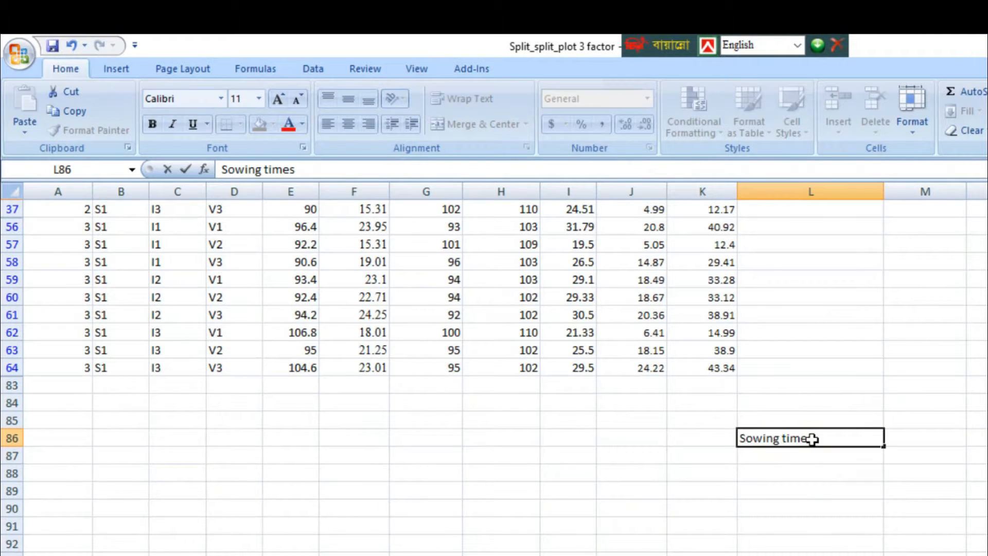
key("Tab")
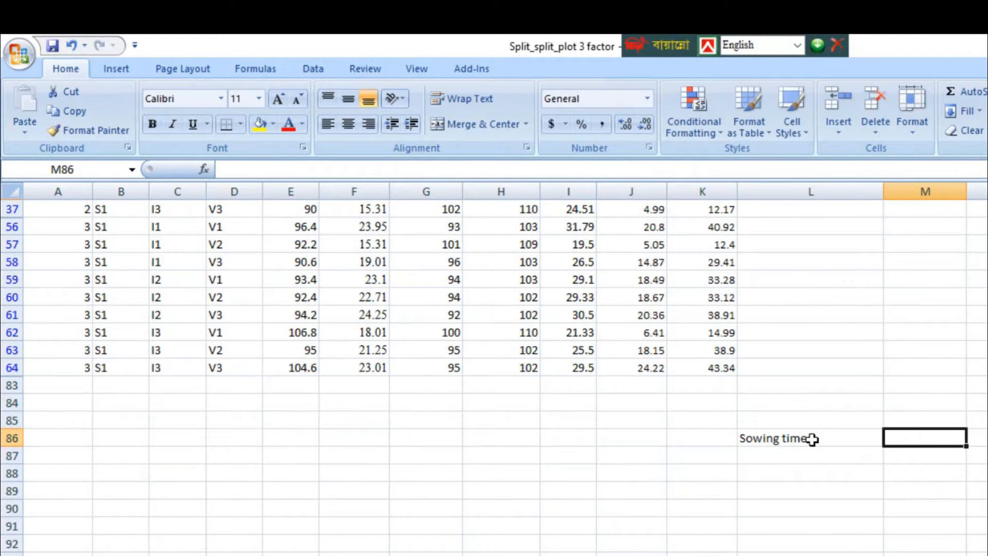
Step: Calculate the standard deviation of the Plant_h values in cell M86 with =STDEV(E2:E64)
type("=std")
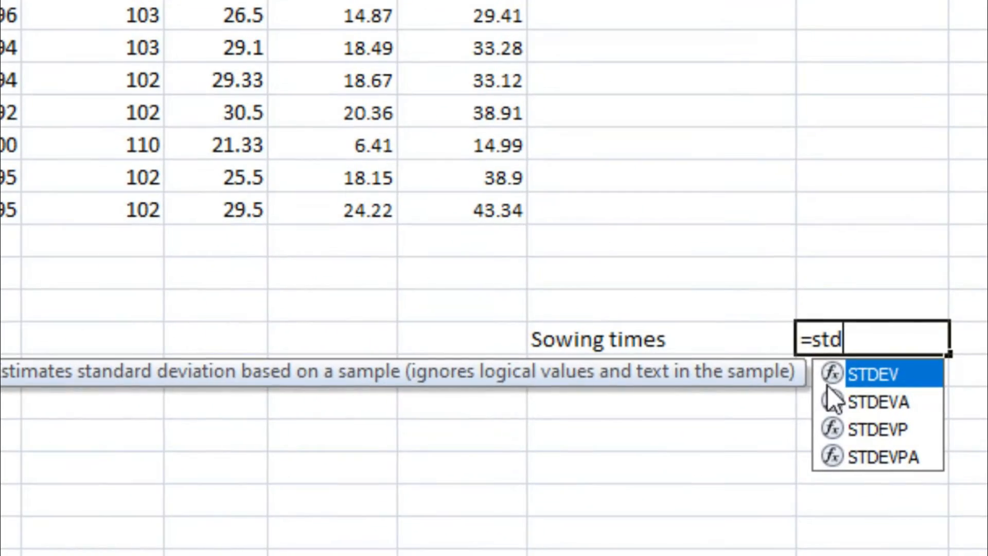
double_click(847, 389)
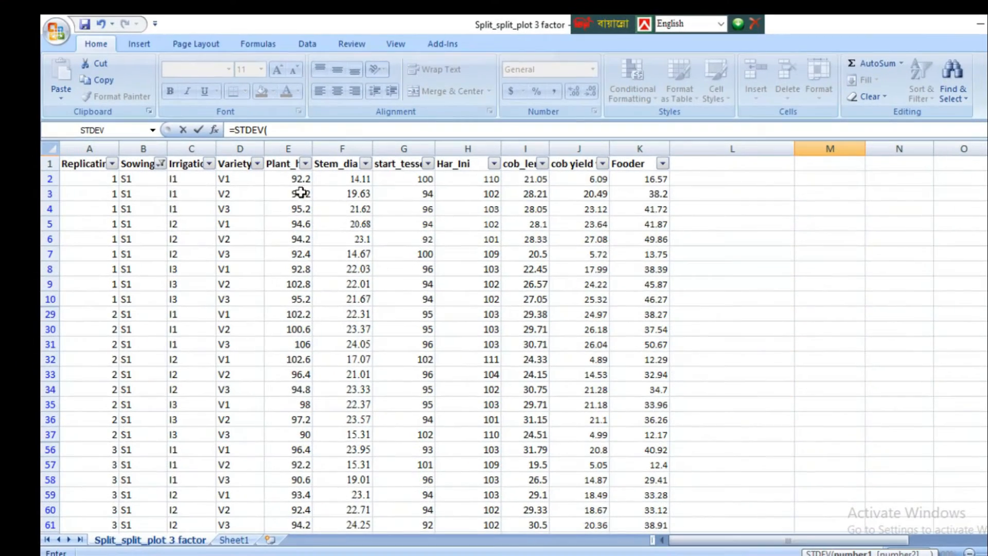
left_click_drag(291, 183, 278, 540)
left_click_drag(284, 507, 285, 506)
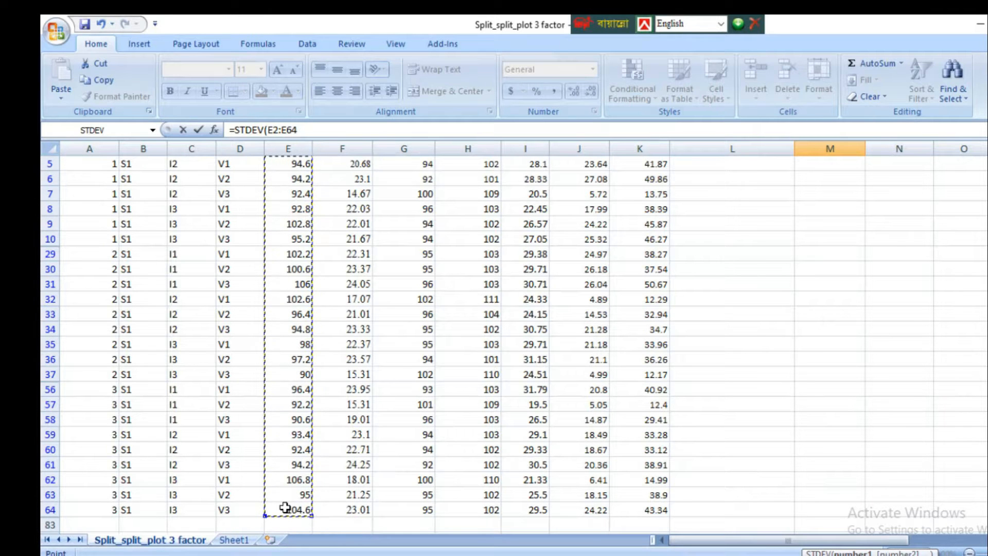
type(")")
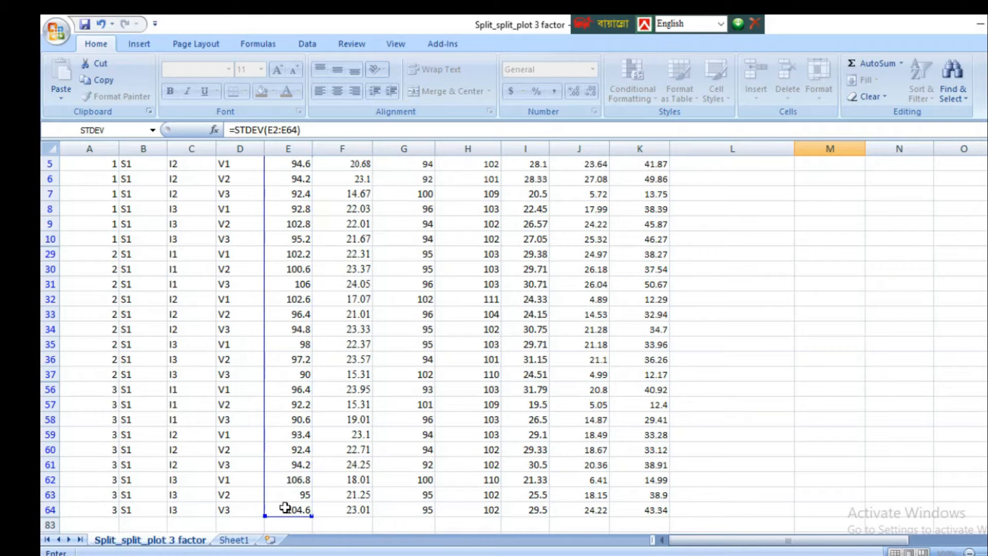
key("Return")
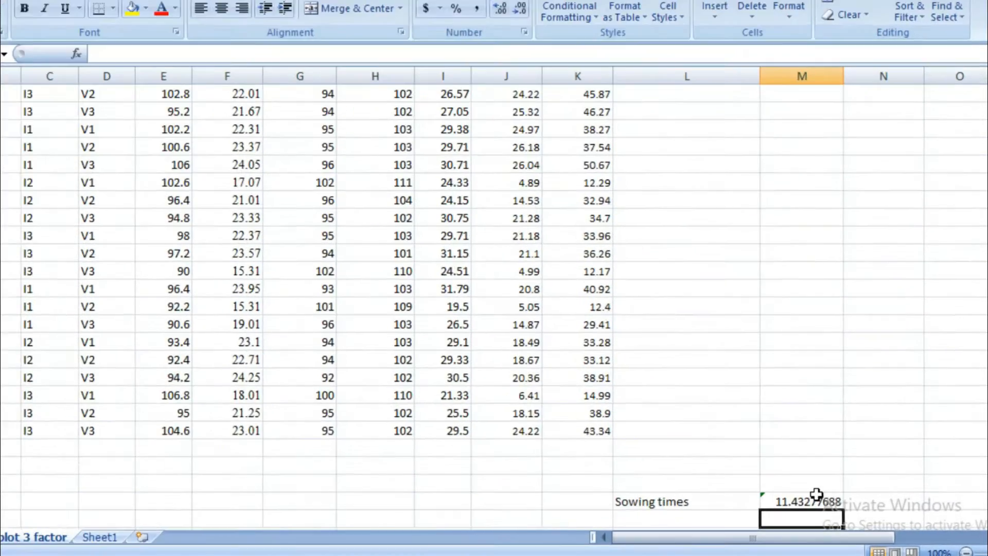
scroll(442, 411, "up", 3)
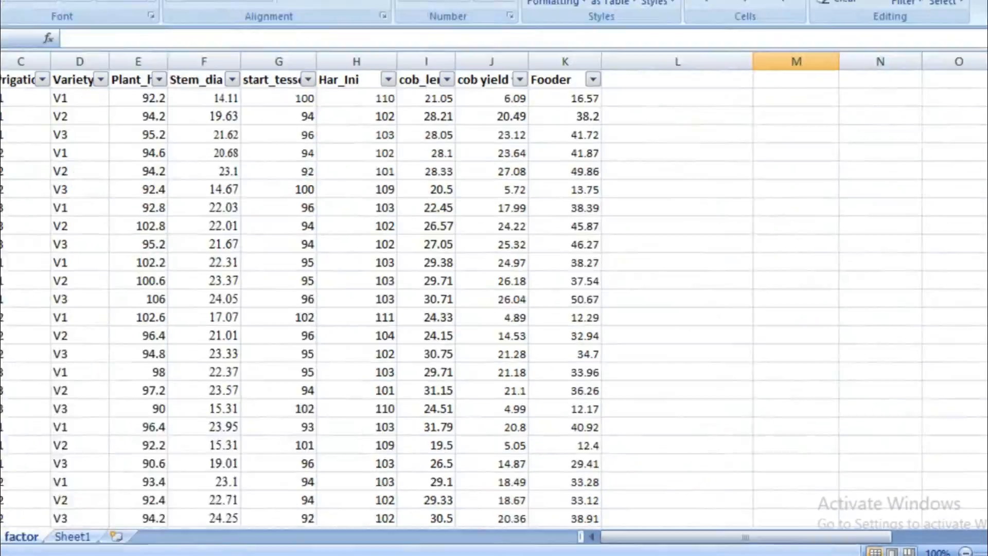
Step: Change the Sowing column filter to show only the S2 rows
left_click(127, 148)
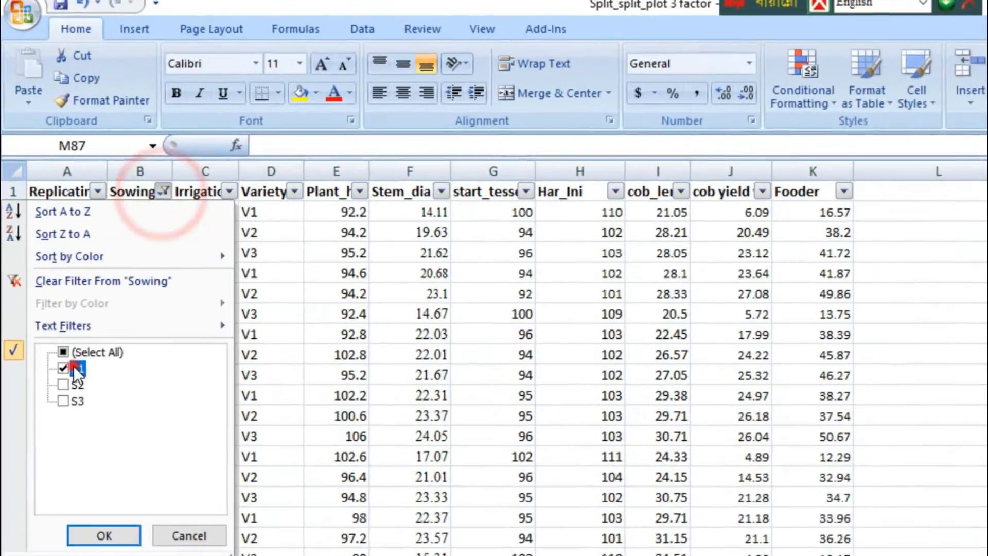
left_click(51, 294)
left_click(51, 306)
left_click(109, 549)
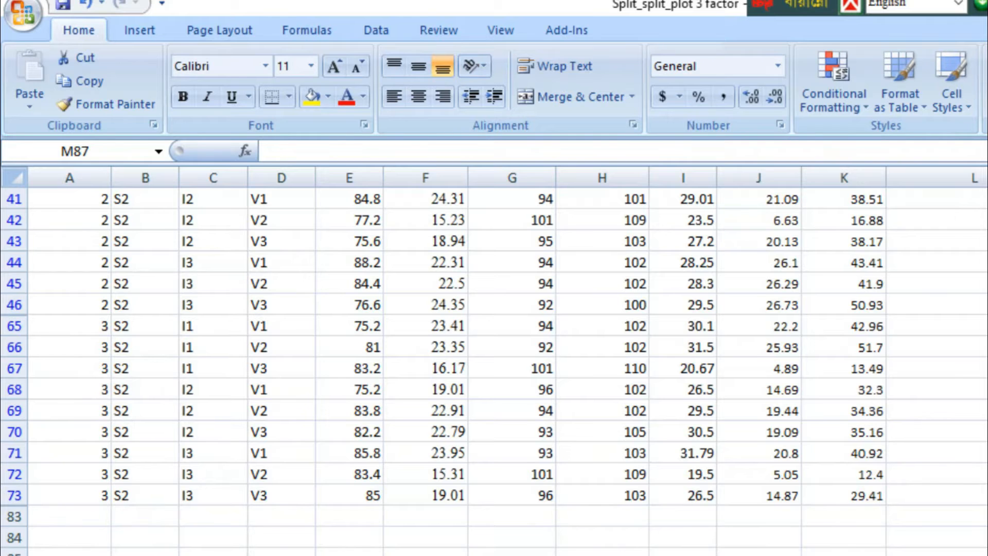
Step: Calculate the standard deviation of the S2 Plant_h values in cell M87 with =STDEV(E11:E73)
type("=std")
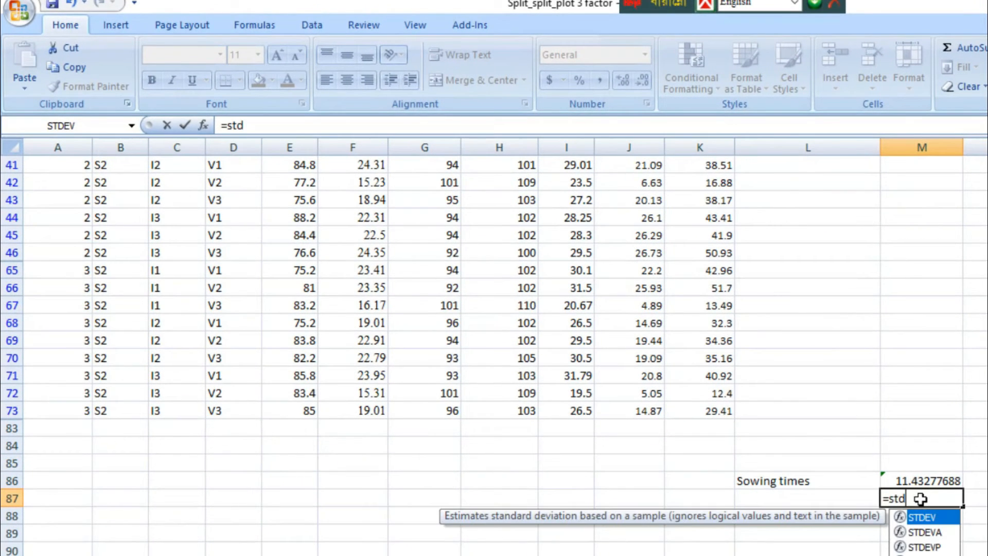
double_click(901, 518)
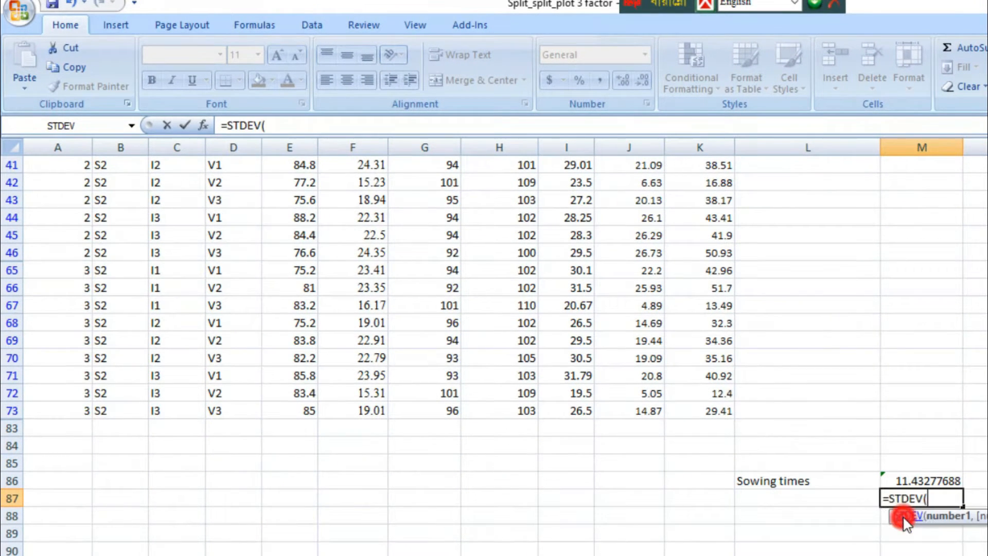
scroll(391, 268, "up", 5)
left_click(300, 184)
left_click_drag(313, 231, 308, 550)
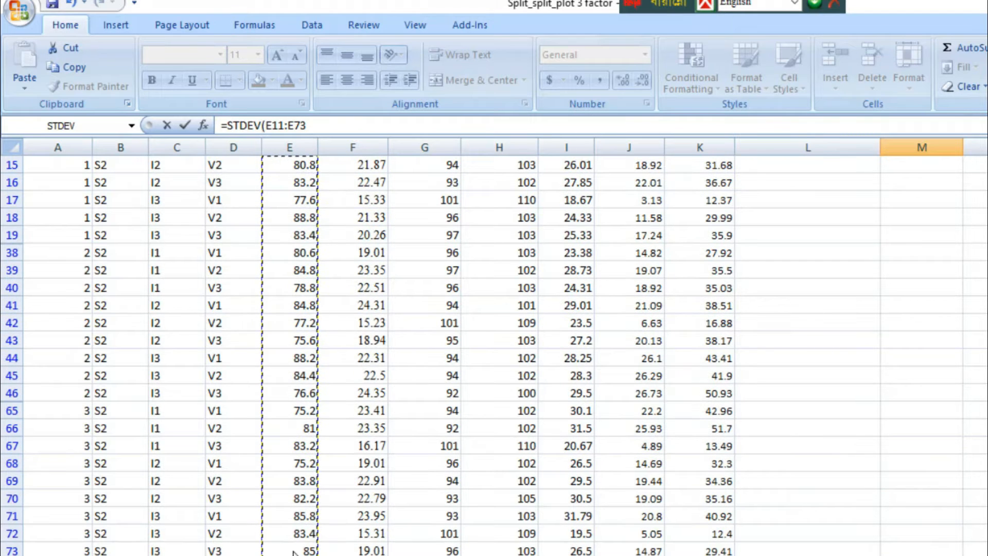
key("Return")
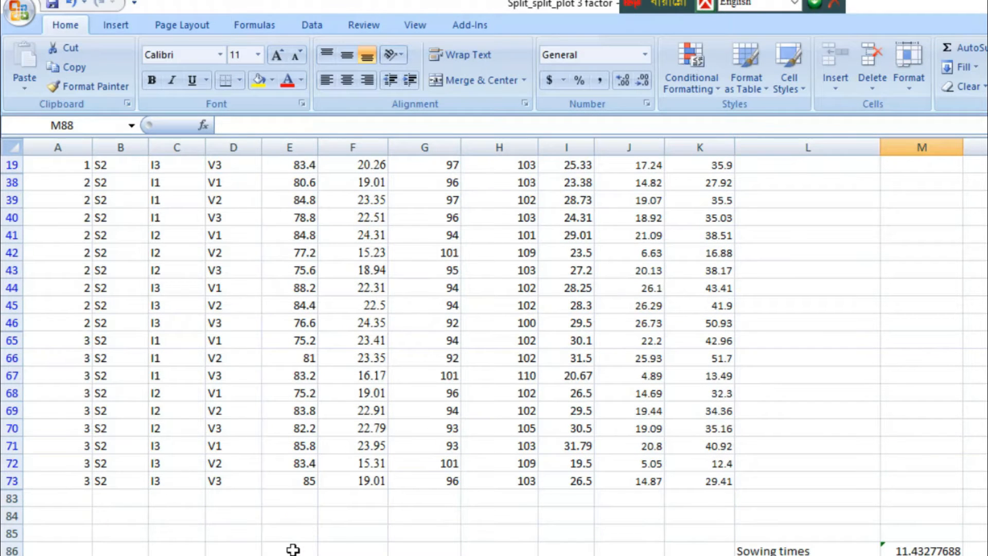
Step: Change the Sowing column filter to show only the S3 rows
scroll(296, 470, "up", 3)
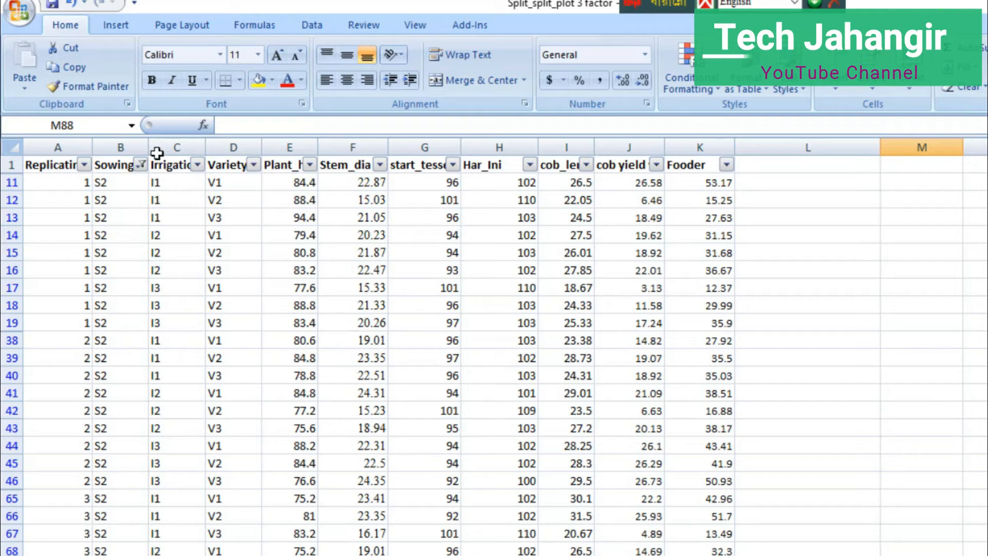
left_click(142, 164)
left_click(54, 331)
left_click(54, 345)
left_click(89, 460)
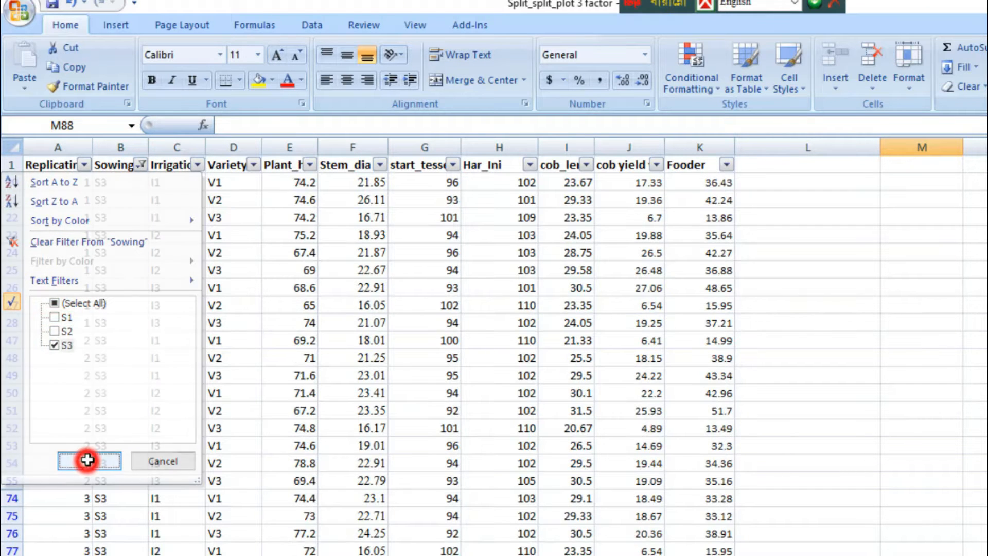
Step: Calculate the standard deviation of the S3 Plant_h values in cell M88 with =STDEV(E20:E82)
scroll(910, 474, "down", 3)
type("=std")
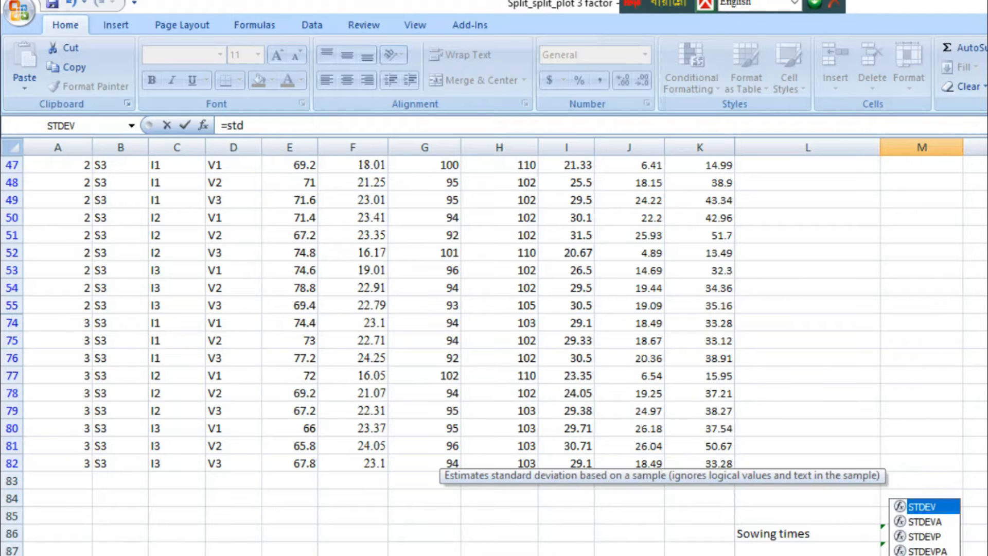
double_click(898, 507)
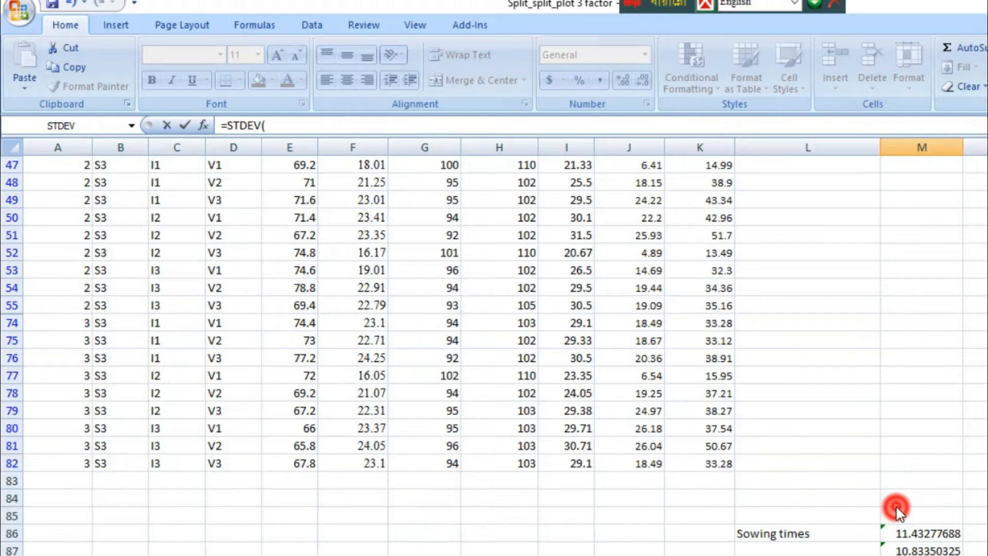
scroll(893, 505, "up", 3)
left_click(288, 182)
left_click_drag(288, 182, 299, 555)
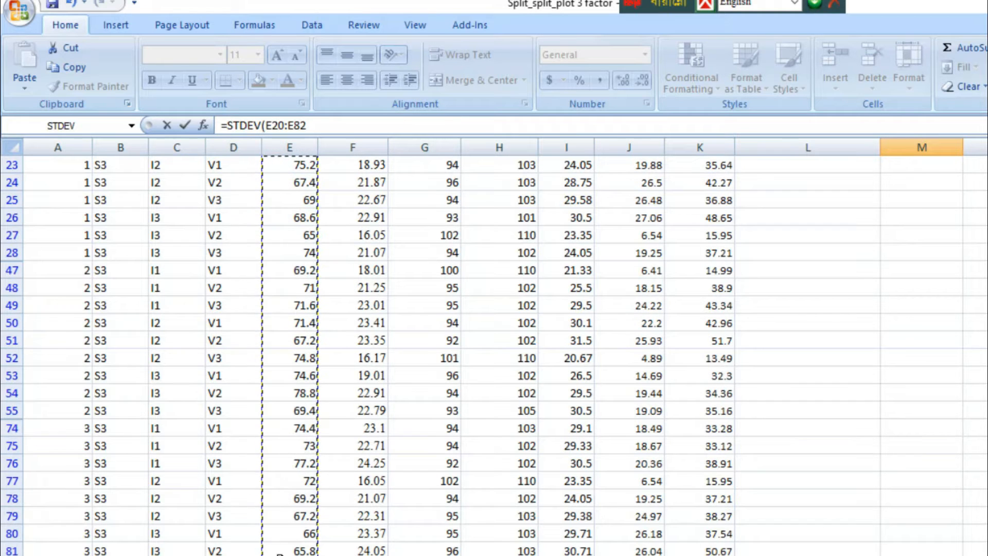
type(")")
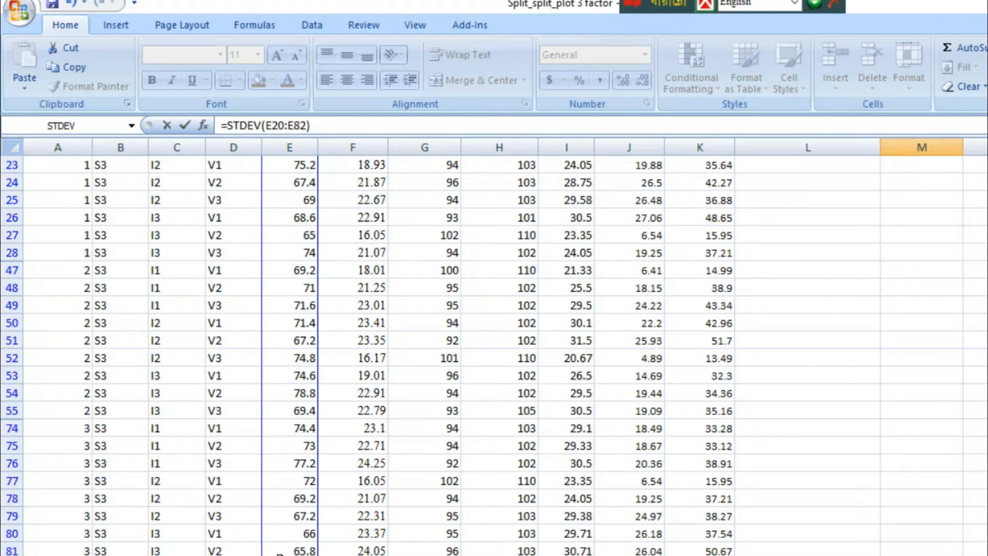
key("Return")
Step: Enter the heading "std" in cell L85 above the Sowing times label
scroll(818, 360, "down", 3)
left_click(818, 360)
type("std")
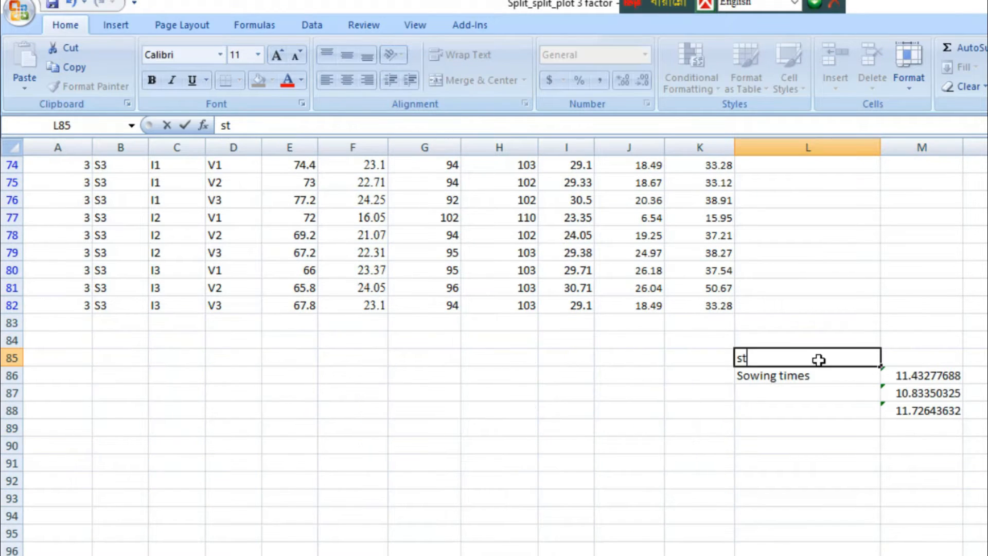
left_click(828, 375)
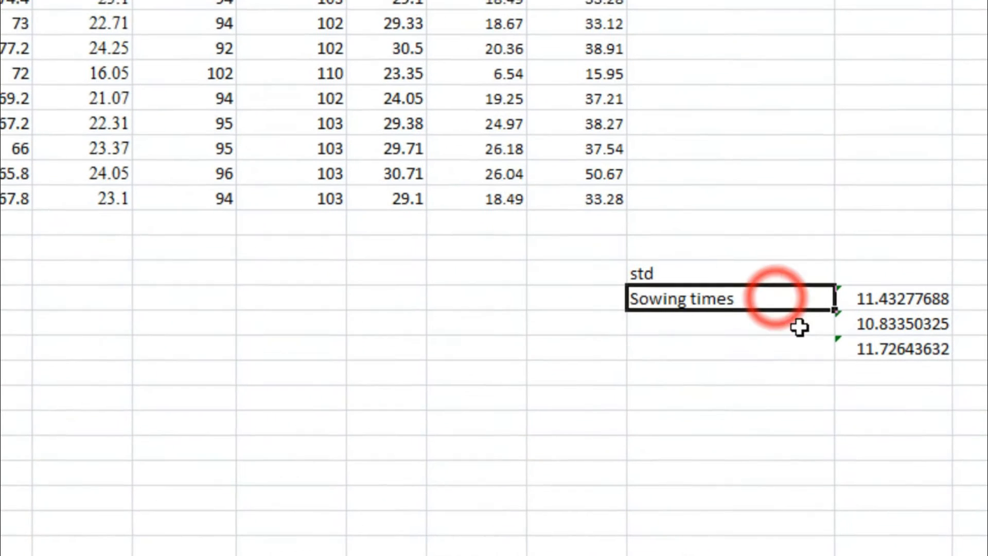
Step: Change the Variety column filter to show only the V3 rows
scroll(679, 377, "up", 2)
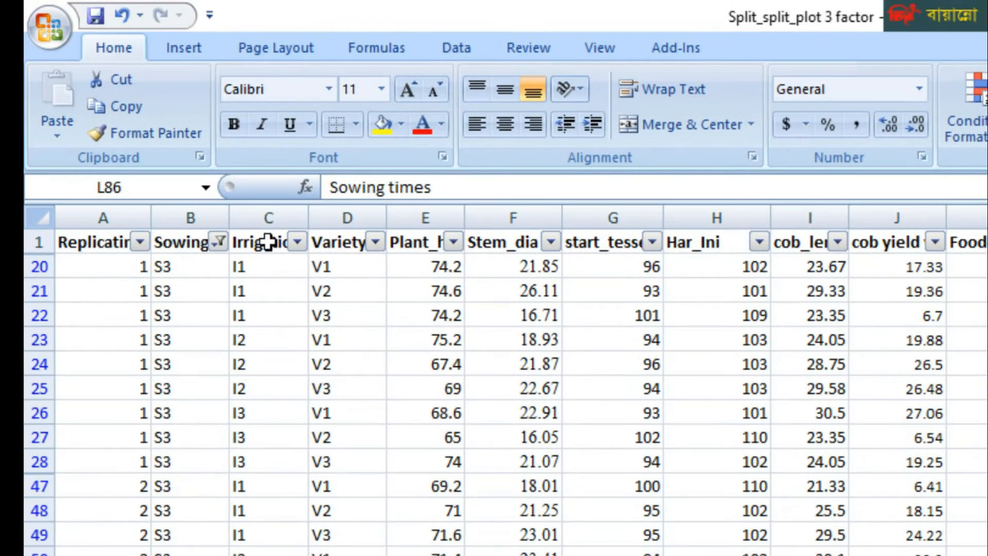
scroll(494, 391, "down", 3)
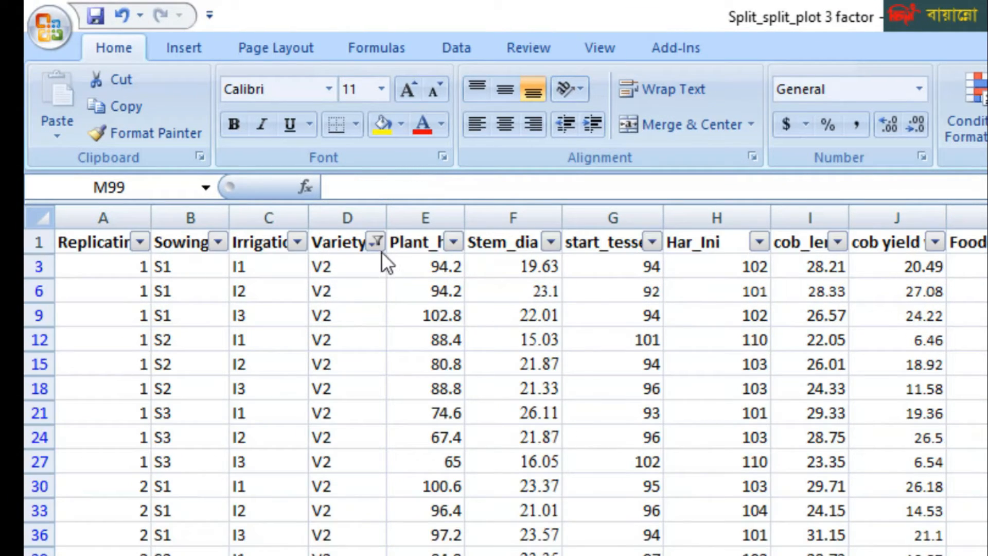
left_click(376, 241)
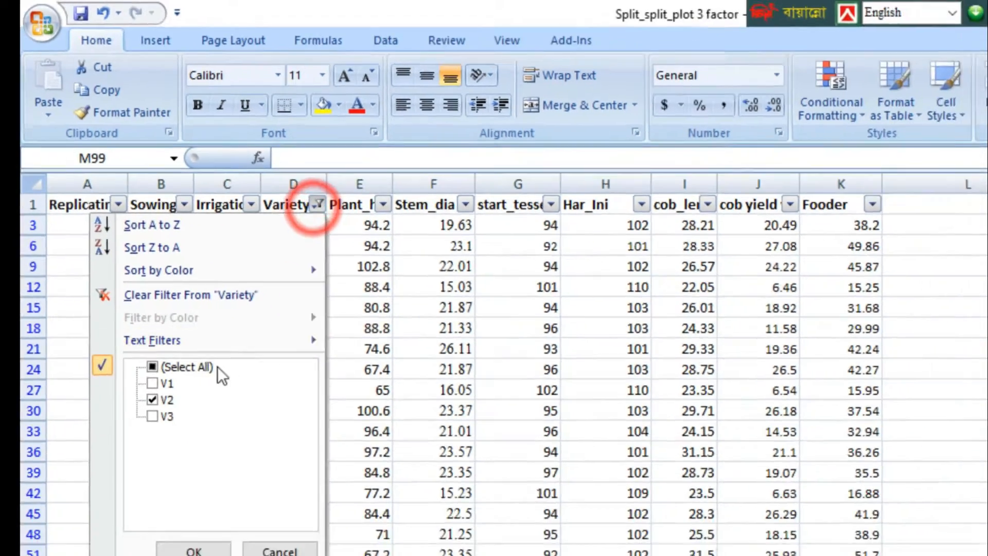
left_click(183, 469)
left_click(122, 317)
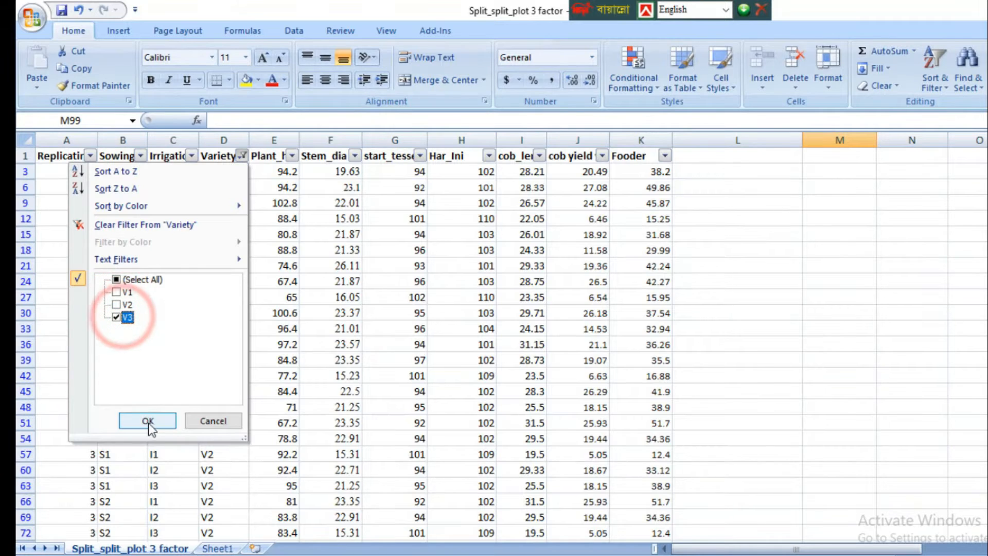
left_click(148, 420)
Step: Calculate the standard deviation of the V3 Plant_h values in cell M99 with =STDEV(E4:E82)
scroll(763, 375, "down", 6)
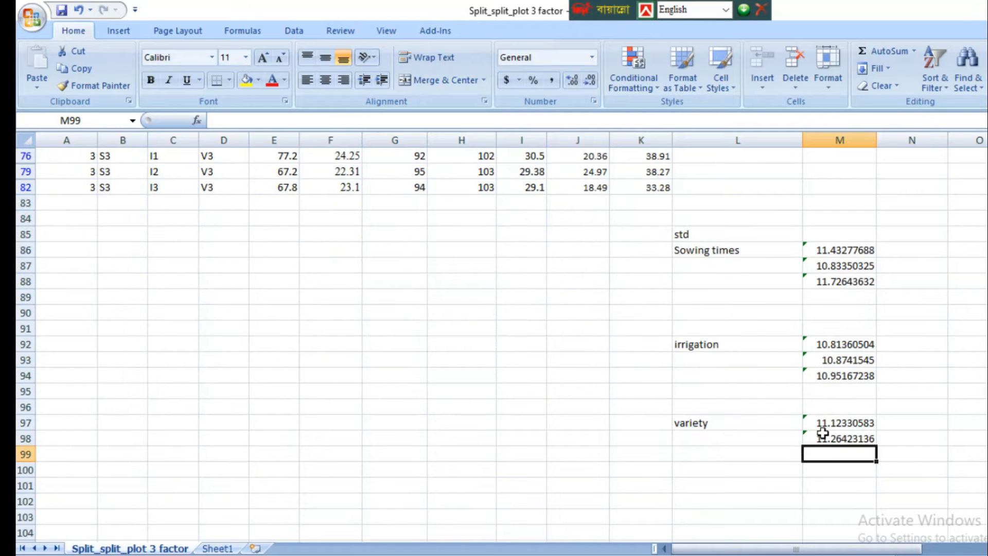
type("=st")
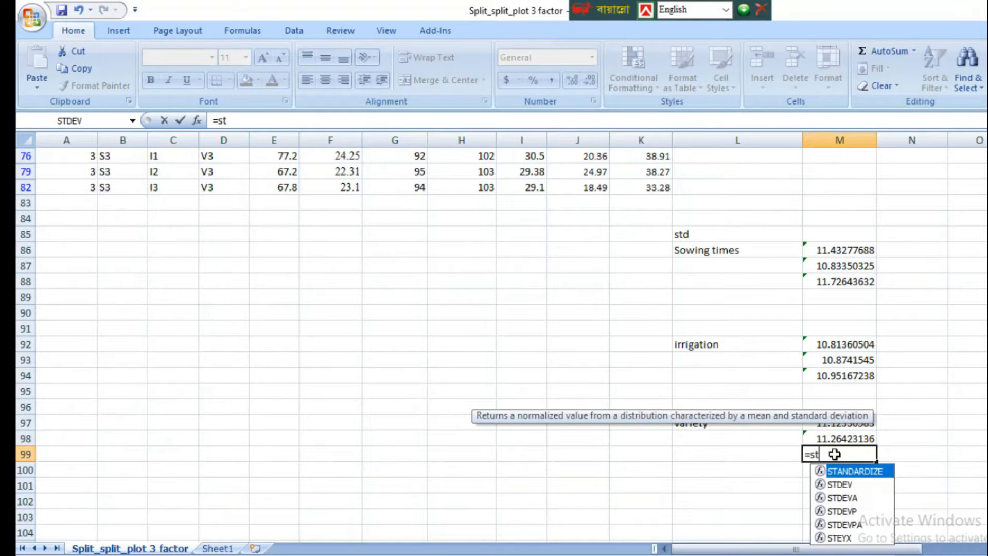
type("d")
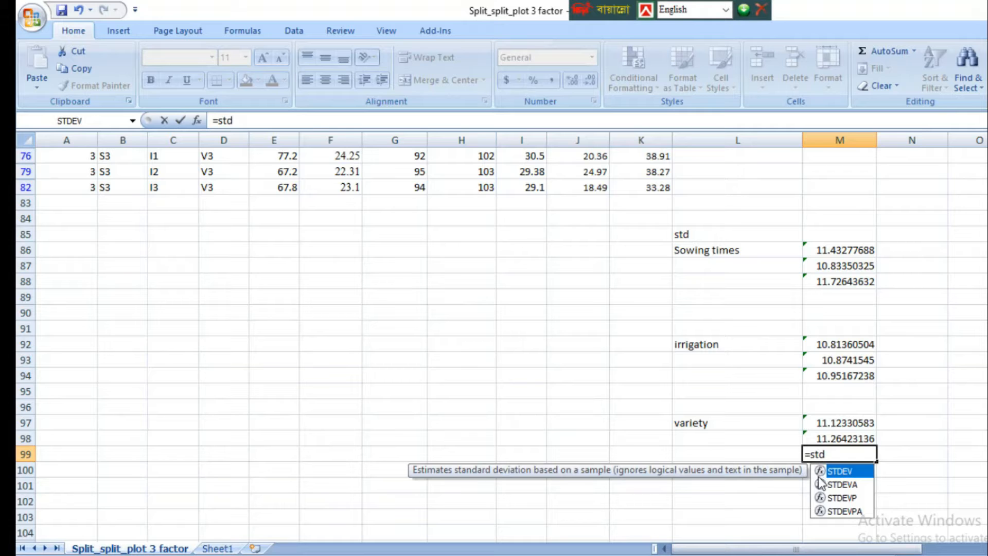
double_click(820, 471)
scroll(434, 353, "up", 9)
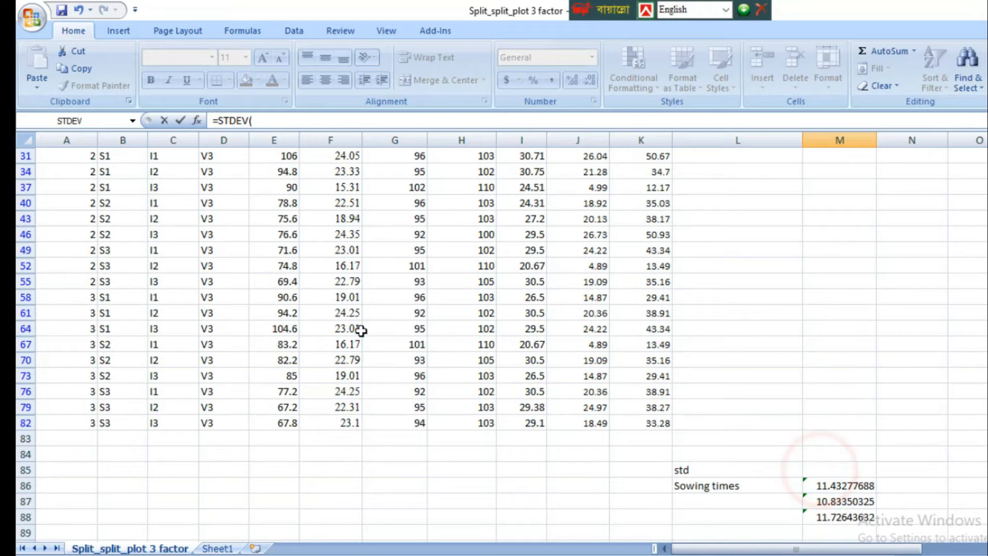
left_click_drag(276, 176, 273, 486)
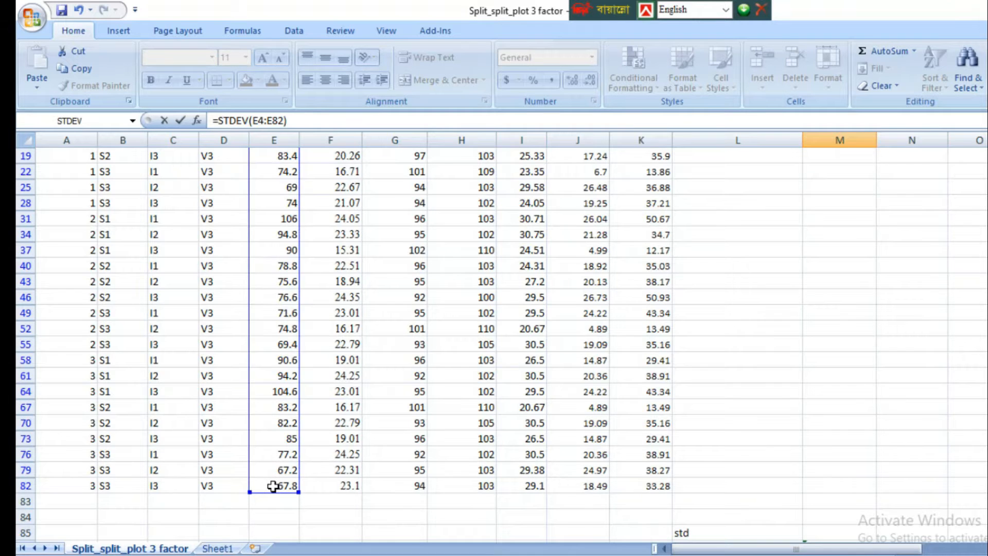
key("Return")
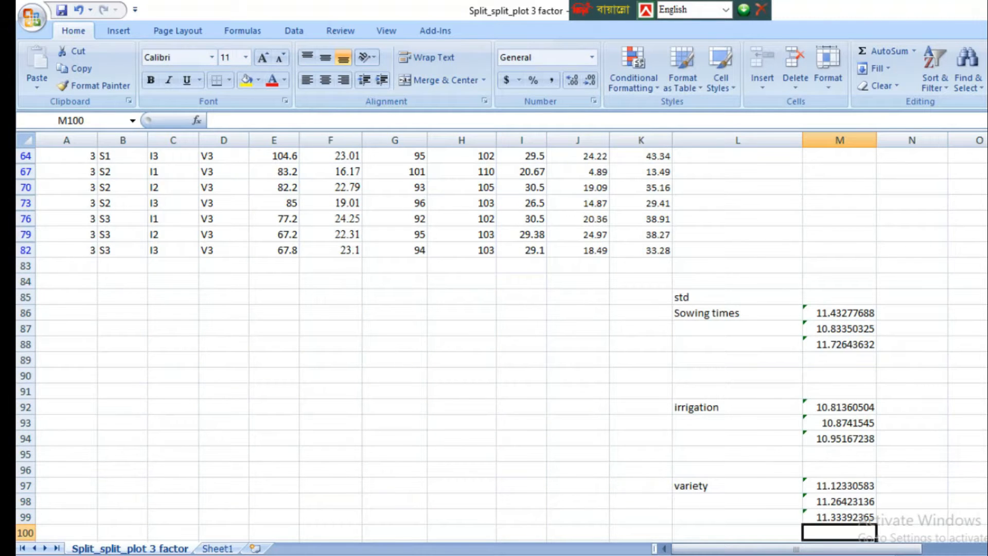
Step: Review the standard deviation blocks for sowing times, irrigation and variety below the data
scroll(772, 440, "down", 2)
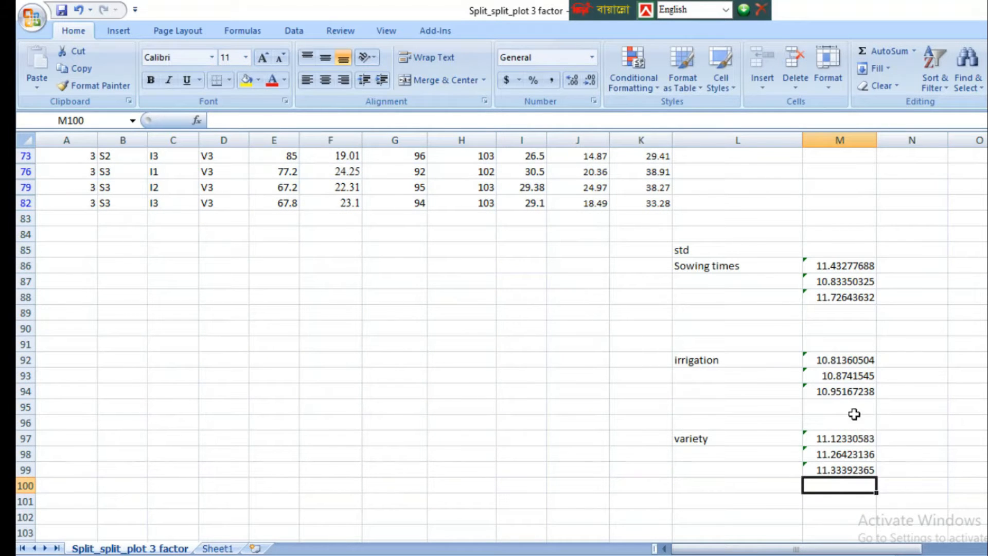
left_click(723, 265)
left_click(745, 361)
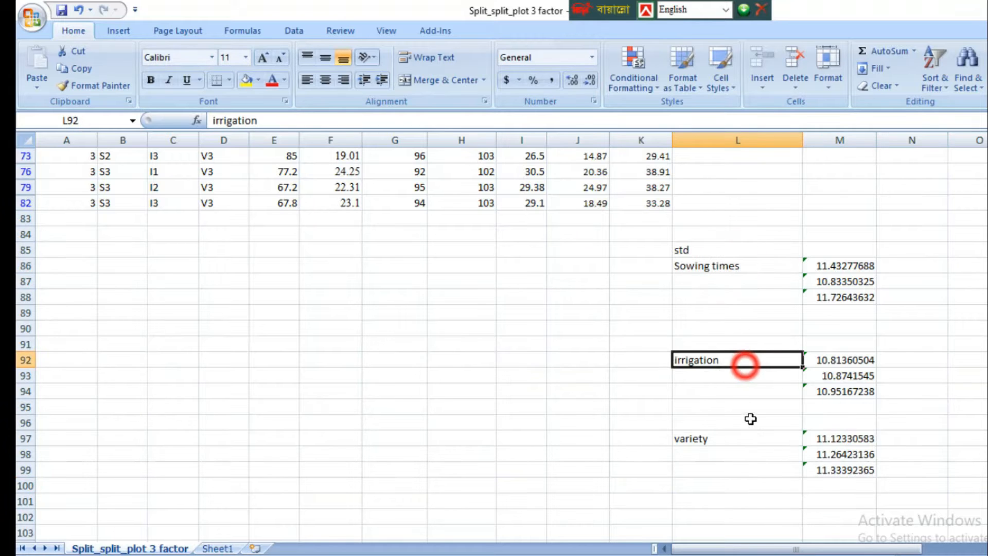
left_click(754, 439)
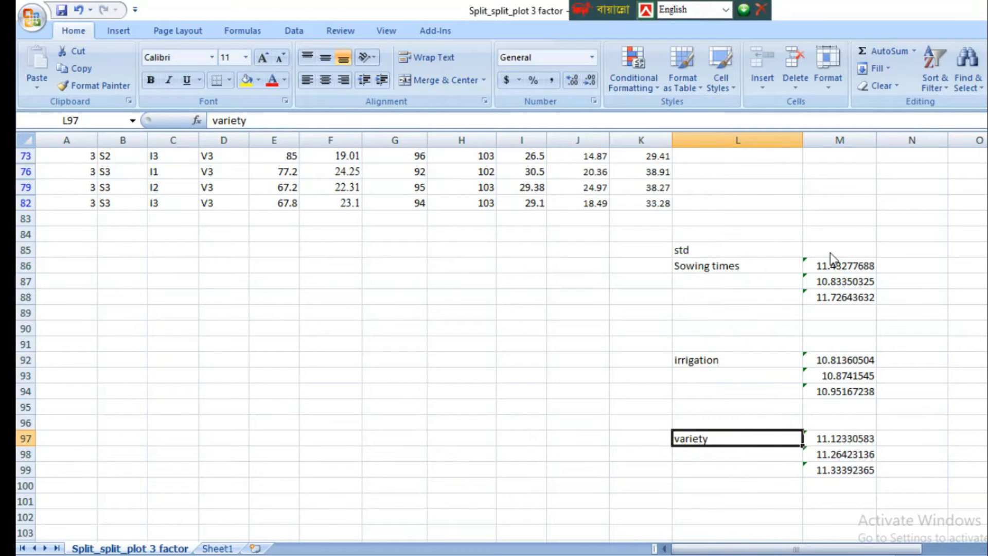
scroll(582, 319, "up", 5)
scroll(794, 442, "down", 4)
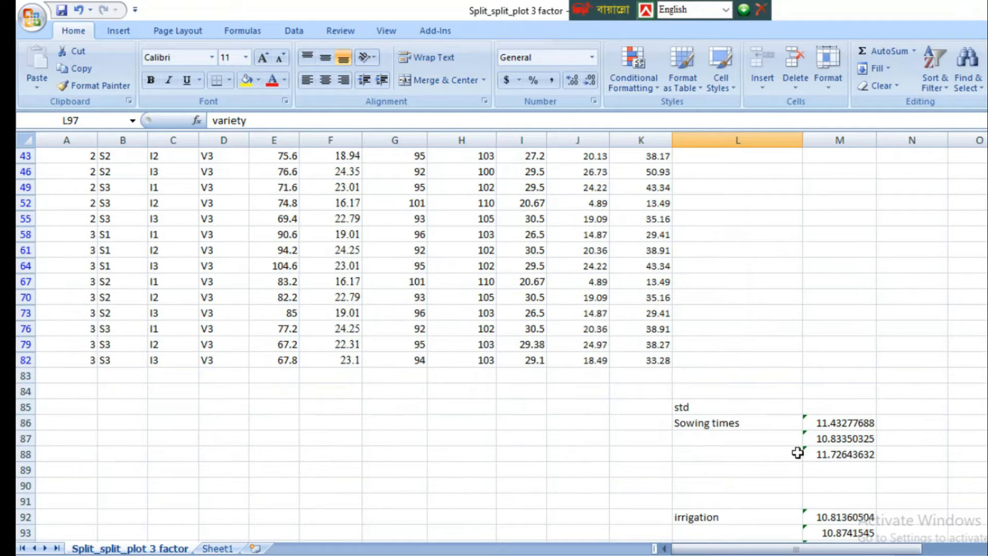
Step: Reset the filters by turning filtering off and back on for the header row A1:K1
scroll(802, 448, "down", 9)
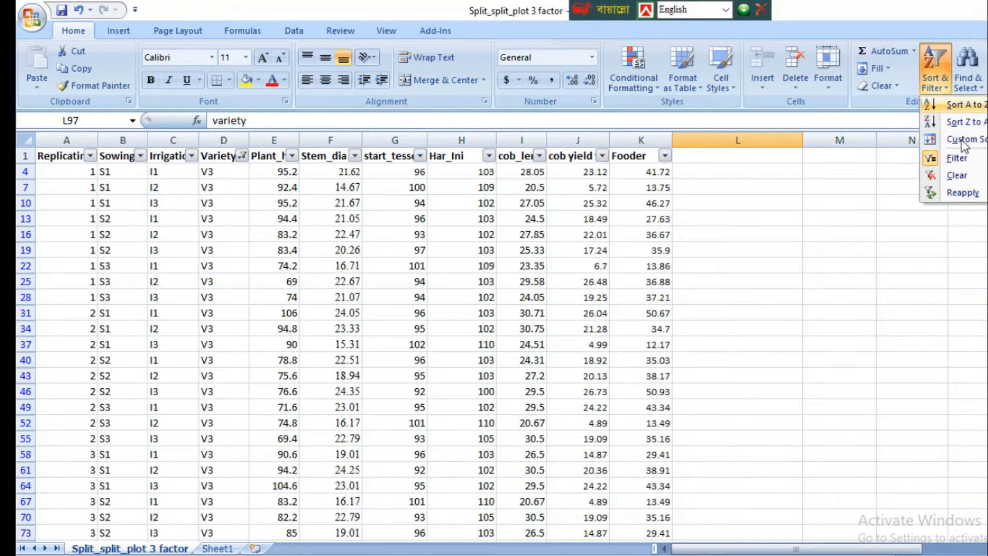
left_click(965, 158)
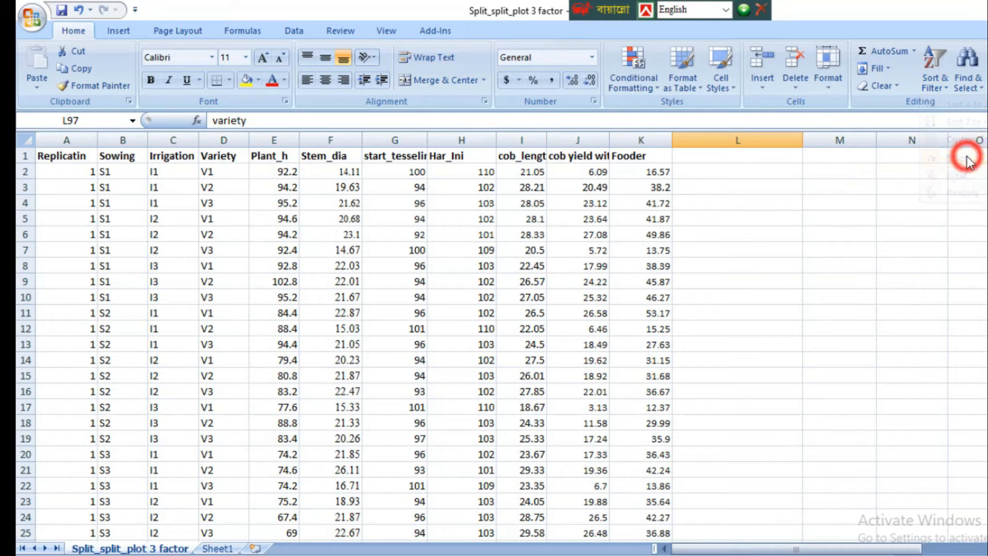
left_click_drag(89, 155, 639, 153)
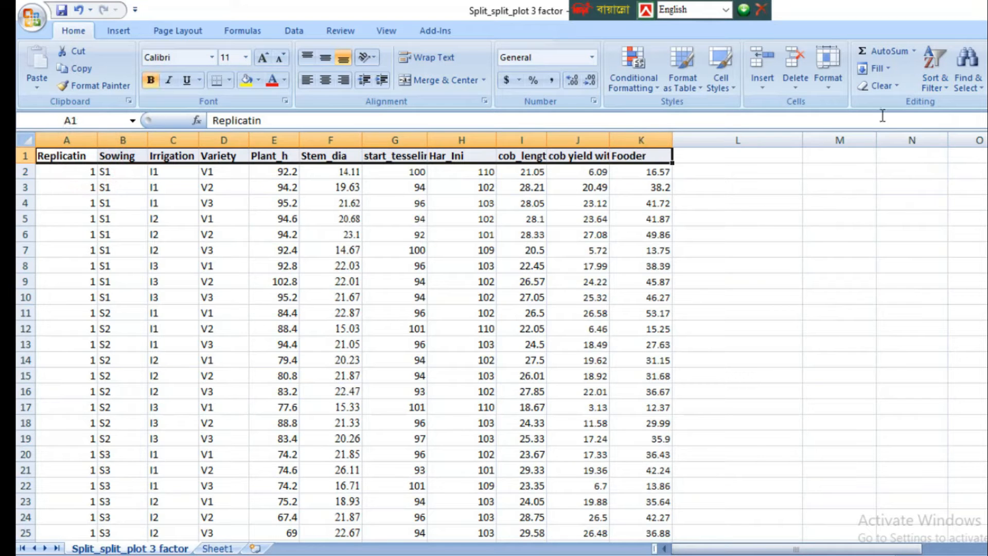
left_click(935, 69)
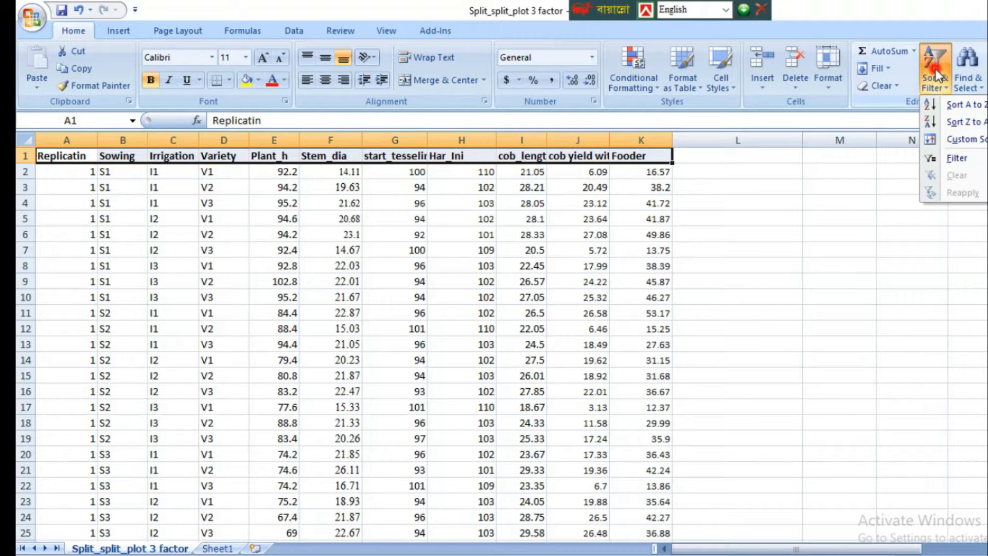
left_click(957, 158)
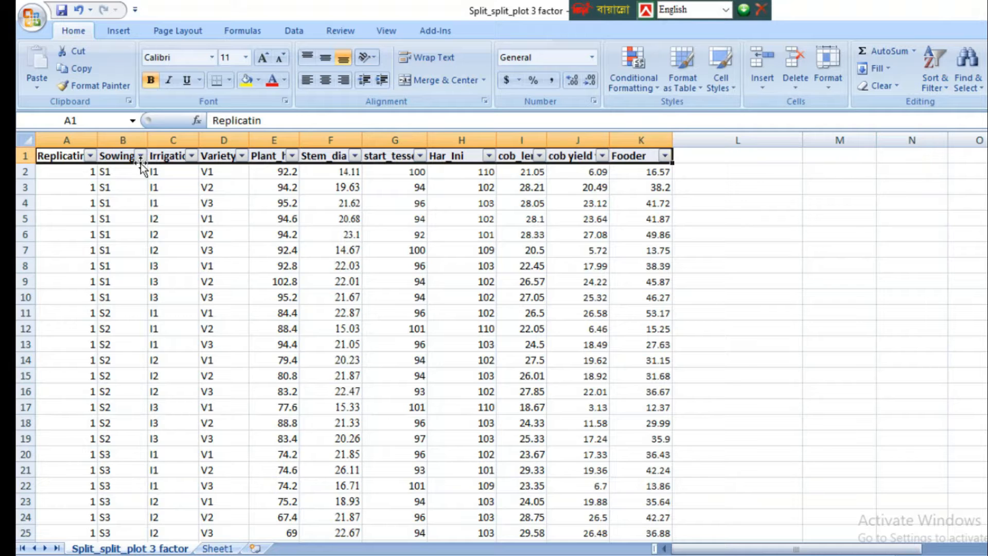
Step: Label cell L102 as Sowing:Irrigaition to head the interaction's standard deviations below the variety block
scroll(686, 386, "down", 20)
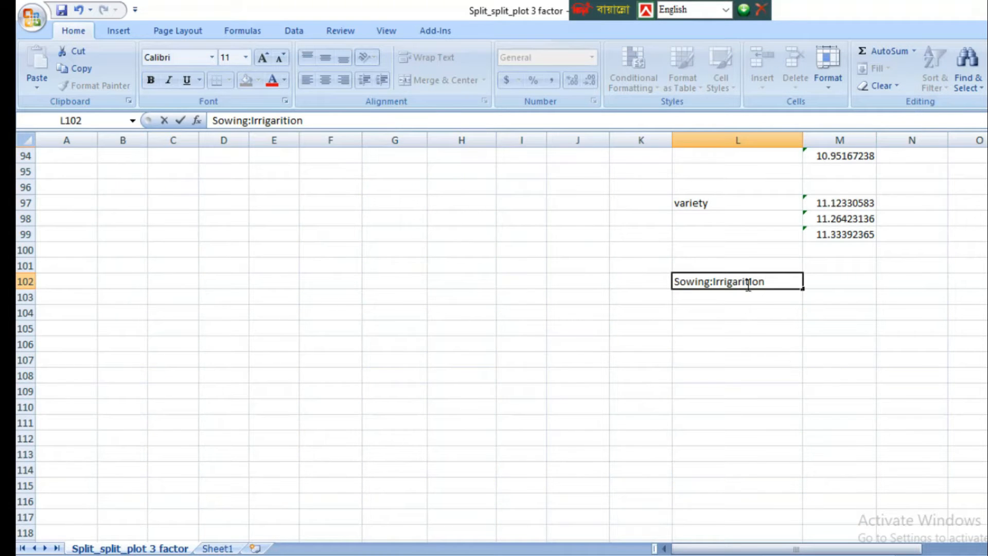
key("Delete")
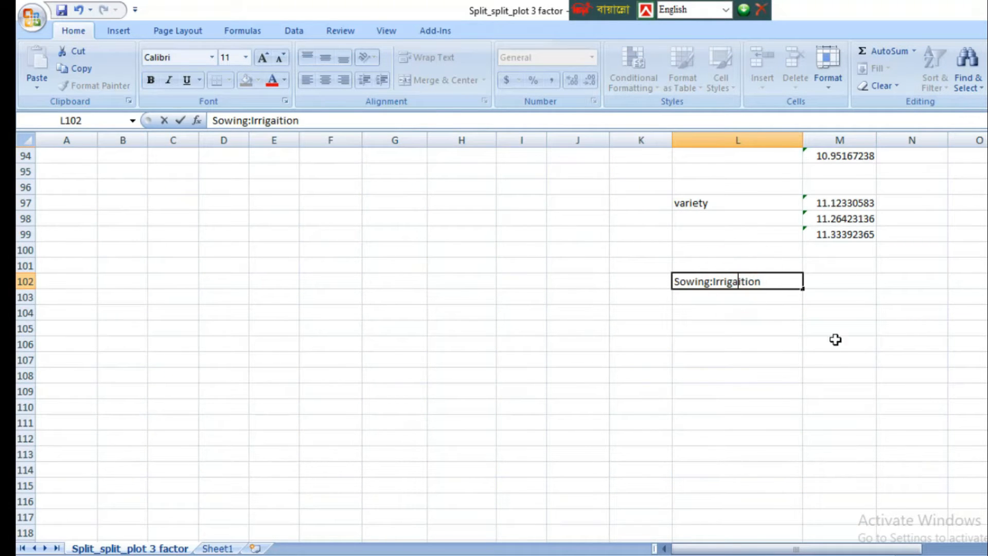
left_click(829, 277)
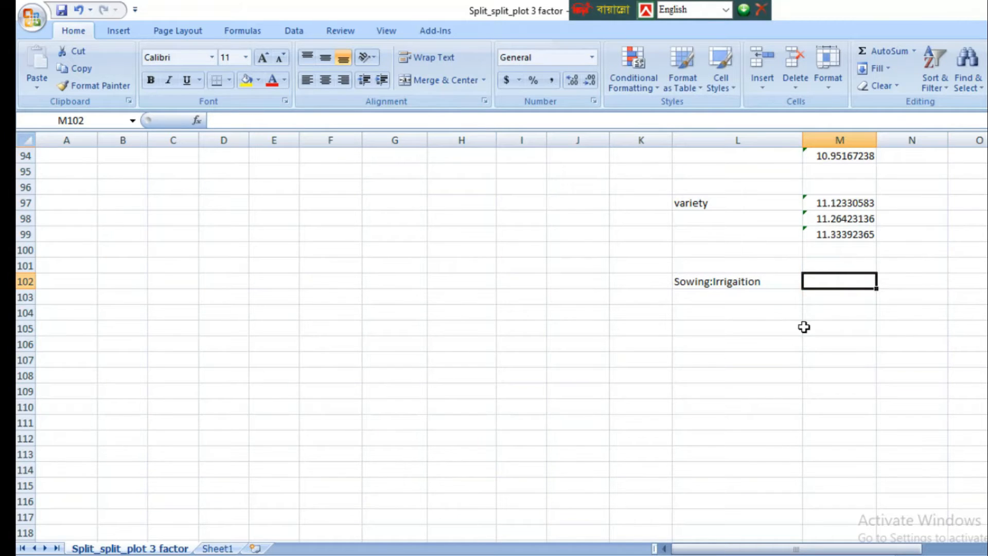
Step: Filter the data to only the rows with Sowing S1 and Irrigation I1
scroll(468, 370, "up", 20)
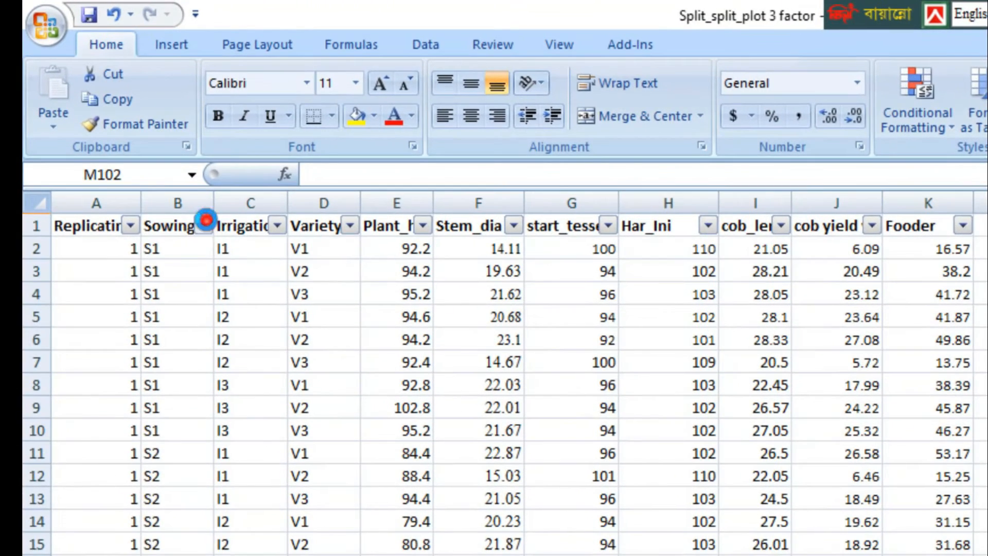
left_click(140, 155)
left_click(92, 405)
left_click(103, 422)
key("Return")
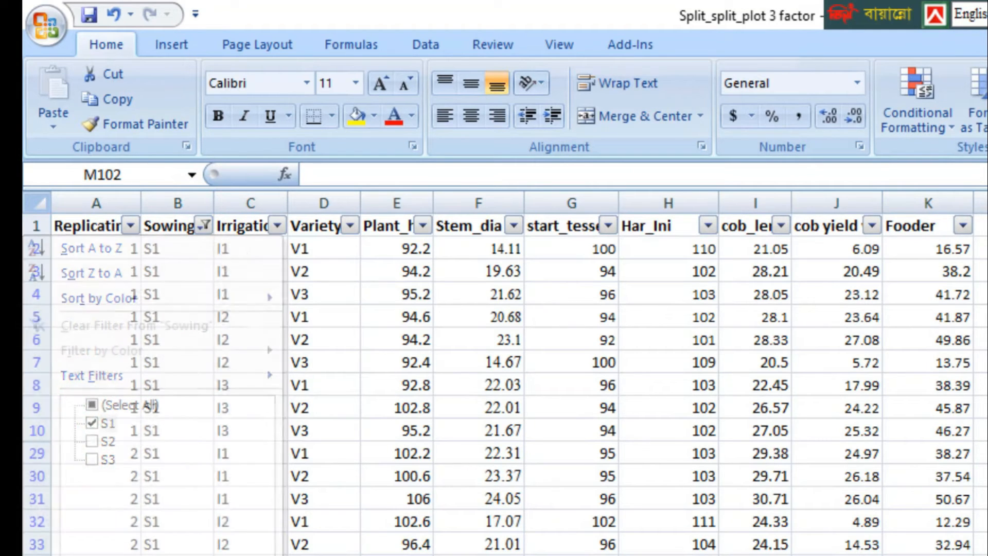
left_click(277, 226)
left_click(114, 407)
left_click(102, 422)
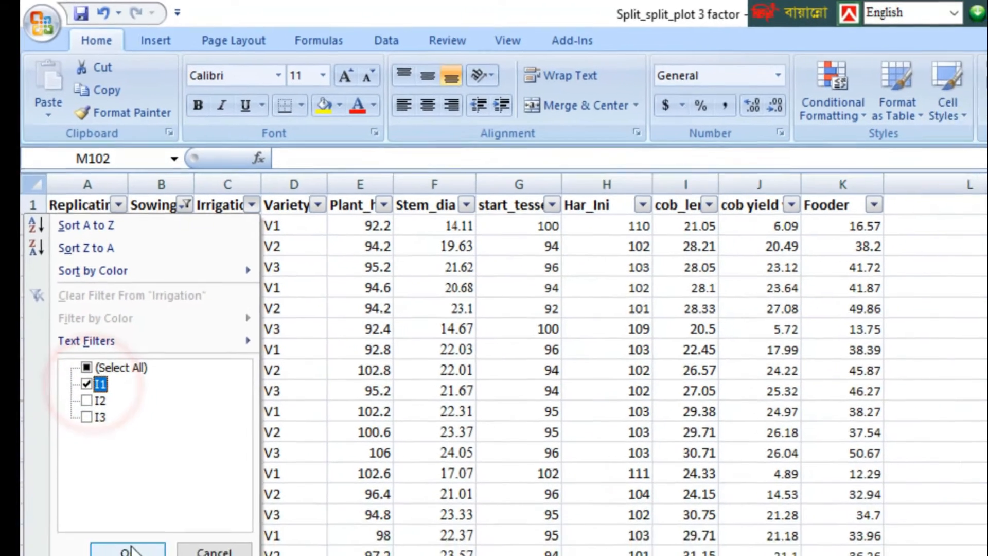
left_click(125, 520)
Step: Calculate the standard deviation of the S1, I1 Plant_h values in cell M102 with =STDEV(E2:E58)
scroll(900, 466, "down", 5)
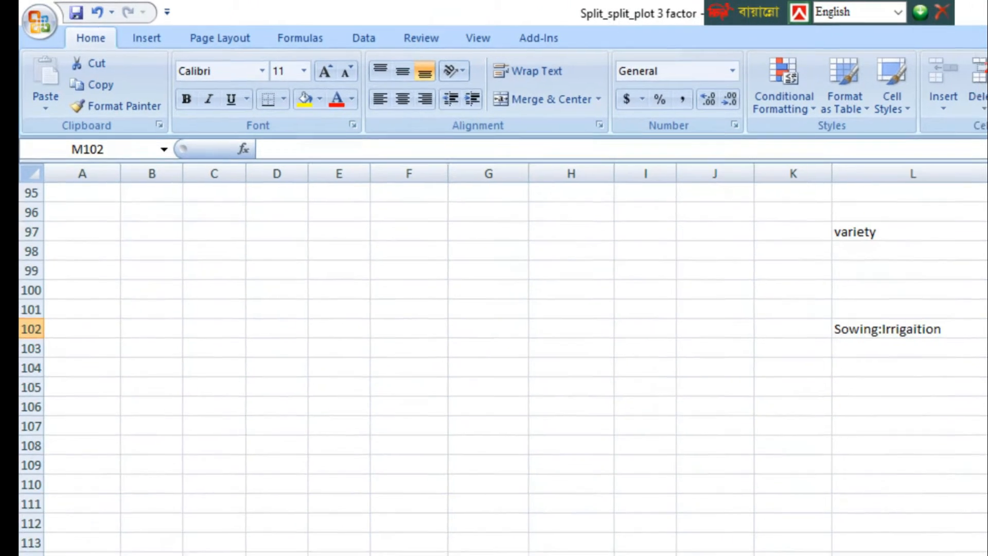
left_click(922, 293)
type("=std")
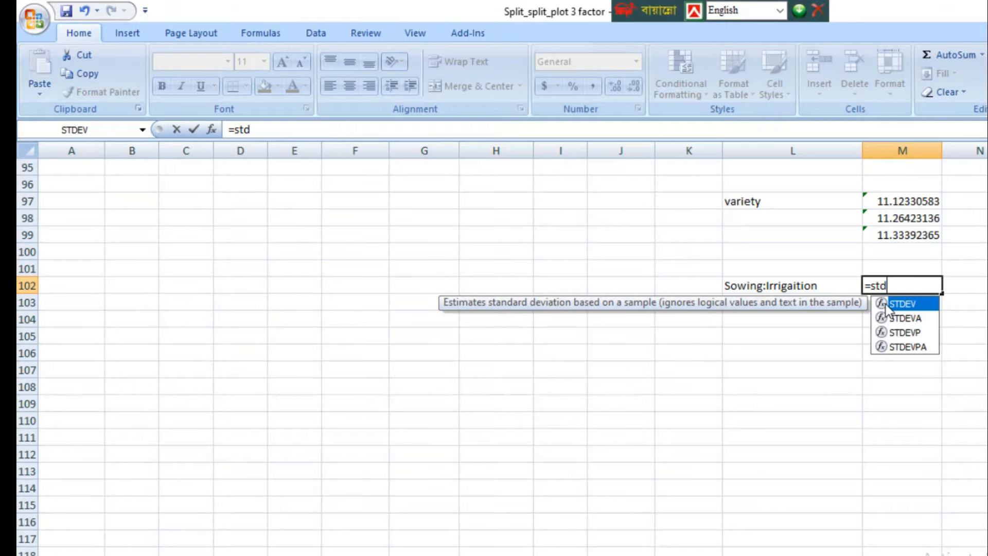
double_click(885, 303)
scroll(617, 410, "up", 7)
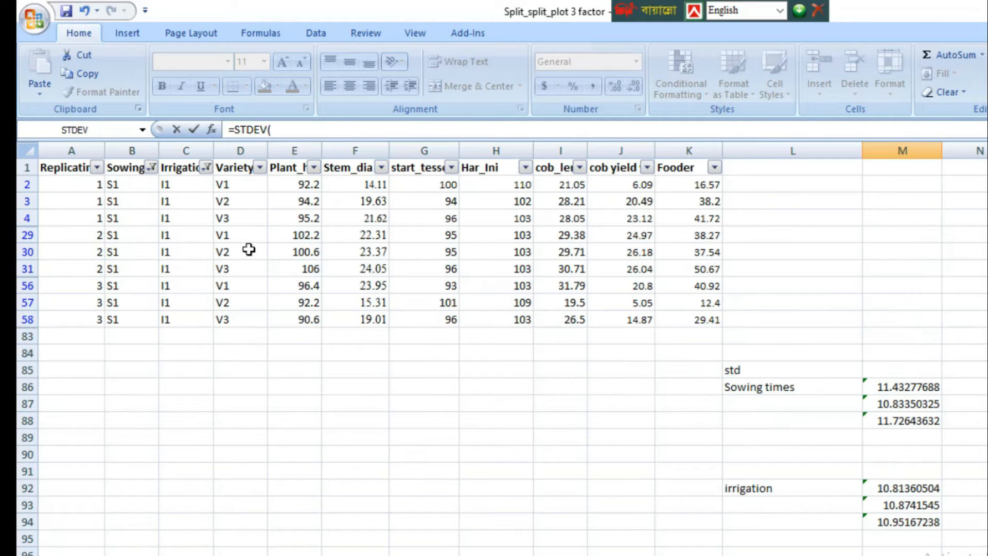
left_click_drag(299, 182, 300, 312)
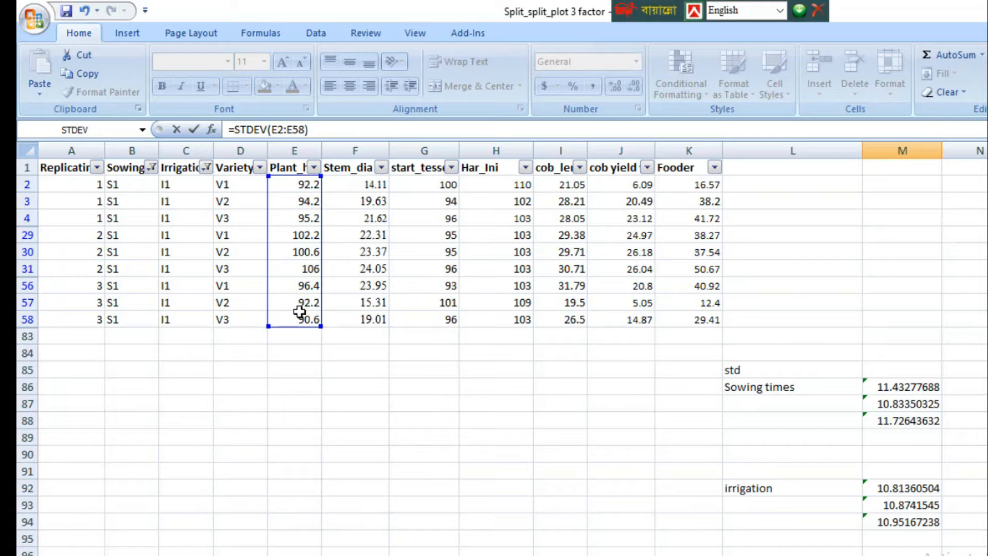
key("Return")
Step: Change the Irrigation column filter from I1 to I2, keeping the Sowing filter on S1
scroll(340, 308, "up", 2)
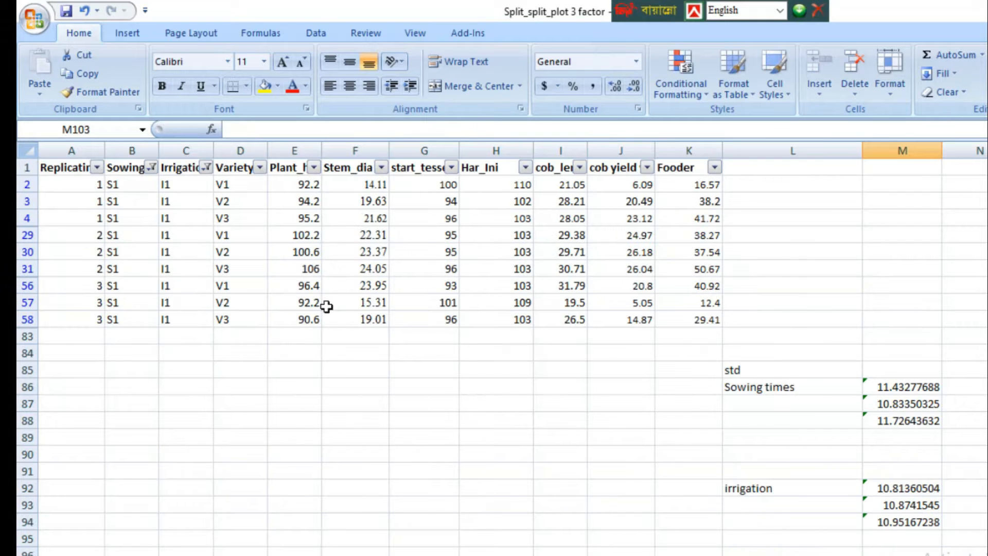
left_click(206, 167)
left_click(71, 314)
left_click(71, 328)
left_click(103, 452)
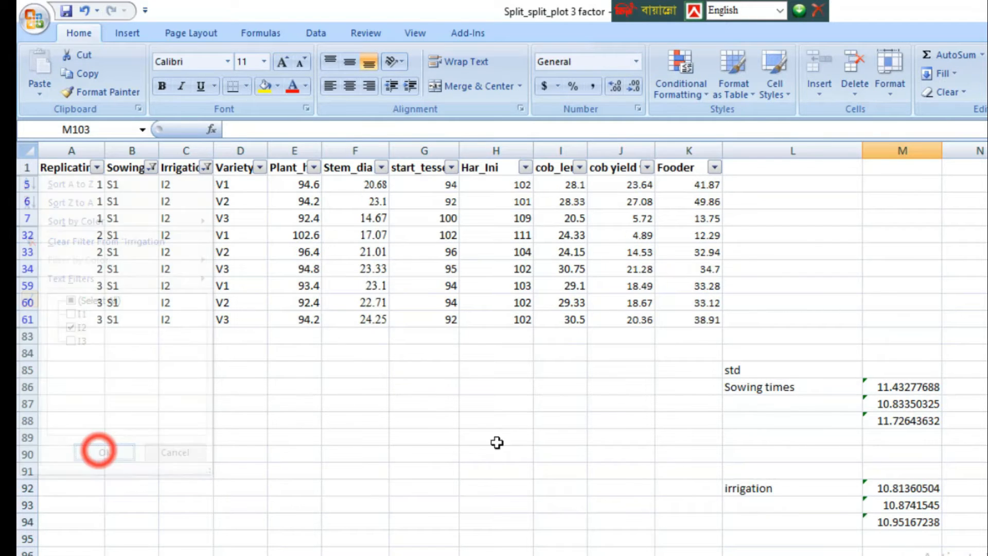
Step: Calculate the standard deviation of the S1, I2 Plant_h values in cell M103 with =STDEV(E5:E61)
scroll(815, 403, "down", 15)
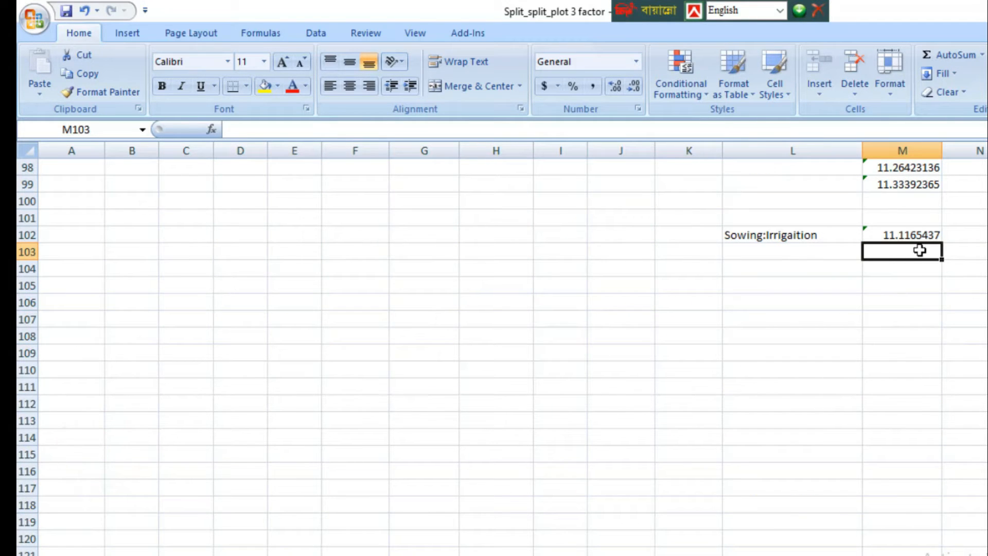
type("=std")
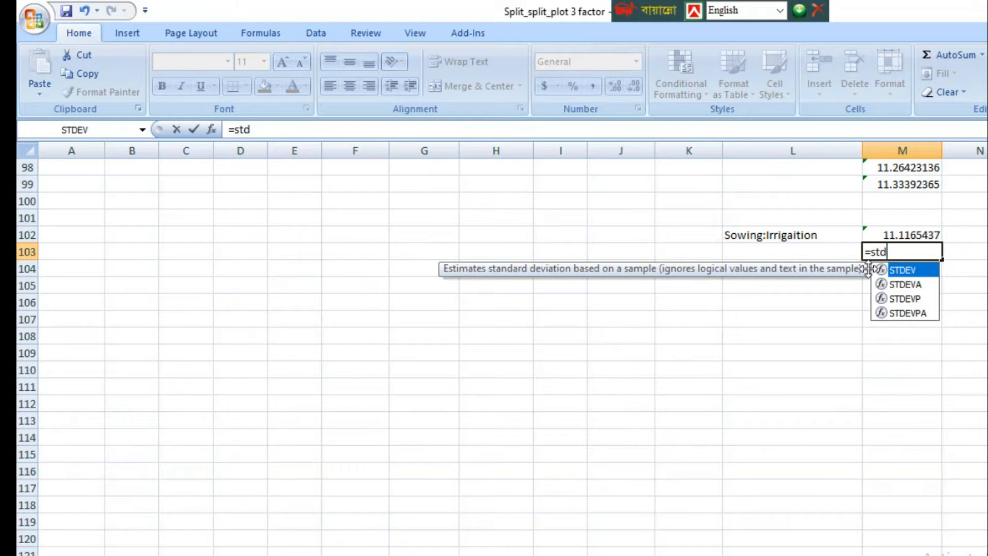
double_click(881, 270)
scroll(591, 353, "up", 9)
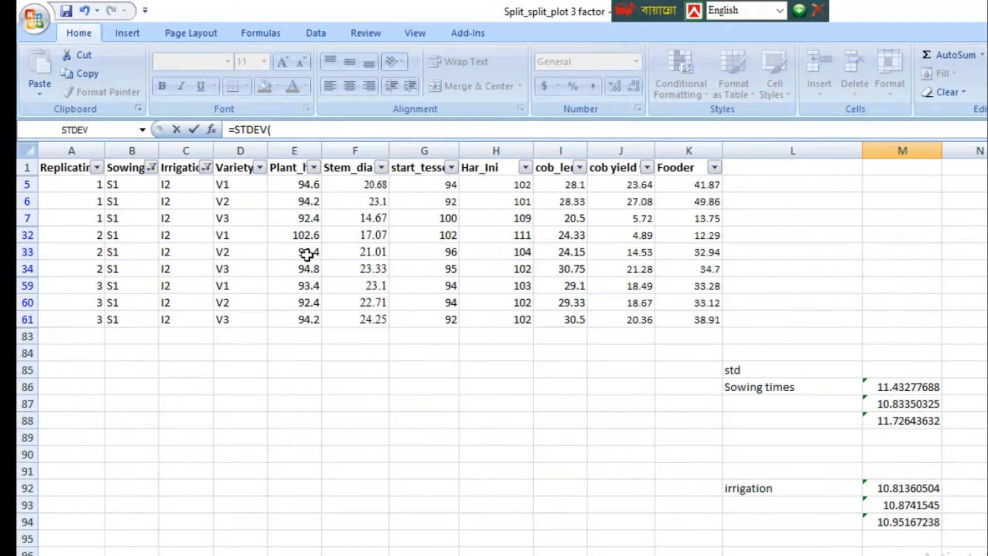
left_click_drag(288, 184, 301, 314)
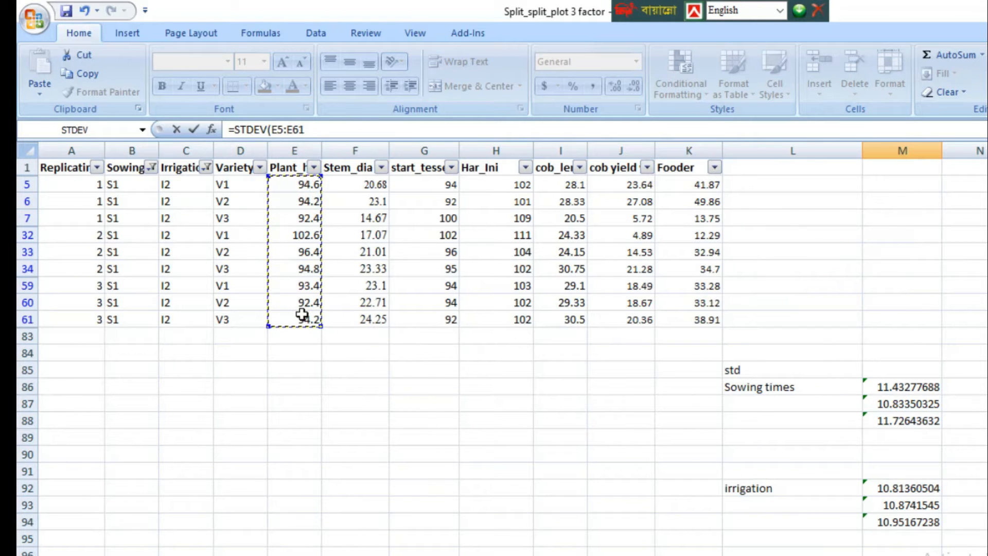
key("Return")
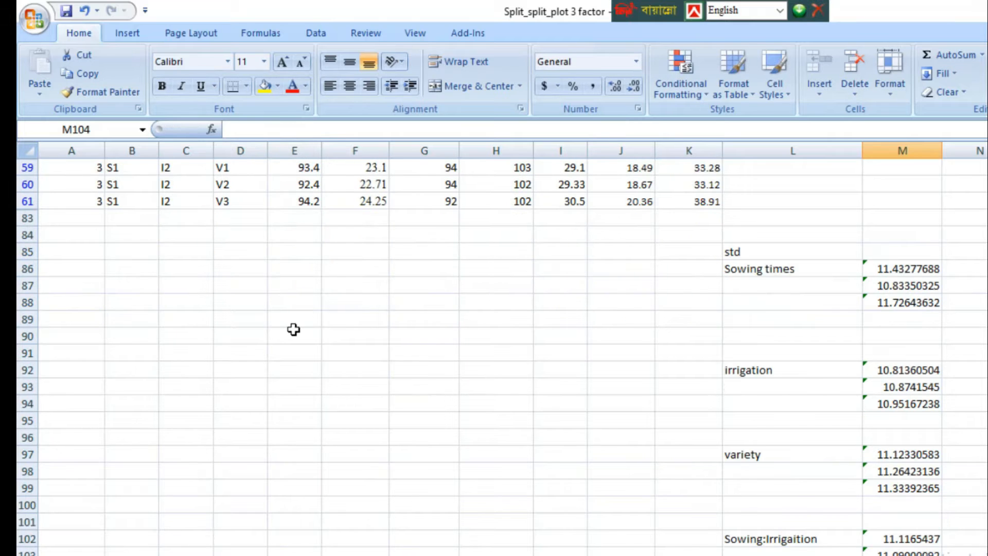
Step: Change the Irrigation column filter from I2 to I3 for the S1 rows
scroll(273, 325, "up", 3)
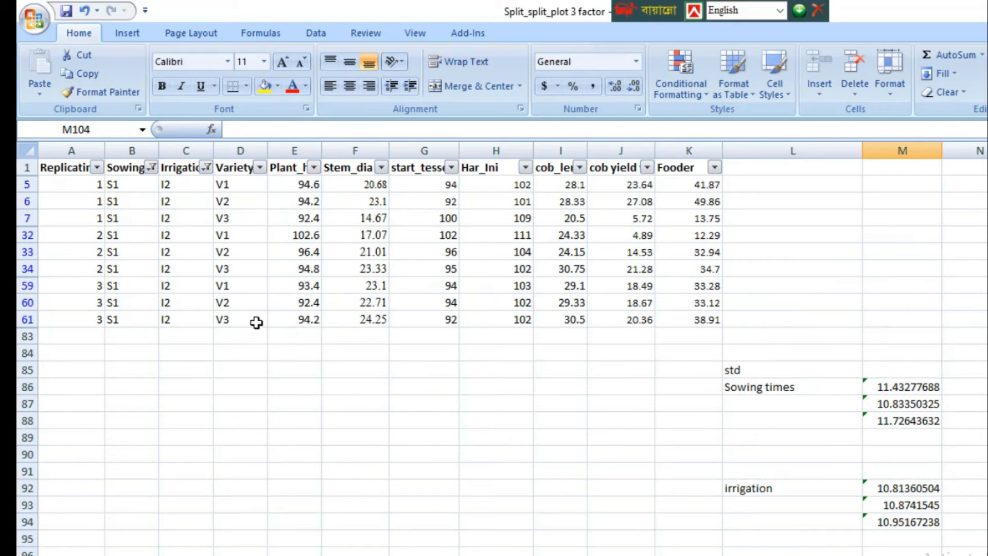
left_click(205, 168)
left_click(77, 327)
left_click(77, 339)
left_click(104, 452)
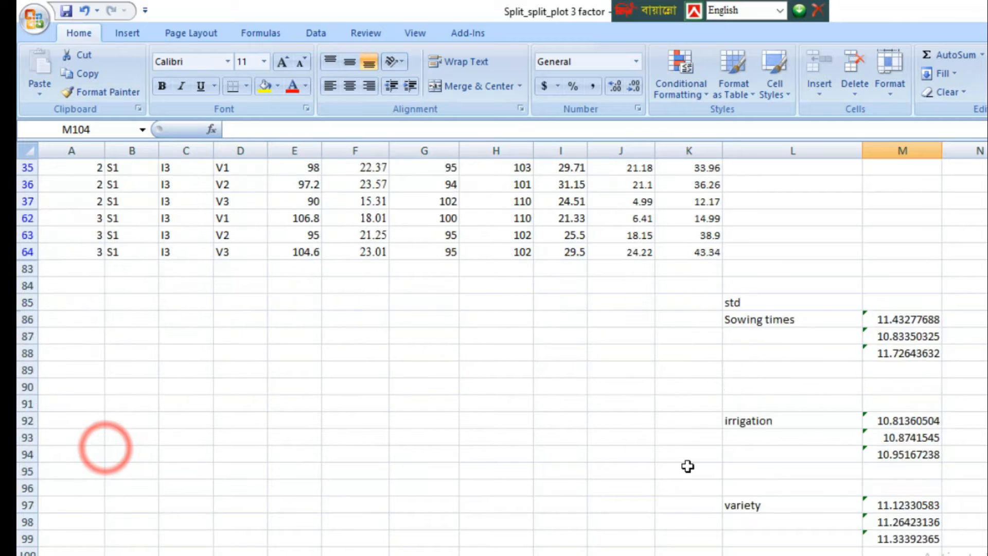
scroll(885, 419, "down", 4)
type("=s")
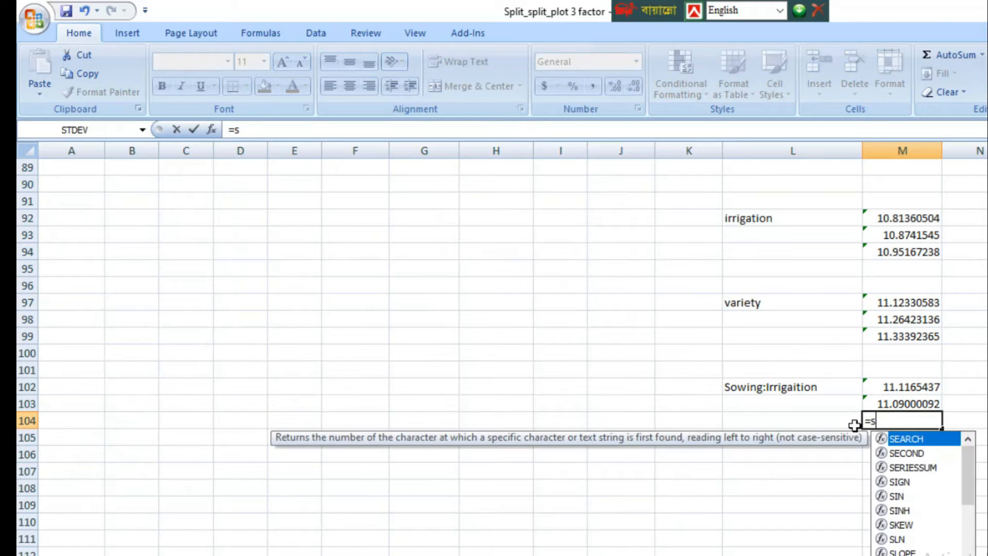
type("td")
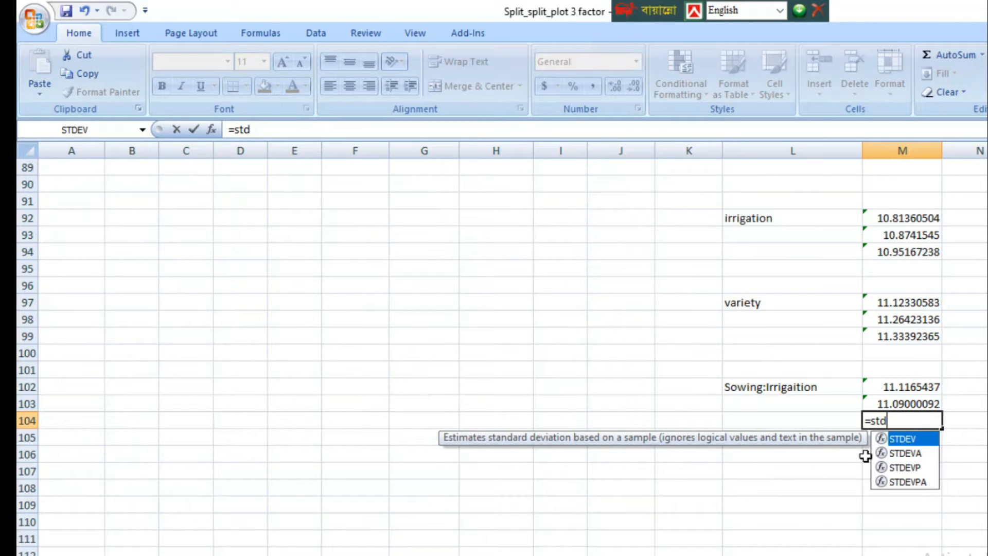
double_click(883, 439)
scroll(330, 430, "up", 5)
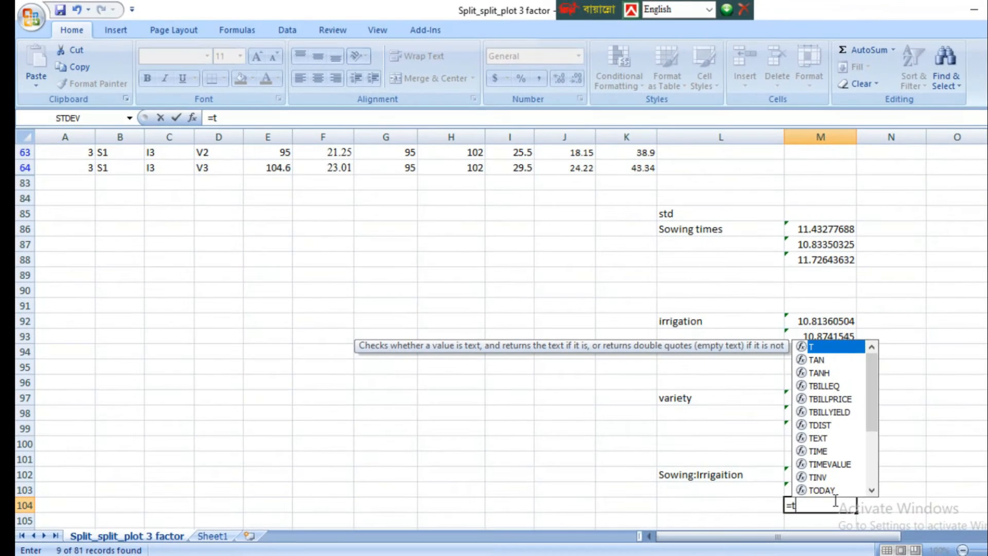
Step: Calculate the standard deviation of the S1, I3 Plant_h values in cell M104 with =STDEV(E8:E64)
key("BackSpace")
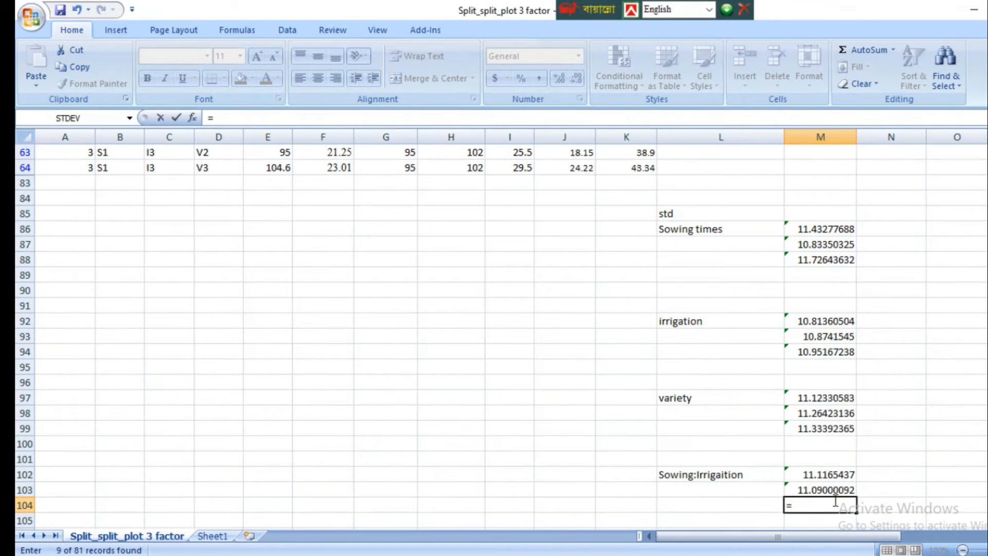
type("std")
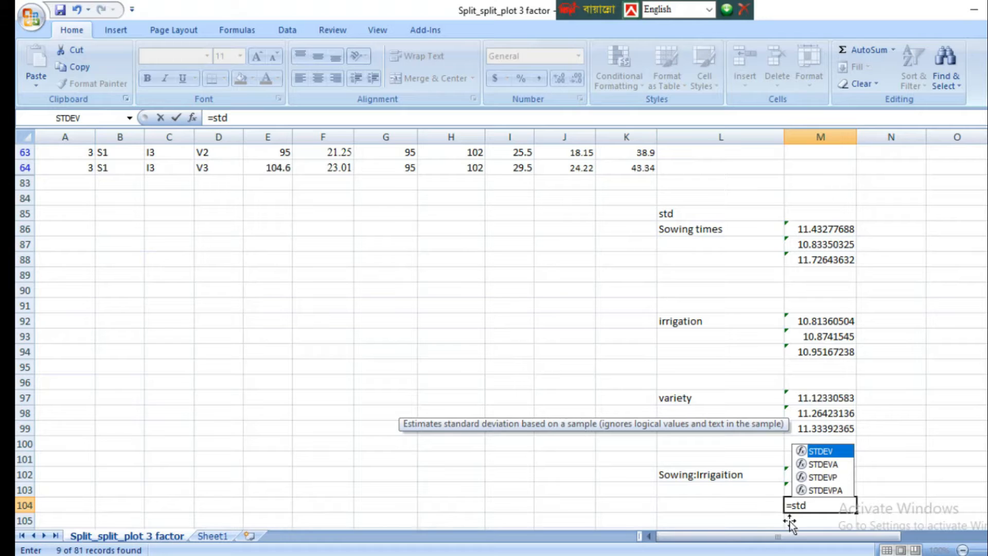
double_click(801, 451)
scroll(386, 430, "up", 3)
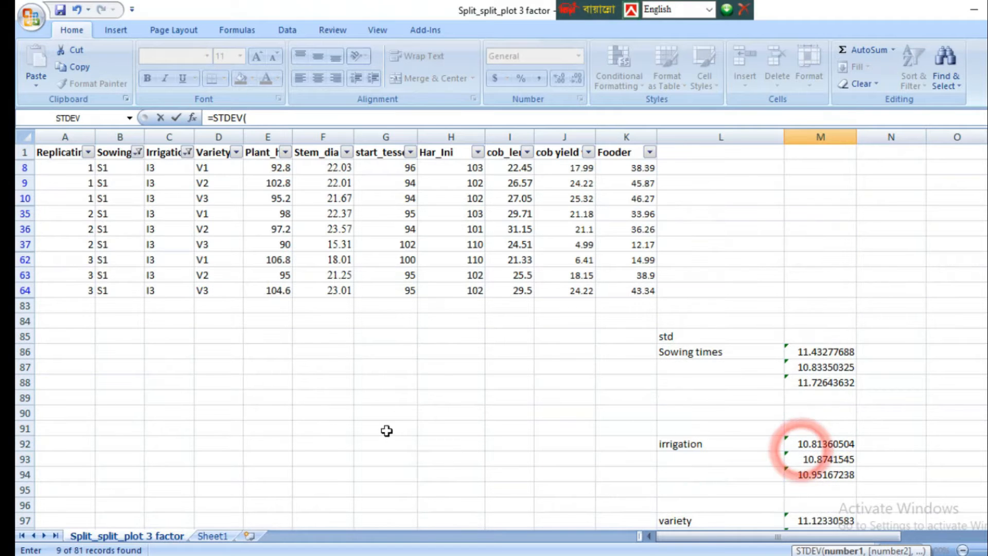
left_click_drag(262, 171, 271, 285)
type(")")
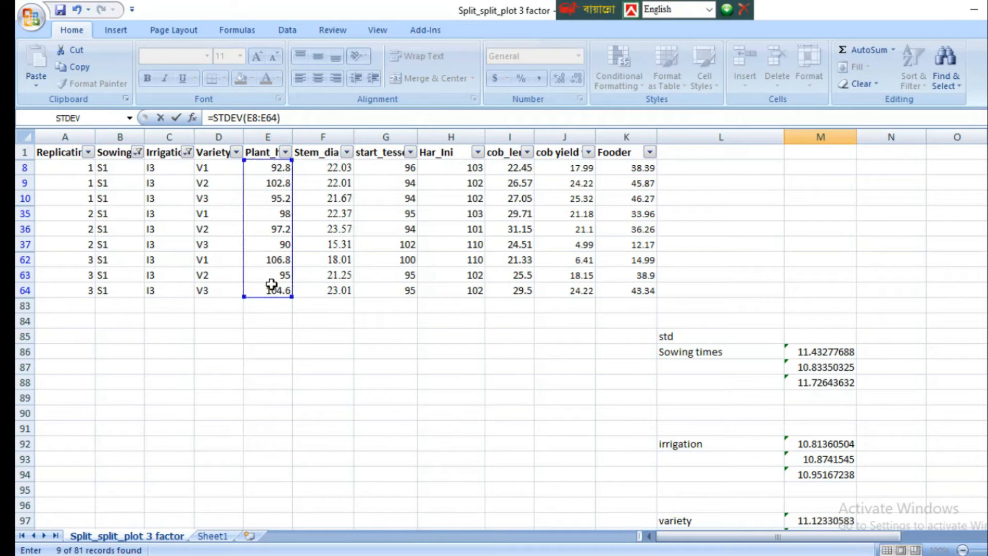
key("Return")
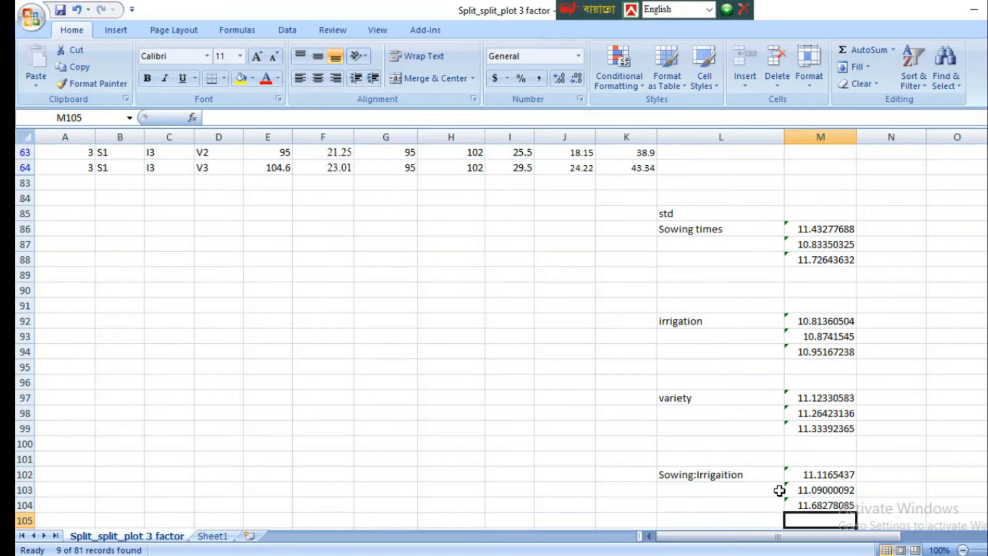
Step: Set the column filters to show only the rows with Sowing S2 and Irrigation I1
scroll(779, 490, "down", 2)
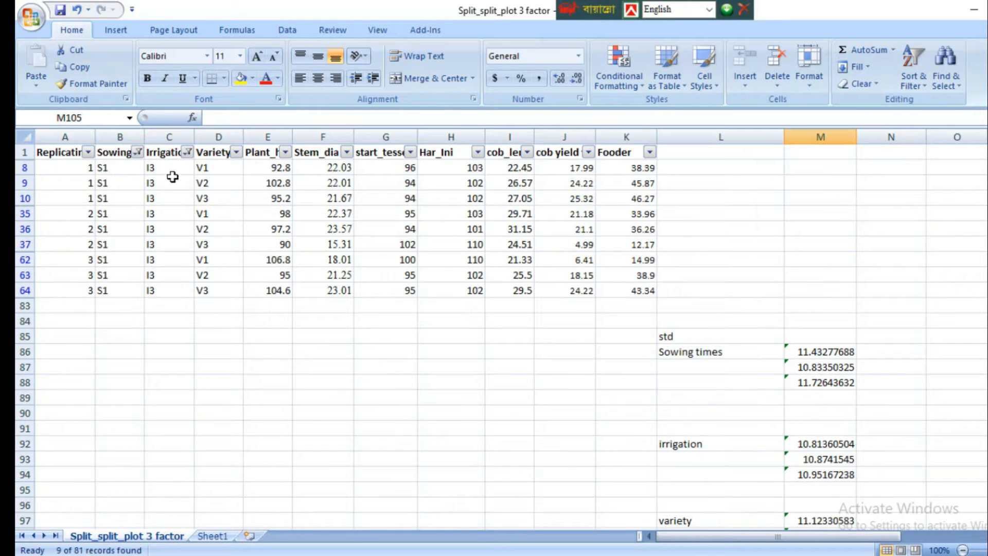
left_click(137, 152)
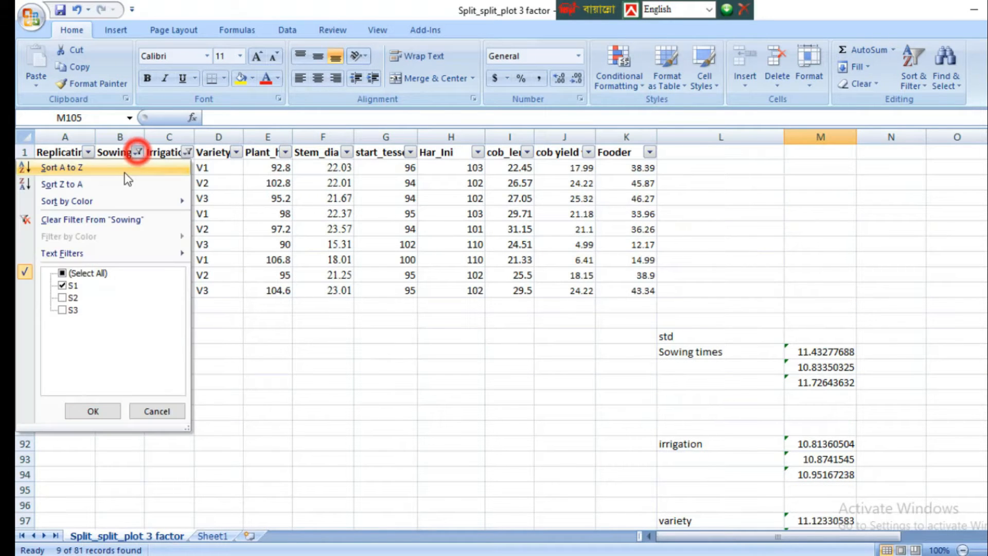
left_click(62, 285)
left_click(62, 297)
left_click(88, 411)
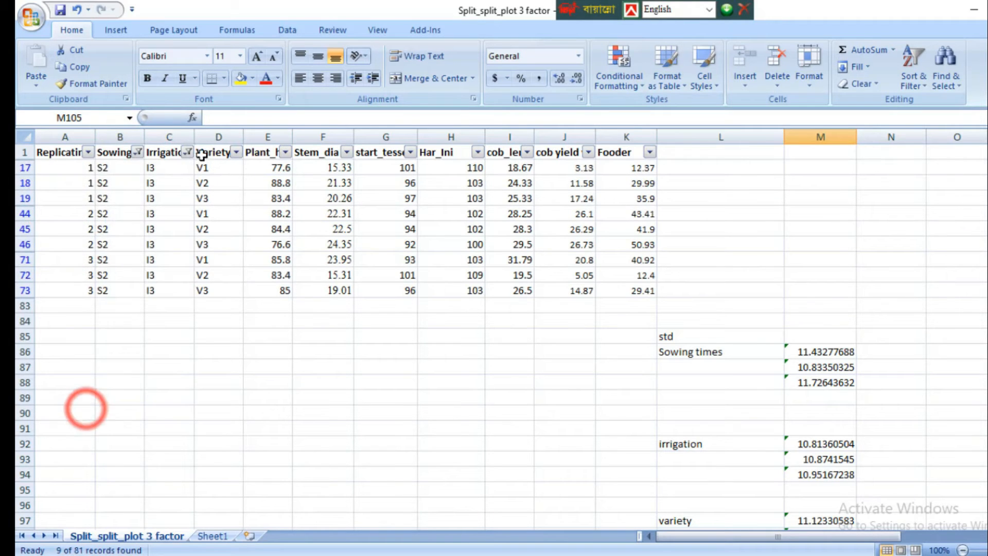
left_click(188, 152)
left_click(64, 309)
left_click(64, 285)
left_click(97, 411)
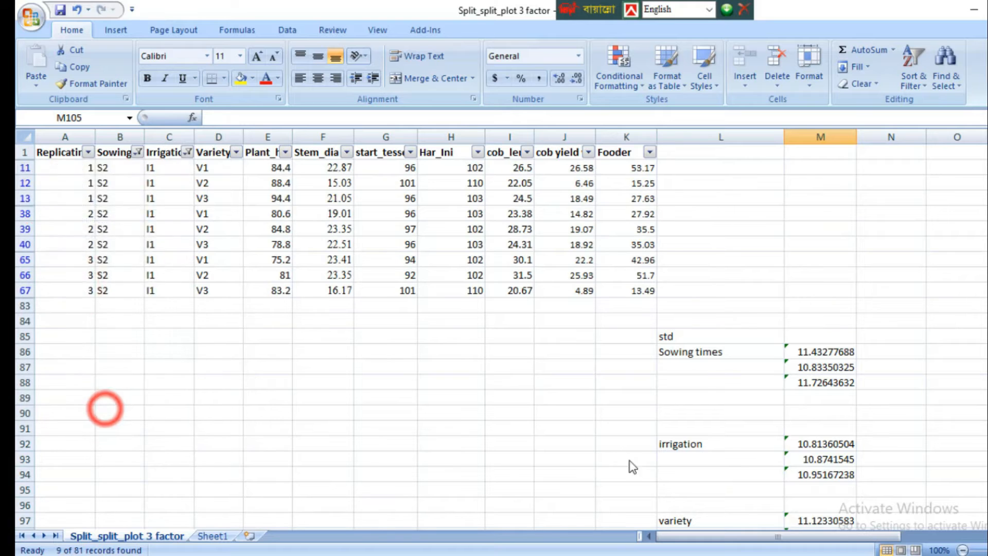
Step: Calculate the standard deviation of the S2, I1 Plant_h values in cell M105 with =STDEV(E11:E67)
scroll(746, 452, "down", 4)
type("=std")
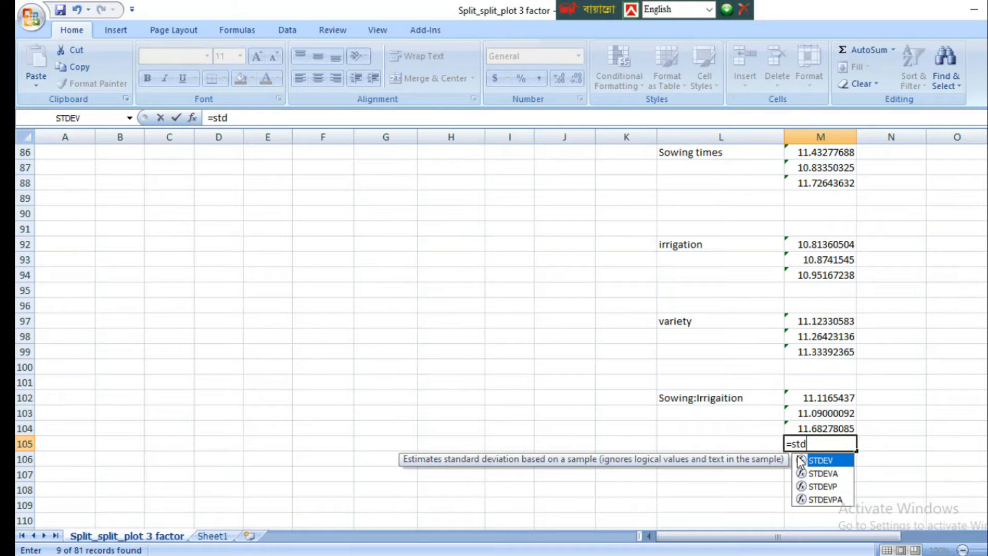
double_click(818, 459)
scroll(154, 411, "up", 5)
left_click_drag(266, 164, 278, 290)
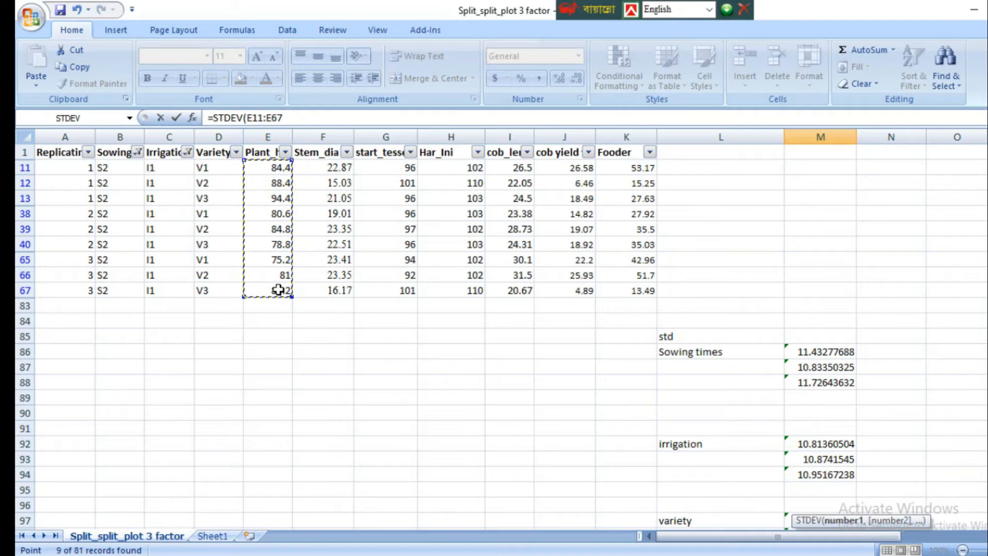
type(")")
key("Return")
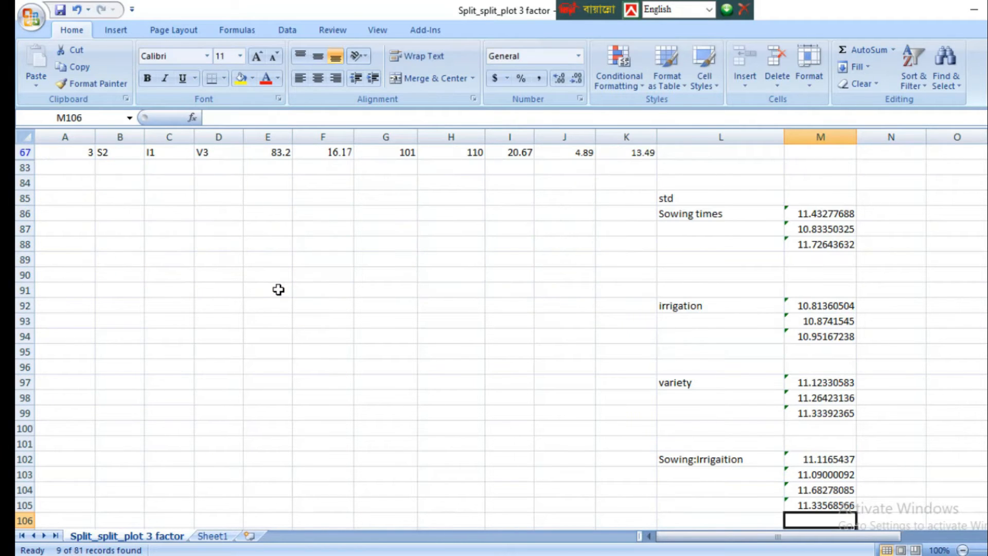
Step: Change the Irrigation column filter to I2 for the S2 rows
scroll(279, 290, "up", 3)
left_click(187, 152)
left_click(64, 285)
left_click(65, 298)
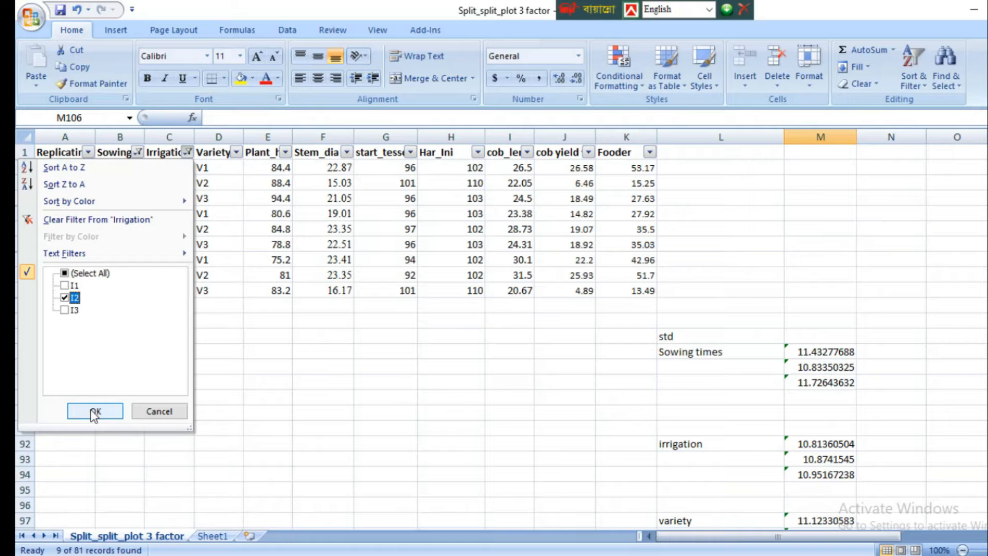
left_click(94, 412)
Step: Calculate the standard deviation of the S2, I2 Plant_h values in cell M106 with =STDEV(E14:E70)
scroll(820, 474, "down", 5)
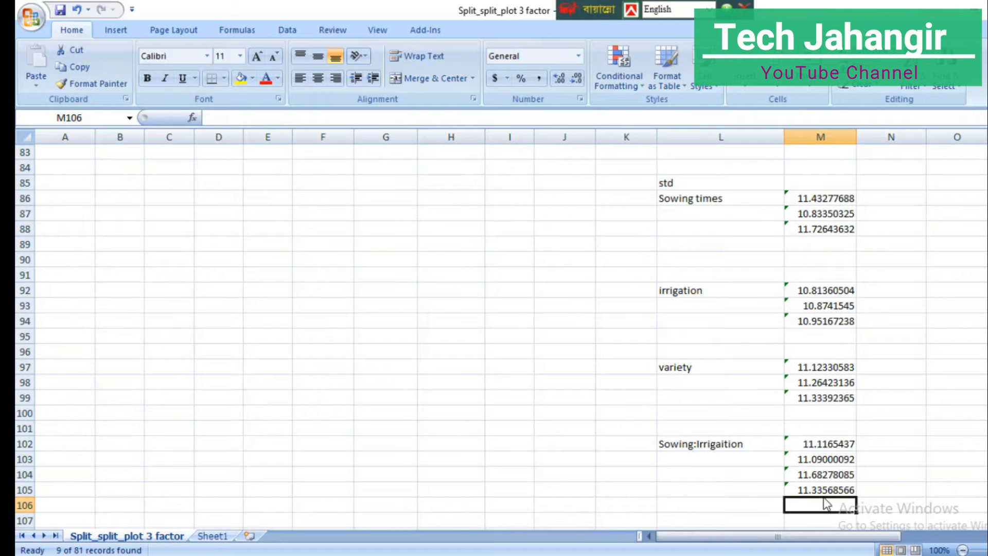
type("=std")
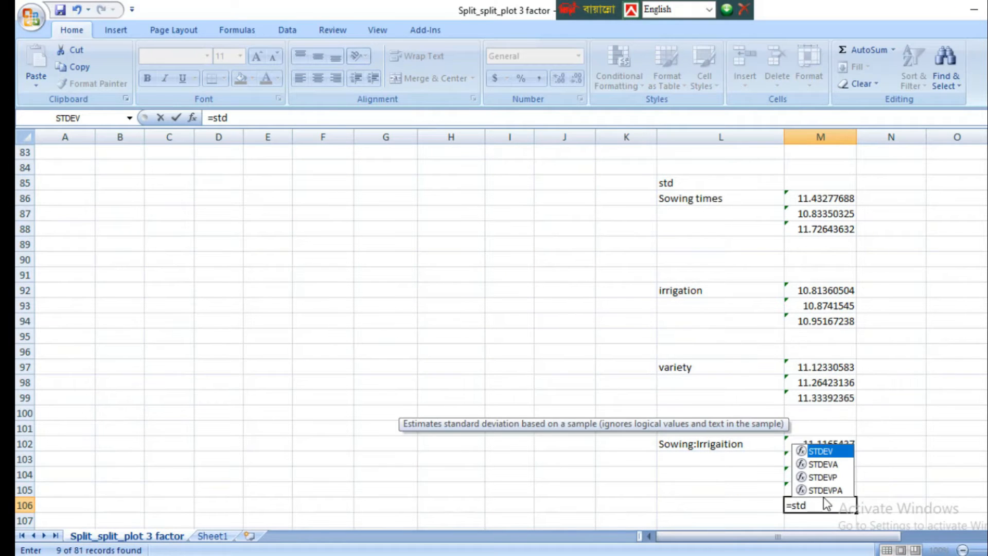
double_click(800, 452)
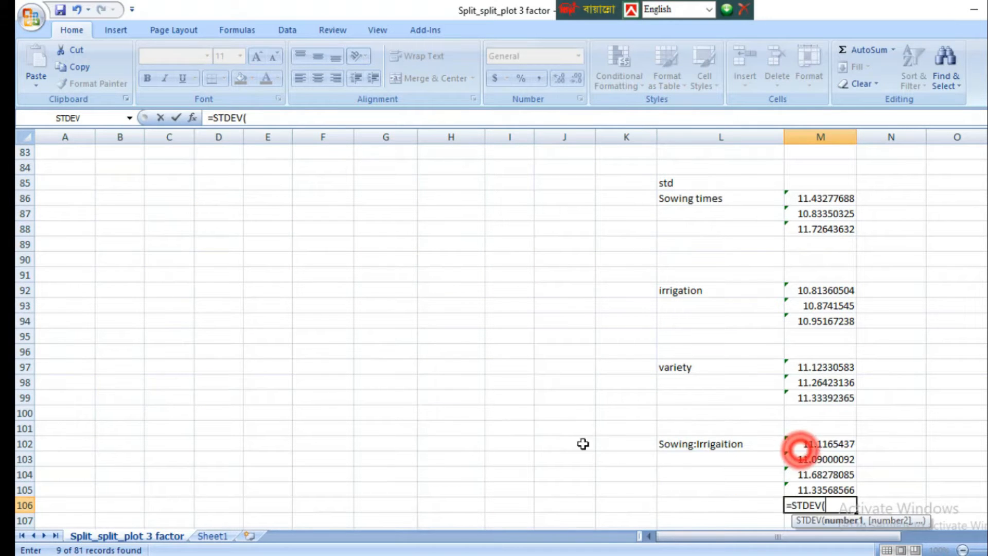
scroll(801, 453, "up", 3)
left_click_drag(262, 168, 274, 287)
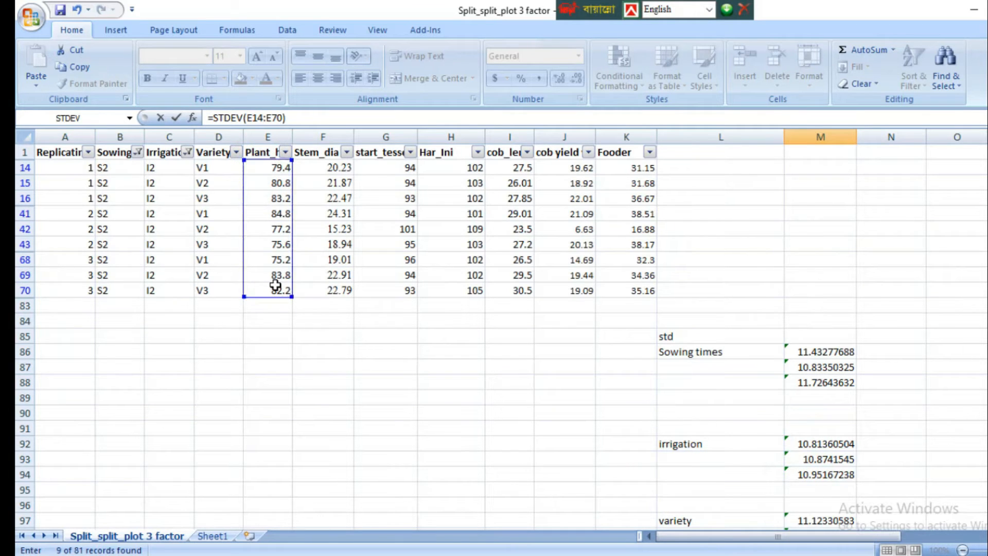
key("Return")
Step: Change the Irrigation column filter to I3 for the S2 rows
scroll(269, 278, "up", 4)
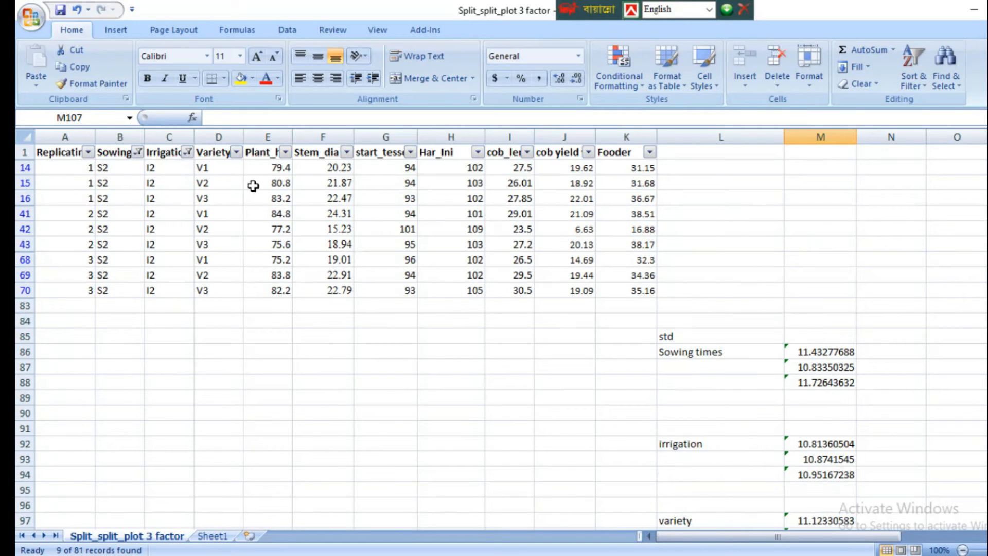
left_click(188, 152)
left_click(64, 297)
left_click(64, 309)
left_click(87, 409)
Step: Calculate the standard deviation of the S2, I3 Plant_h values in cell M107 with =STDEV(E17:E73)
scroll(619, 441, "down", 4)
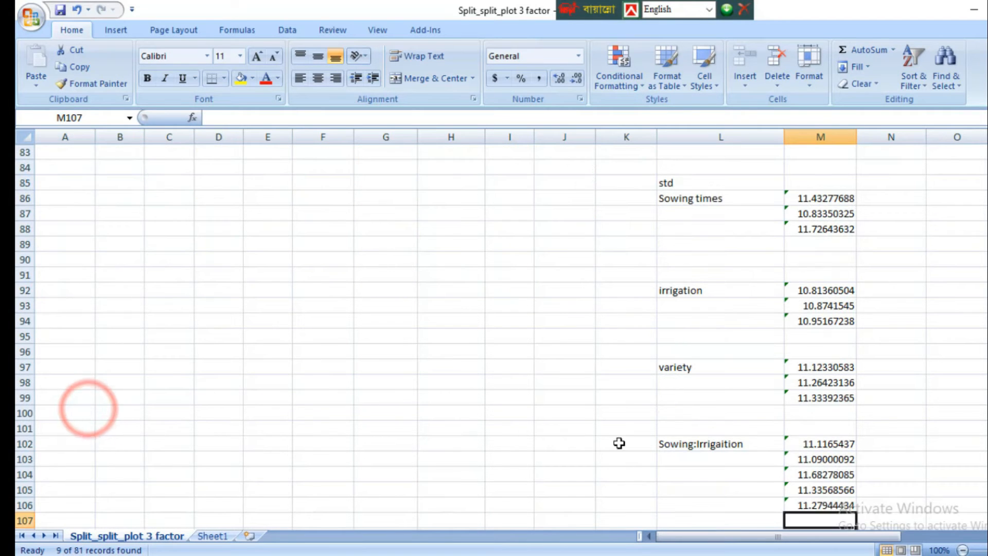
scroll(828, 512, "down", 1)
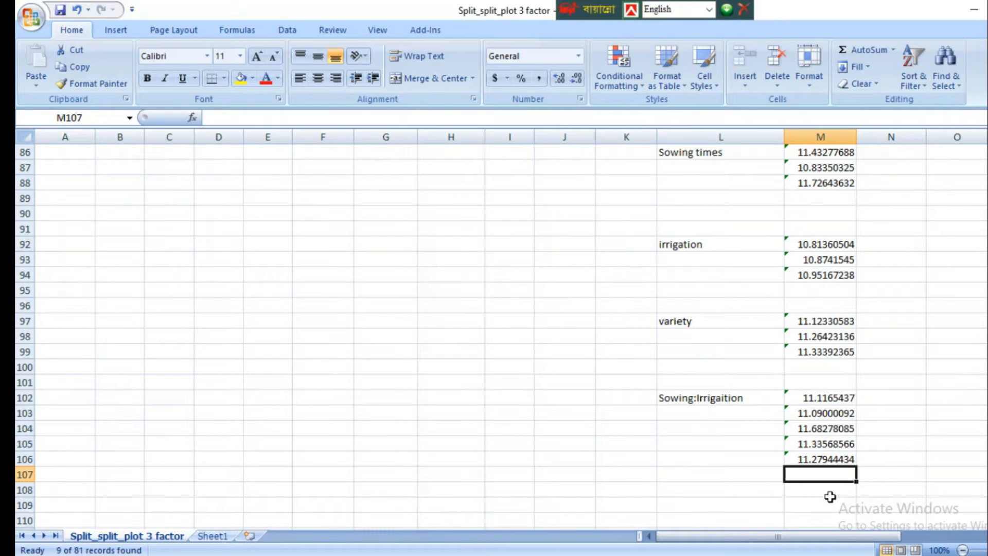
type("=std")
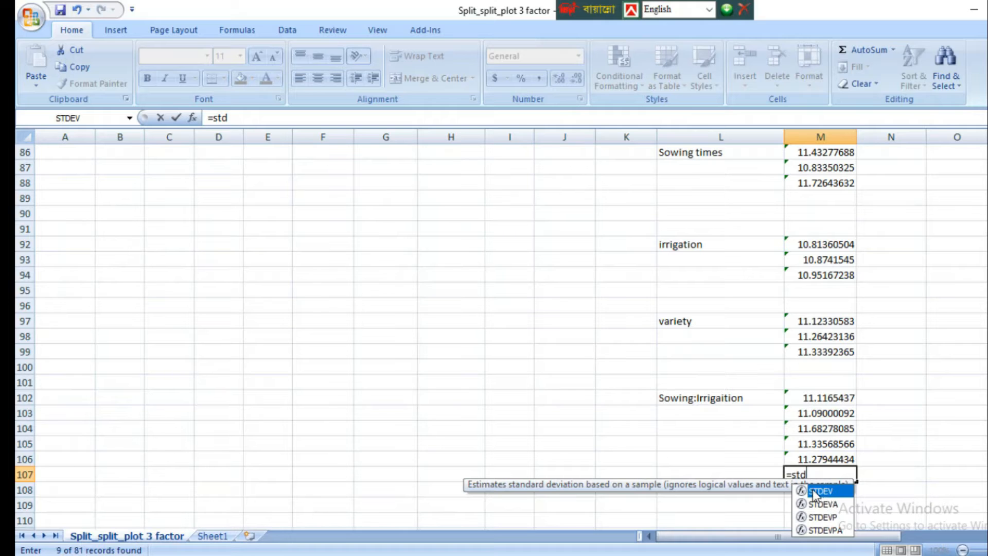
double_click(801, 493)
scroll(337, 309, "up", 5)
left_click_drag(268, 167, 283, 286)
key("Return")
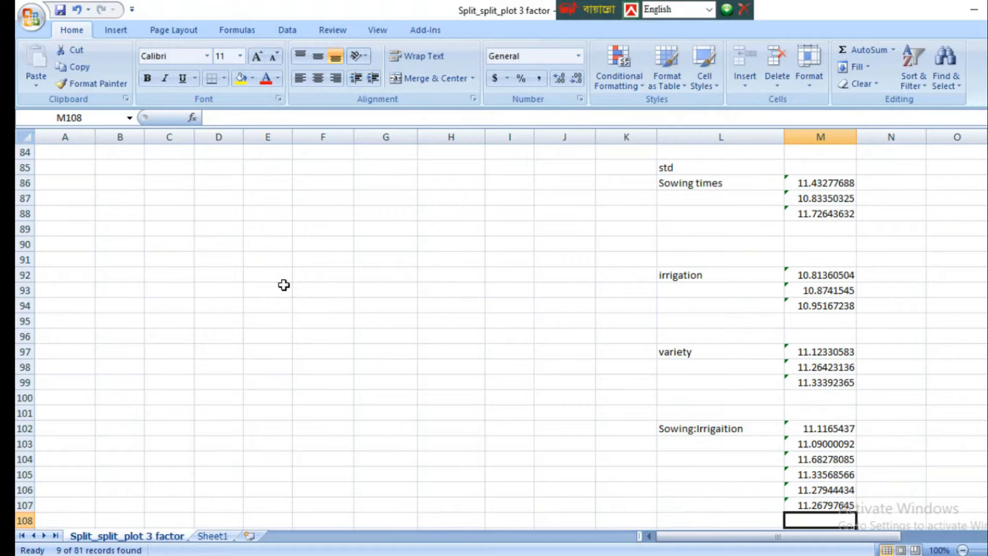
Step: Set the column filters to show only the rows with Sowing S3 and Irrigation I1
scroll(288, 287, "up", 4)
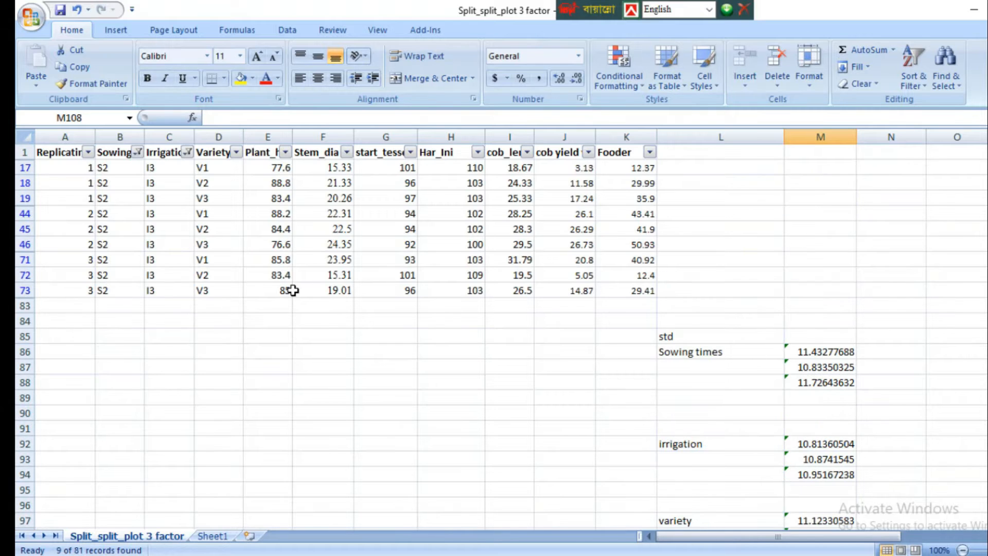
left_click(138, 151)
left_click(62, 298)
left_click(62, 309)
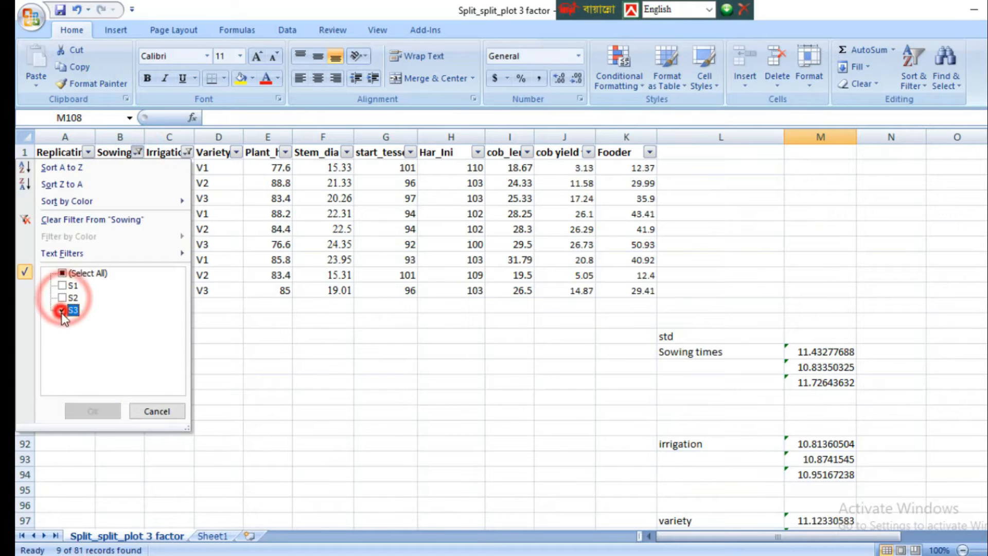
left_click(89, 411)
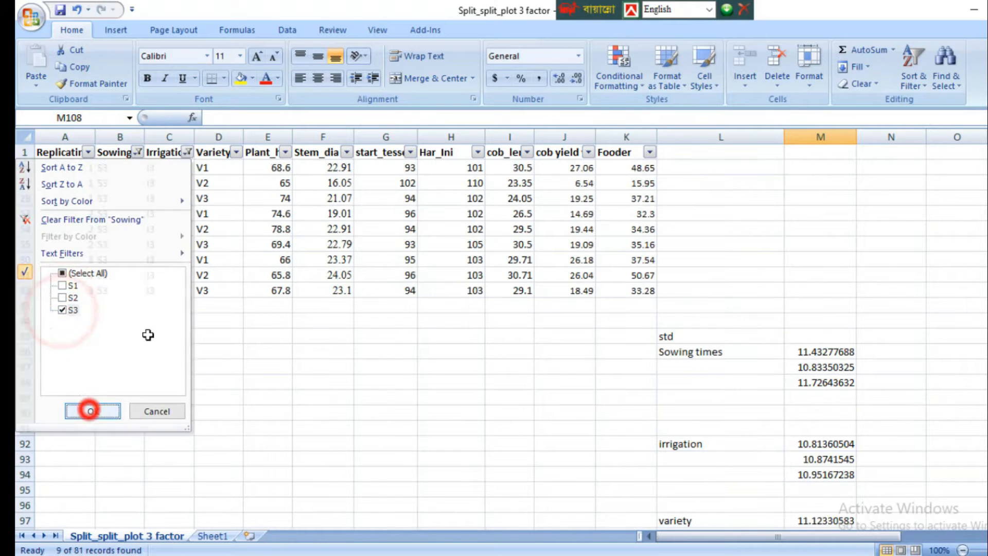
left_click(188, 152)
left_click(64, 310)
left_click(64, 285)
left_click(97, 408)
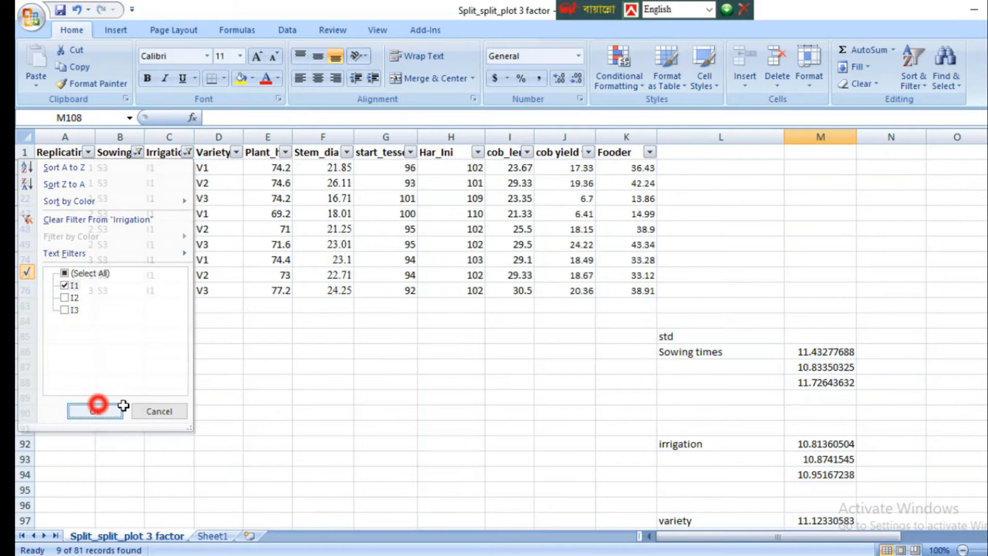
Step: Calculate the standard deviation of the S3, I1 Plant_h values in cell M108 with =STDEV(E20:E76)
scroll(761, 436, "down", 5)
type("=std")
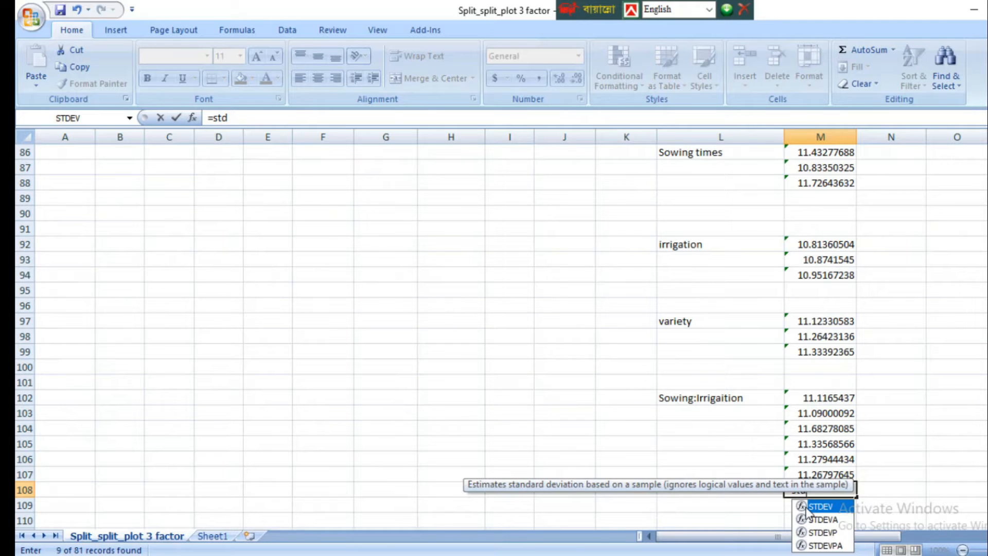
double_click(804, 506)
scroll(874, 507, "up", 5)
left_click_drag(277, 166, 288, 289)
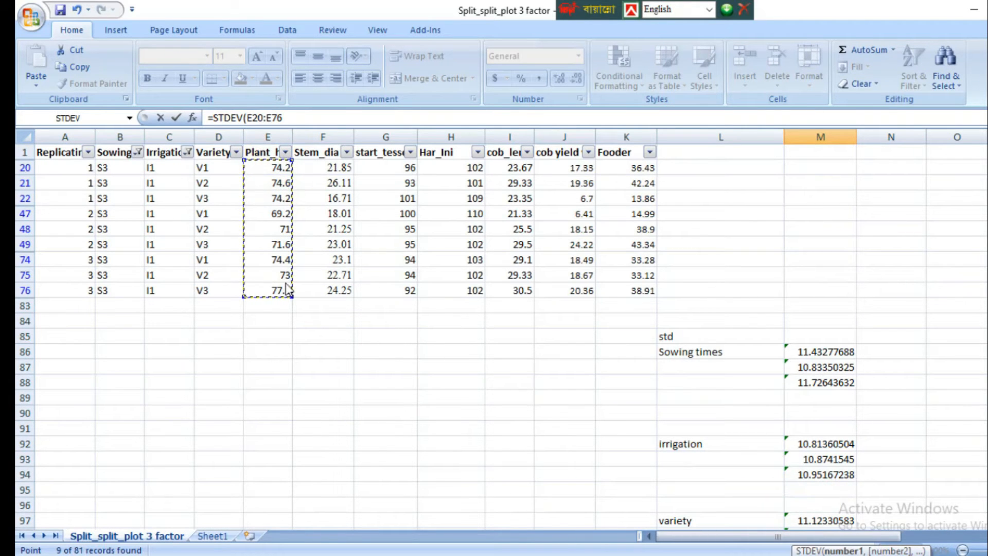
key("Return")
Step: Change the Irrigation column filter to I2 for the S3 rows
scroll(289, 290, "up", 4)
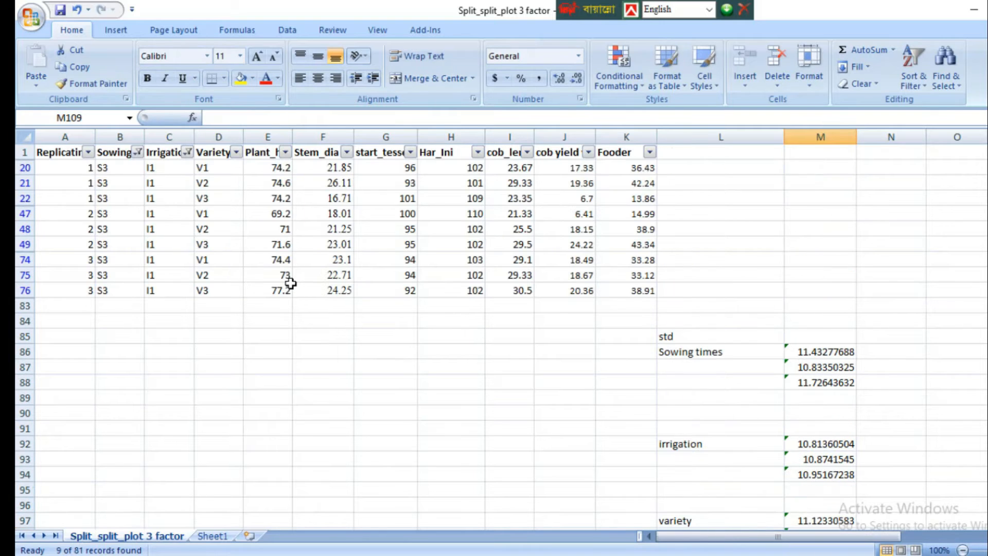
left_click(188, 153)
left_click(65, 286)
left_click(64, 297)
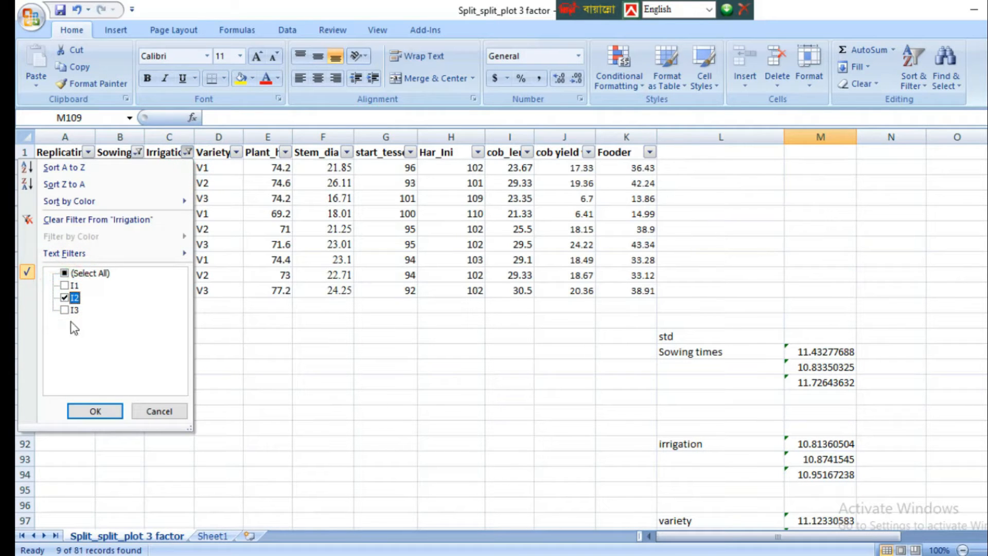
left_click(95, 411)
Step: Calculate the standard deviation of the S3, I2 Plant_h values in cell M109 with =STDEV(E23:E79)
scroll(701, 430, "down", 5)
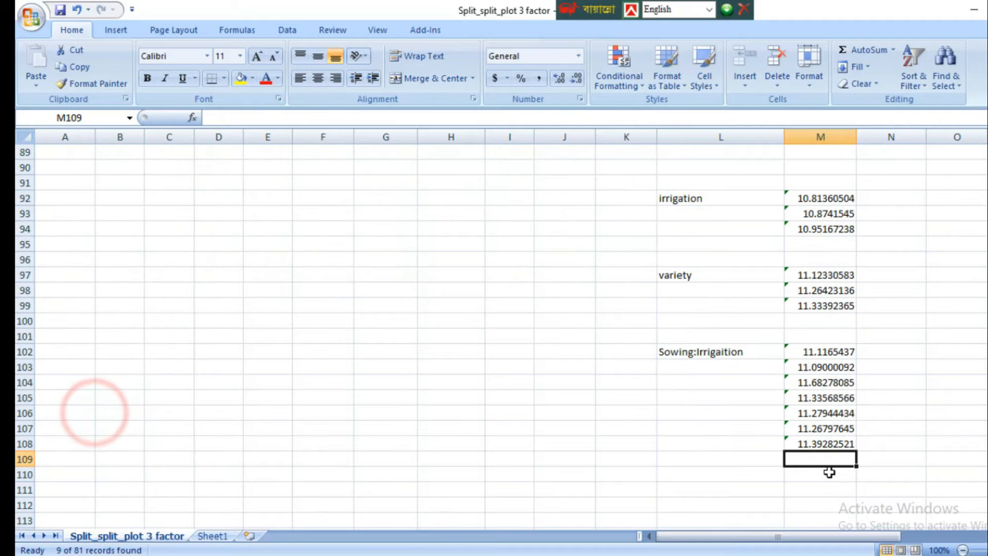
type("=std")
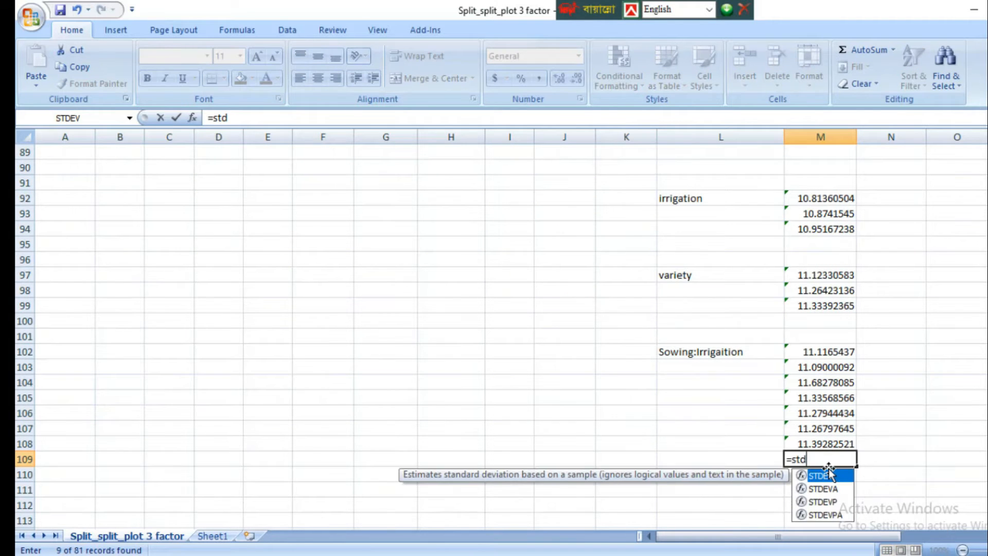
double_click(795, 480)
scroll(380, 308, "up", 5)
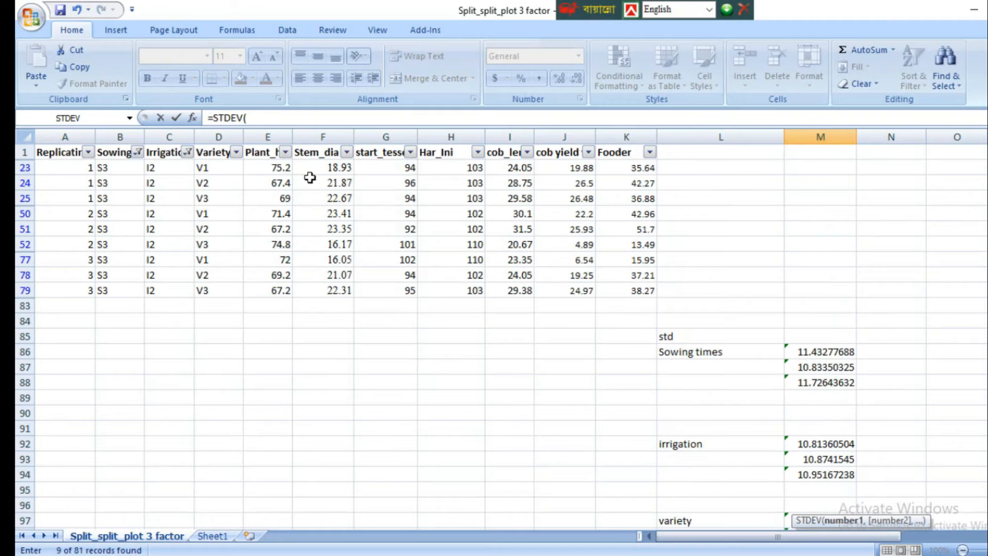
mouse_move(271, 169)
left_mouse_down()
mouse_move(291, 280)
mouse_move(282, 282)
left_mouse_up()
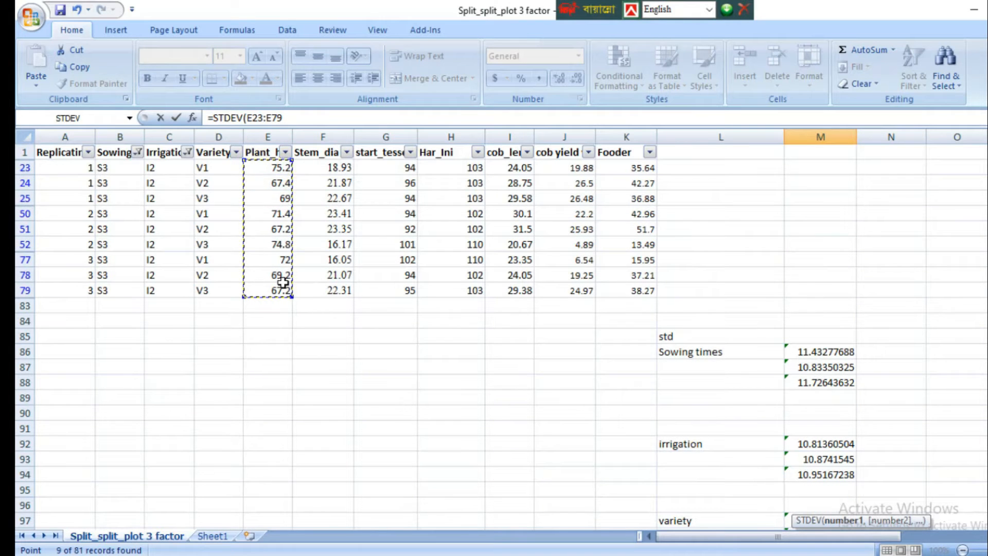
key("Return")
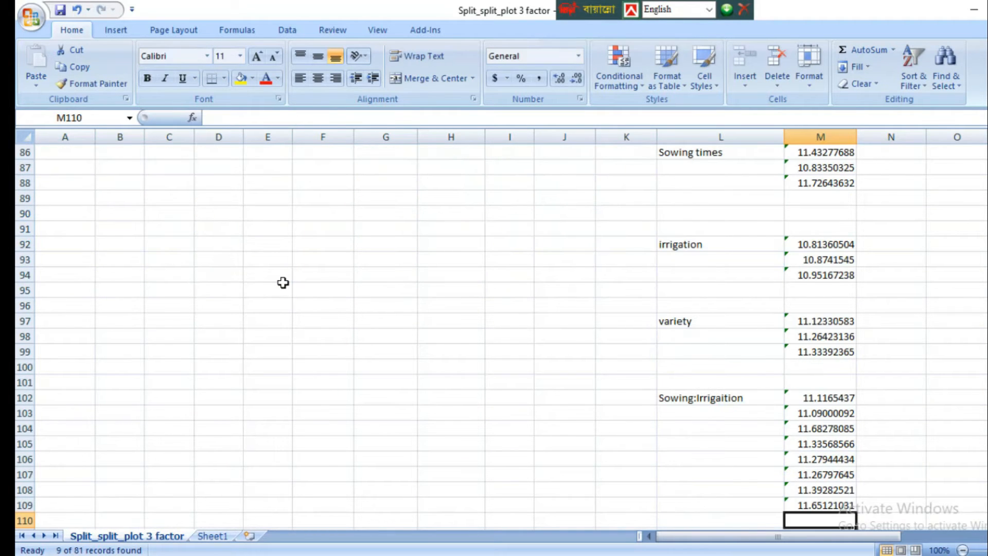
Step: Change the Irrigation column filter to I3 for the S3 rows
scroll(283, 283, "up", 5)
left_click(186, 152)
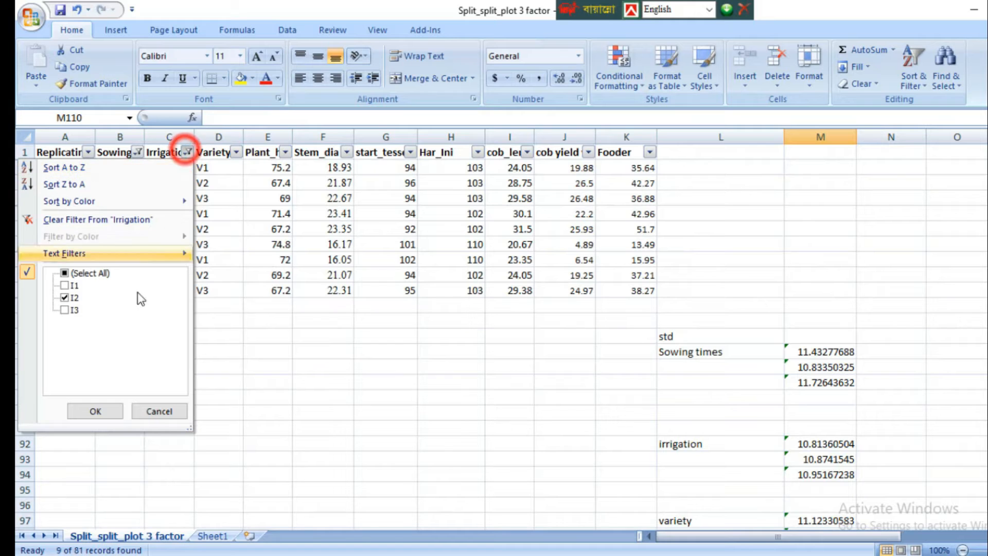
left_click(65, 297)
left_click(64, 310)
left_click(95, 410)
Step: Calculate the standard deviation of the S3, I3 Plant_h values in cell M110 with =STDEV(E26:E82)
scroll(851, 456, "down", 2)
scroll(844, 437, "down", 4)
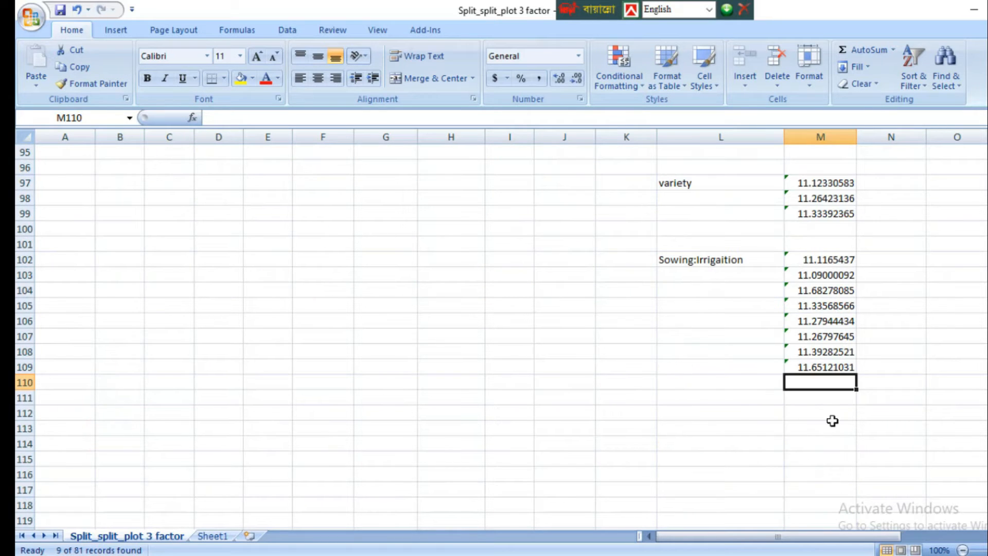
type("=std")
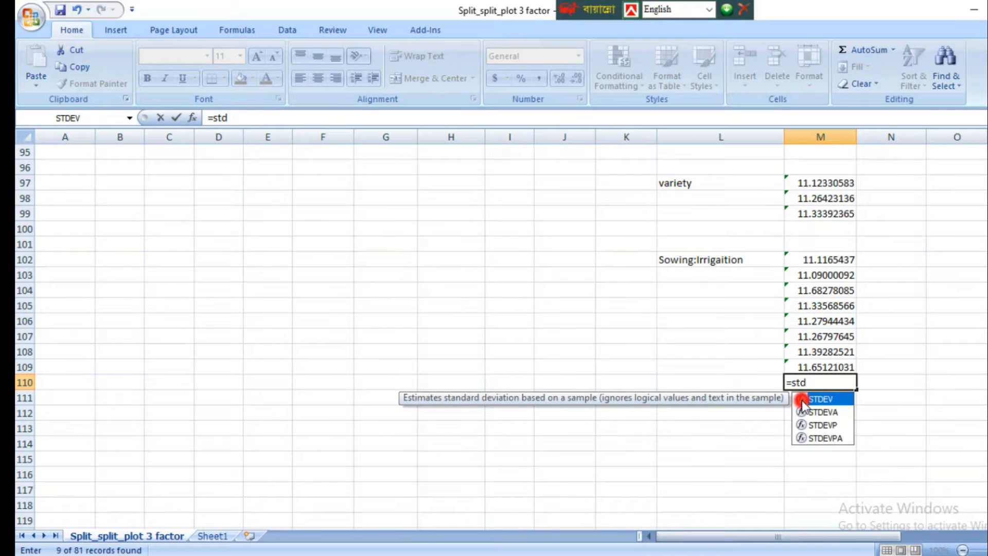
double_click(817, 399)
scroll(547, 410, "up", 7)
left_click_drag(264, 167, 270, 289)
type(")")
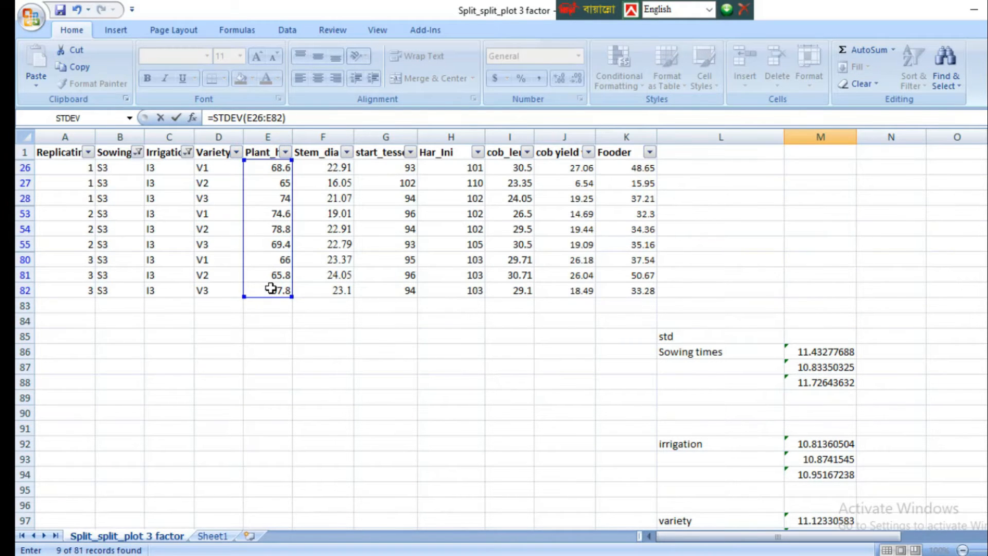
key("Return")
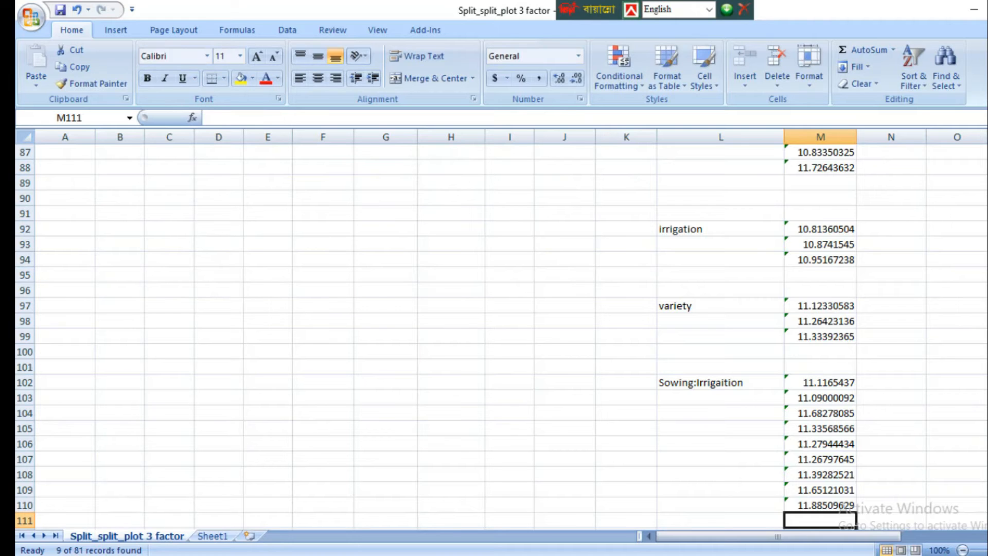
Step: Turn off filtering on the raw data table so all rows are shown
scroll(783, 401, "down", 3)
left_click(683, 251)
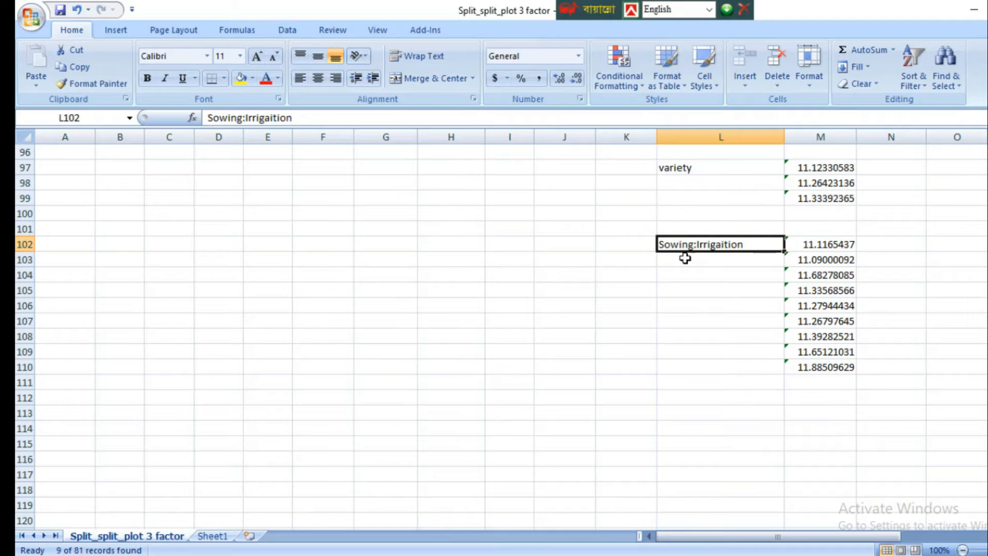
scroll(510, 309, "up", 7)
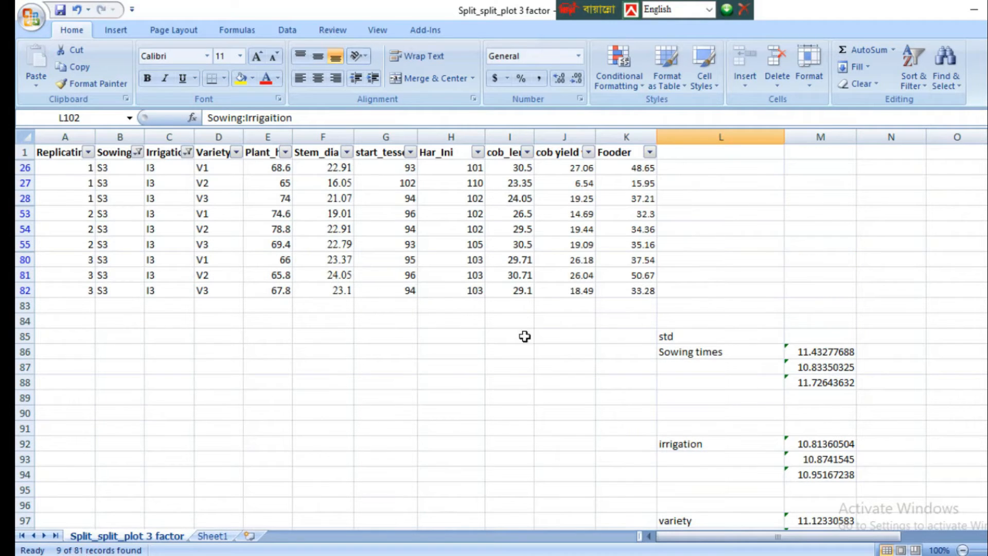
left_click(909, 76)
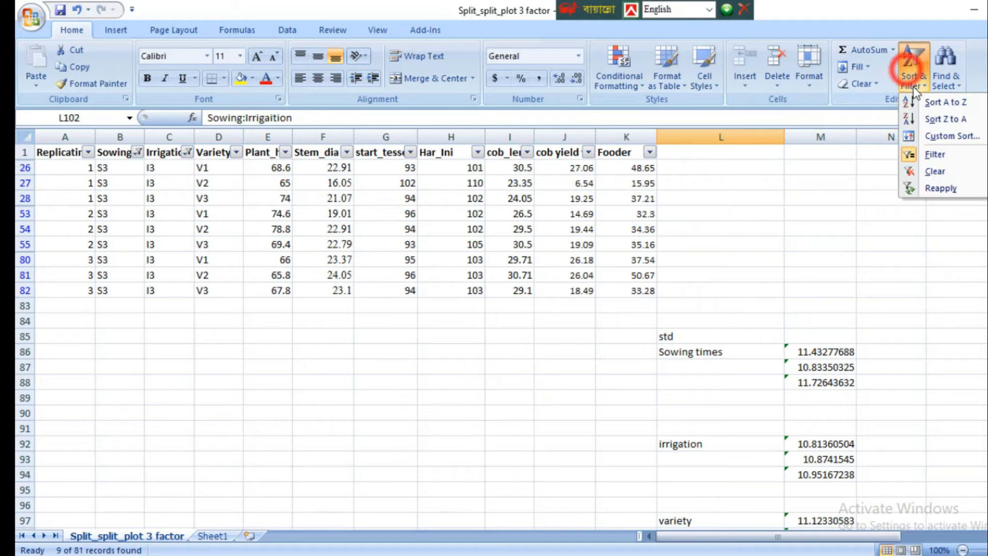
left_click(940, 154)
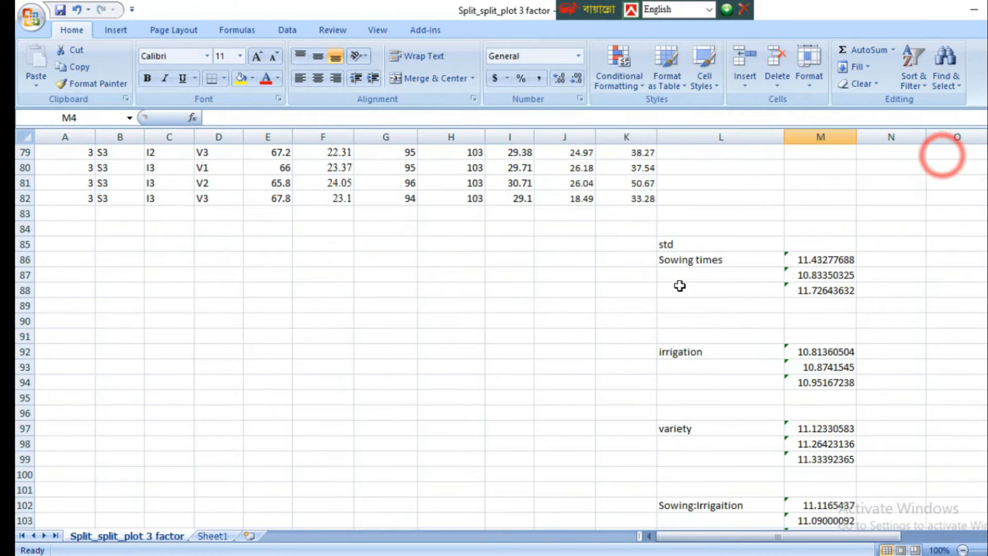
Step: Review the Sowing, Irrigation and Variety factor columns of the unfiltered raw data
scroll(350, 305, "up", 9)
scroll(350, 306, "up", 17)
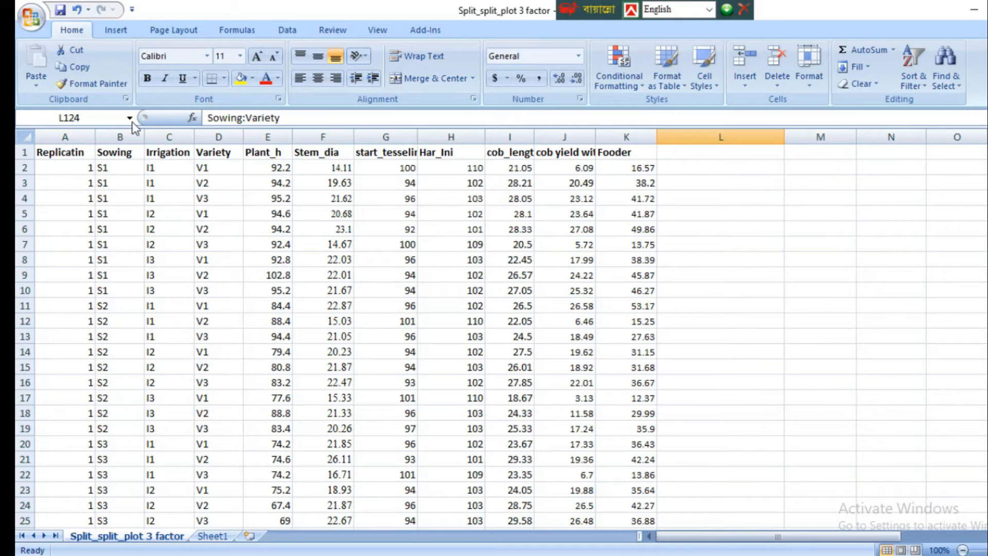
left_click(117, 154)
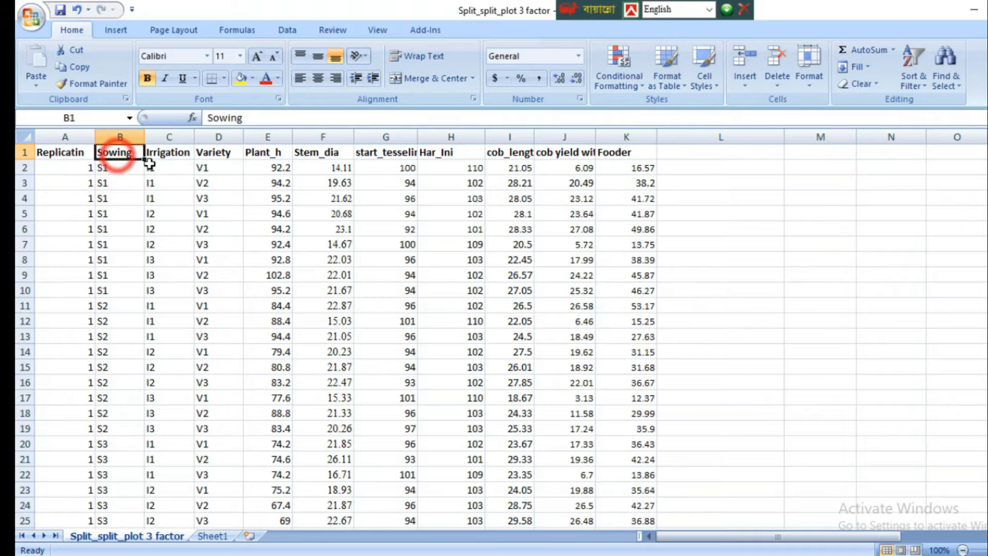
left_click(167, 155)
left_click(219, 153)
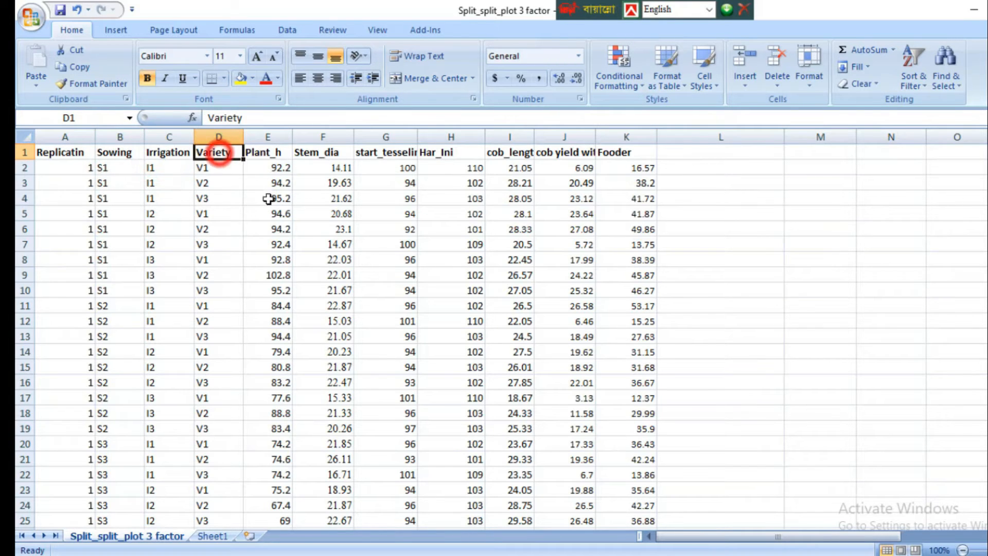
Step: Turn on filtering for the raw data header row, from the Replication column through Fooder
key("Home")
key("ctrl+shift+Right")
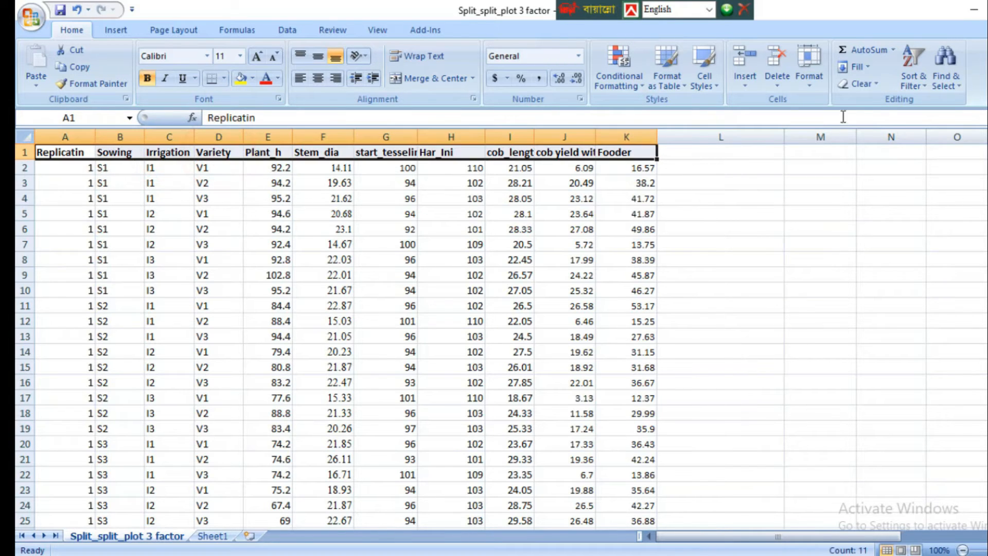
left_click(909, 79)
left_click(949, 151)
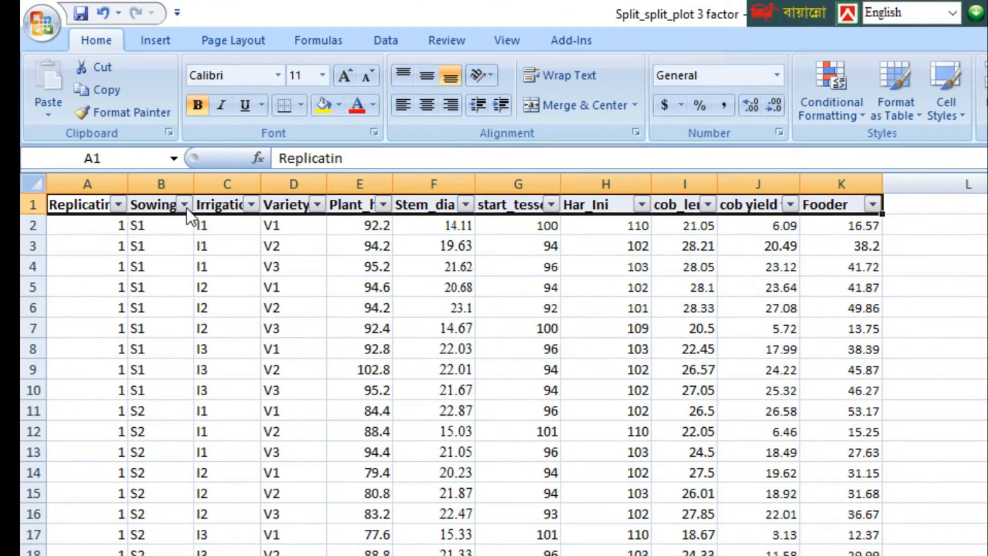
Step: Filter the Sowing column to S1 only and the Irrigation column to I1 only
left_click(183, 205)
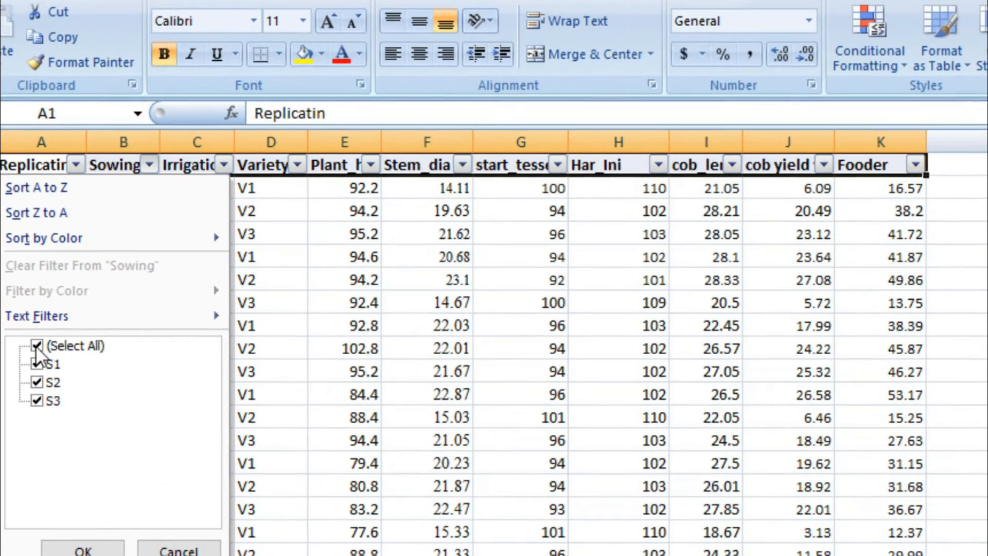
left_click(36, 346)
left_click(37, 363)
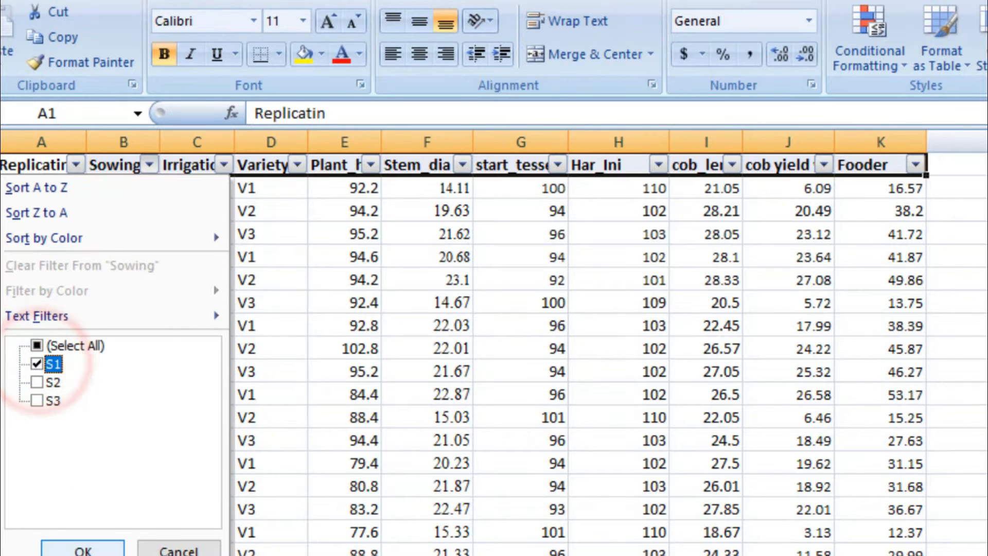
left_click(82, 548)
left_click(224, 164)
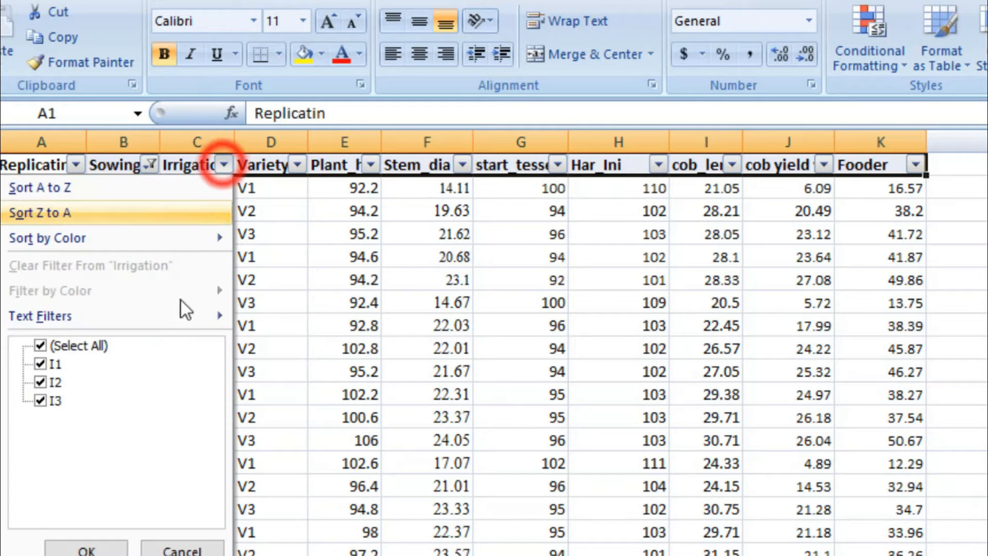
left_click(37, 345)
left_click(41, 363)
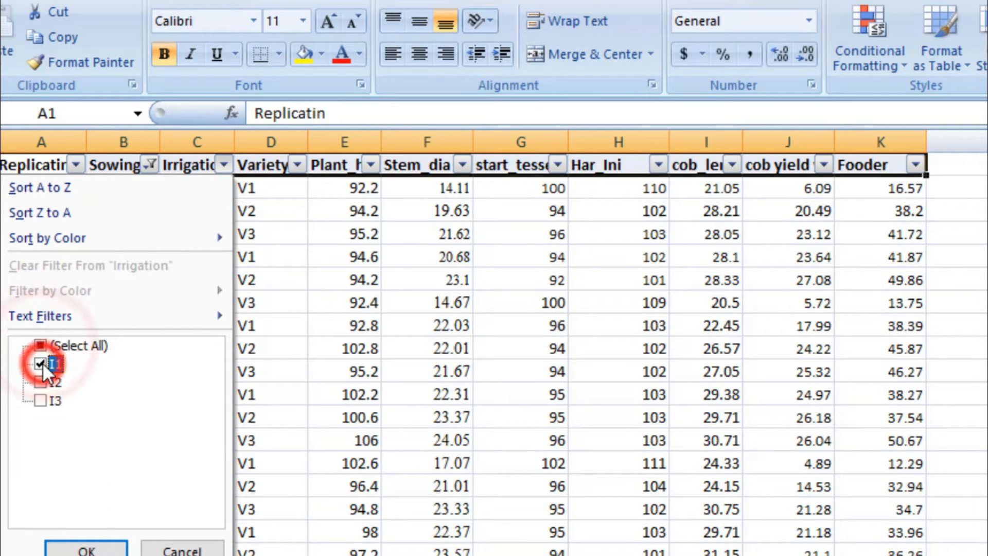
left_click(87, 547)
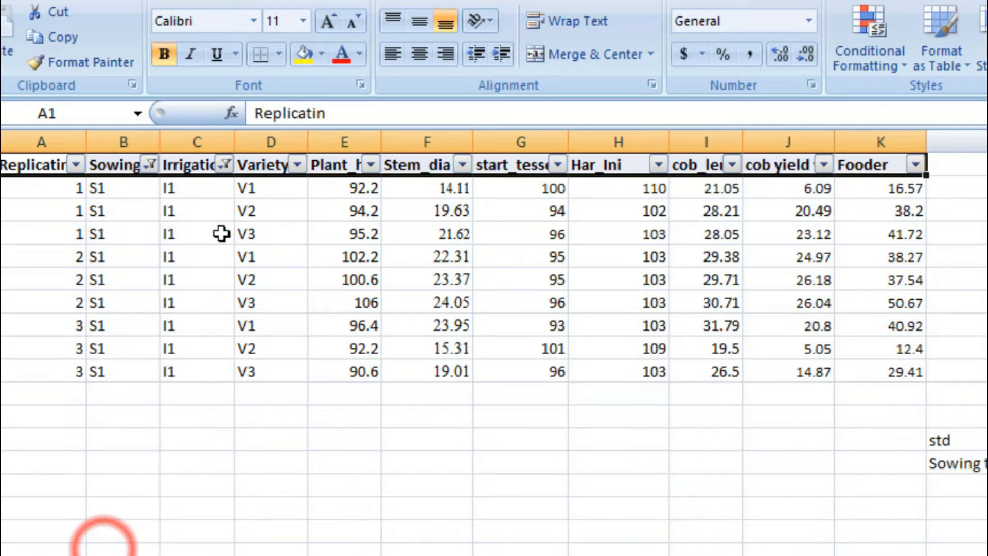
Step: Filter the Variety column of the S1, I1 rows to V1 only
left_click(297, 164)
left_click(113, 346)
left_click(113, 363)
left_click(163, 548)
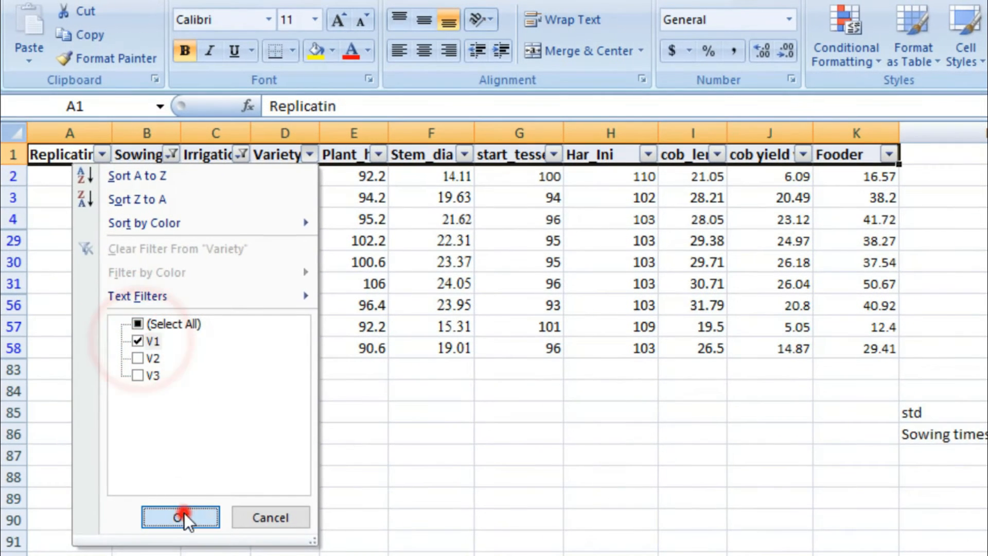
Step: Calculate the standard deviation of the S1, I1, V1 Plant_h values in cell M135 with STDEV over E2:E56
scroll(760, 432, "down", 3)
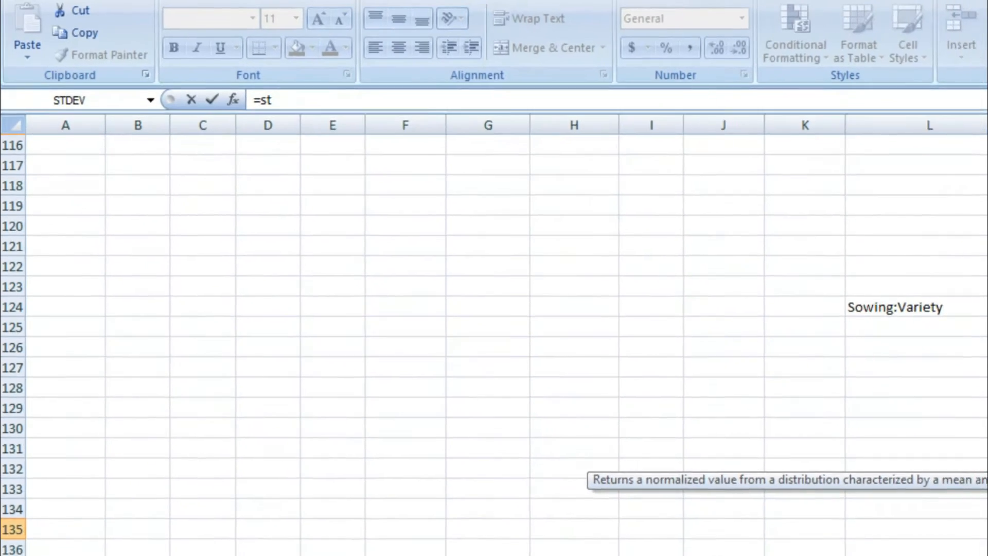
type("d")
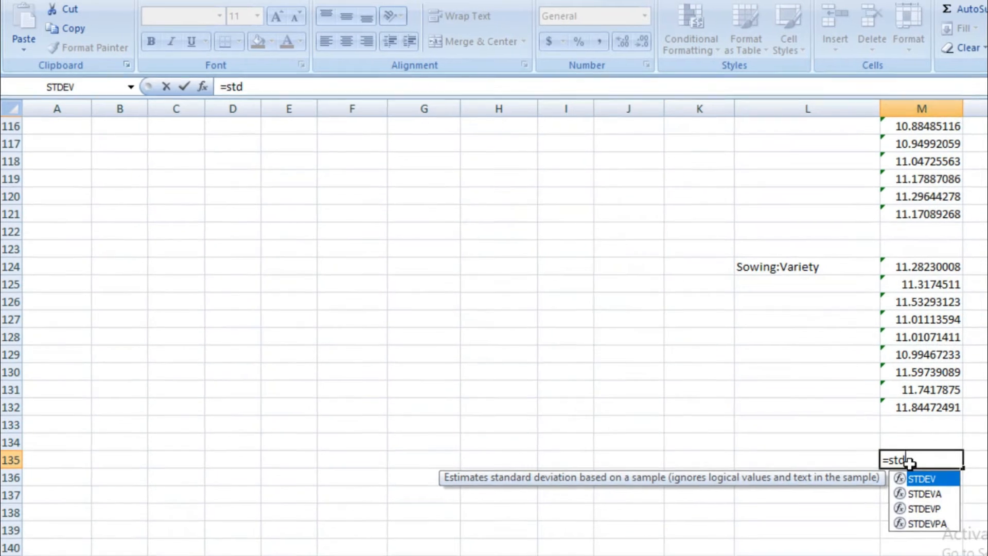
double_click(896, 481)
scroll(522, 273, "up", 12)
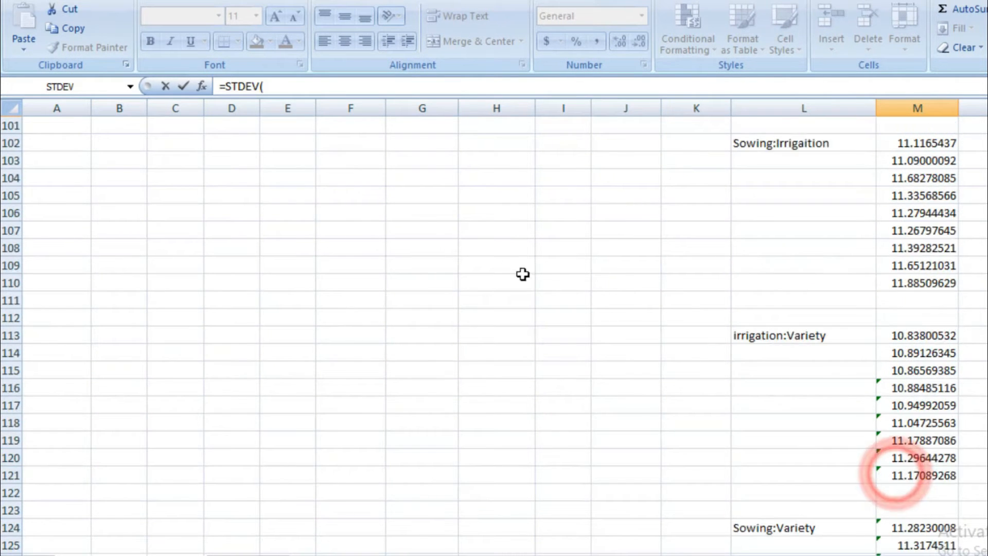
left_click_drag(287, 138, 289, 176)
key("Return")
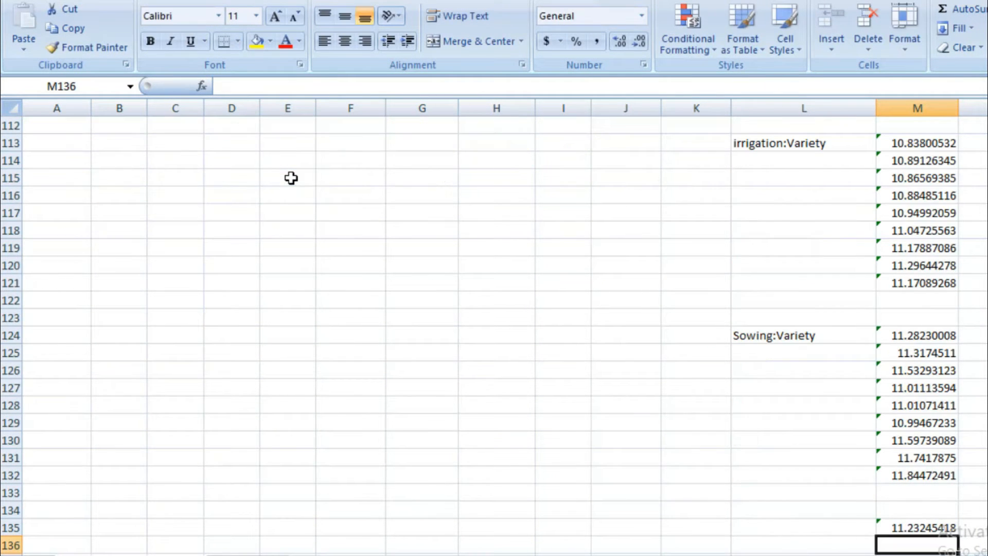
Step: Change the Variety column filter from V1 to V2 for the S1, I1 rows
scroll(288, 195, "up", 11)
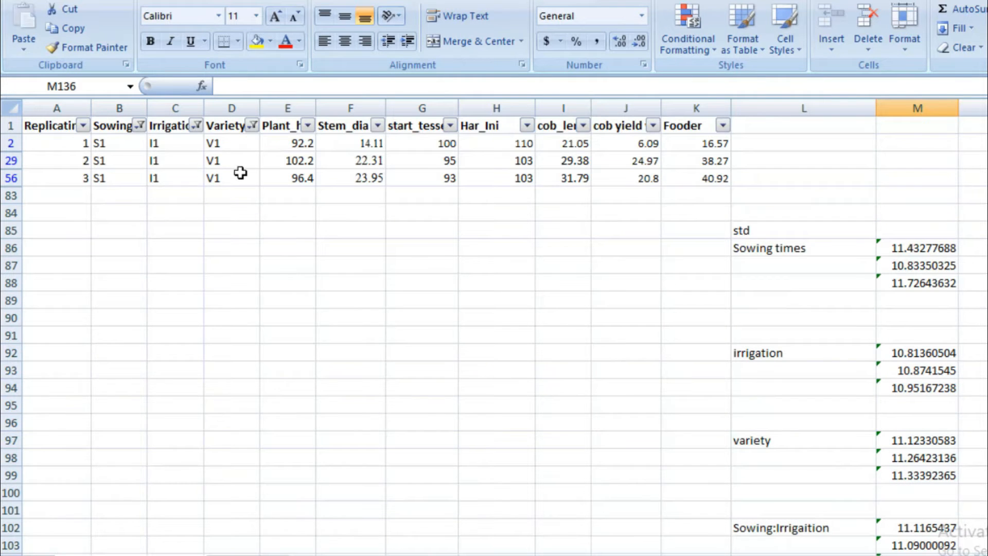
left_click(252, 126)
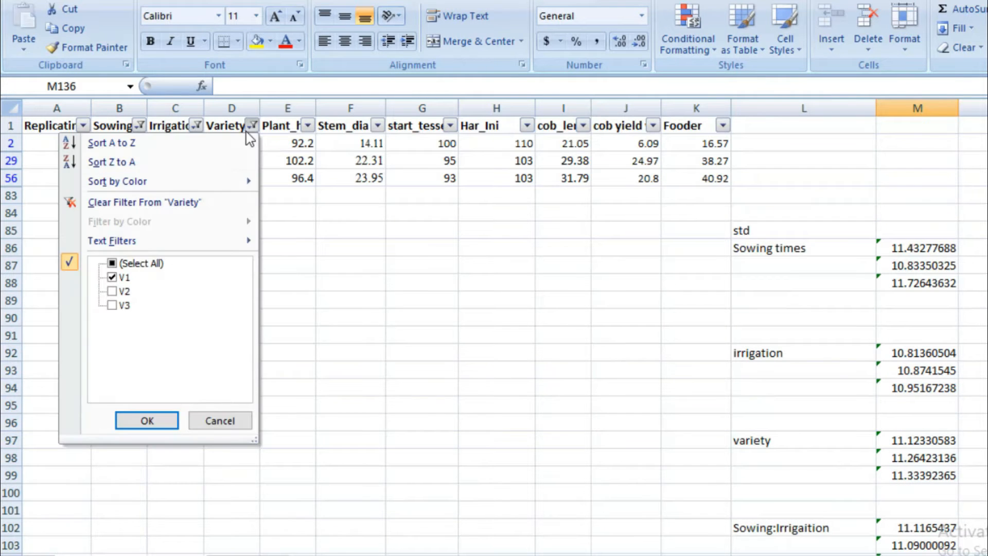
left_click(112, 278)
left_click(111, 291)
left_click(147, 420)
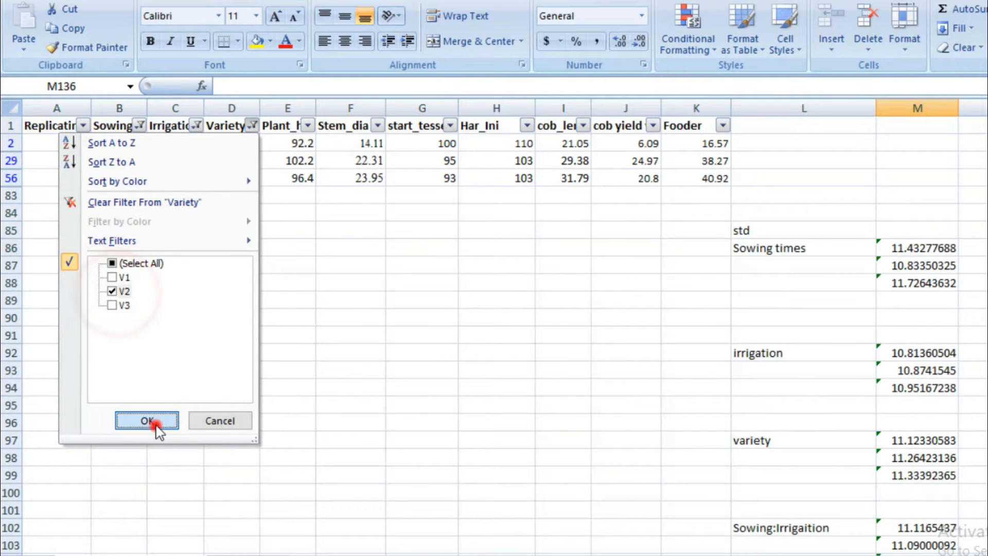
Step: Calculate the standard deviation of the S1, I1, V2 Plant_h values in cell M136 with =STDEV(E3:E57)
type("=std")
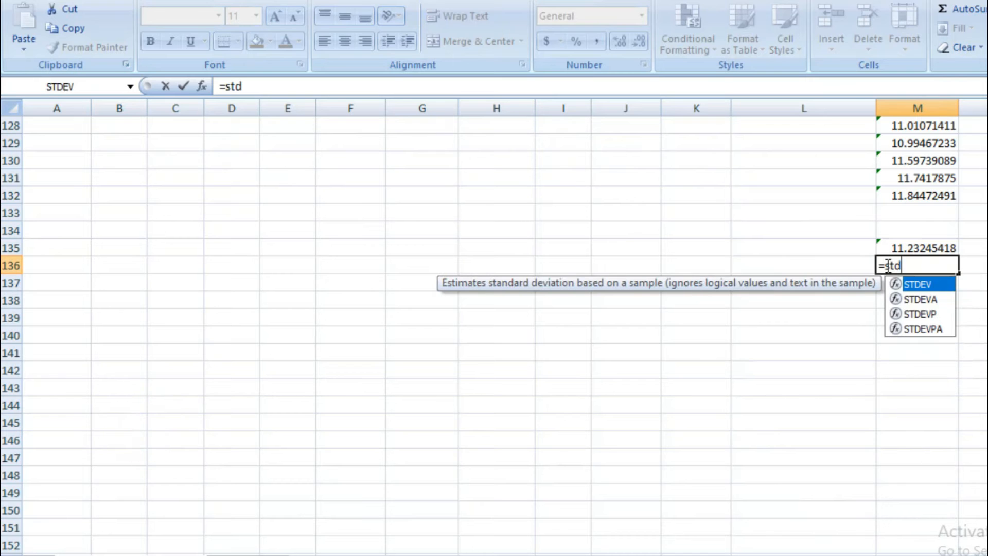
double_click(896, 286)
scroll(540, 360, "up", 15)
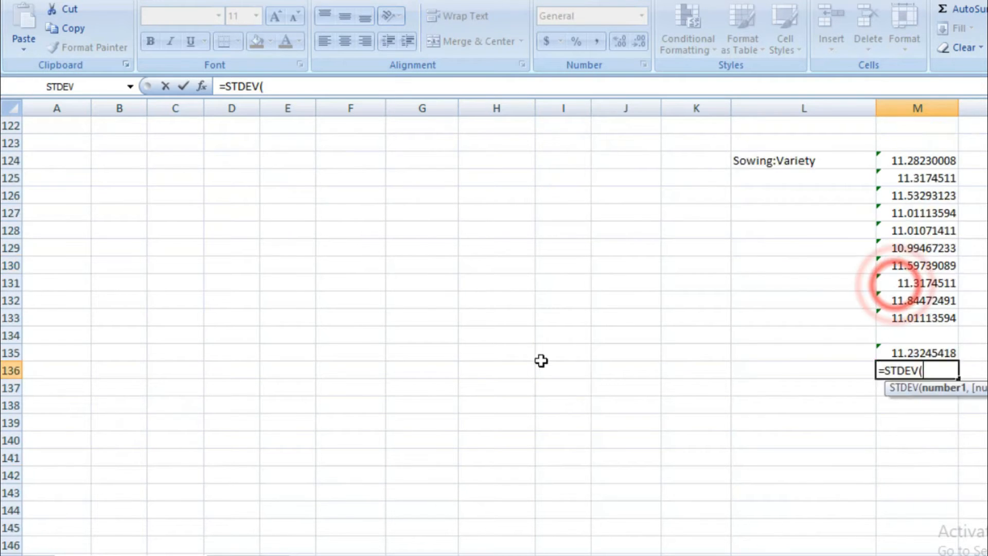
left_click_drag(293, 143, 297, 172)
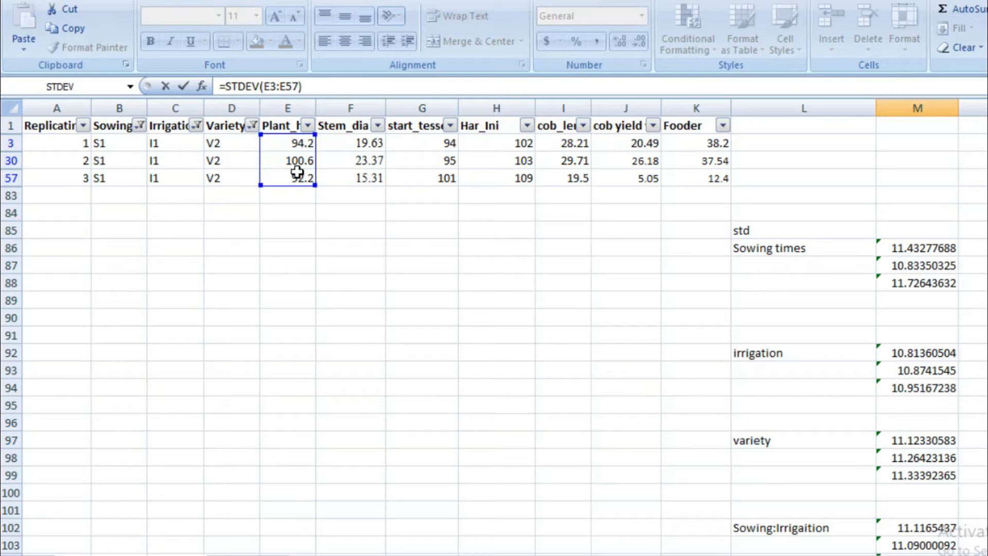
key("Return")
Step: Change the Variety column filter to V3 for the S1, I1 rows
scroll(297, 172, "up", 10)
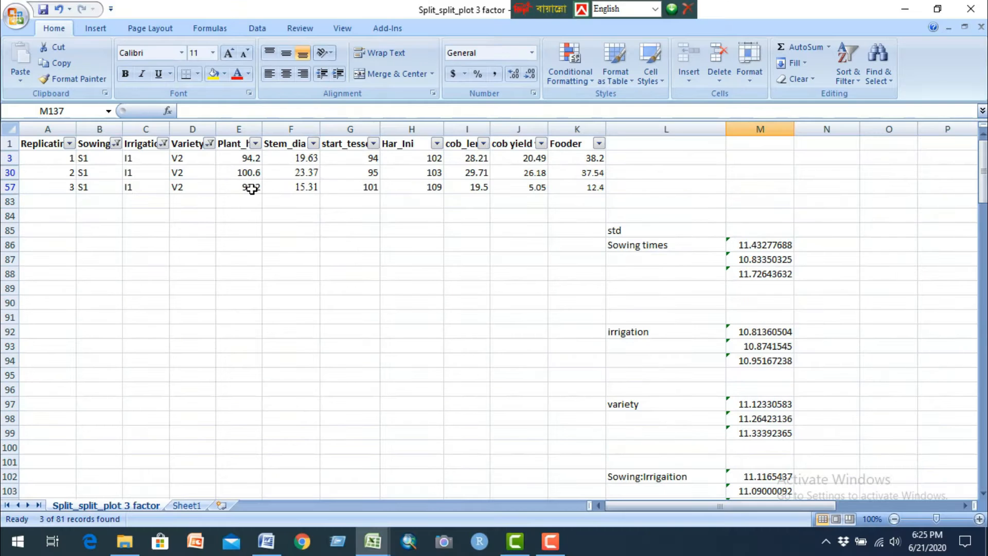
left_click(208, 145)
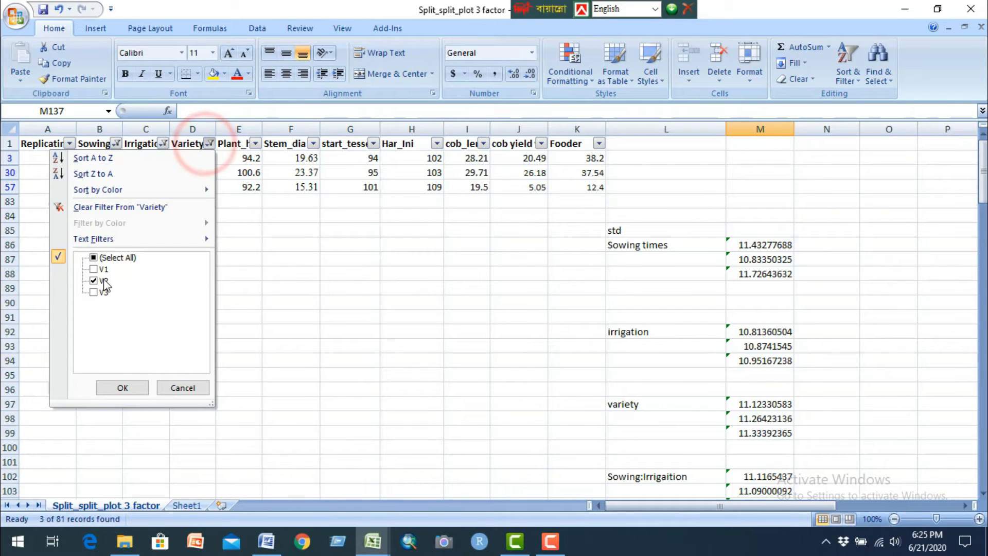
left_click(94, 292)
left_click(122, 387)
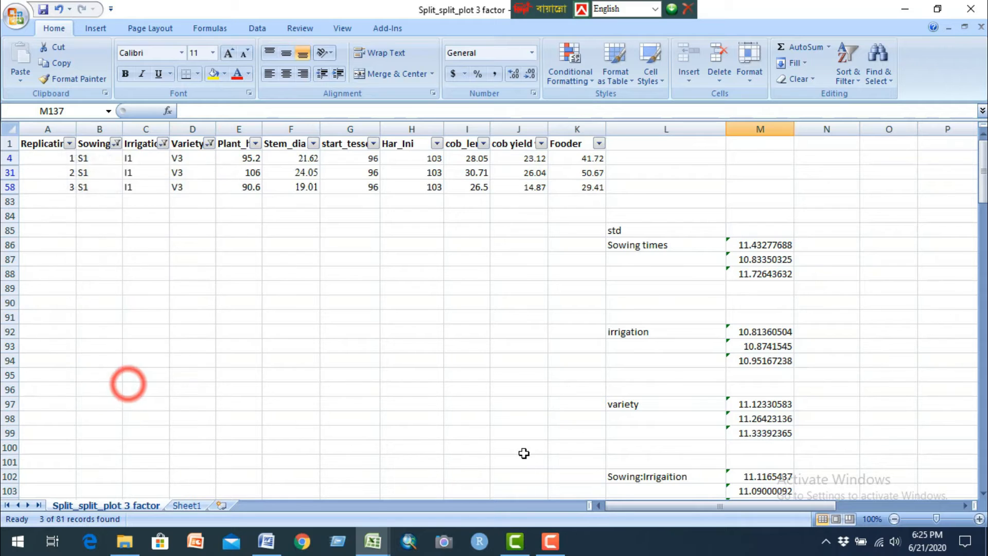
Step: Calculate the standard deviation of the S1, I1, V3 Plant_h values in cell M137 with =STDEV(E4:E58)
scroll(643, 458, "down", 5)
scroll(767, 462, "down", 10)
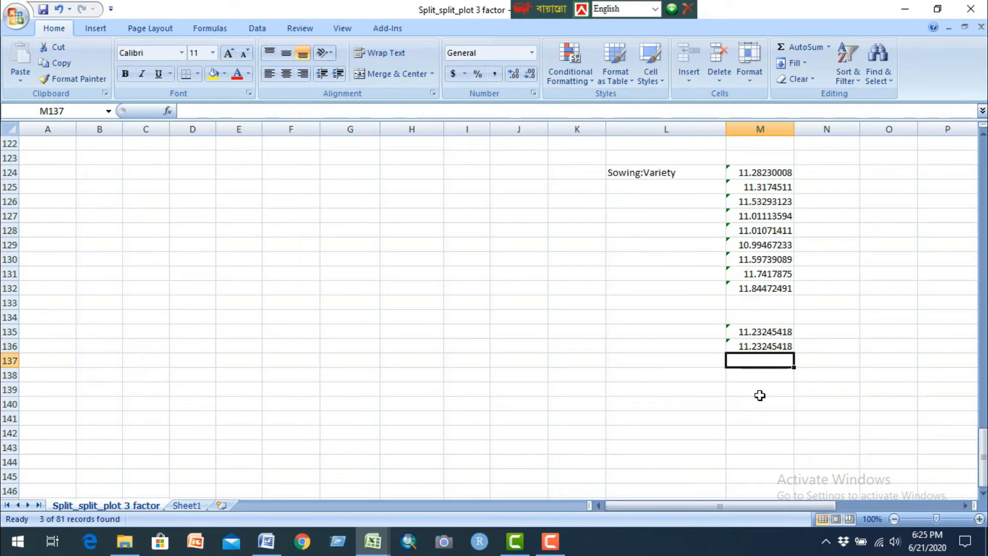
type("=std")
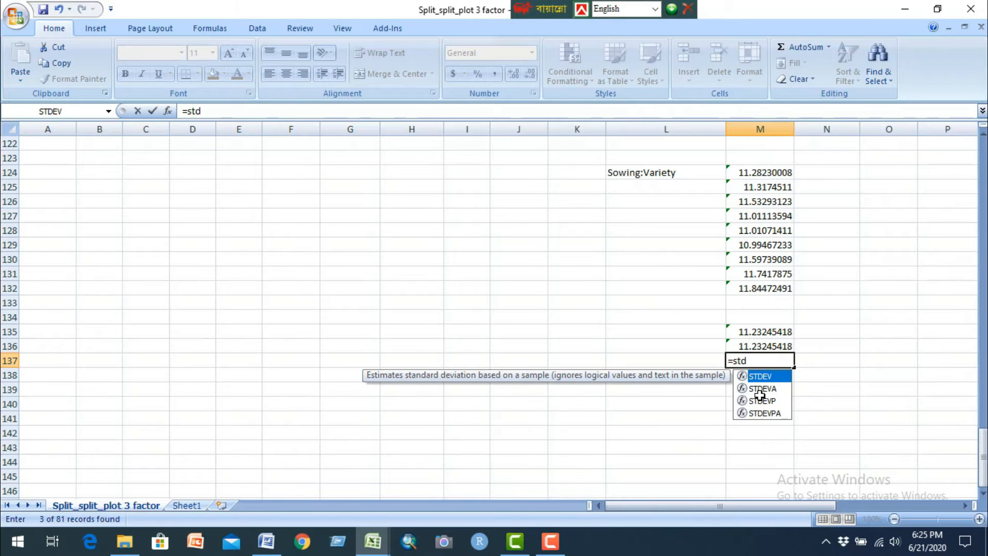
double_click(741, 377)
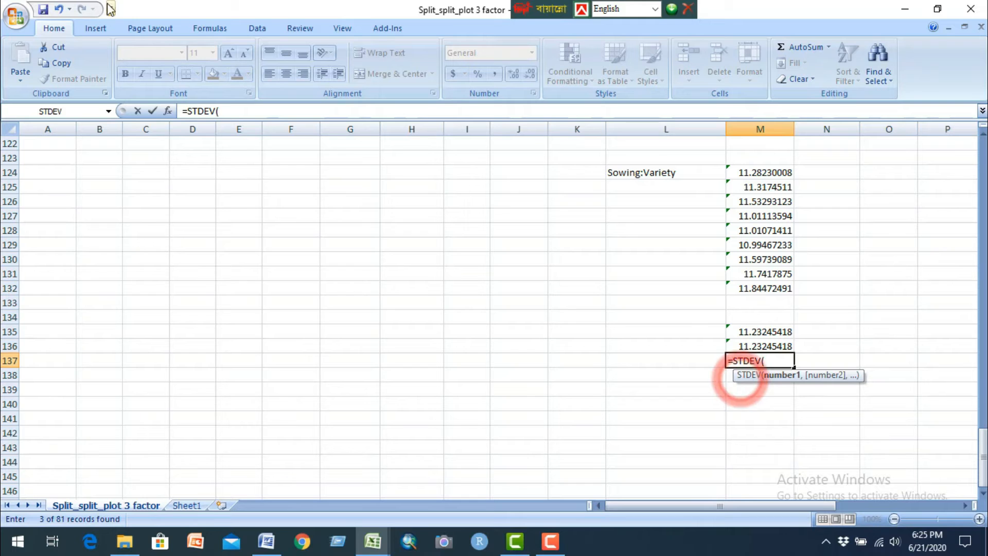
scroll(325, 242, "up", 15)
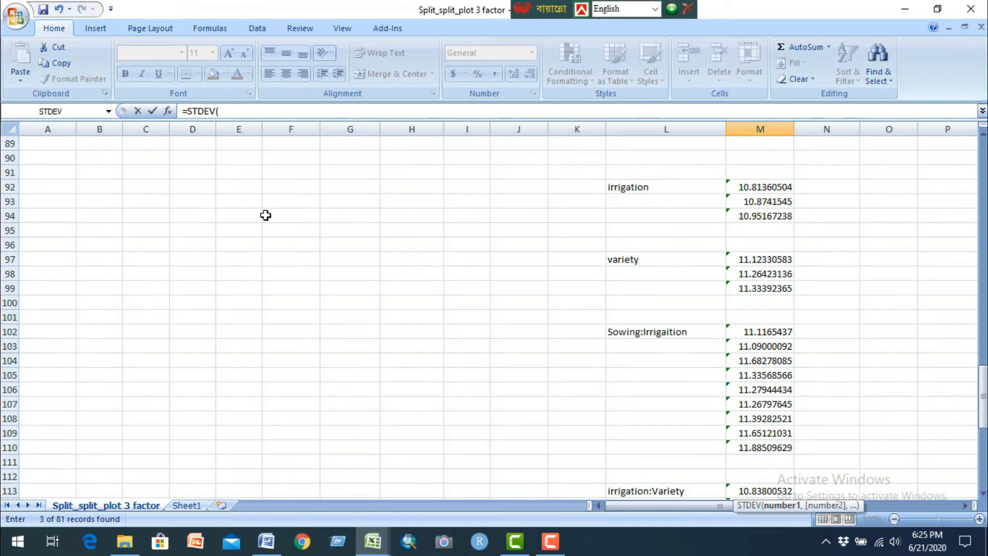
left_click_drag(233, 158, 246, 185)
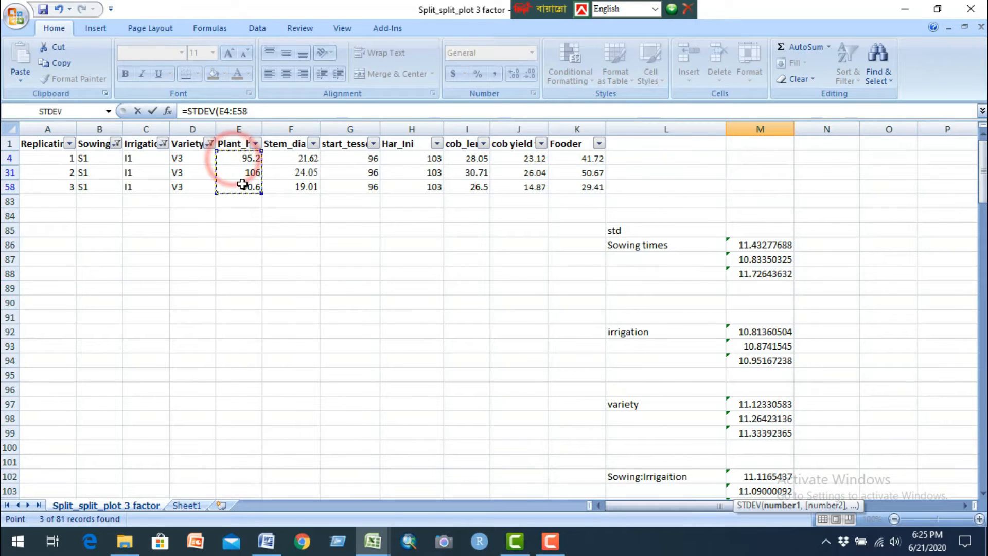
key("Return")
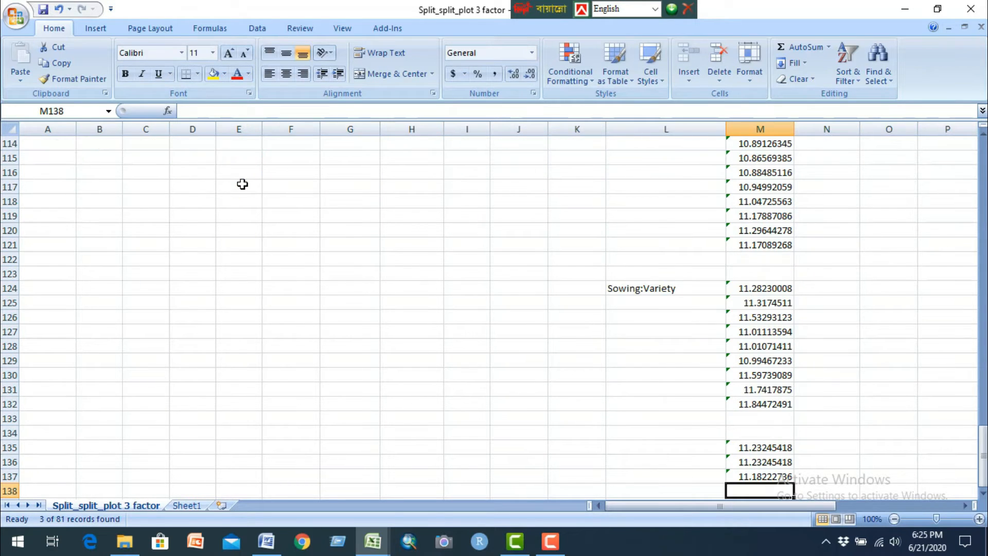
Step: Change the Irrigation column filter to I2 and the Variety column filter to V1 for the S1 rows
scroll(208, 183, "up", 12)
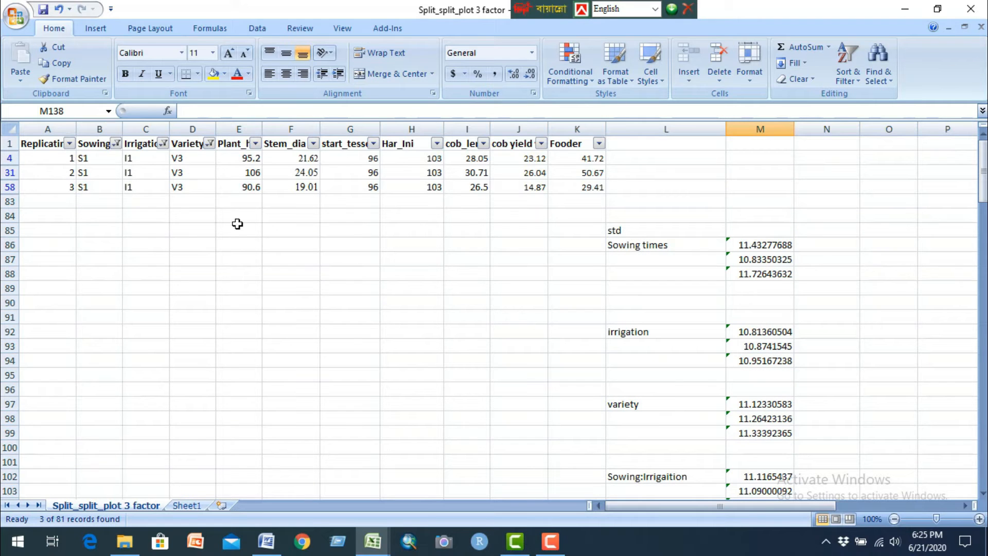
left_click(163, 144)
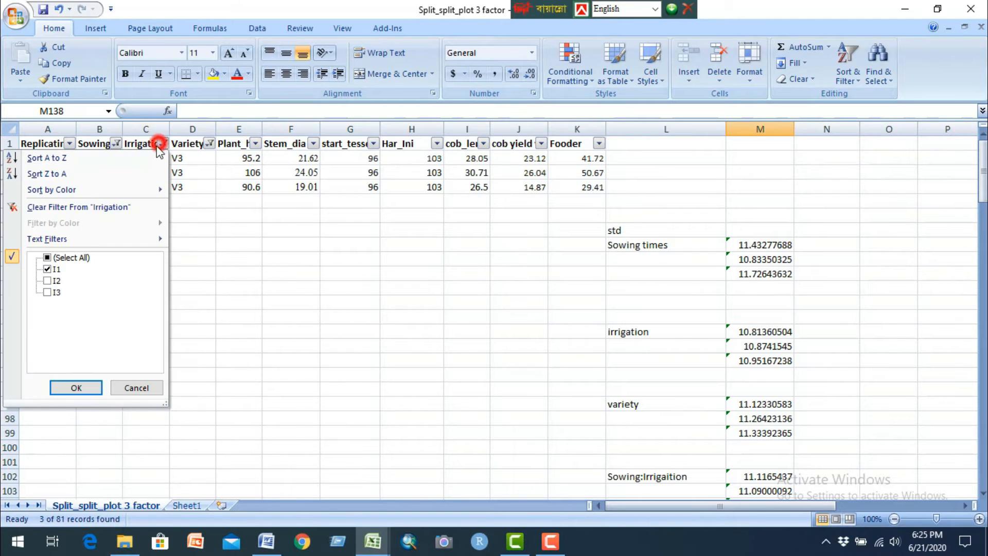
left_click(52, 270)
left_click(47, 280)
left_click(78, 388)
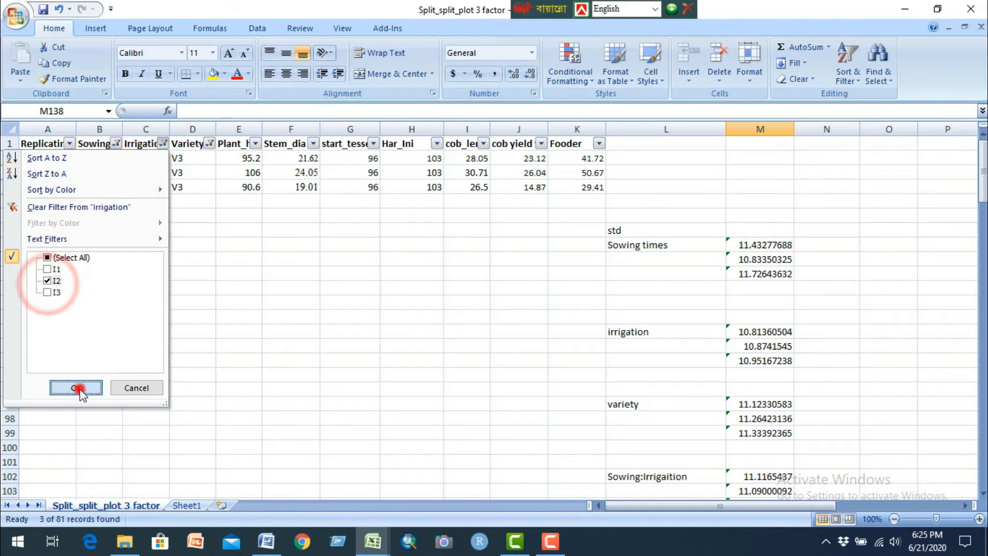
left_click(209, 144)
left_click(94, 292)
left_click(94, 269)
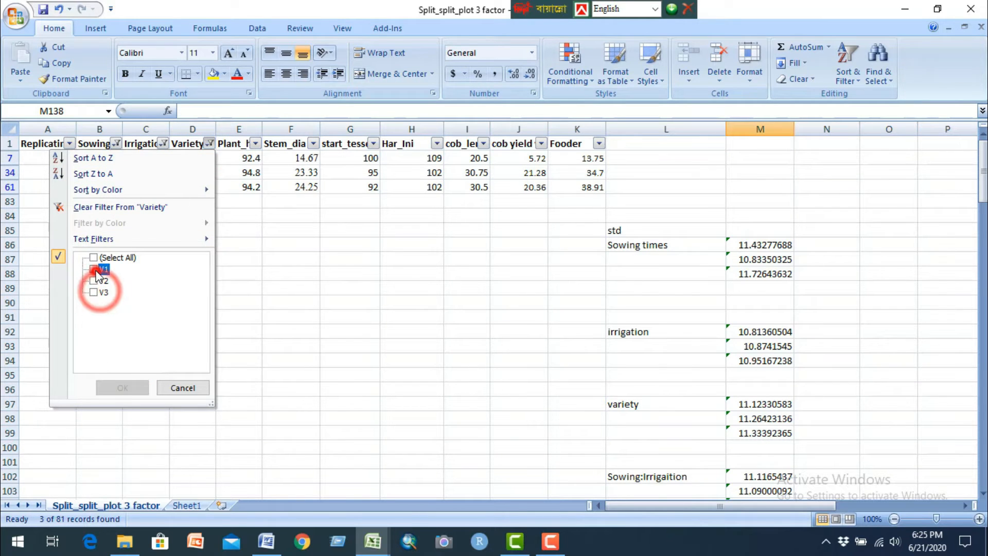
left_click(125, 388)
Step: Calculate the standard deviation of the S1, I2, V1 Plant_h values in cell M138 with =STDEV(E5:E59)
scroll(665, 411, "down", 12)
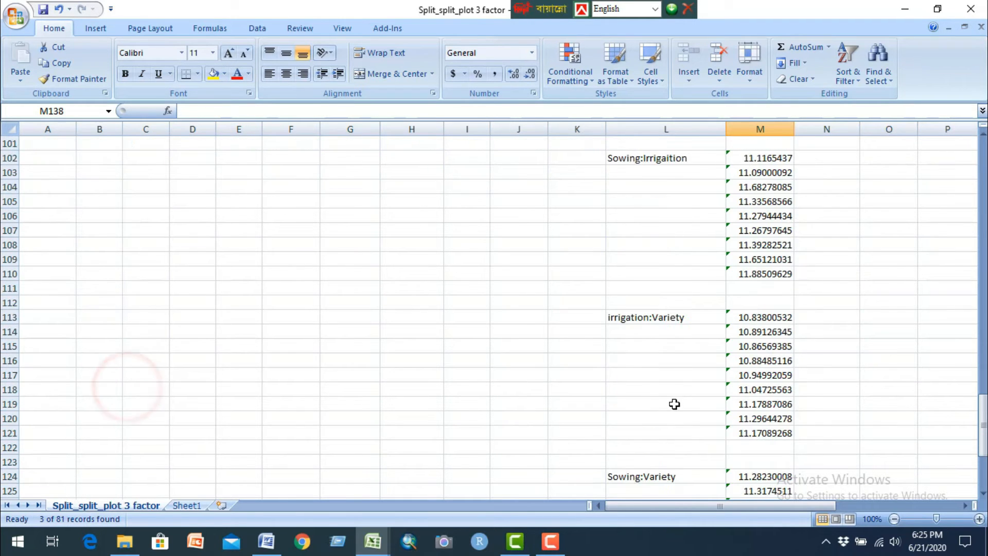
type("=std")
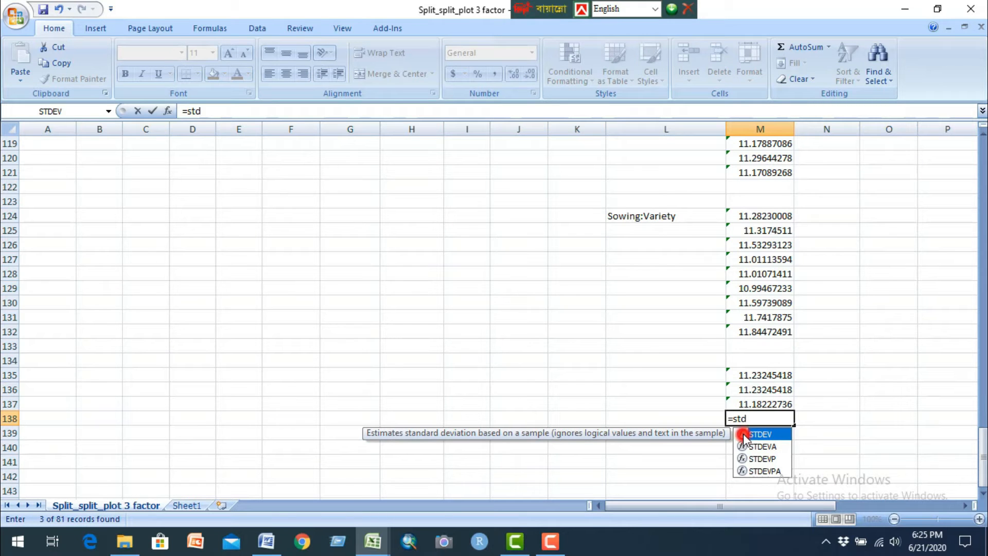
double_click(744, 435)
scroll(410, 335, "up", 13)
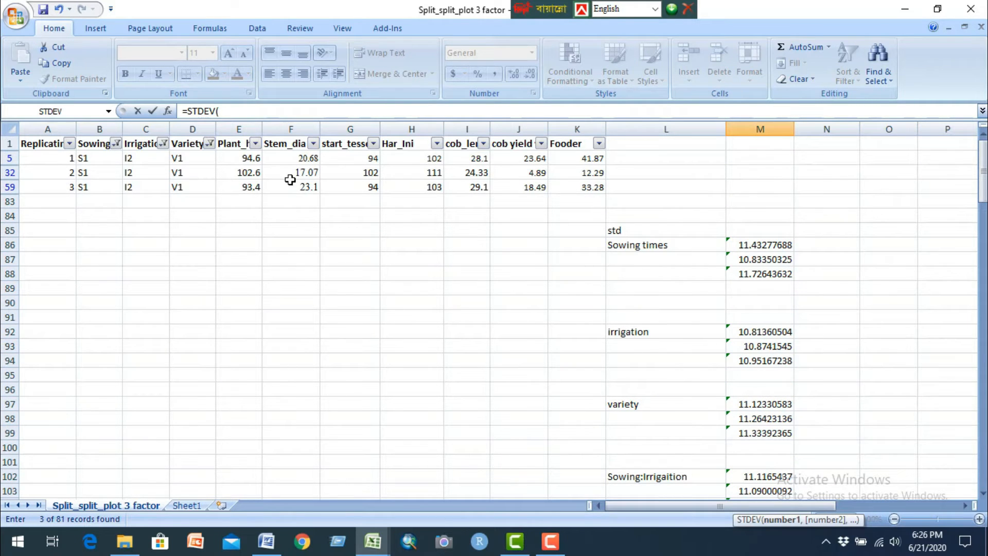
left_click_drag(243, 175, 243, 187)
type(")")
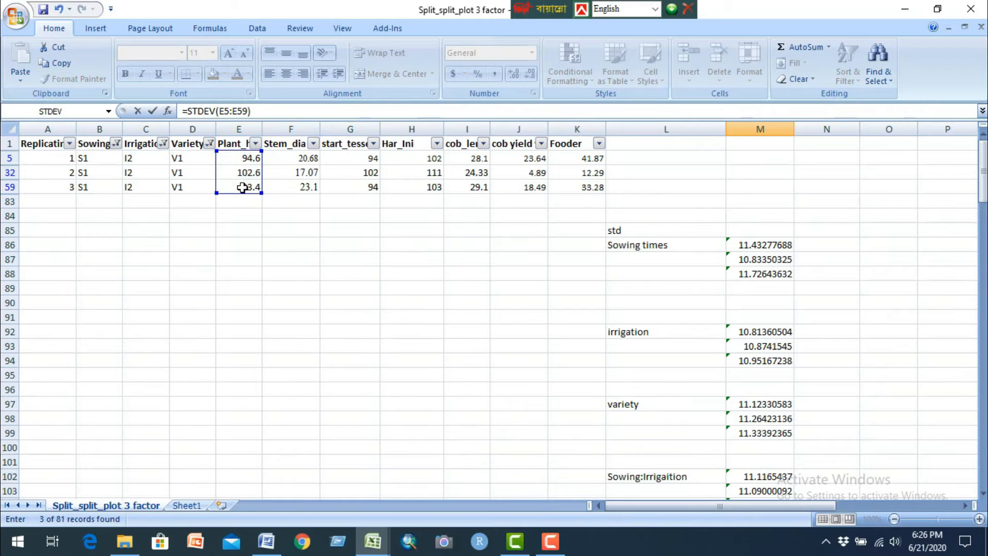
key("Return")
scroll(242, 187, "up", 12)
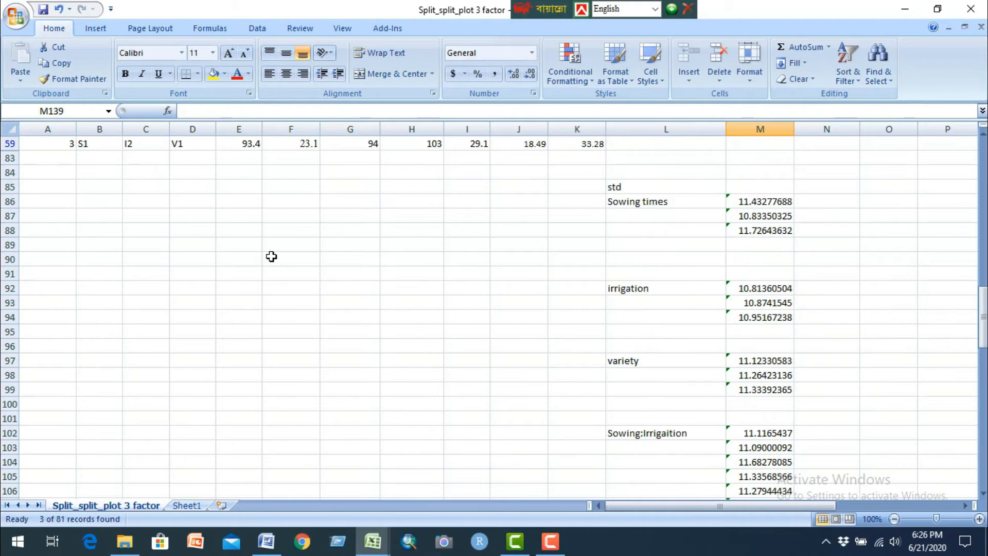
Step: Change the Variety column filter to V2 for the S1, I2 rows
left_click(210, 143)
left_click(93, 269)
left_click(94, 280)
left_click(128, 387)
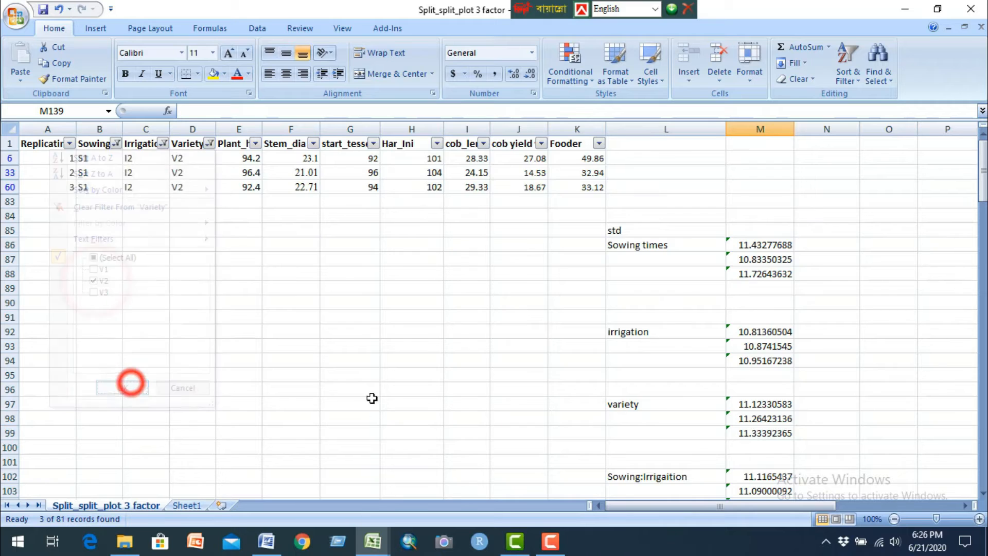
Step: Calculate the standard deviation of the S1, I2, V2 Plant_h values in cell M139 with =STDEV(E6:E60)
scroll(564, 406, "down", 15)
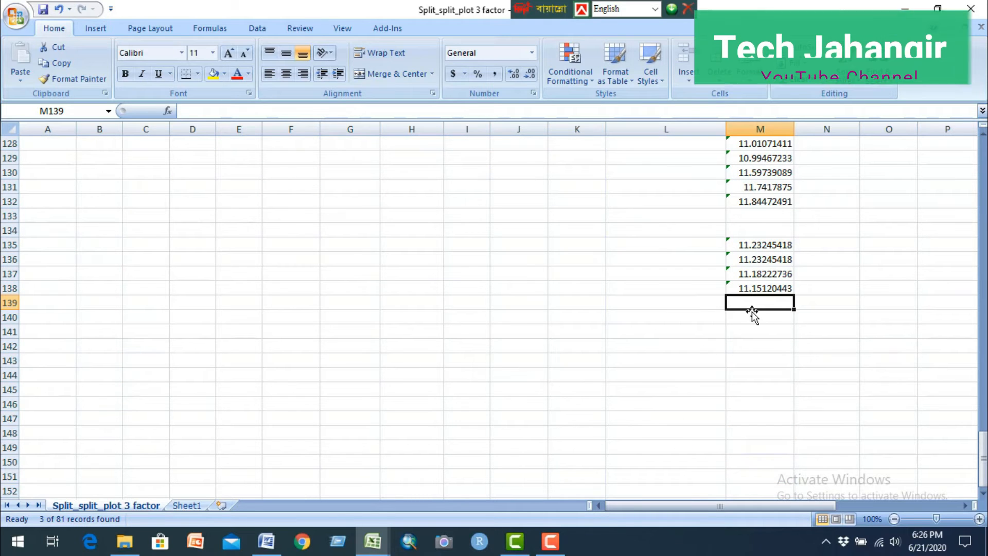
type("=std")
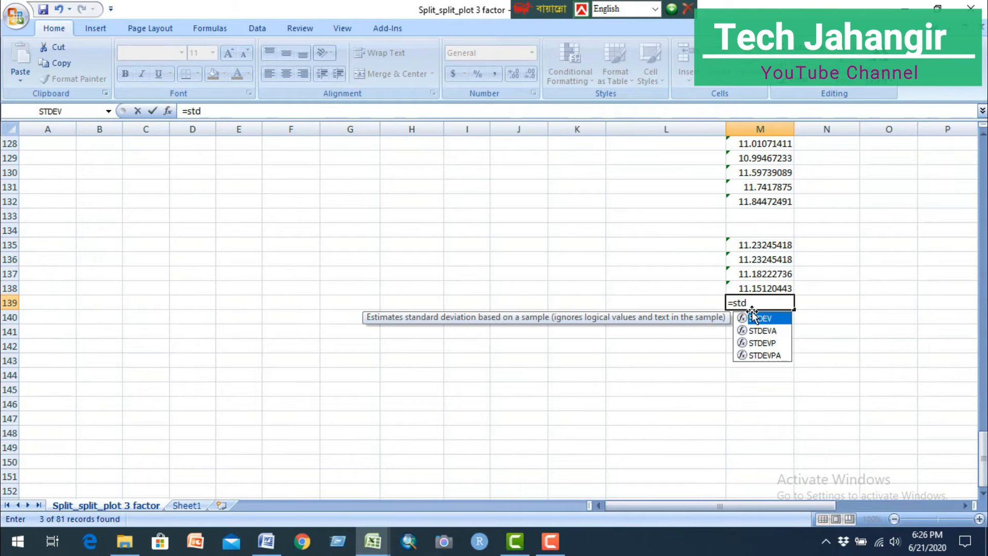
double_click(744, 318)
scroll(247, 336, "up", 15)
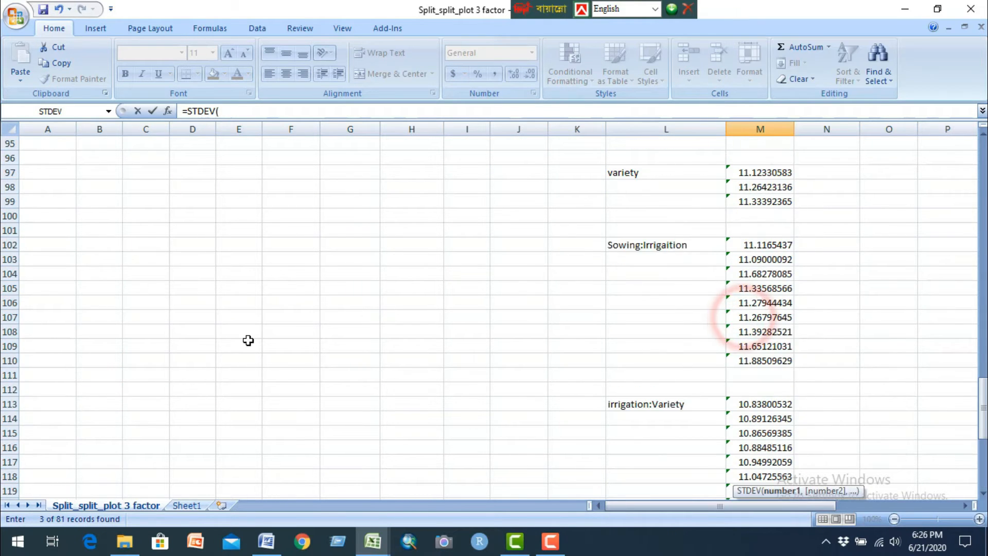
left_click_drag(241, 157, 243, 183)
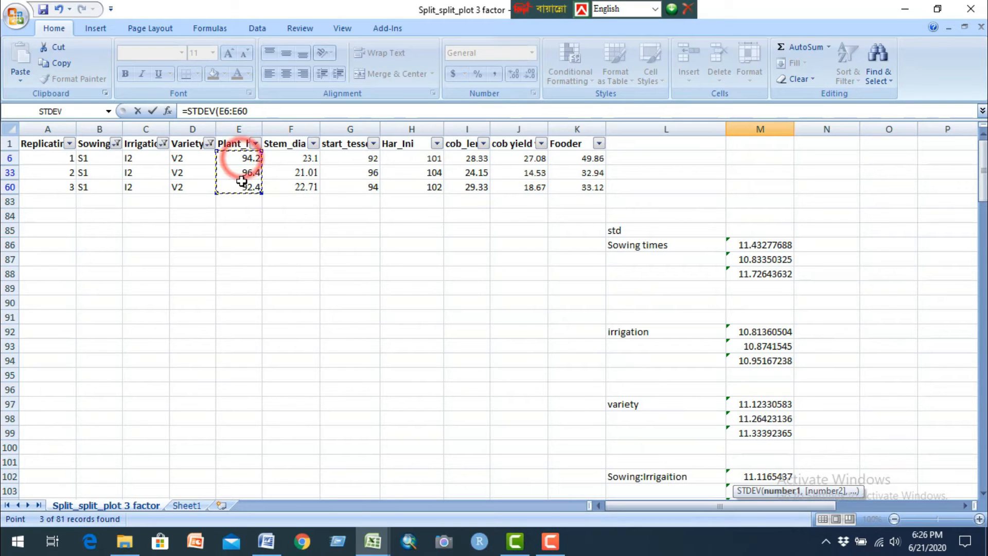
type(")")
key("Return")
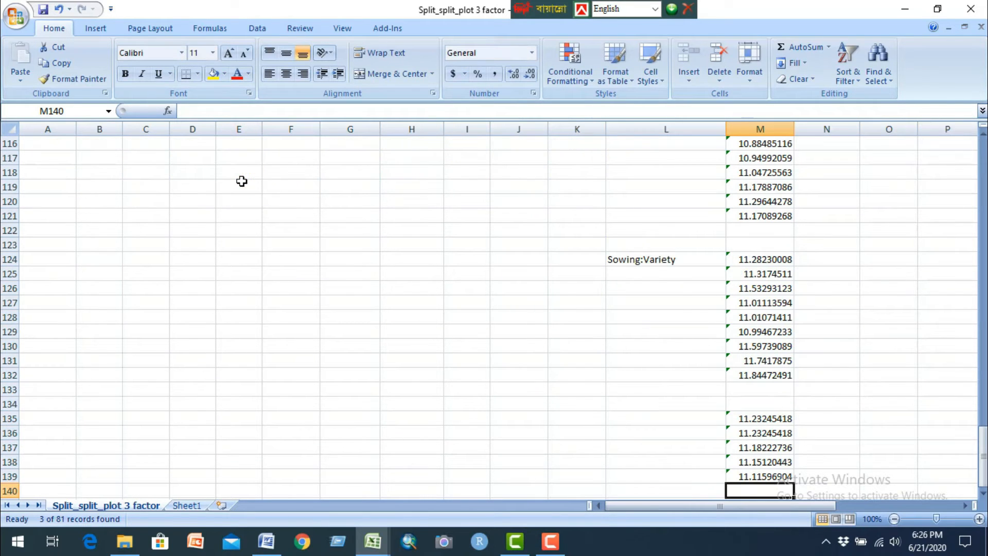
Step: Check that the Sowing, Irrigation and Variety column filters are set to S3, I3 and V3
scroll(266, 256, "up", 12)
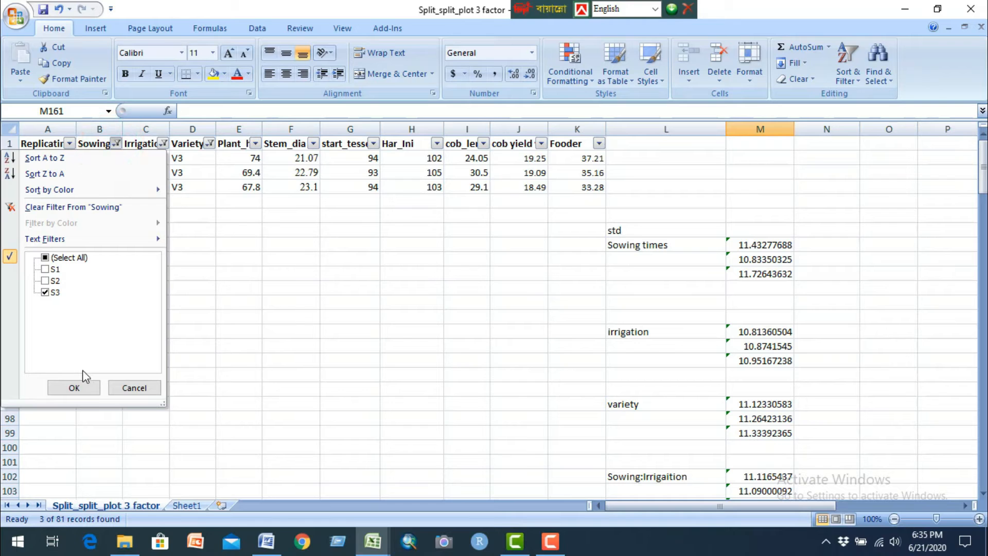
left_click(82, 387)
left_click(163, 144)
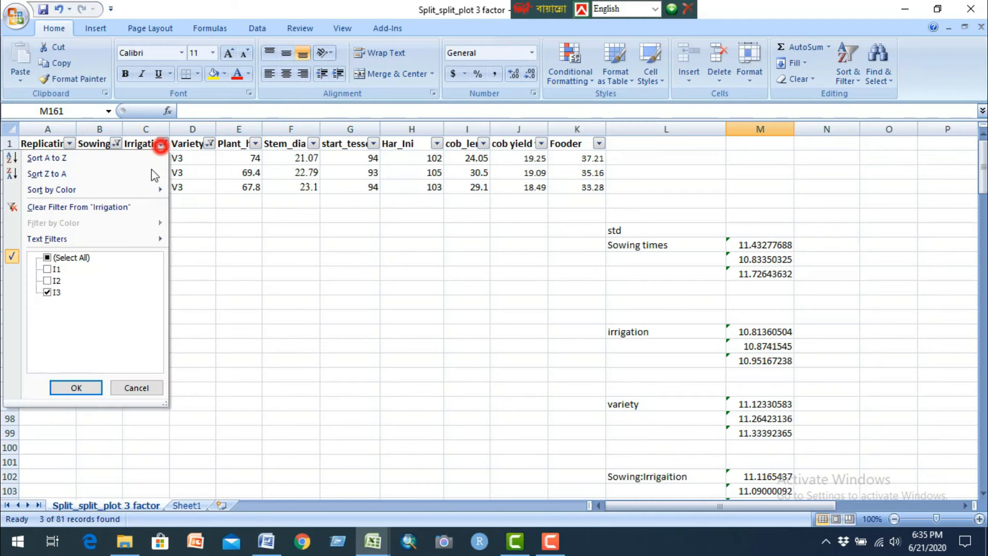
left_click(78, 386)
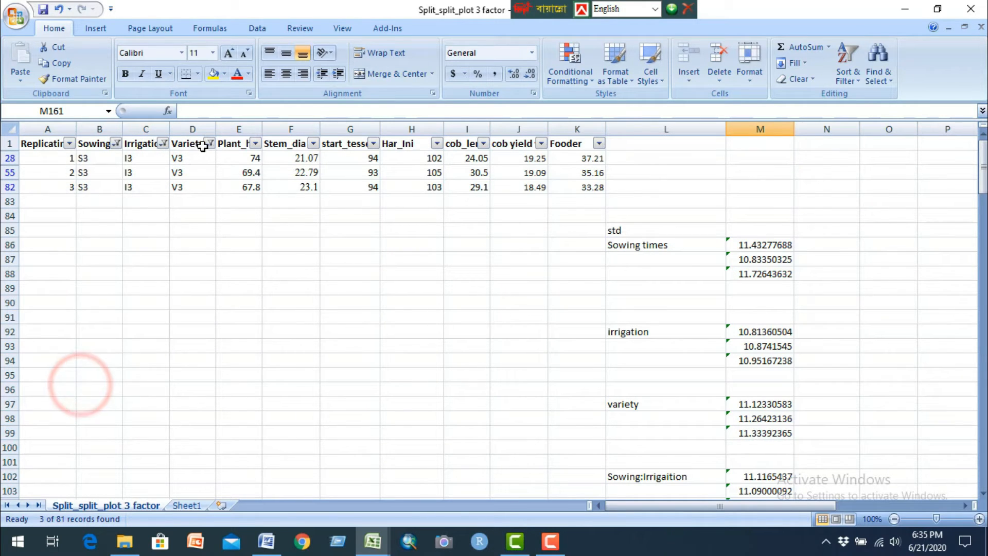
left_click(205, 143)
left_click(132, 388)
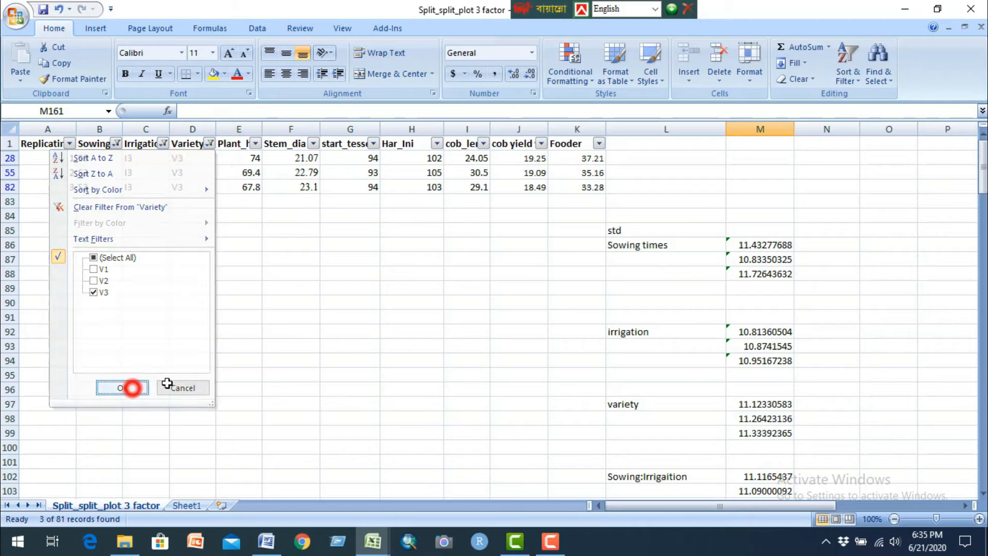
Step: Calculate the standard deviation of the S3, I3, V3 Plant_h values in cell M161 with =STDEV(E28:E82)
scroll(611, 340, "down", 5)
scroll(611, 340, "down", 18)
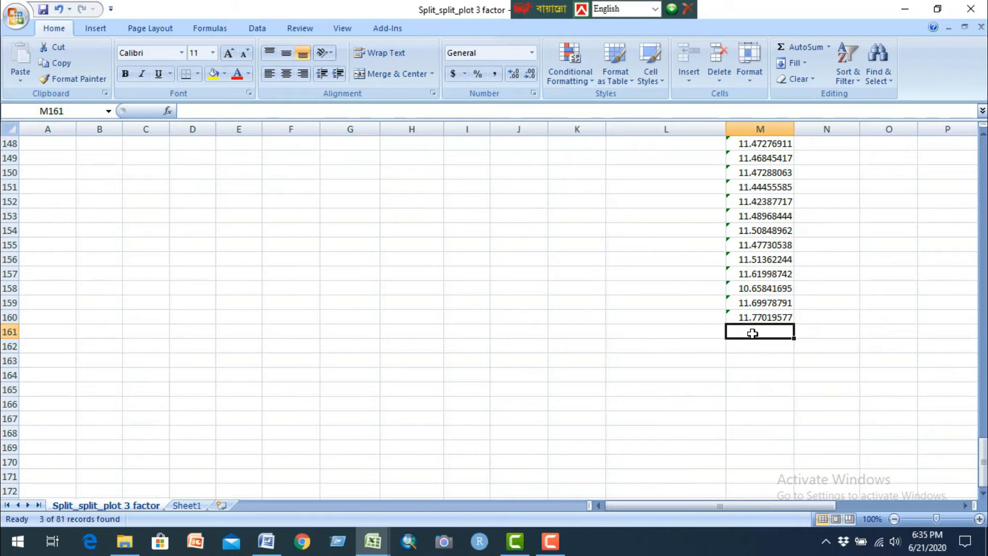
type("=std")
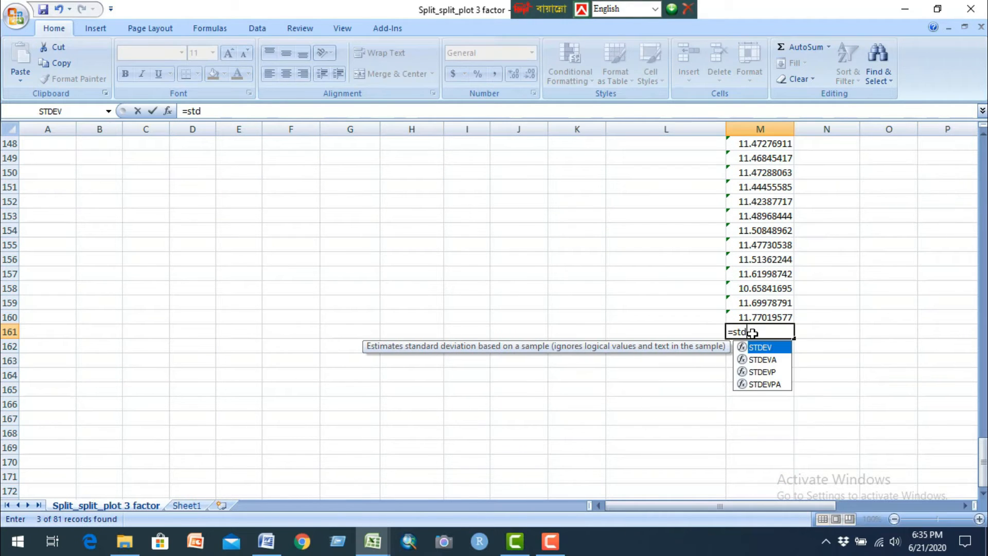
double_click(742, 347)
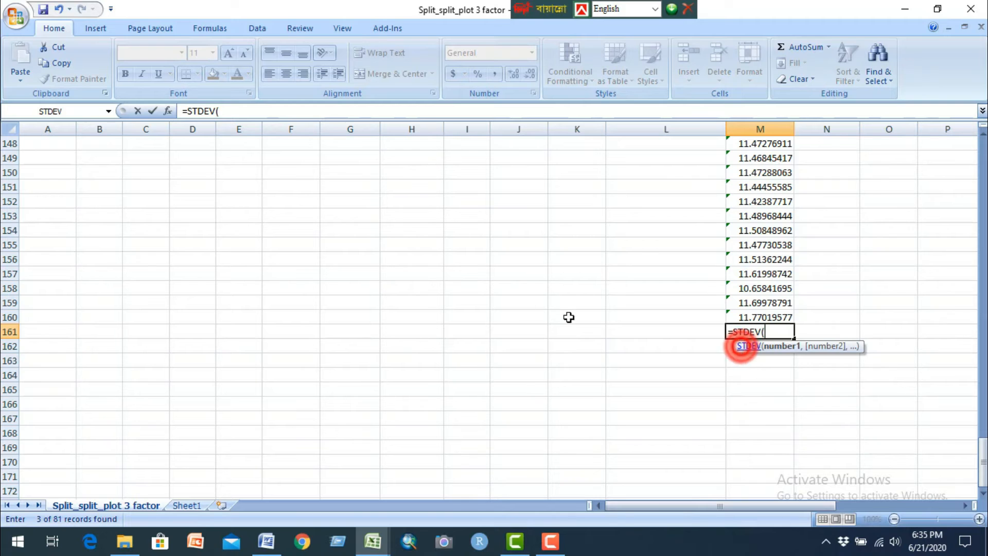
scroll(373, 259, "up", 20)
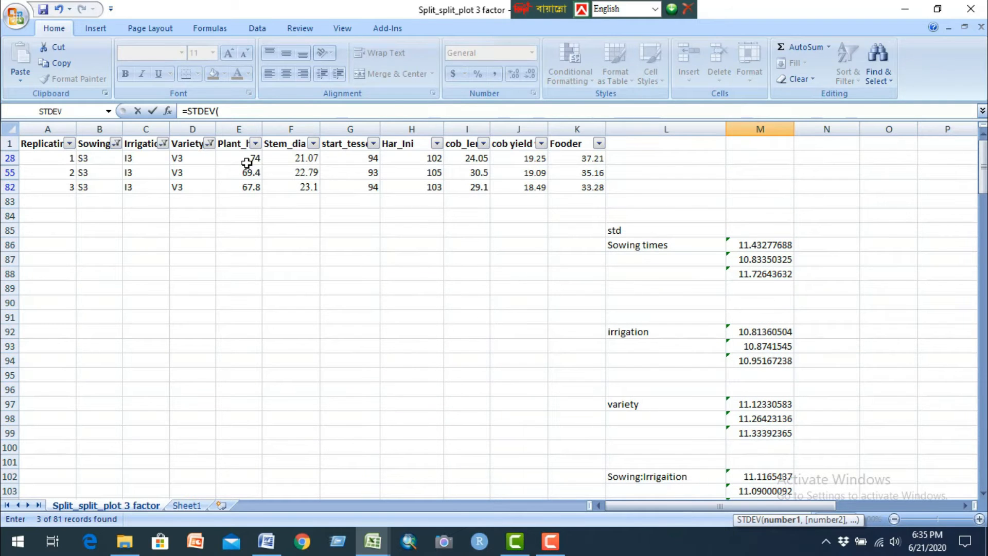
left_click_drag(244, 161, 252, 187)
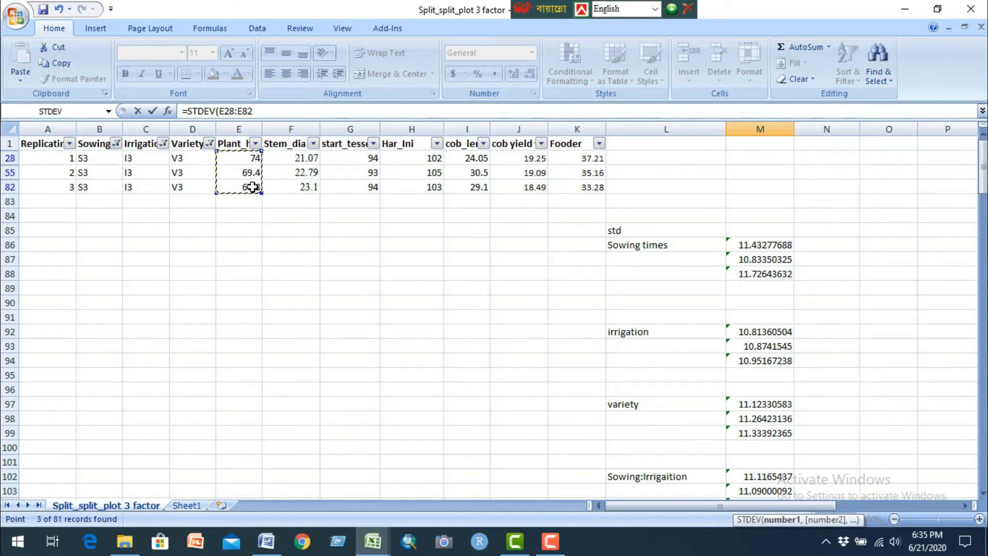
key("Return")
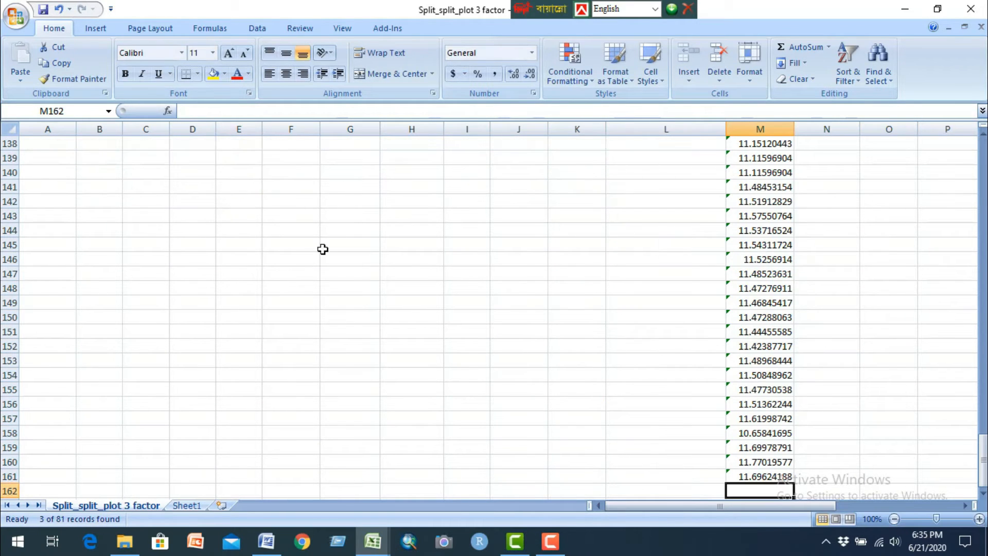
Step: Label the three-way interaction block in cell L135 as Sowing:irrigation:variety
scroll(626, 309, "up", 11)
scroll(657, 331, "down", 6)
left_click(633, 319)
type("Sowing")
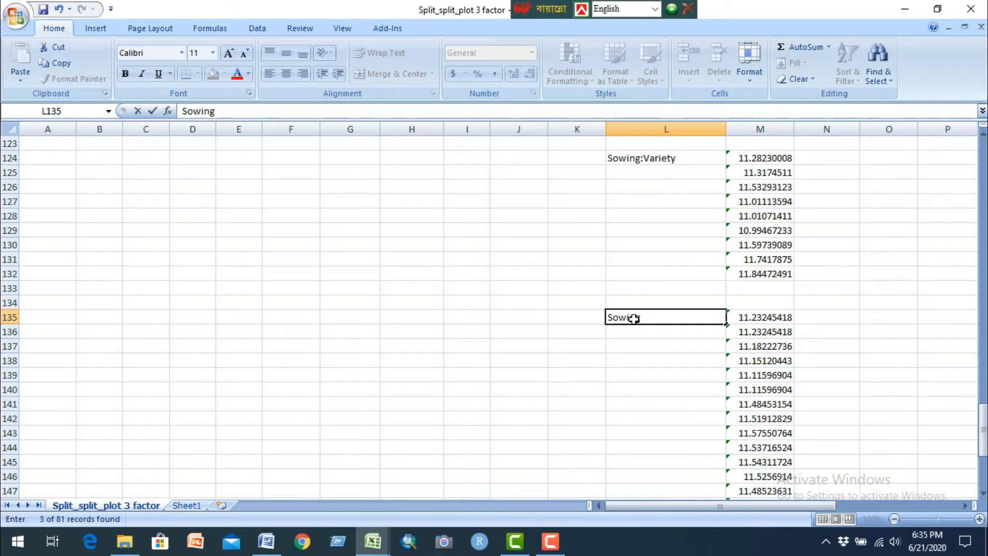
type(":irri")
type("gation:va")
type("riety")
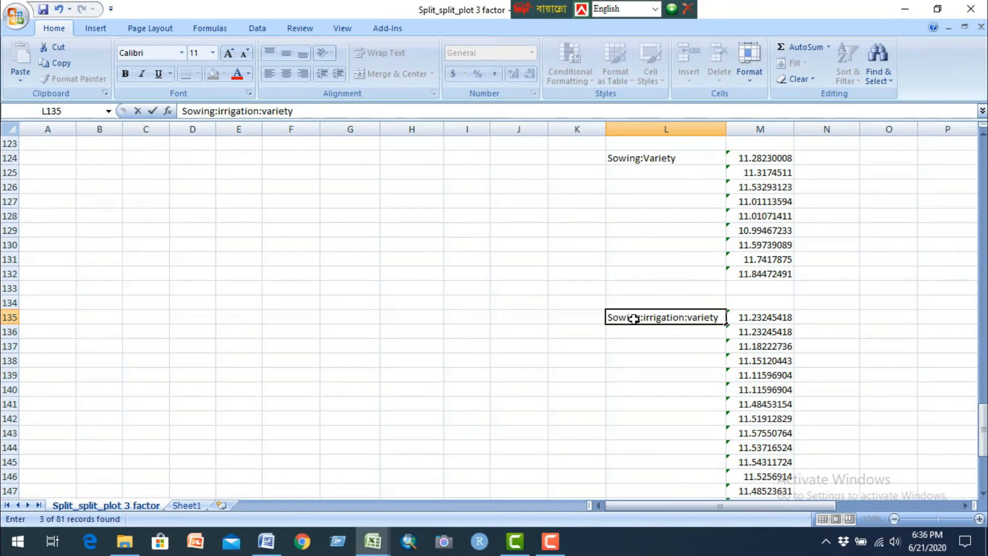
left_click(690, 373)
Step: Remove the filters from the raw data and copy the trait headers Plant_h through Fooder from row 1 to M85:S85
scroll(690, 339, "up", 15)
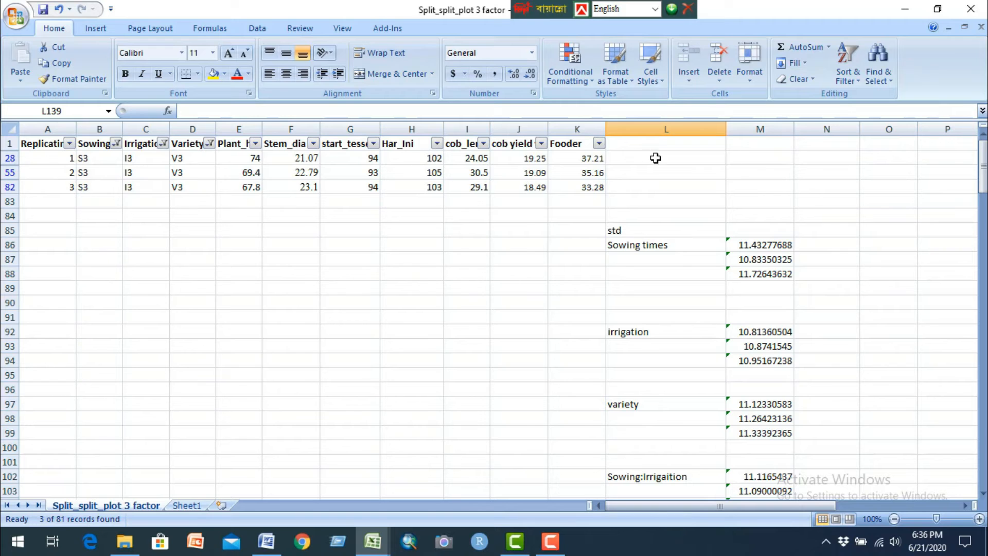
key("ctrl+shift+l")
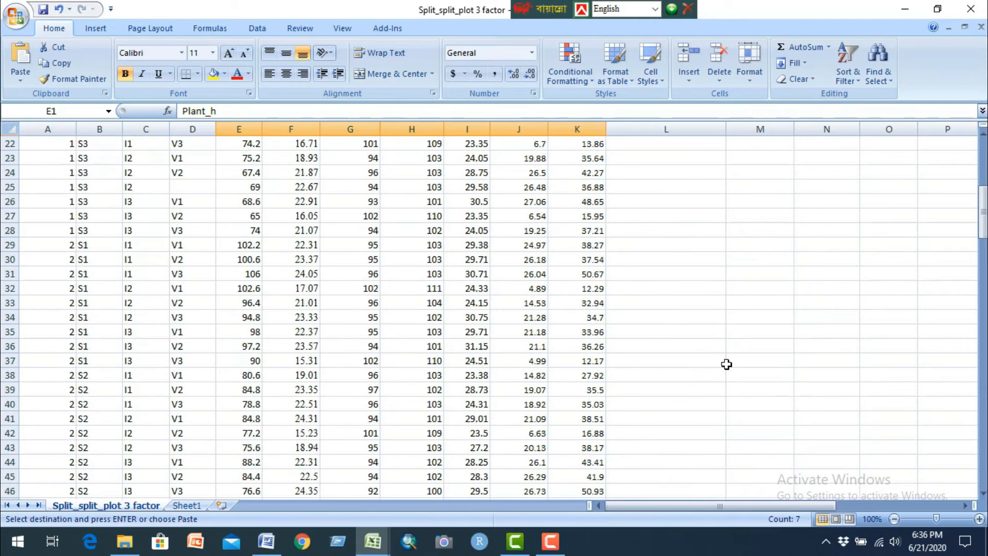
scroll(726, 364, "down", 19)
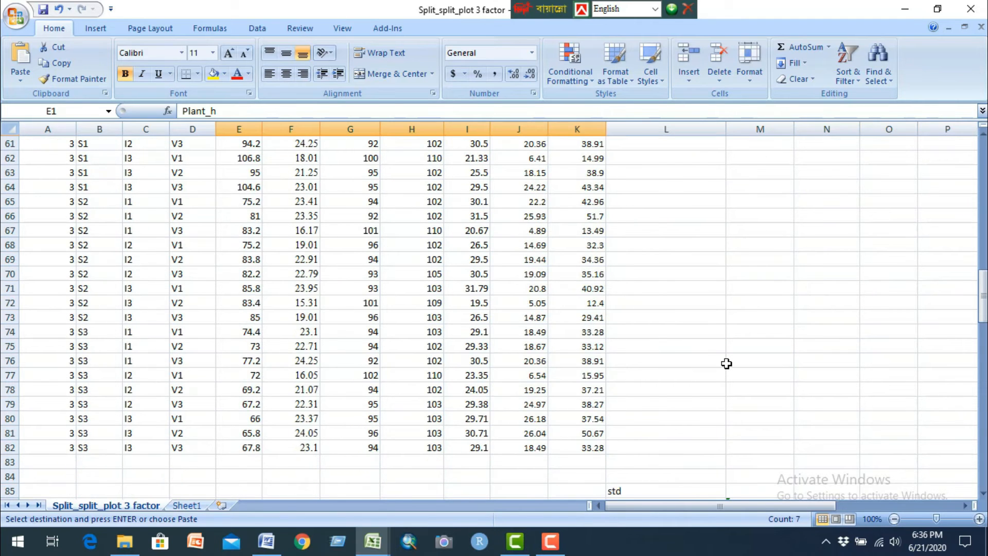
left_click(764, 231)
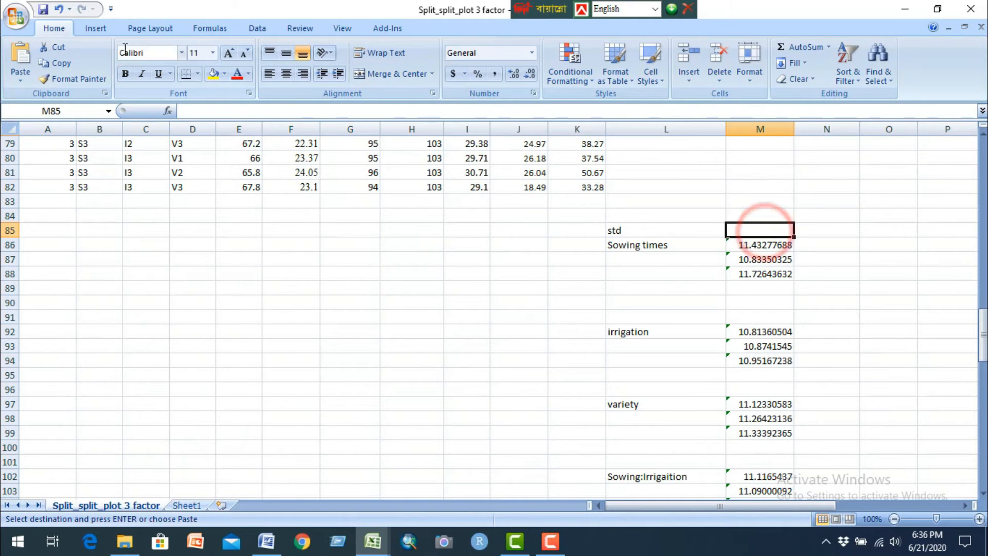
left_click(21, 57)
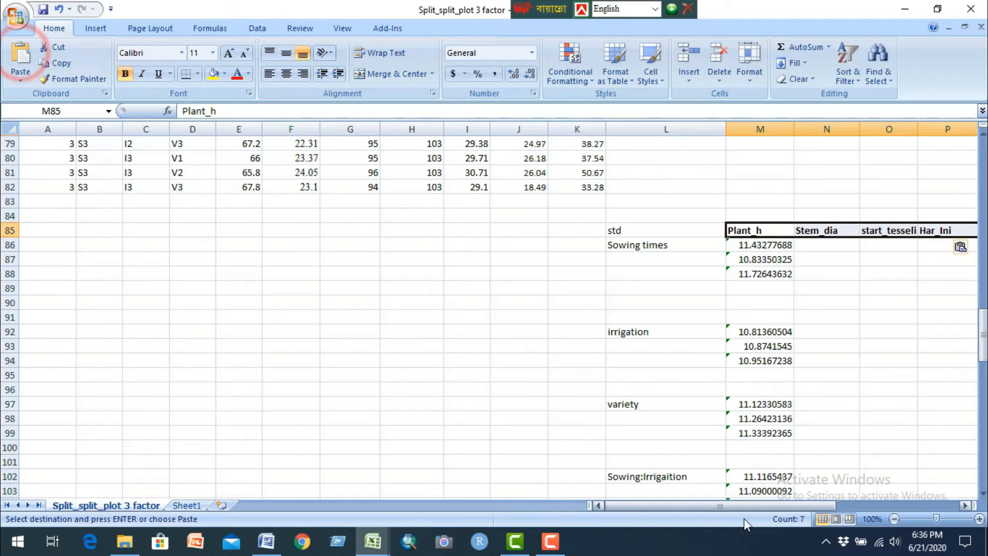
left_click_drag(740, 507, 794, 506)
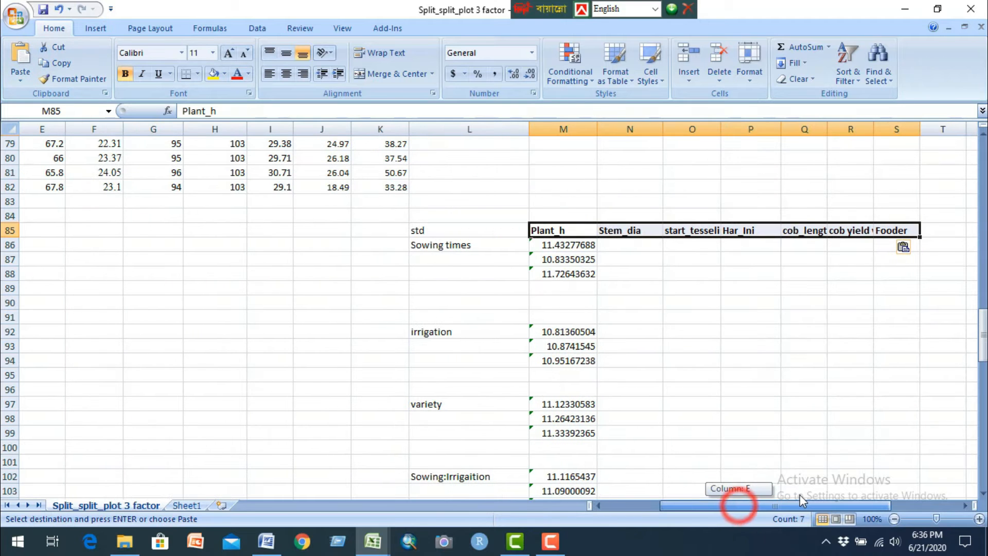
Step: Paste the Plant_h through Fooder headers above the irrigation, variety and interaction blocks of standard deviations
left_click(563, 231)
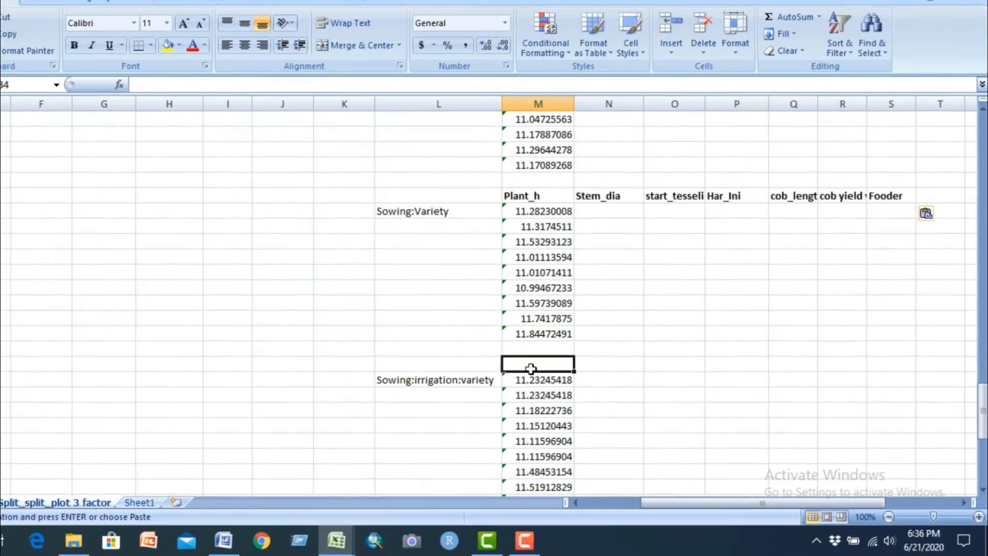
key("ctrl+v")
scroll(658, 383, "up", 17)
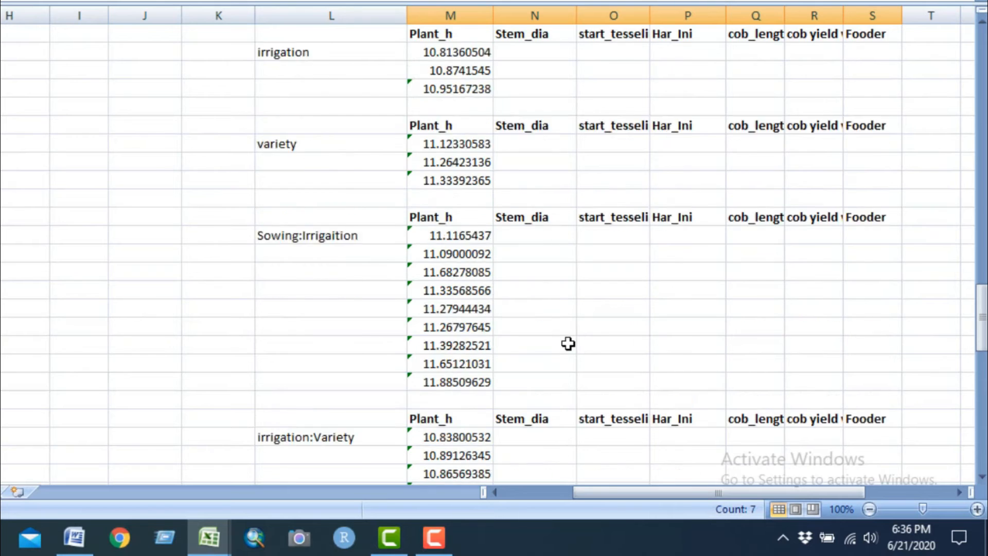
Step: Review the factor labels and trait headers of the standard deviation blocks, from Sowing times down to Sowing:irrigation:variety
scroll(570, 331, "down", 4)
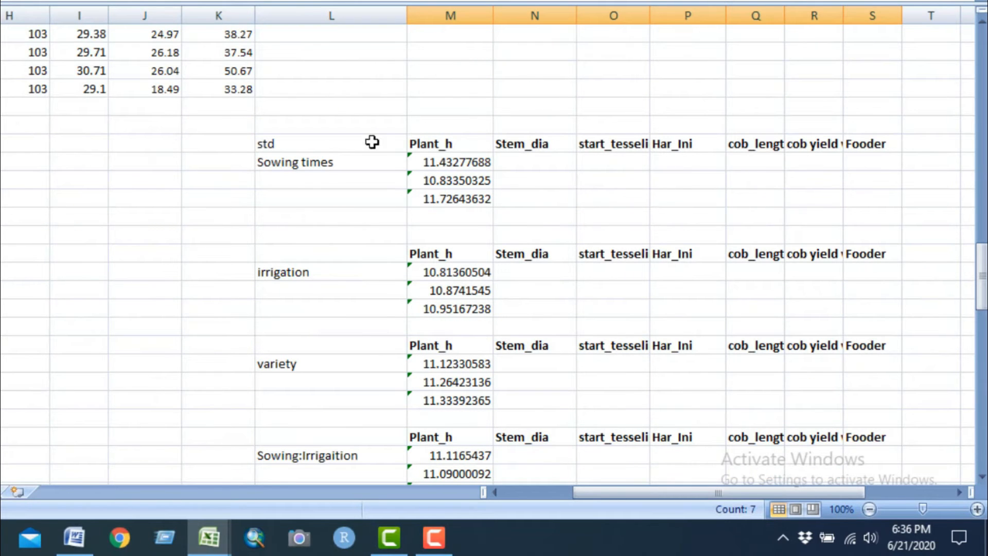
left_click(440, 141)
left_click(311, 166)
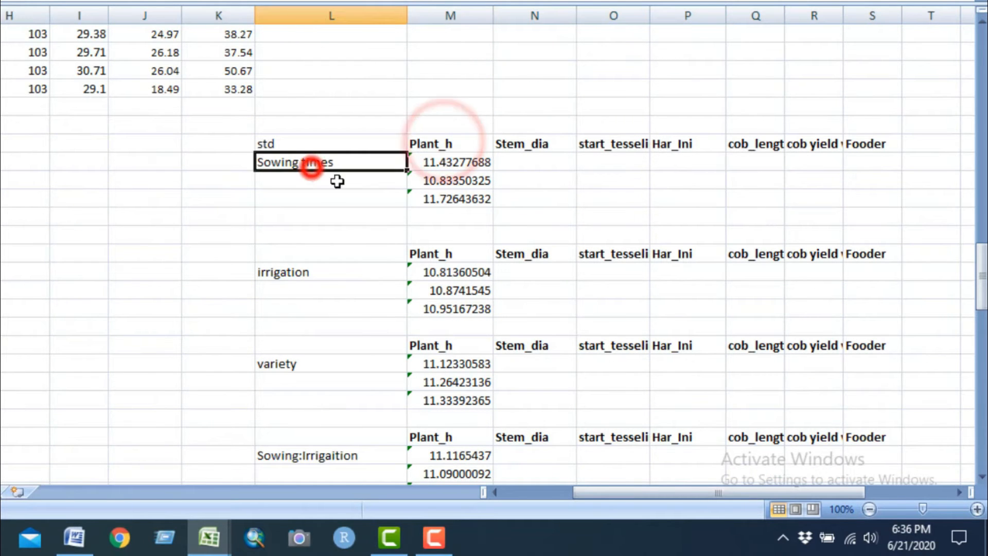
left_click(452, 255)
left_click(324, 271)
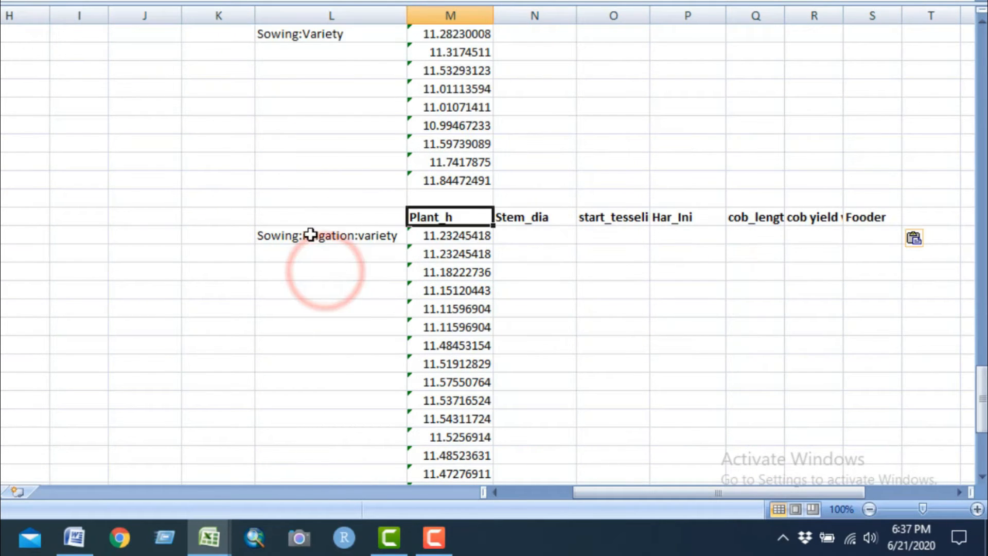
left_click(360, 238)
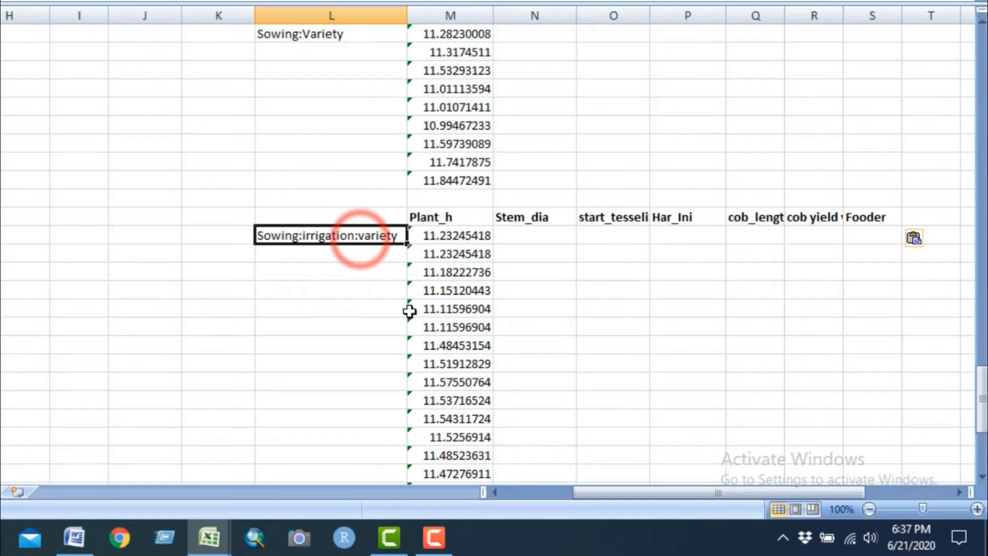
scroll(442, 300, "up", 18)
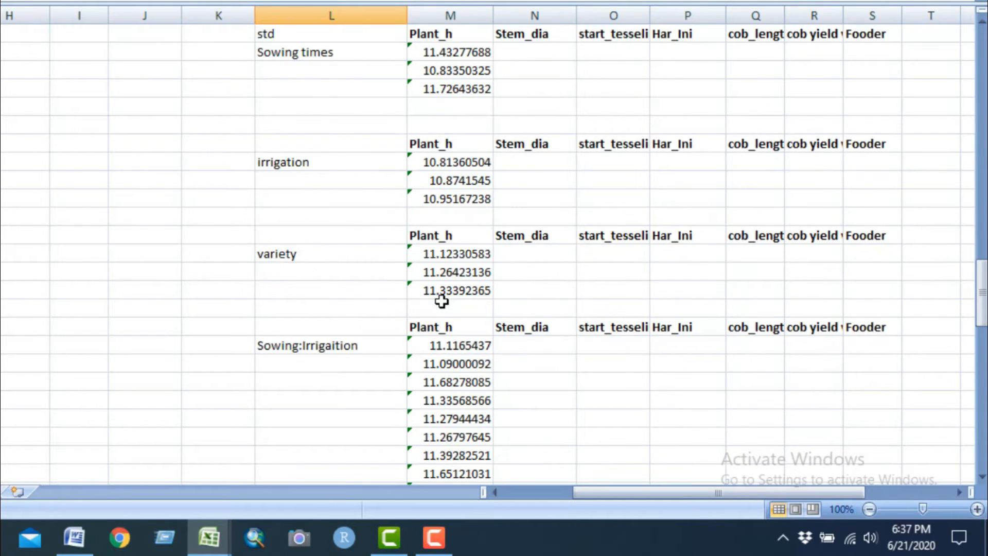
scroll(453, 311, "down", 2)
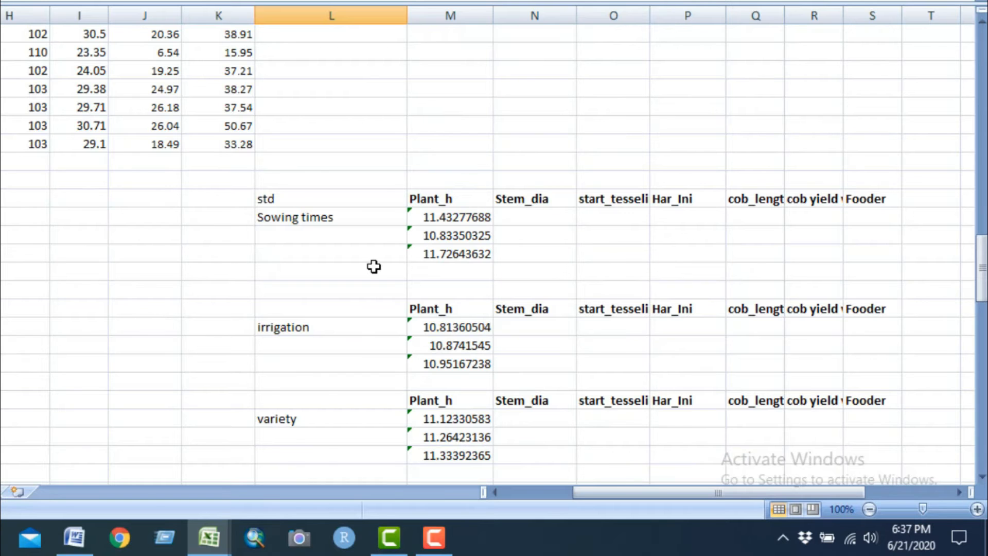
scroll(374, 266, "up", 4)
scroll(566, 308, "down", 4)
Step: Fill the three Sowing times standard deviation formulas in M86:M88 across to the Fooder column, S
left_click(470, 218)
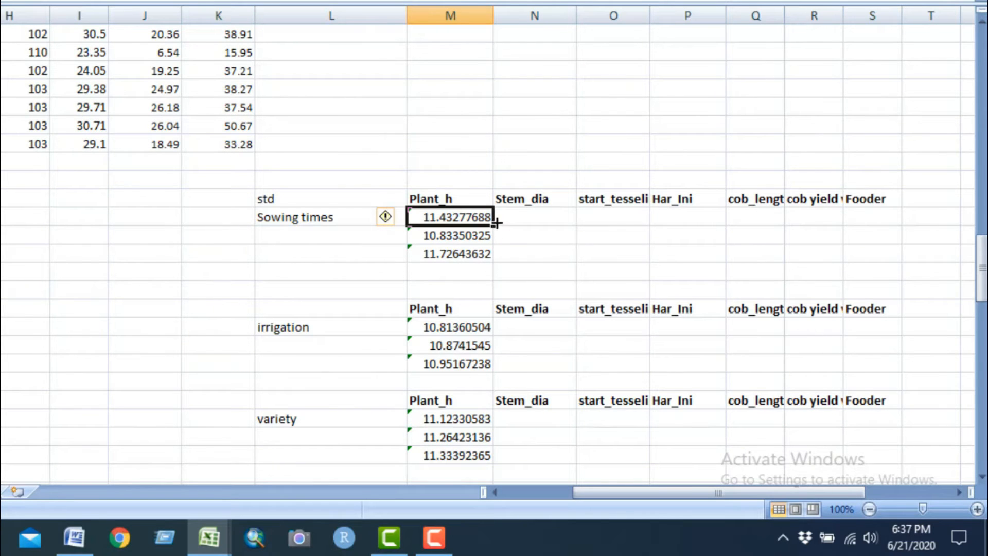
left_click_drag(495, 225, 866, 243)
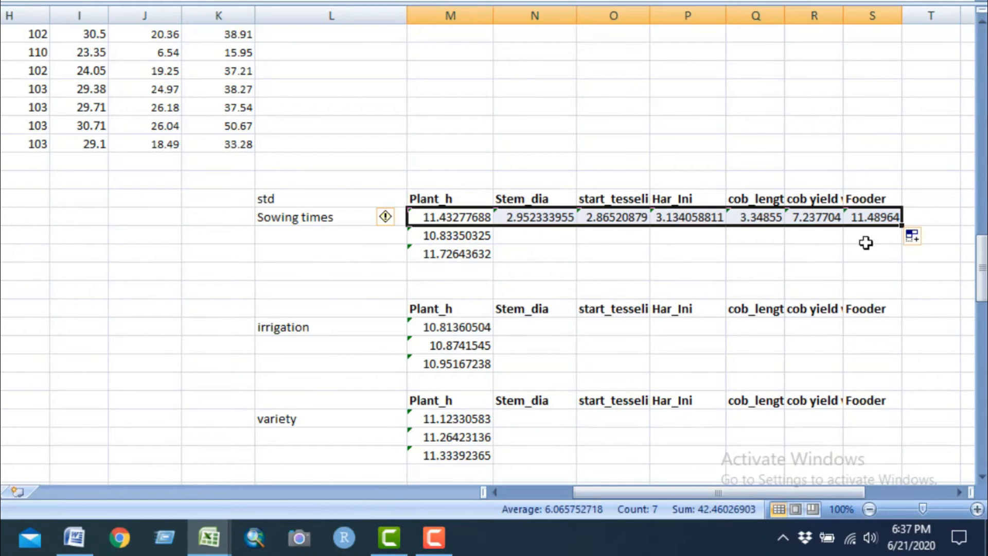
left_click(481, 234)
left_click_drag(493, 243, 867, 278)
left_click(479, 254)
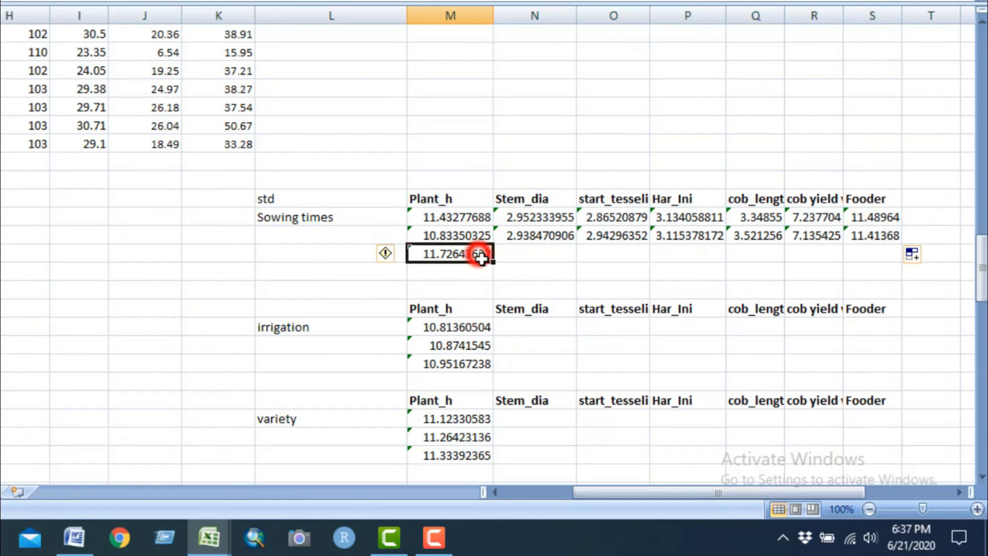
left_click_drag(494, 264, 880, 293)
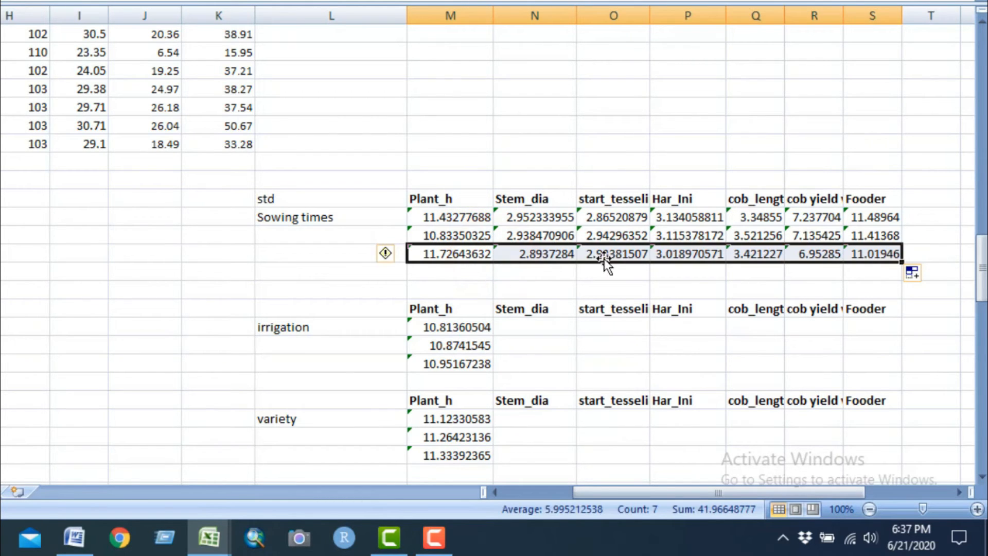
Step: Fill the last Sowing:irrigation:variety standard deviation formula in M161 across to the Fooder column, S
left_click(531, 198)
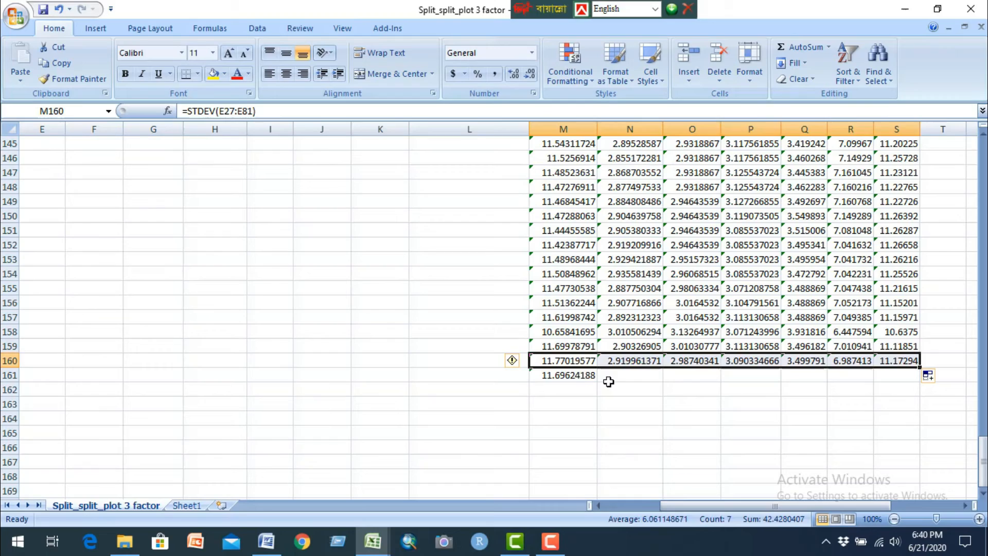
left_click(575, 375)
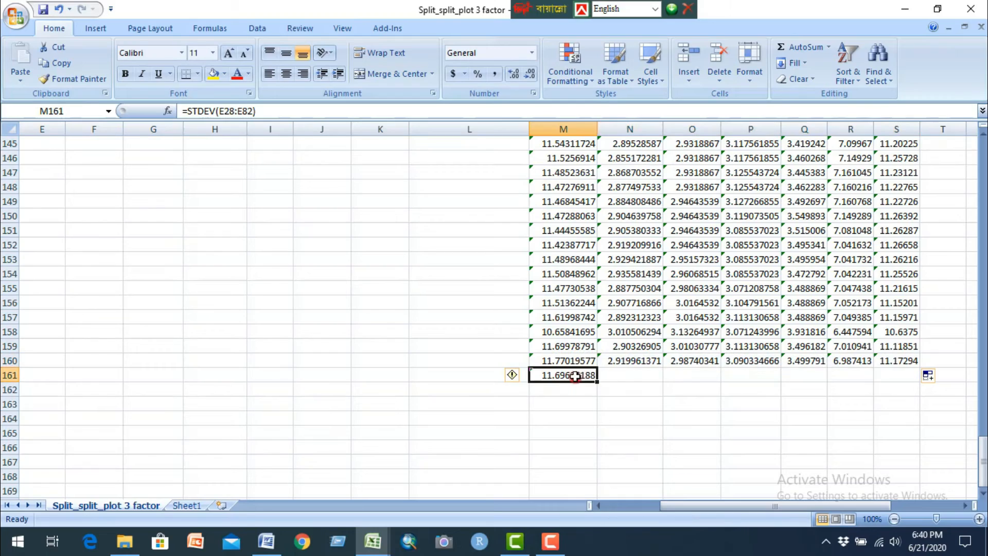
left_click_drag(596, 380, 903, 386)
Step: Copy the three Sowing times Plant_h standard deviations in M86:M88 and switch to the Graph formate workbook
scroll(730, 378, "up", 15)
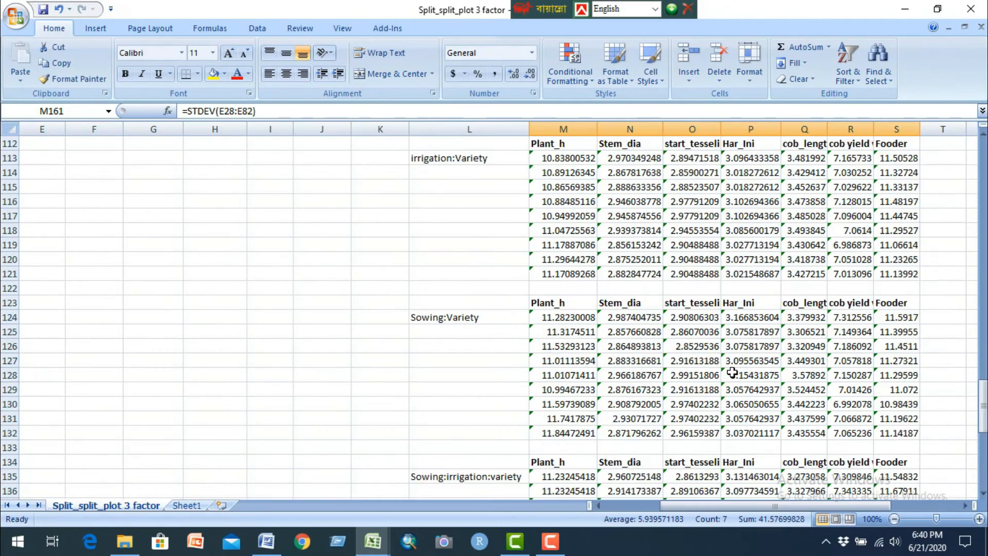
scroll(732, 373, "up", 12)
scroll(661, 340, "down", 4)
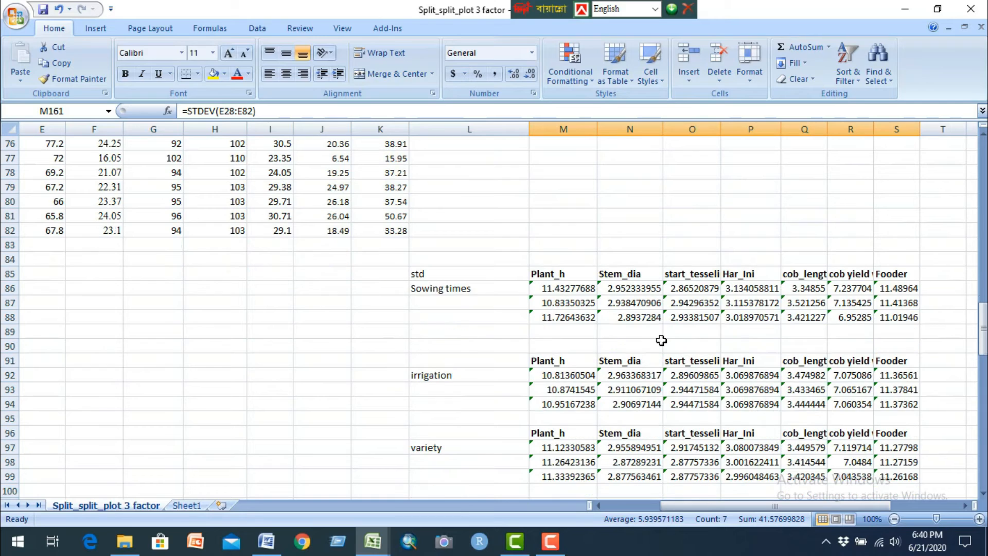
left_click(462, 292)
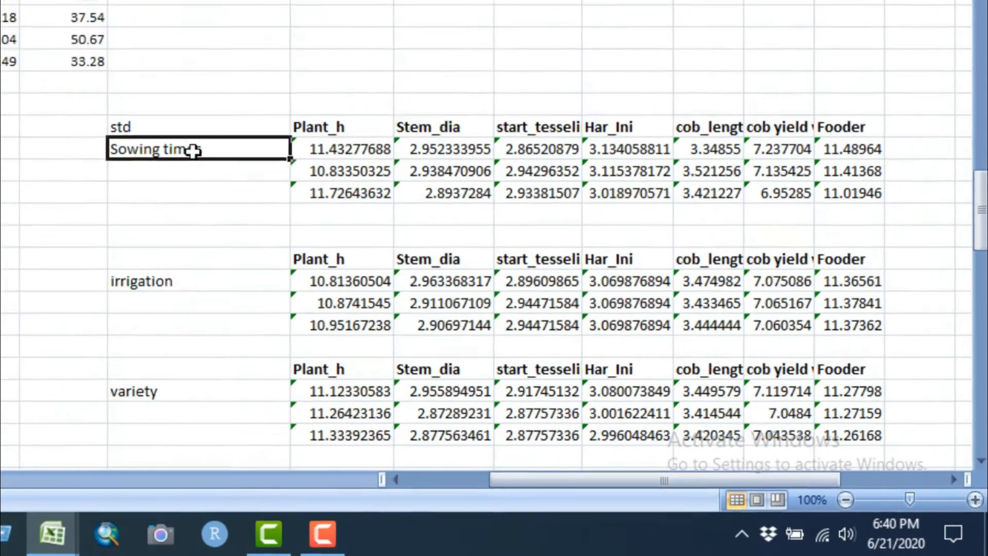
scroll(302, 116, "down", 2)
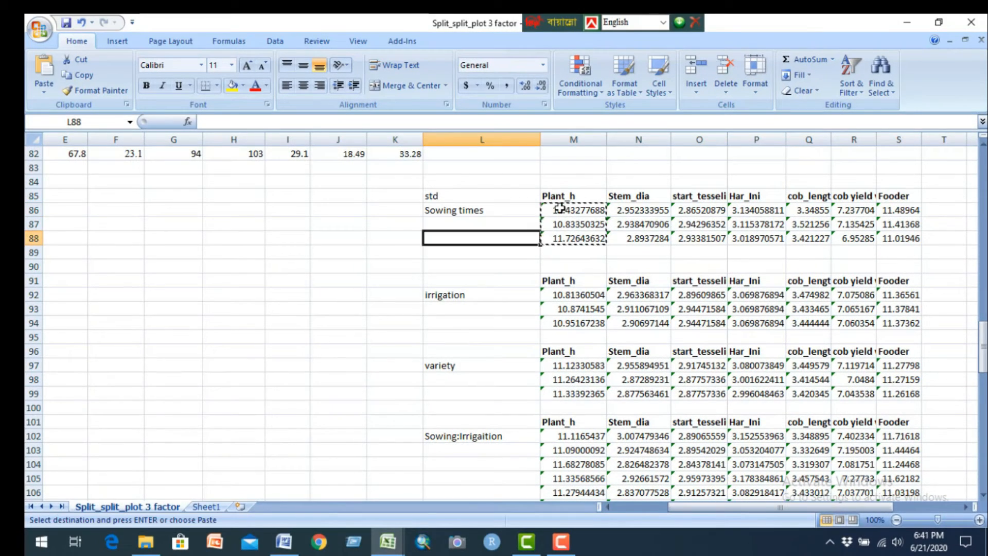
left_click_drag(559, 208, 574, 239)
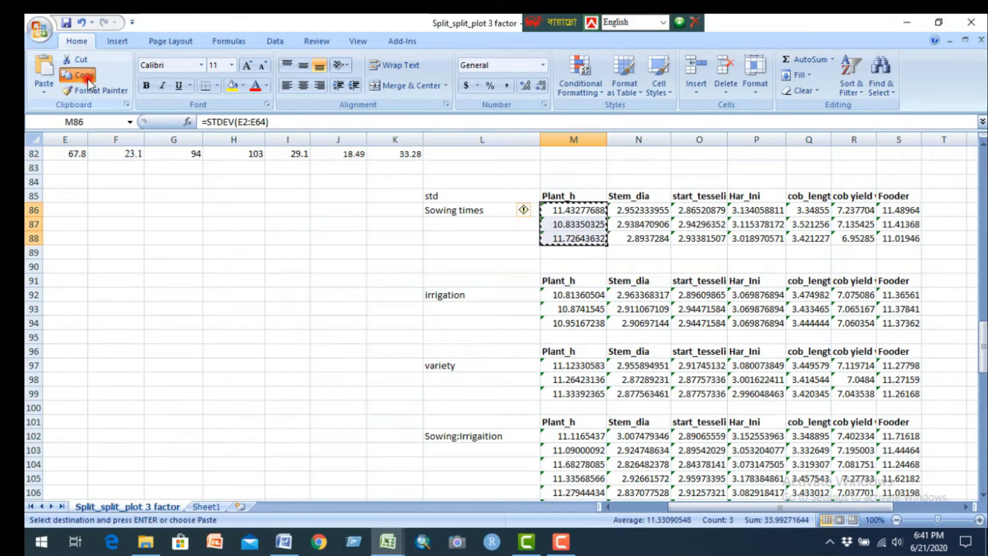
left_click(387, 541)
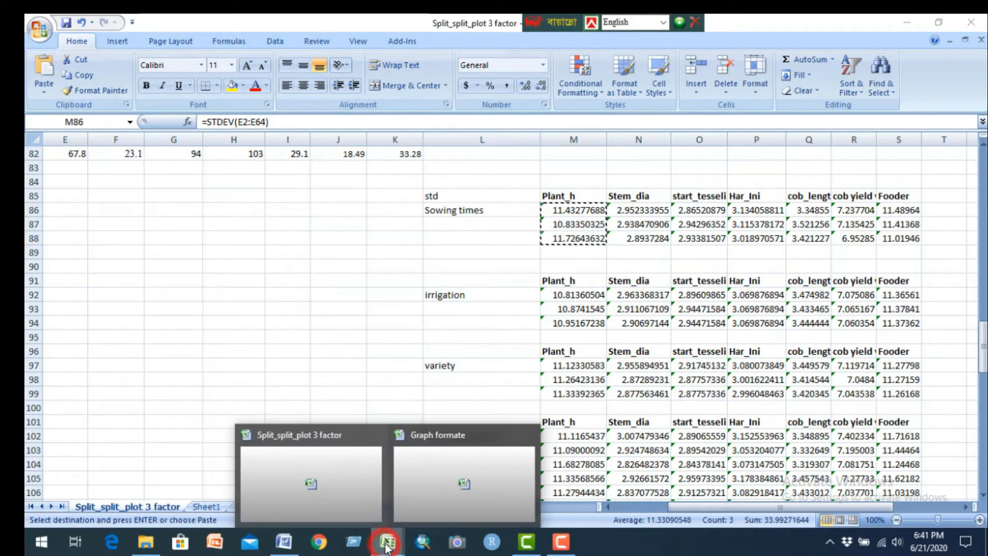
left_click(424, 469)
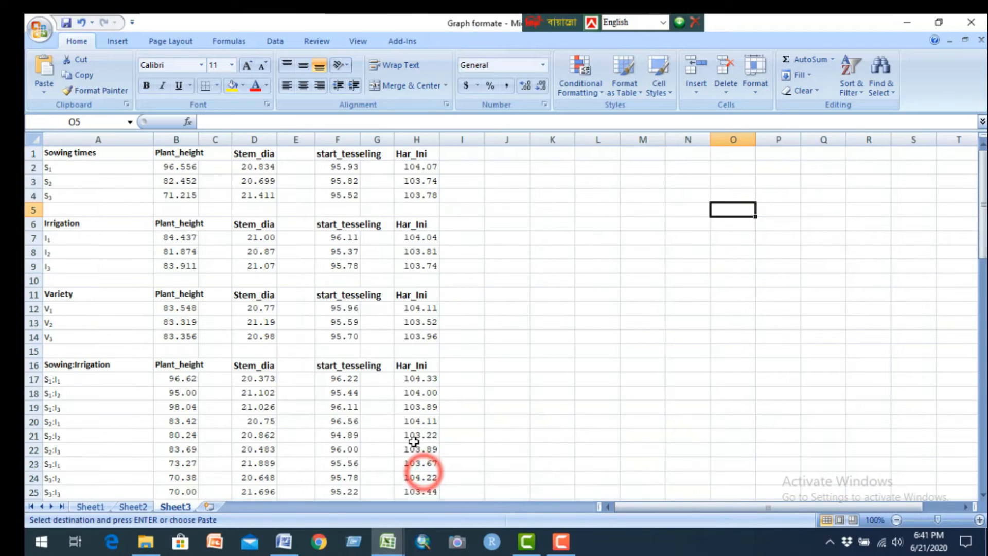
Step: Paste the copied standard deviations as values only into C2:C4 of Sheet2, beside the Sowing times plant heights
left_click(233, 169)
right_click(233, 175)
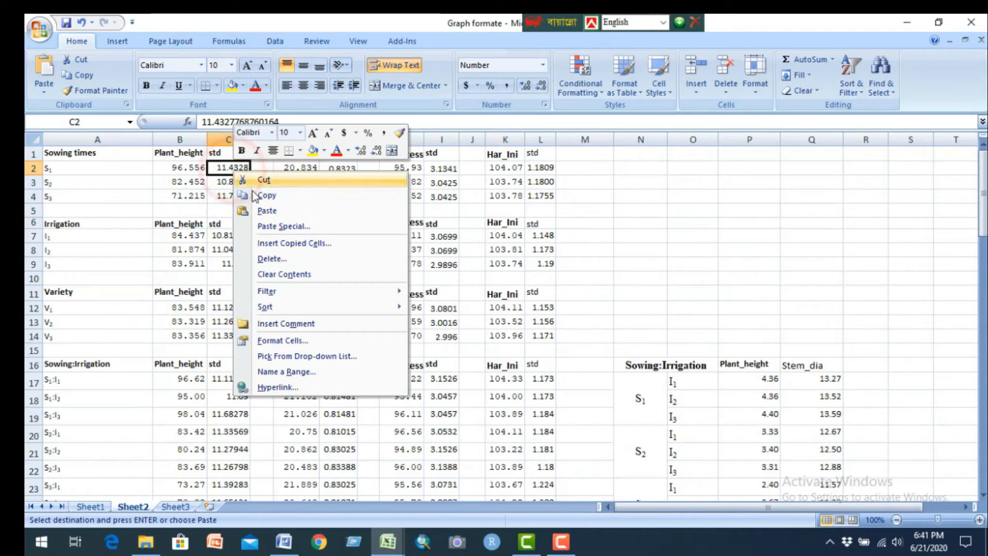
left_click(280, 226)
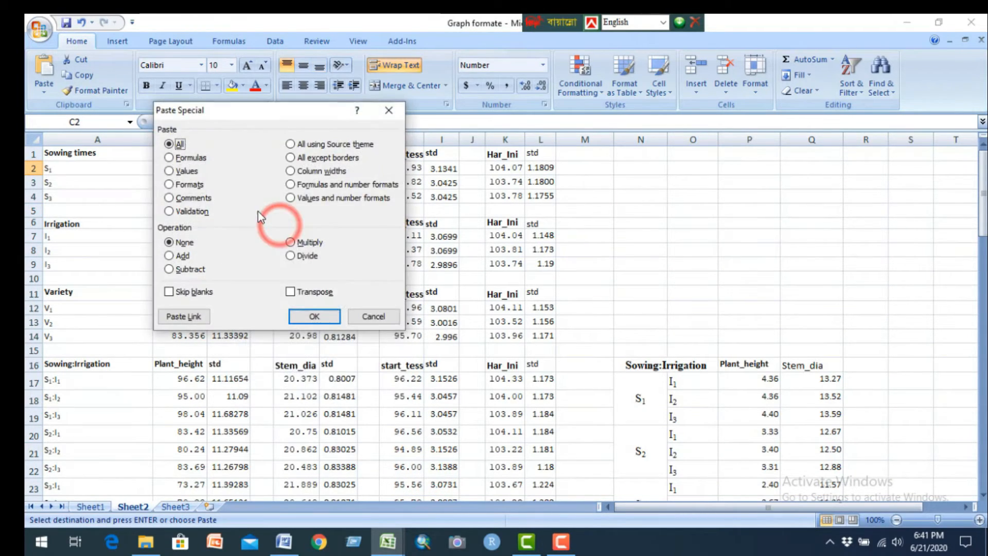
left_click(170, 170)
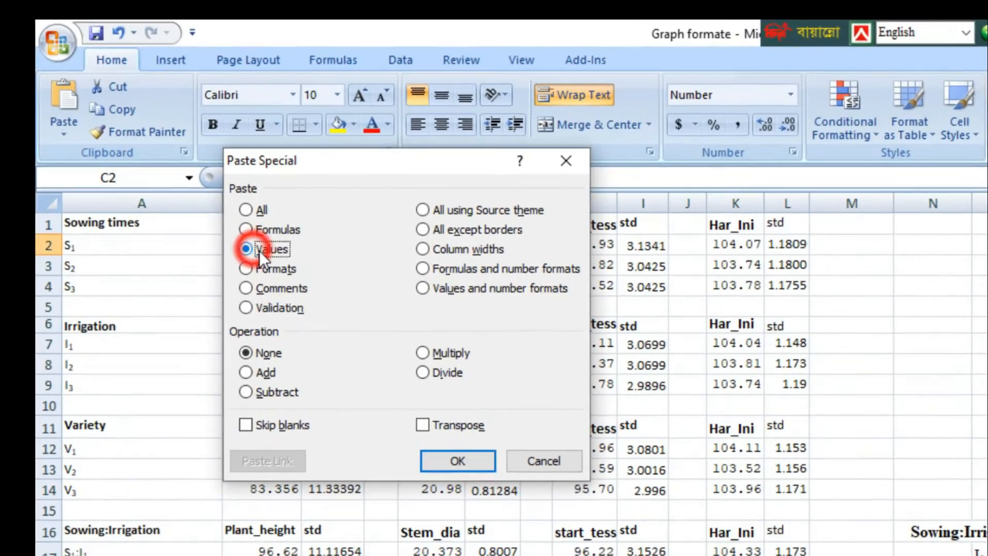
left_click(462, 461)
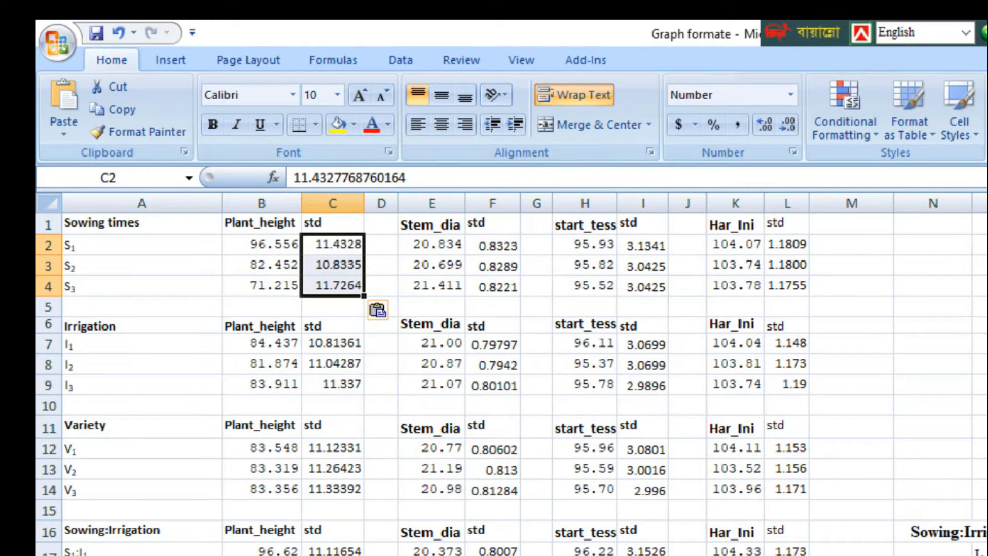
Step: Copy the irrigation and variety Plant_h standard deviations and paste them as values into C7:C9 and C12:C14 of the Graph formate workbook
key("alt+Tab")
left_click_drag(838, 430, 842, 463)
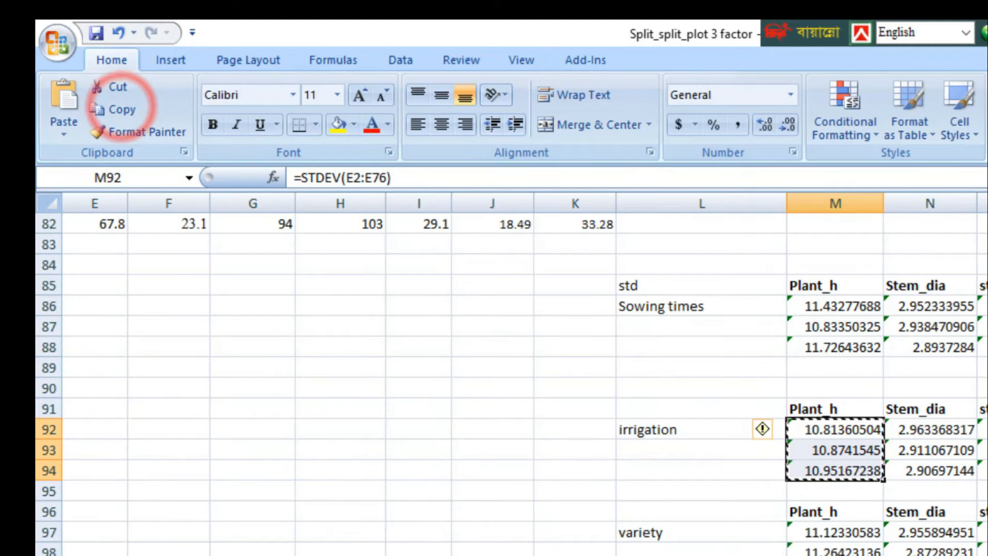
key("alt+Tab")
right_click(340, 343)
left_click(411, 426)
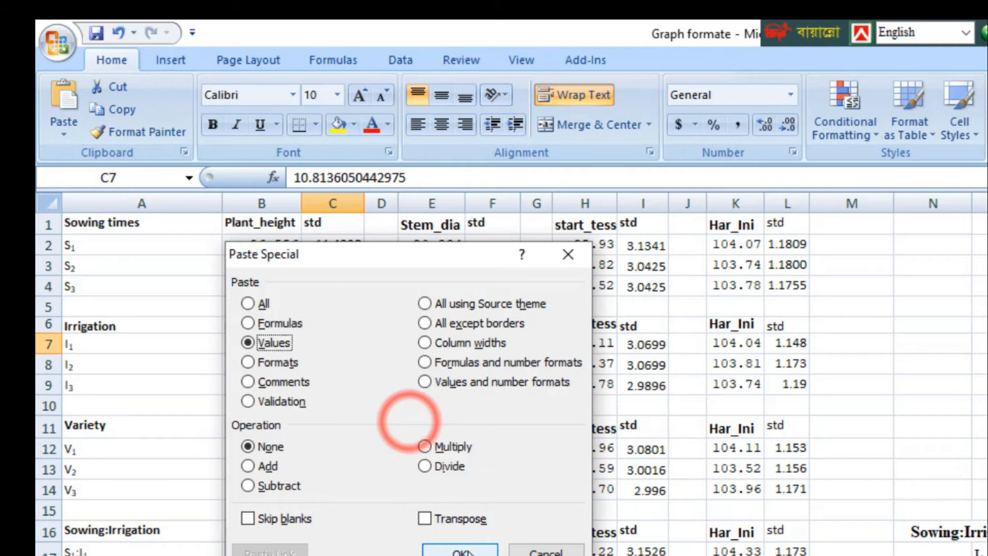
left_click(434, 548)
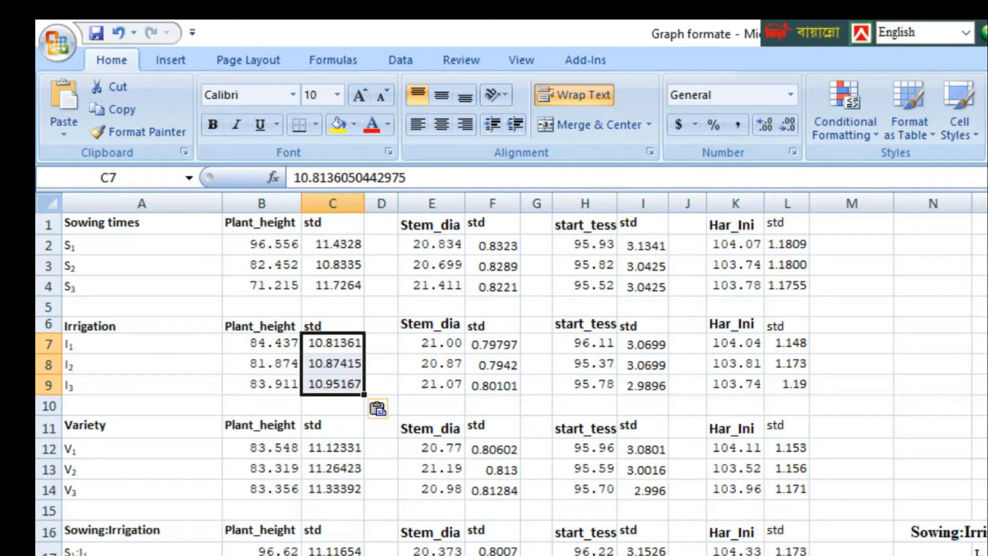
key("alt+Tab")
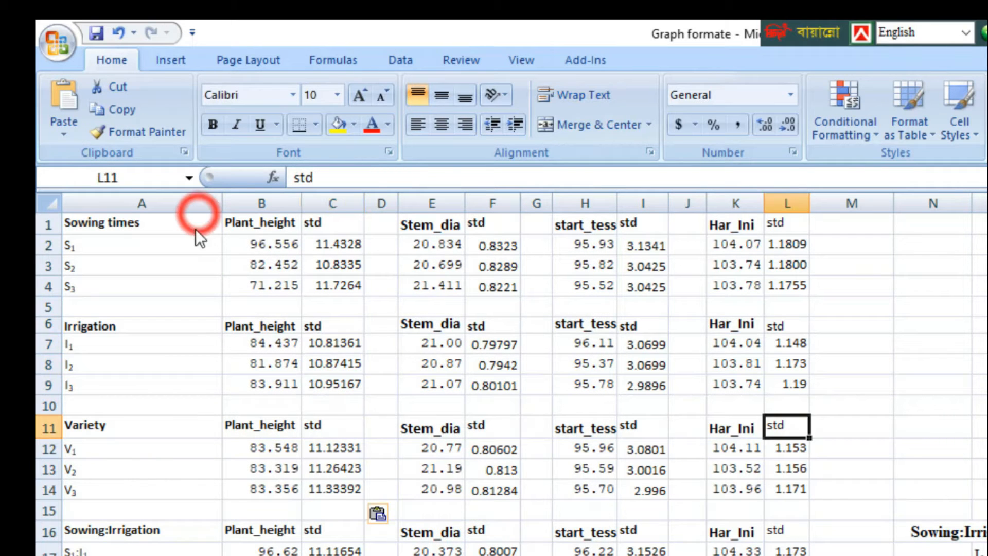
Step: Insert a clustered column chart of Plant_height by sowing time from A1:B4 and apply the layout with both axis titles and a legend
left_click(196, 228)
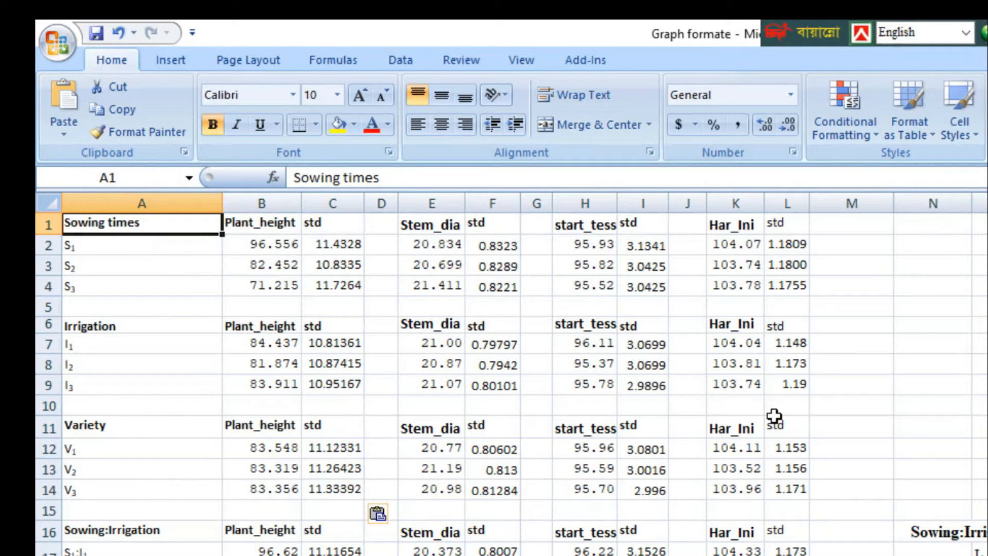
left_click_drag(154, 226, 151, 280)
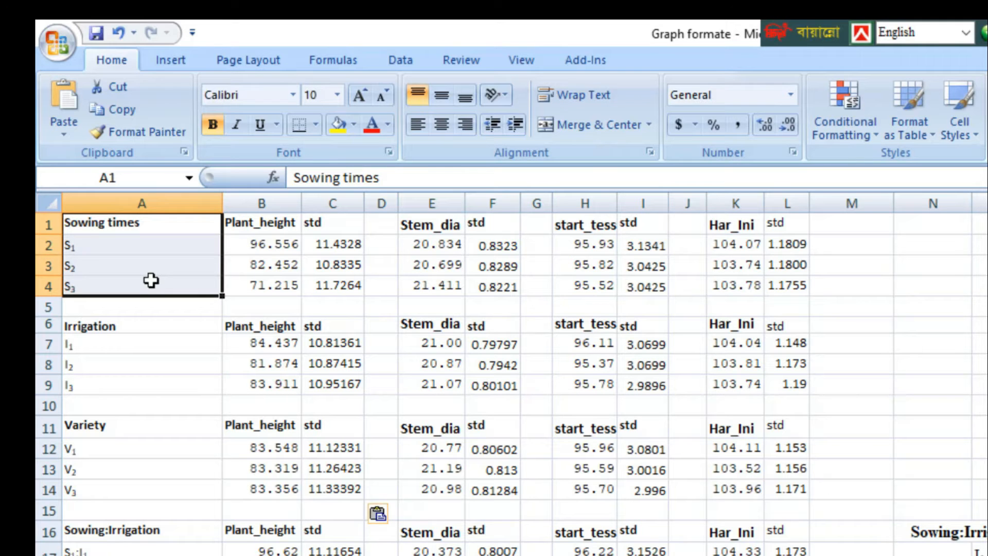
left_click_drag(246, 228, 268, 281)
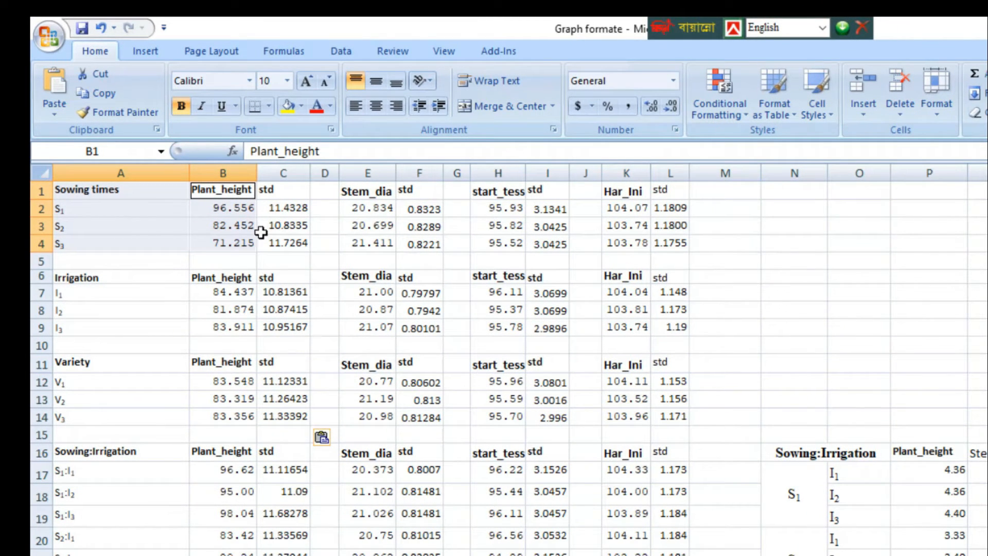
left_click(145, 51)
left_click(315, 98)
left_click(328, 168)
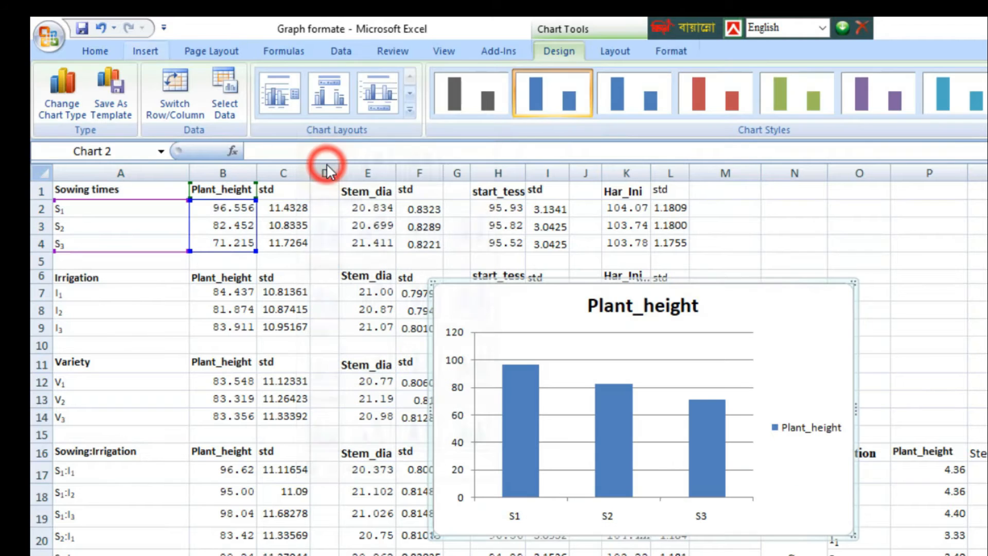
left_click(408, 110)
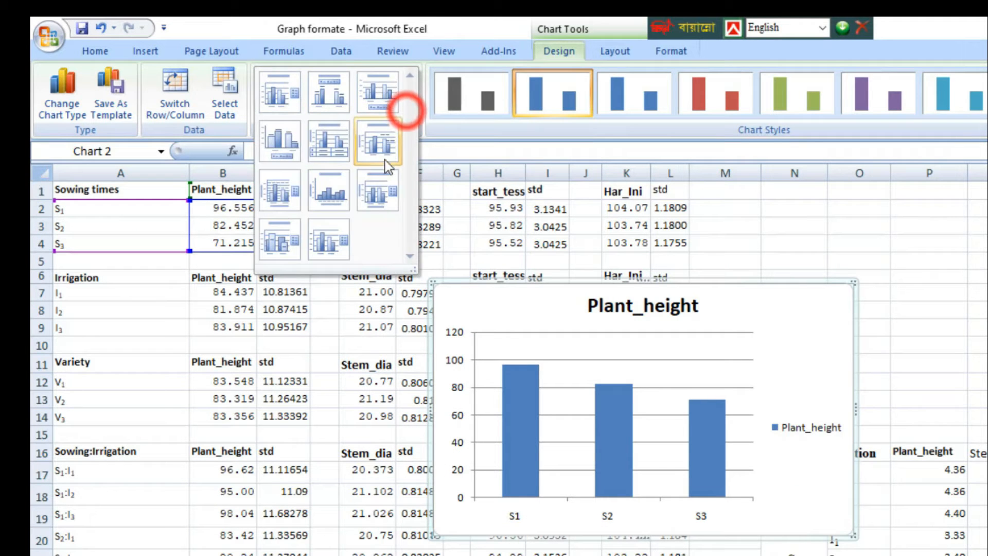
left_click(382, 193)
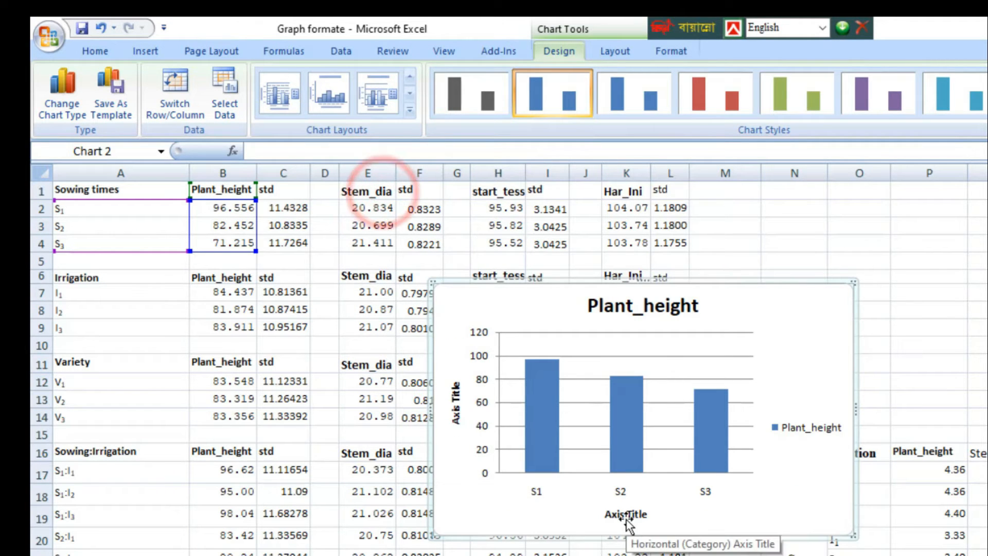
Step: Add vertical error bars to the Plant_height chart and set their error amount to Custom
left_click(622, 57)
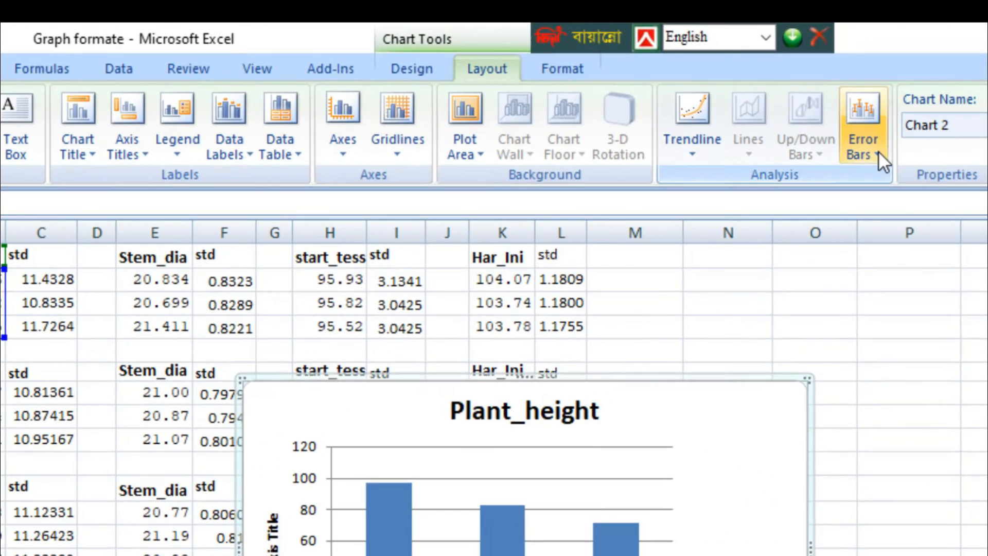
left_click(878, 150)
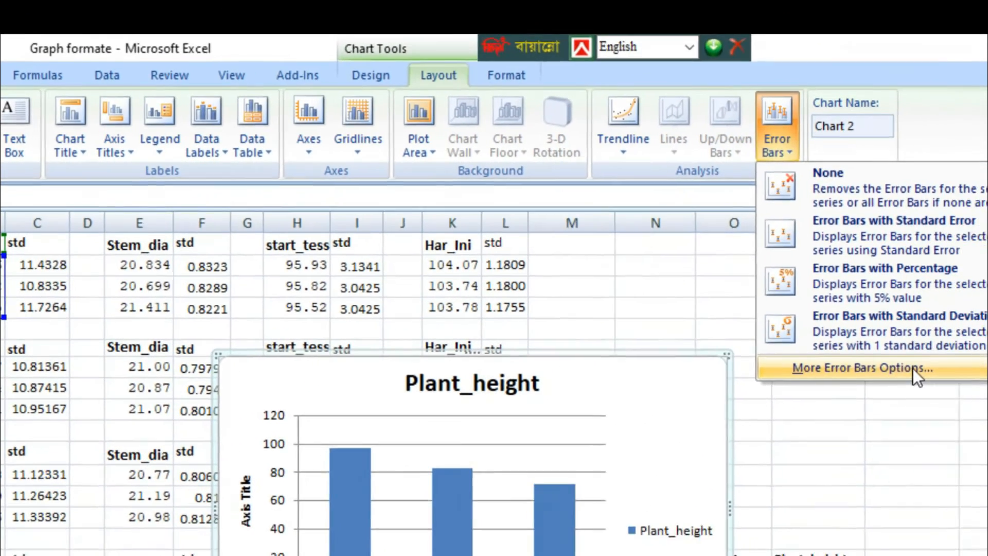
left_click(957, 392)
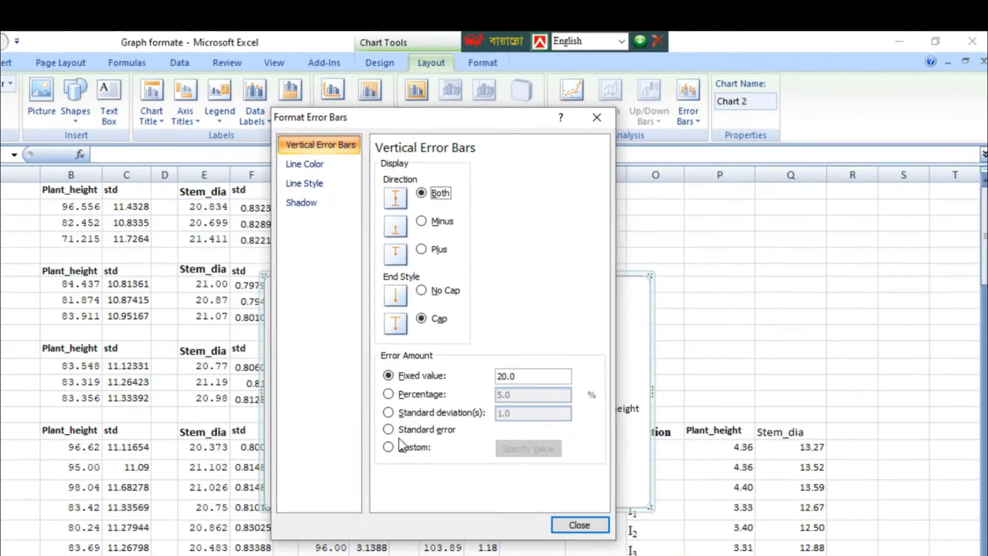
left_click(426, 535)
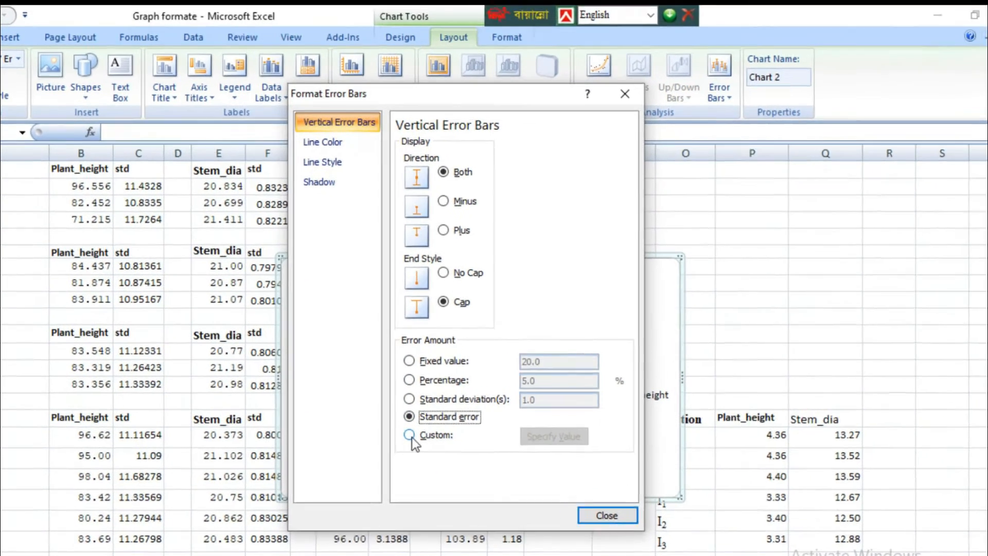
left_click(391, 441)
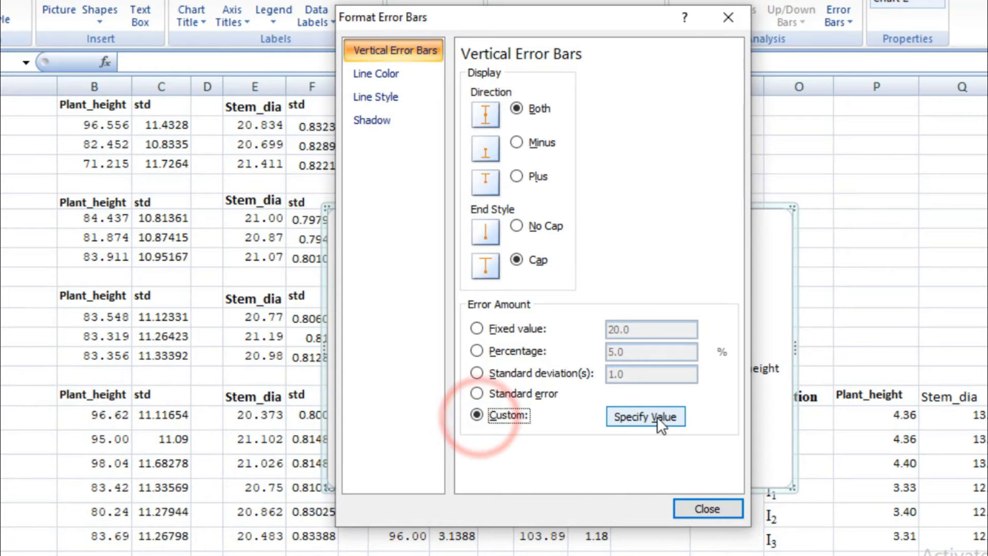
Step: Set the positive value of the custom error bars to the Sowing times std range, Sheet2 C2:C4
left_click(657, 415)
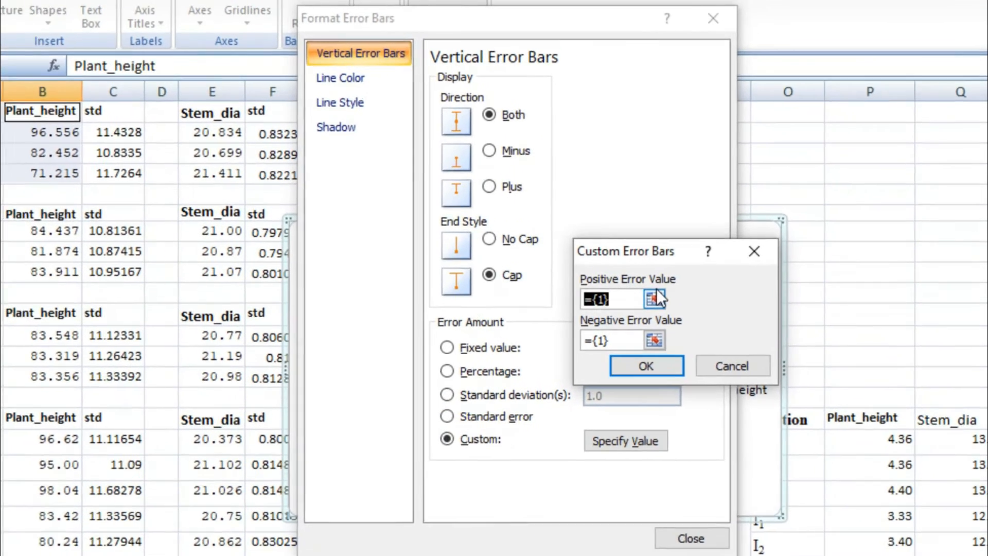
left_click(653, 298)
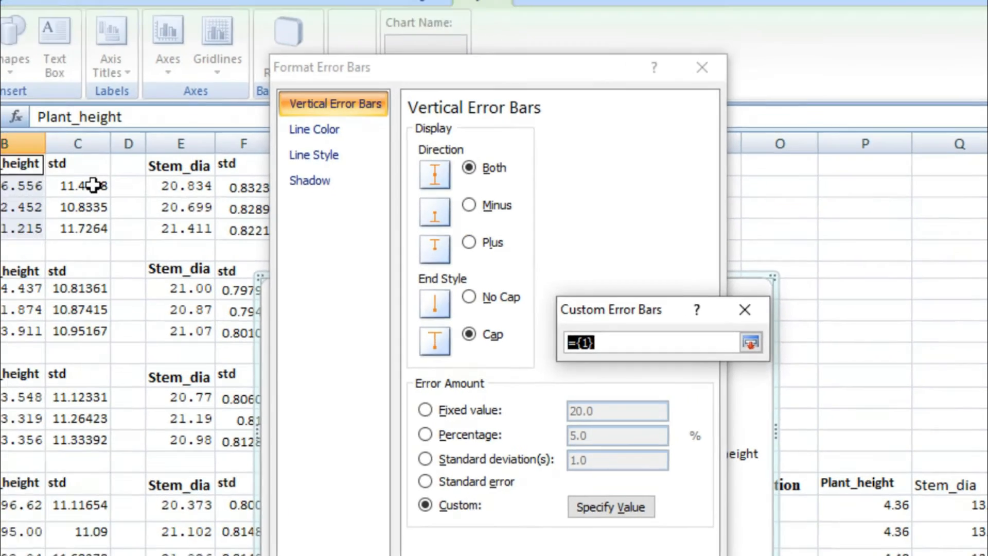
left_click_drag(263, 222, 262, 252)
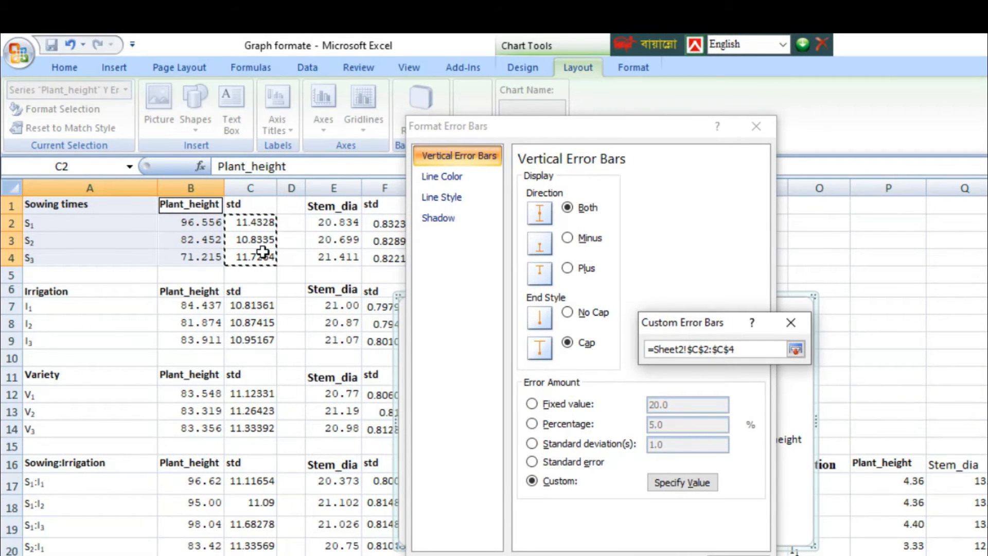
left_click(796, 350)
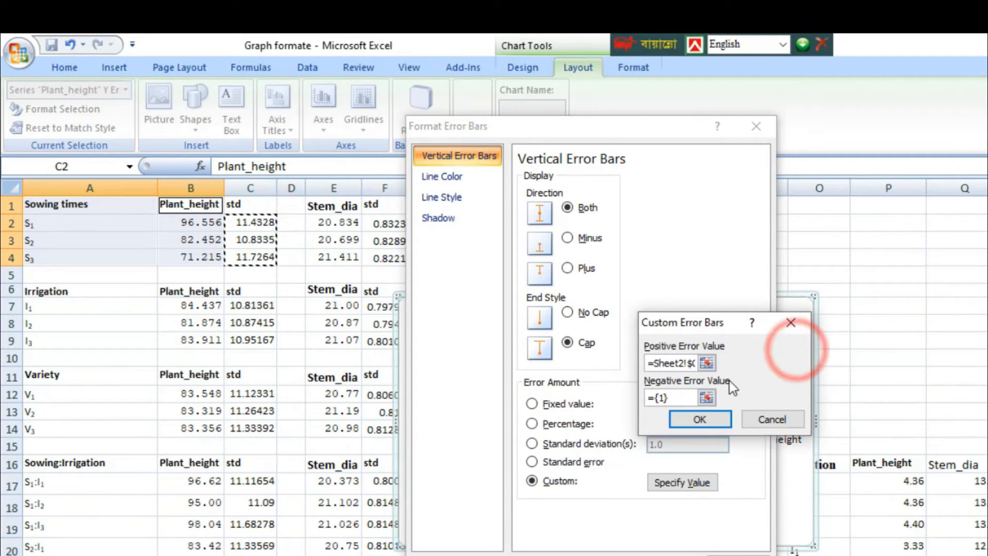
Step: Set the negative value of the custom error bars to the same range, C2:C4, and apply the error bar settings
left_click(705, 397)
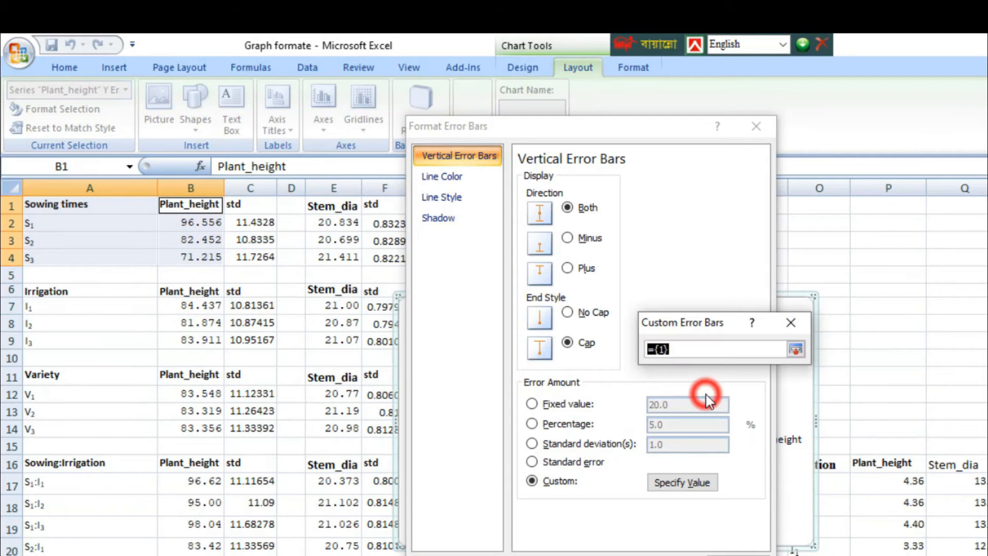
left_click_drag(254, 220, 260, 252)
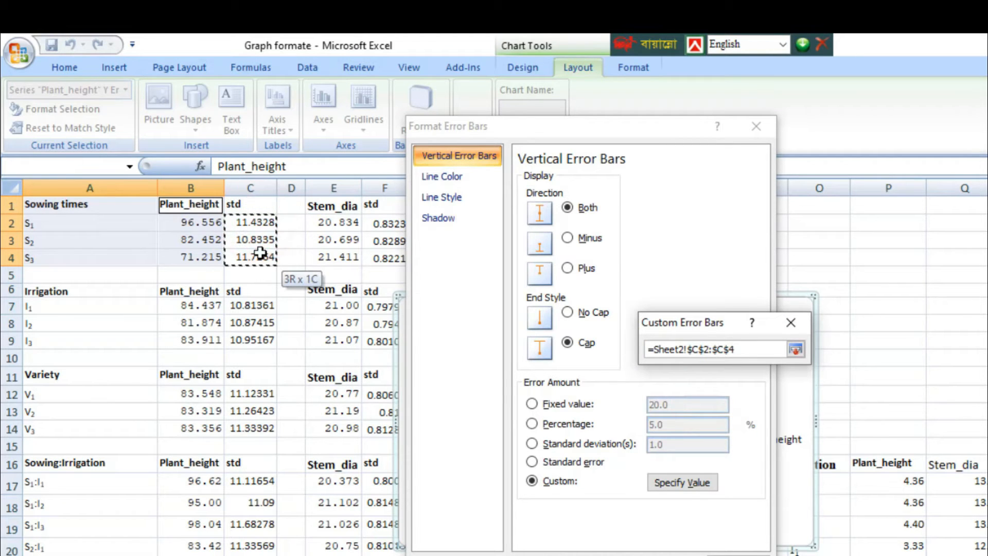
left_click(795, 350)
left_click(686, 419)
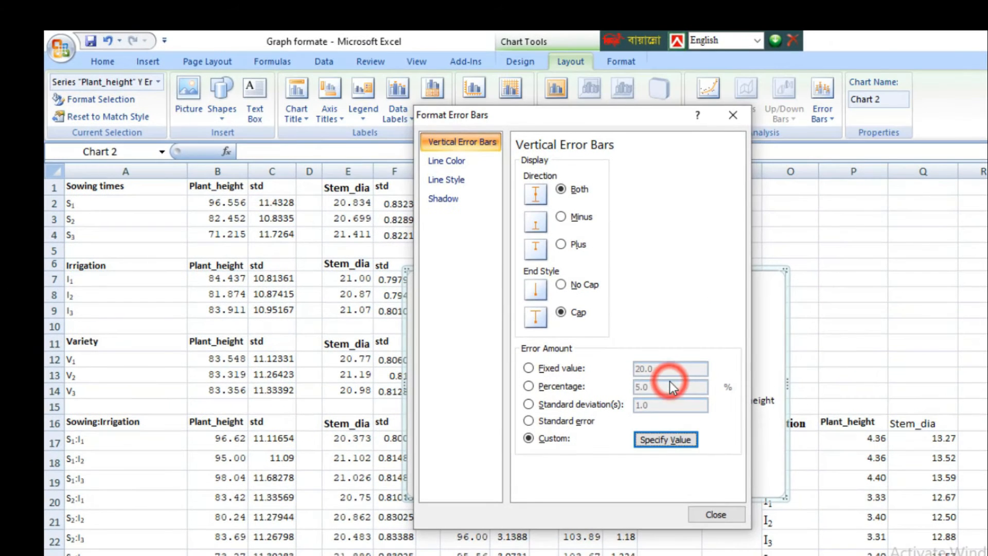
left_click(716, 514)
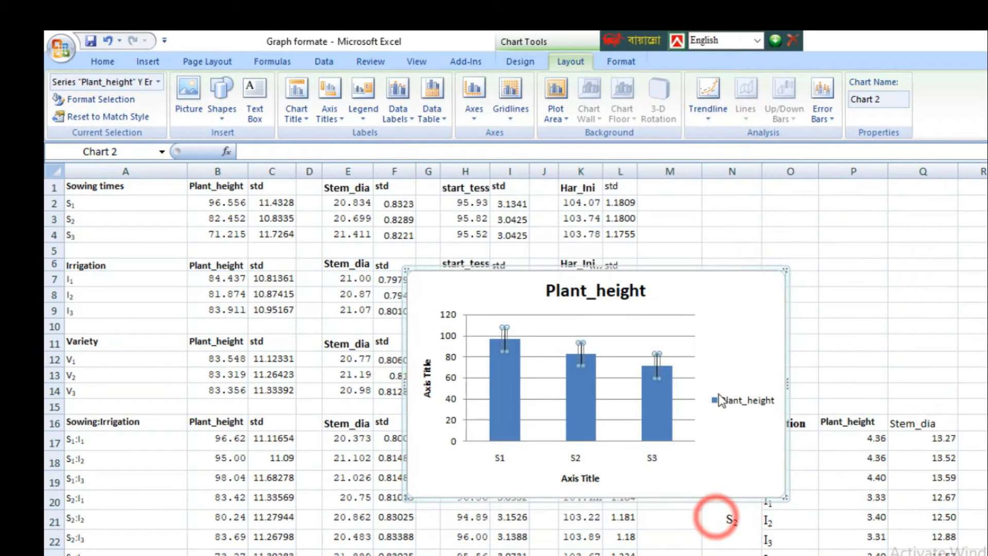
left_click(723, 345)
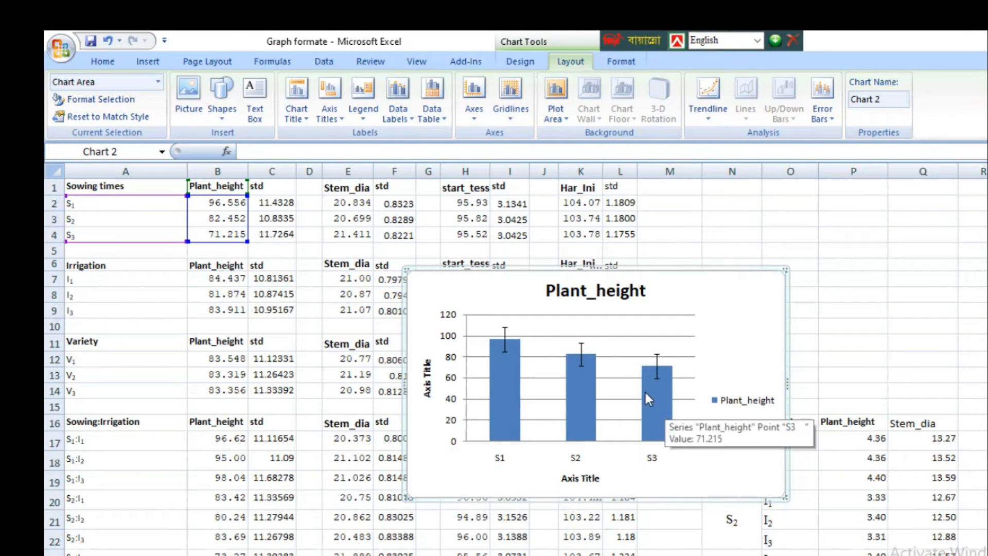
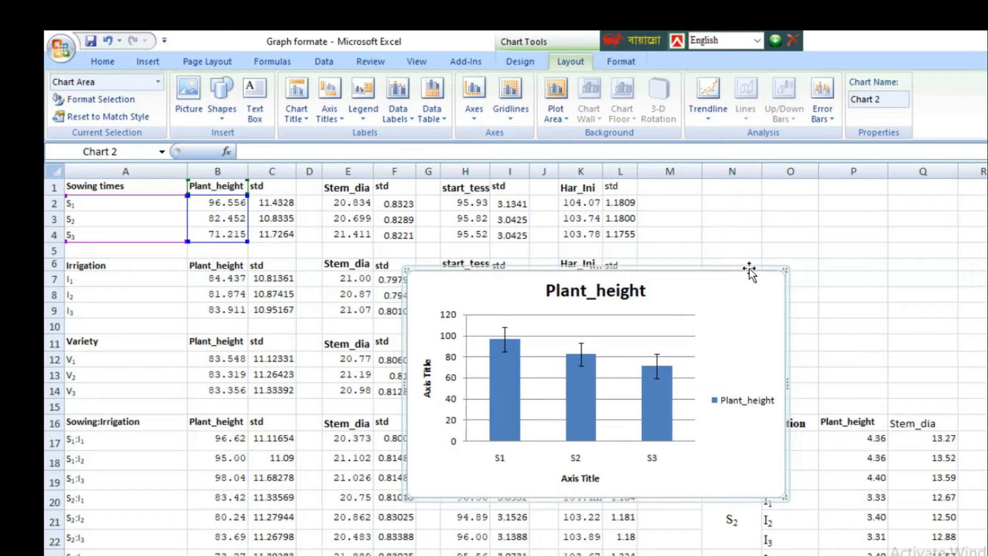
Step: Insert a clustered column chart of Plant_height and Stem_dia by sowing time from A1:B4 and E1:E4
left_click_drag(152, 186, 178, 231)
left_click_drag(218, 193, 233, 240)
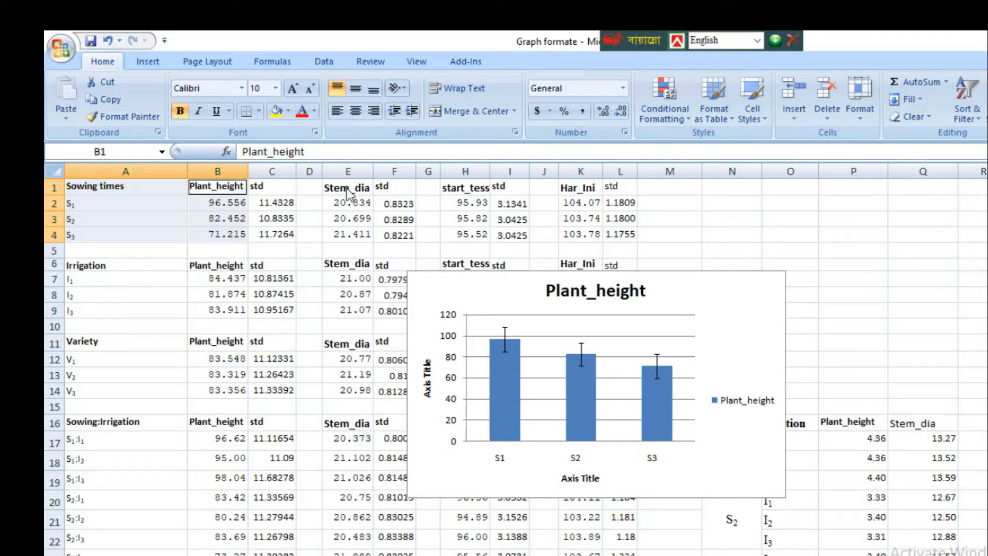
left_click_drag(347, 187, 341, 233)
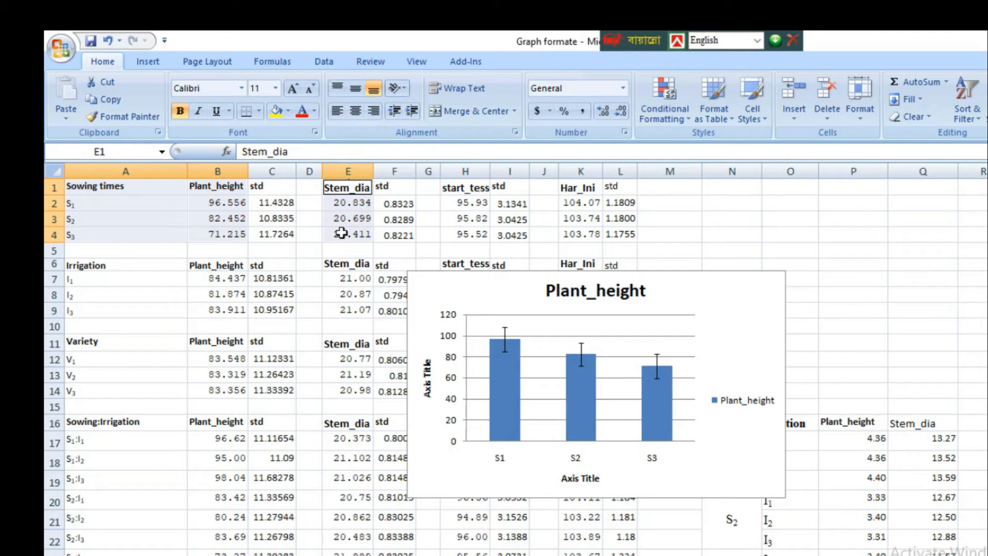
left_click(147, 62)
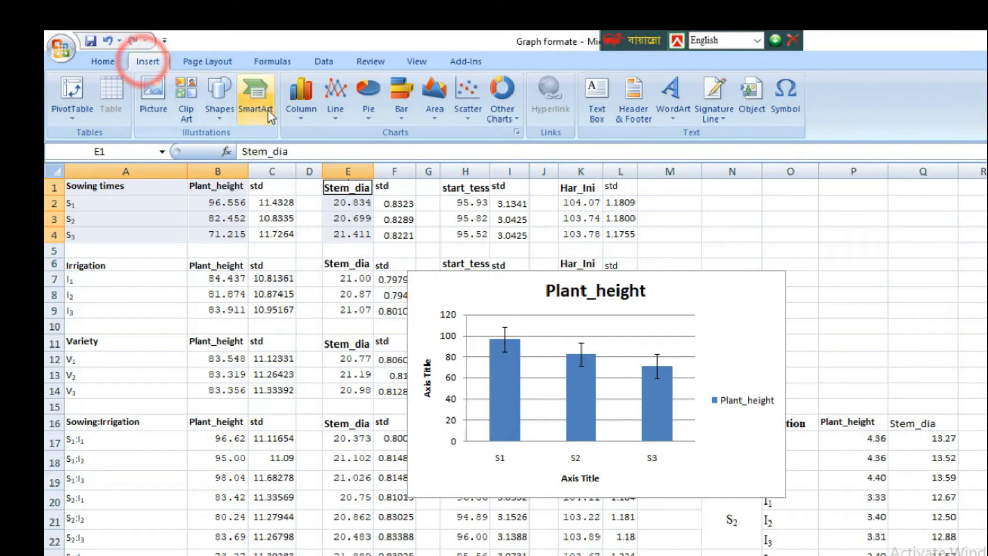
left_click(303, 120)
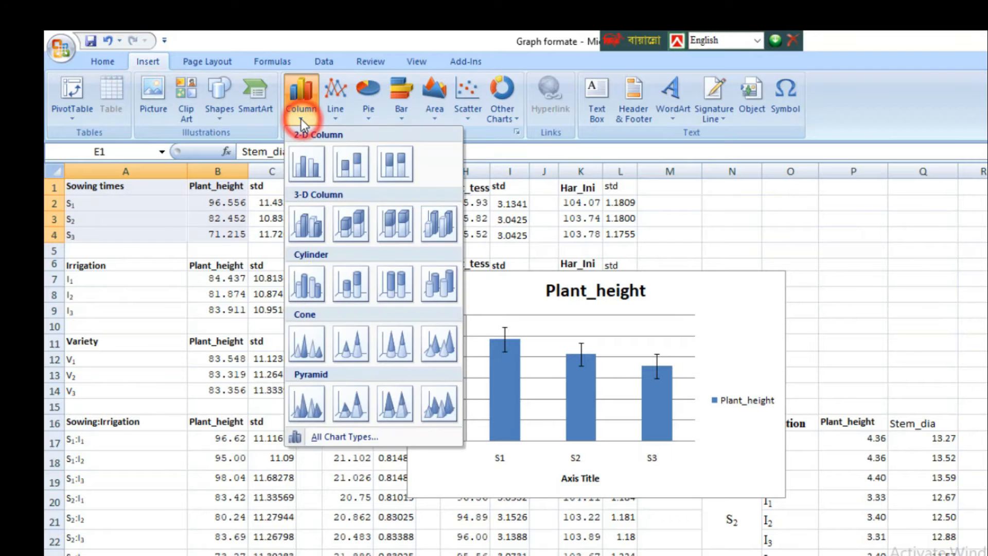
left_click(303, 170)
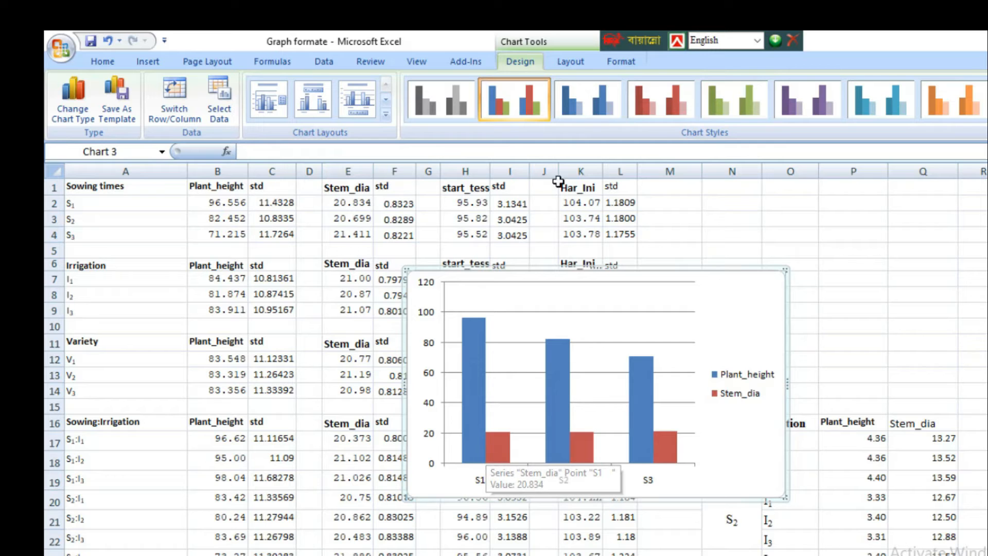
Step: Add vertical error bars to the Plant_height series of the new chart and set their error amount to Custom
left_click(570, 60)
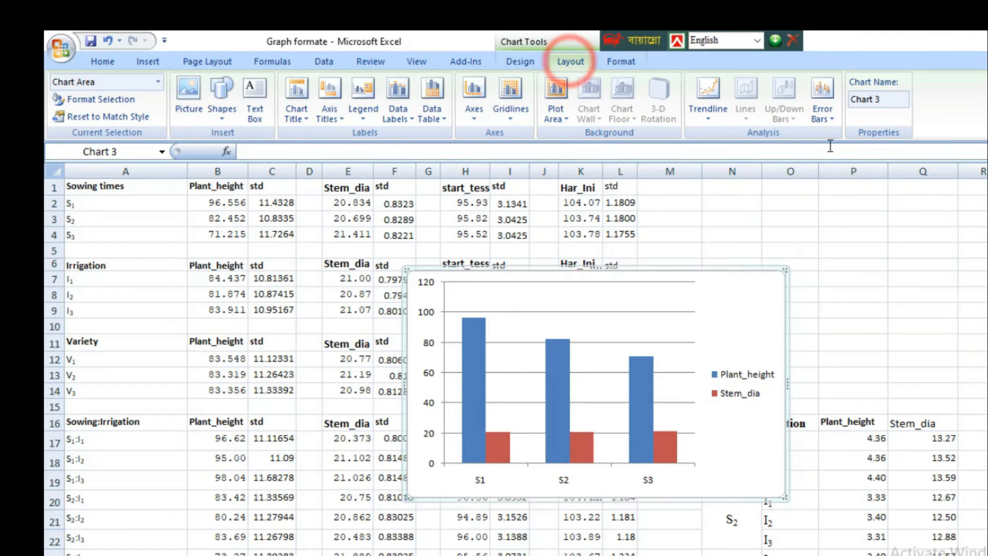
left_click(829, 116)
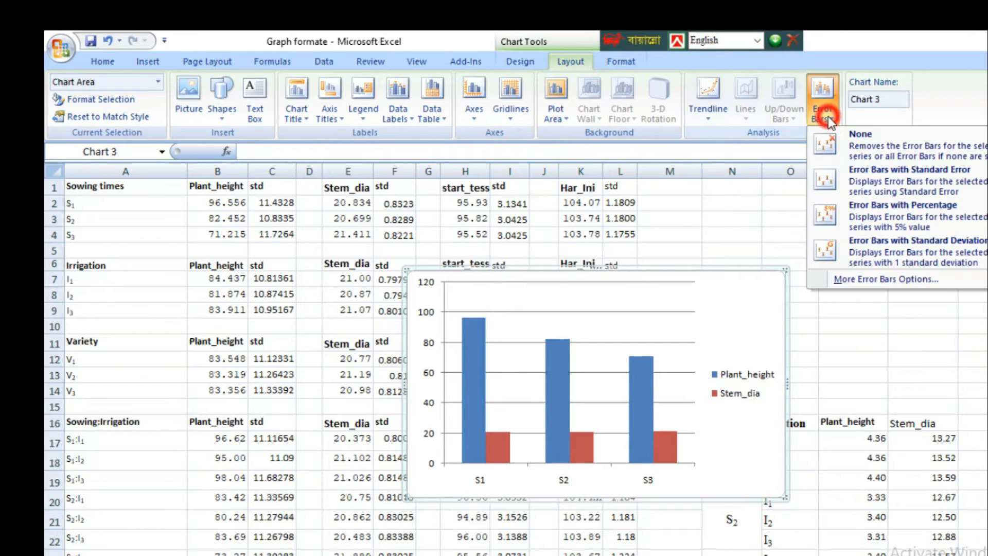
left_click(899, 278)
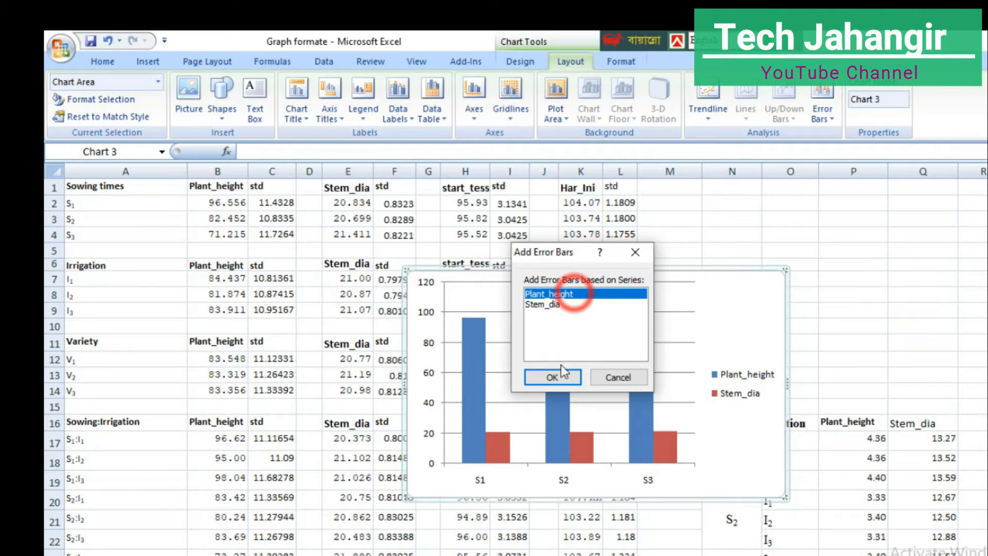
left_click(560, 374)
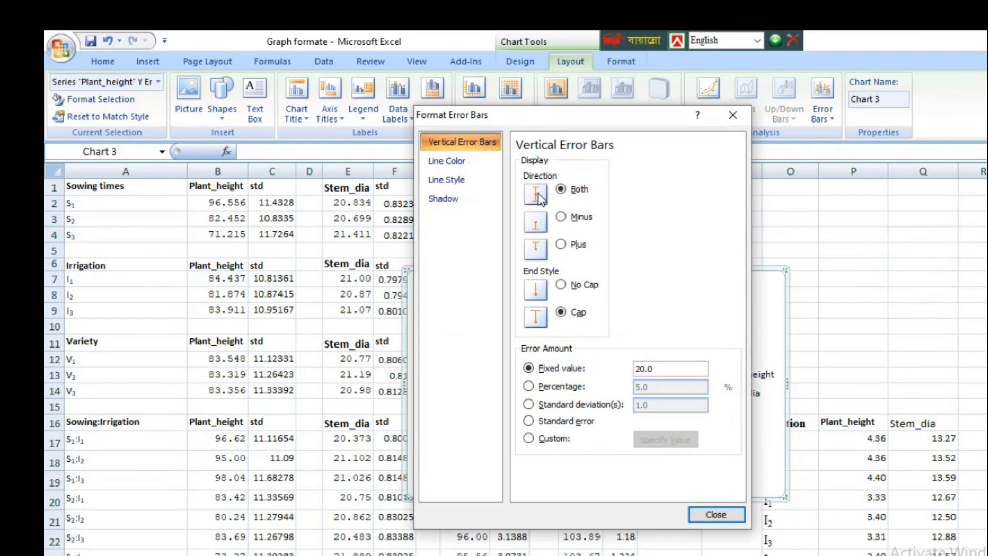
left_click(533, 438)
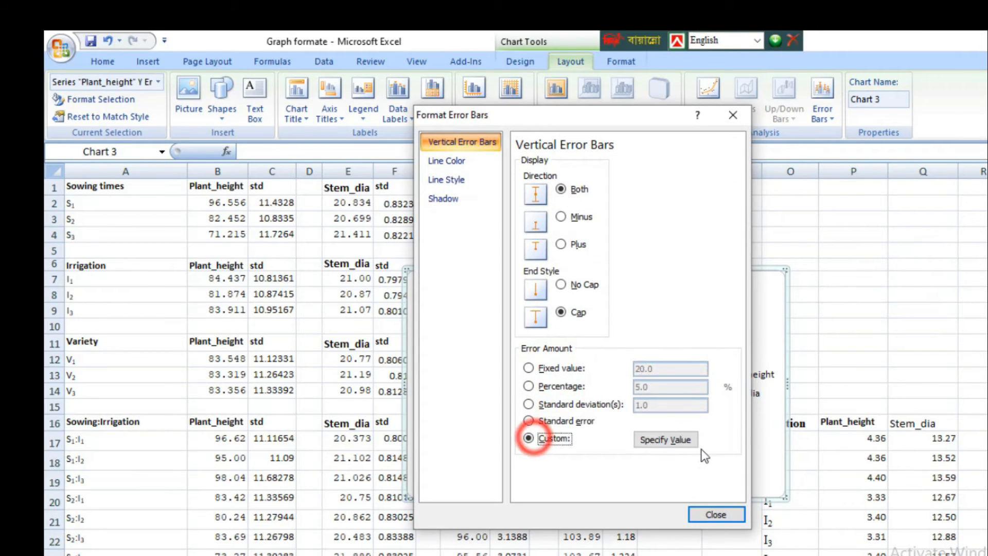
Step: Set the positive custom error value of the Plant_height series to its std range, Sheet2 C2:C4
left_click(669, 439)
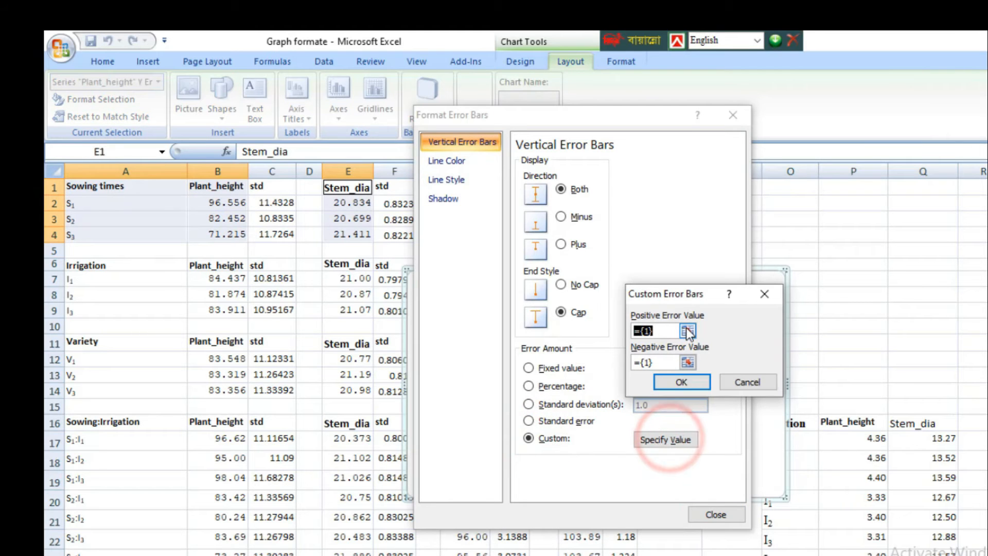
left_click(687, 327)
left_click_drag(275, 202, 276, 234)
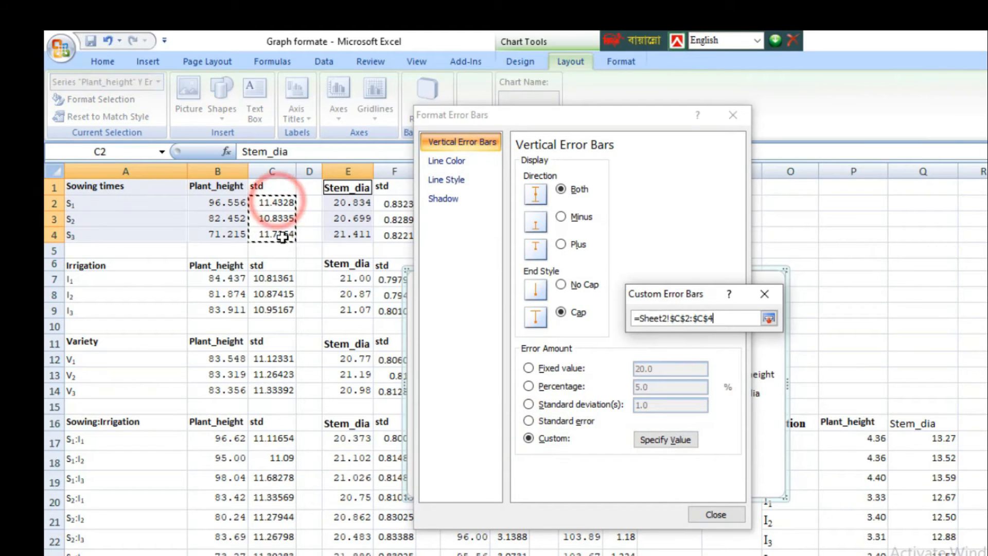
left_click(767, 317)
Step: Set the negative custom error value of the Plant_height series to C2:C4 and apply the error bar settings
left_click(684, 361)
left_click_drag(289, 204, 278, 235)
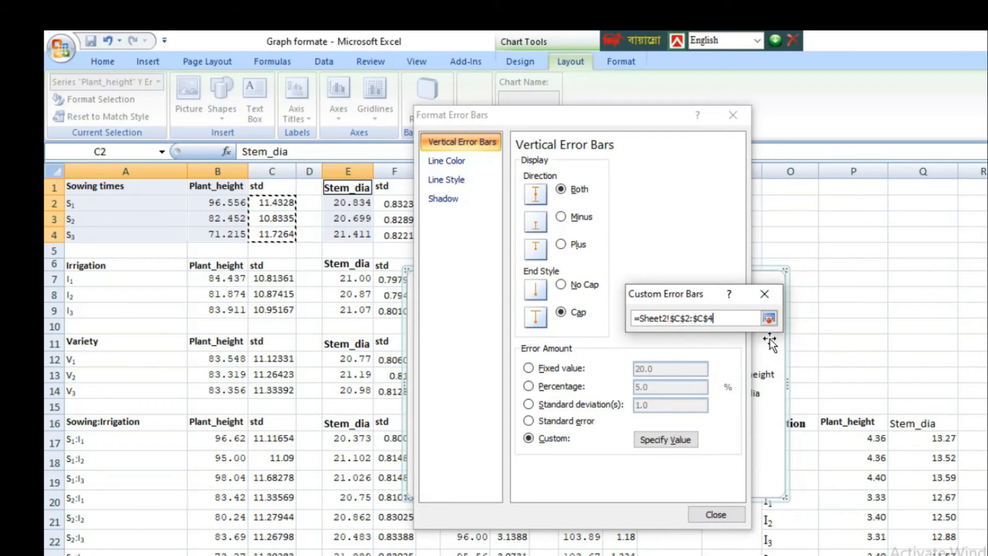
left_click(766, 319)
left_click(684, 319)
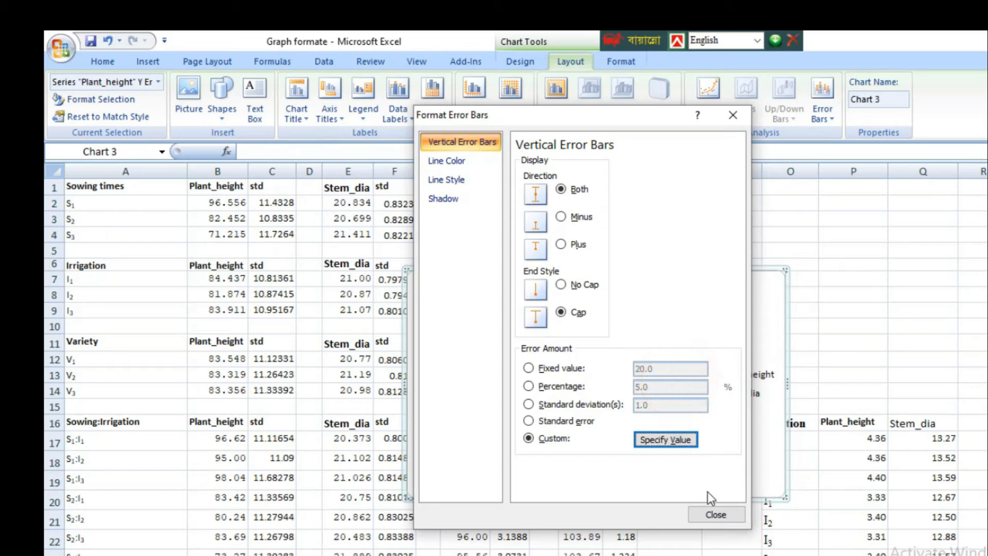
left_click(717, 514)
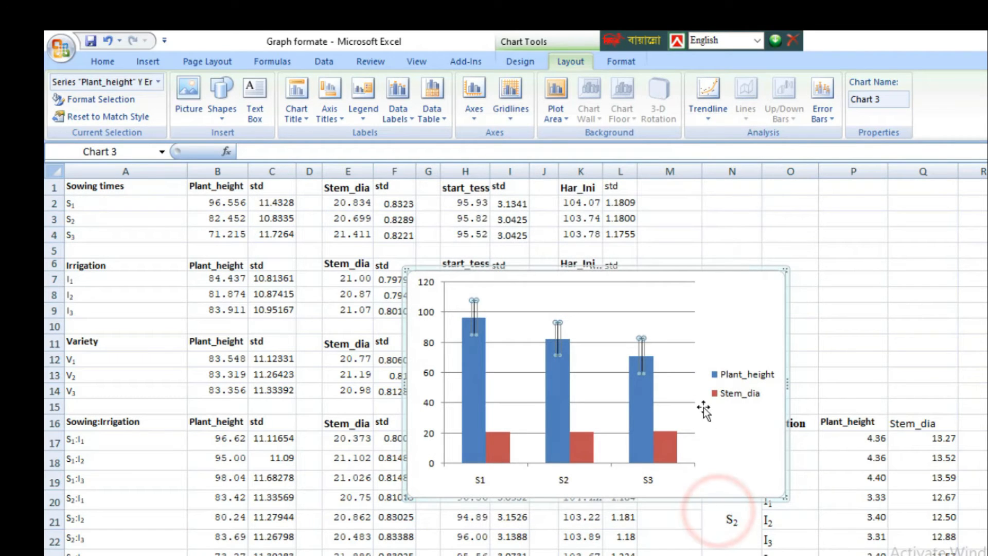
Step: Add vertical error bars to the Stem_dia series and set their error amount to Custom
left_click(823, 115)
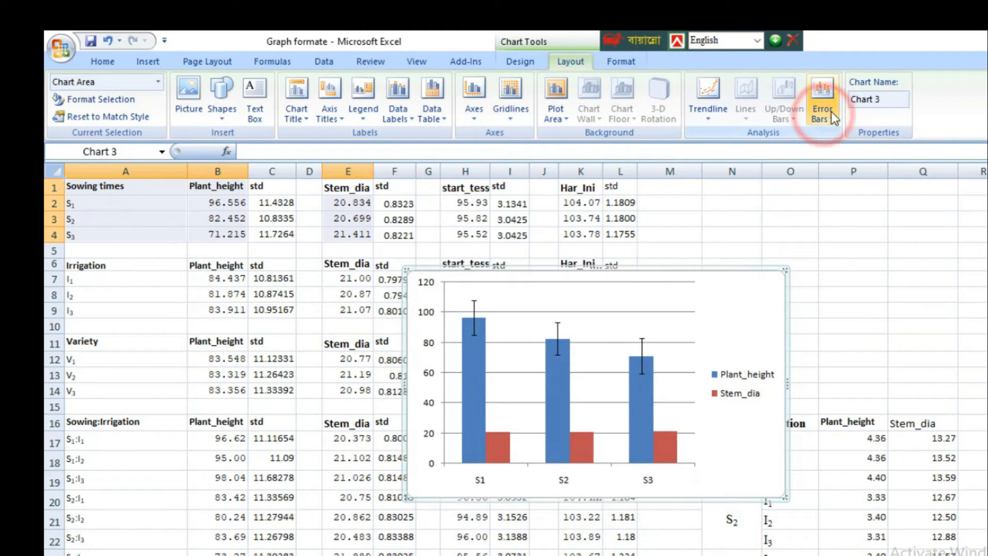
left_click(831, 114)
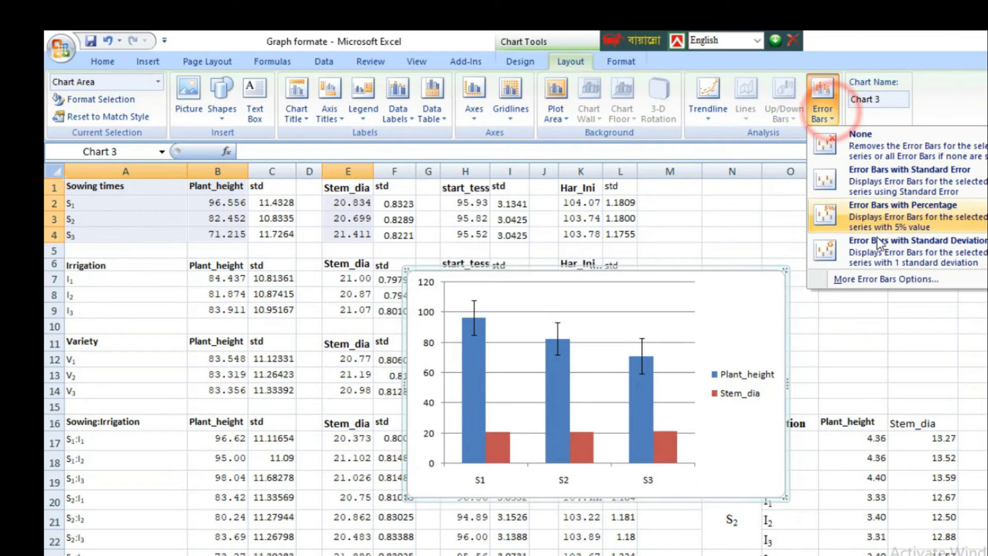
left_click(885, 278)
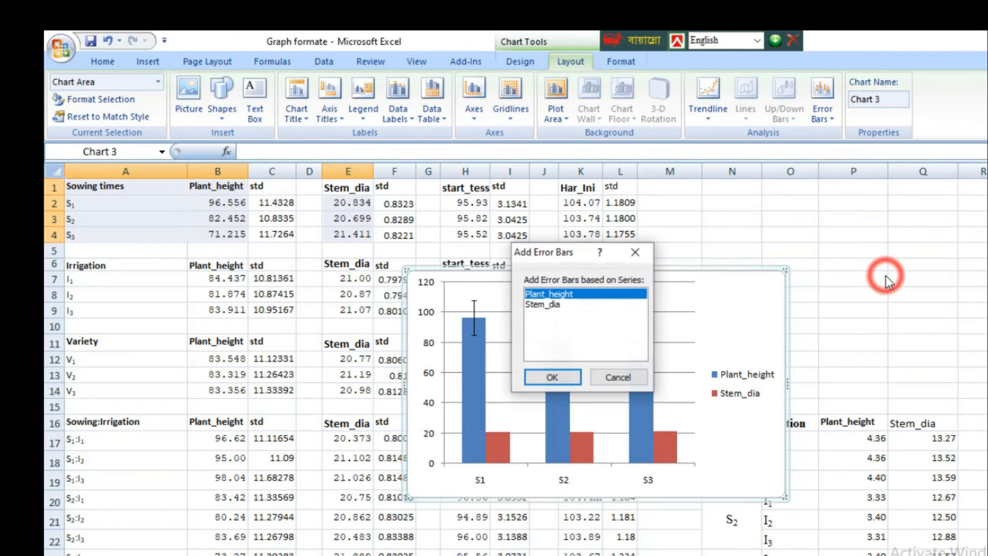
left_click(550, 306)
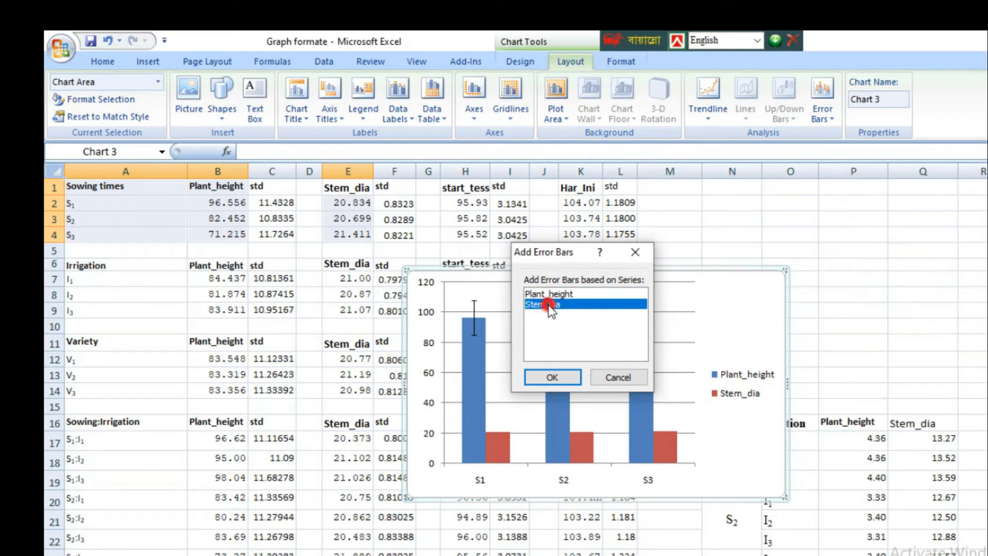
left_click(557, 377)
left_click(527, 438)
Step: Set the positive custom error value of the Stem_dia series to its std range, Sheet2 F2:F4
left_click(649, 440)
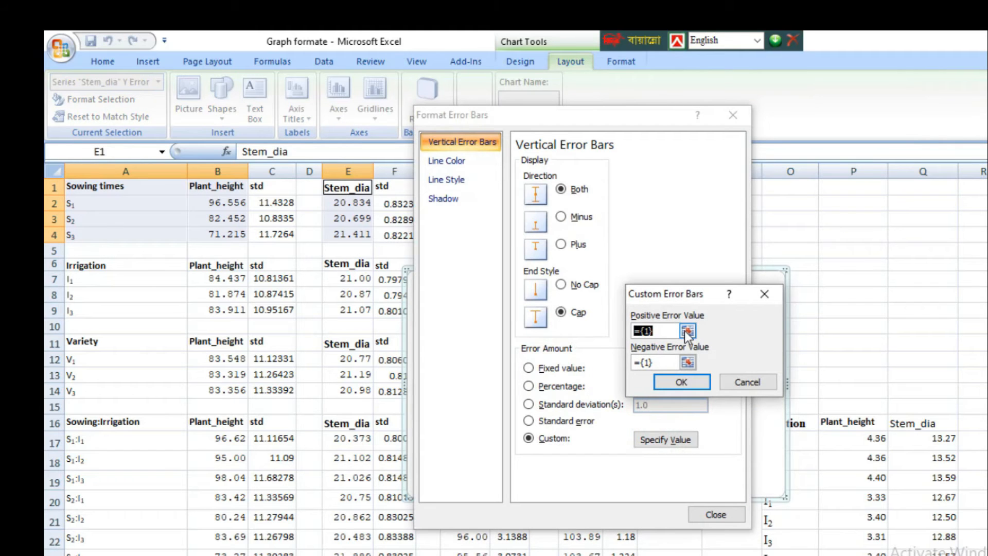
left_click(686, 332)
left_click_drag(396, 203, 396, 235)
left_click(768, 319)
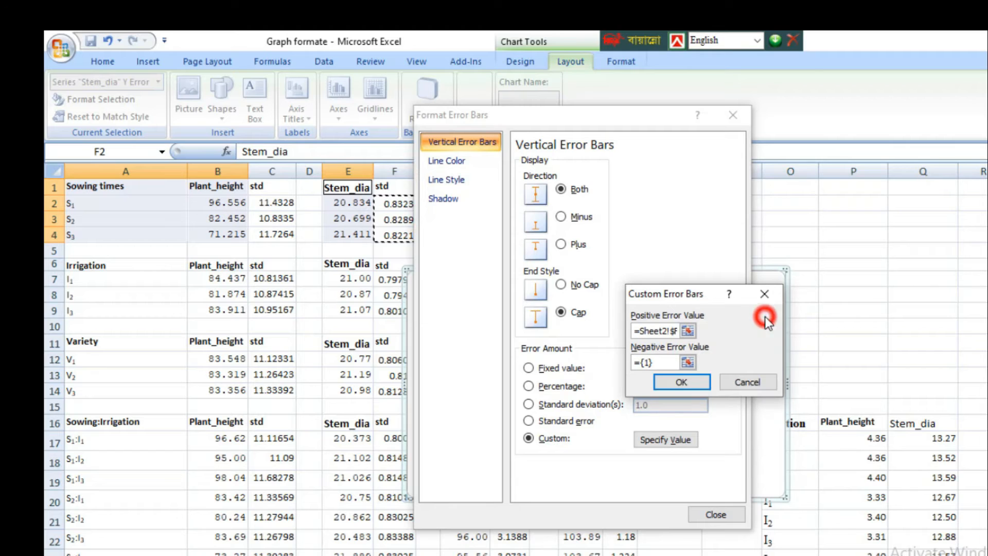
Step: Set the negative custom error value of the Stem_dia series to F2:F4 and apply the error bar settings
left_click(687, 362)
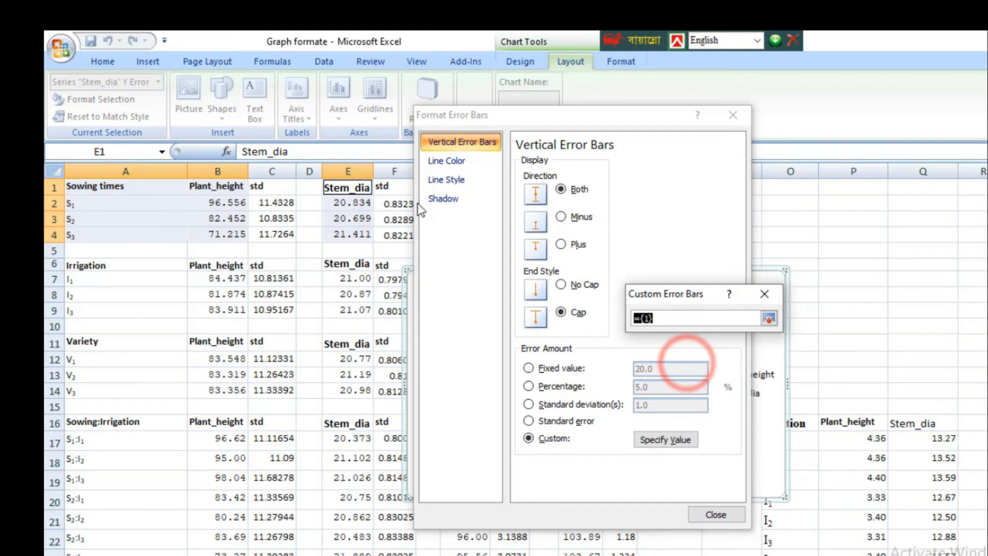
left_click_drag(395, 203, 396, 235)
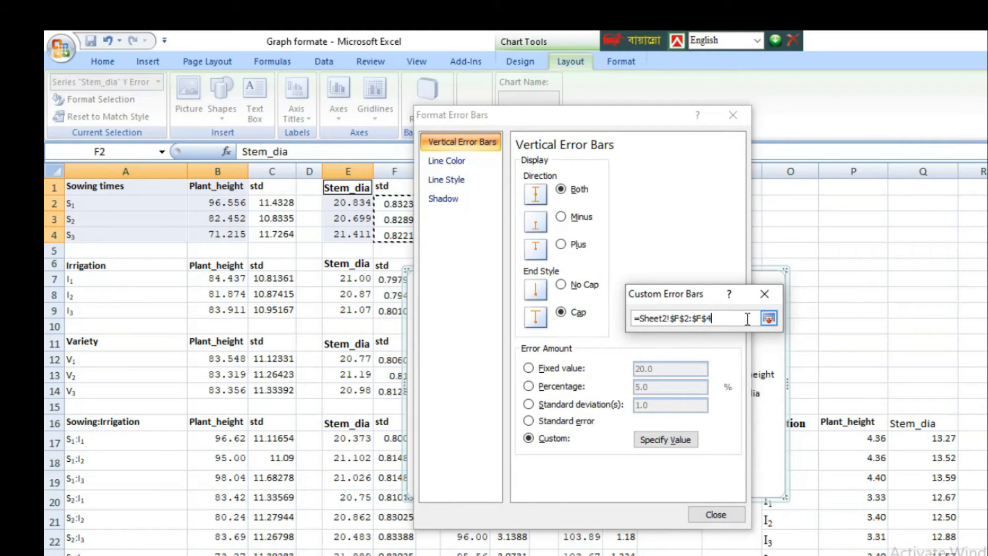
left_click(768, 319)
left_click(685, 381)
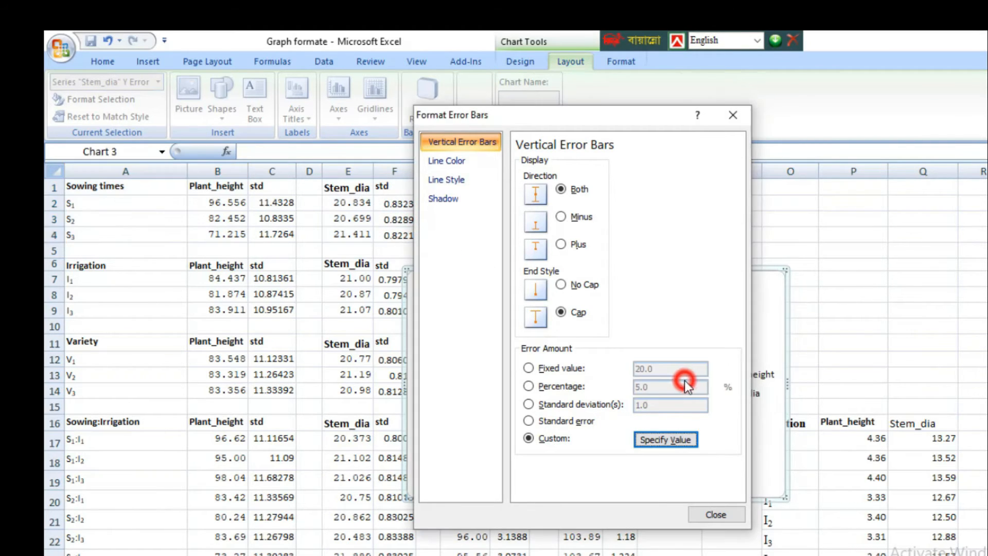
left_click(716, 516)
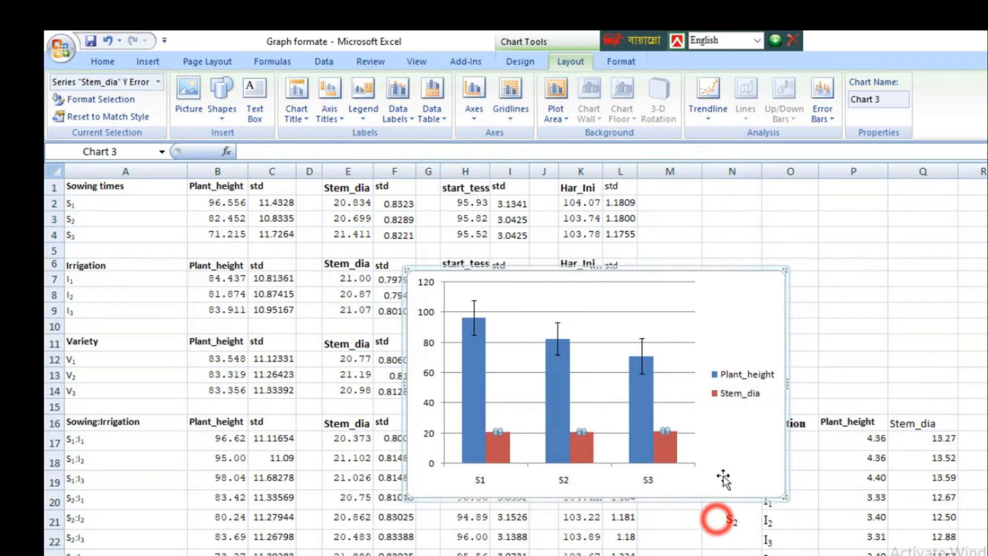
left_click(715, 317)
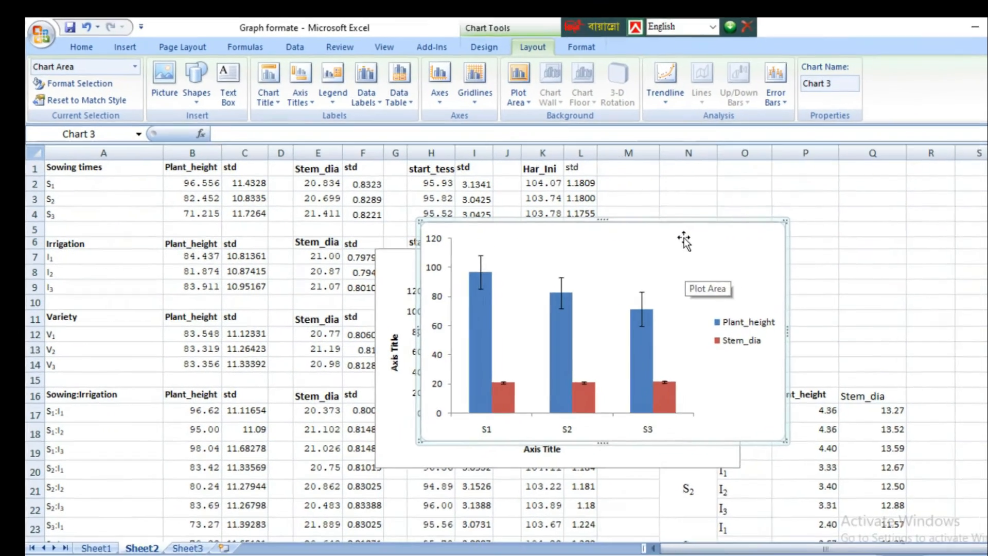
Step: Move the sowing-time chart of Plant_height and Stem_dia to a new chart sheet
right_click(726, 261)
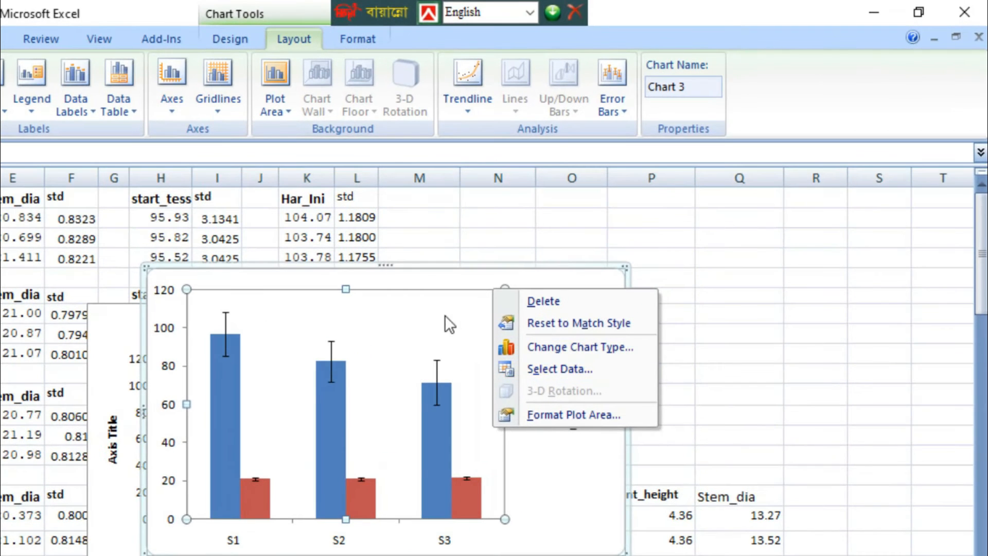
right_click(539, 291)
left_click(629, 474)
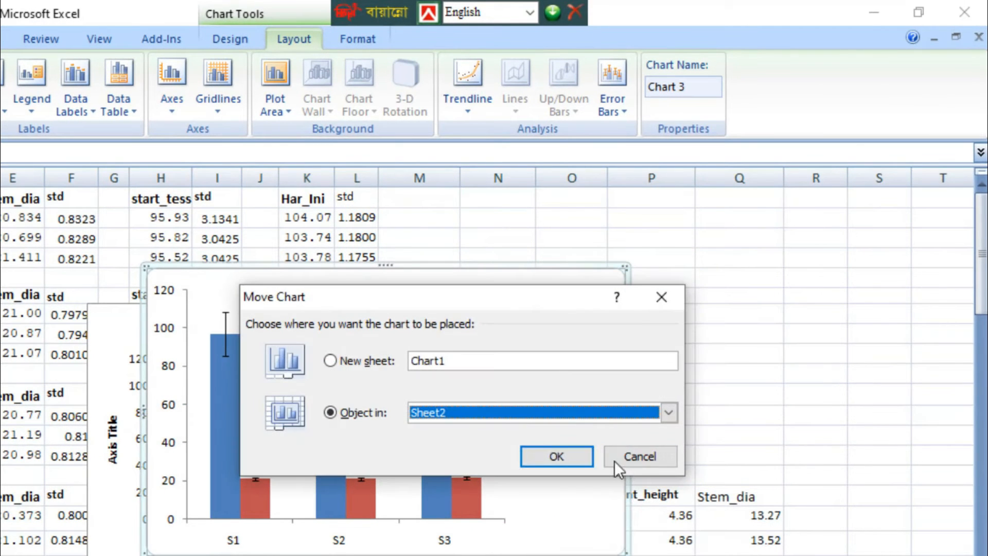
left_click(330, 360)
left_click(556, 456)
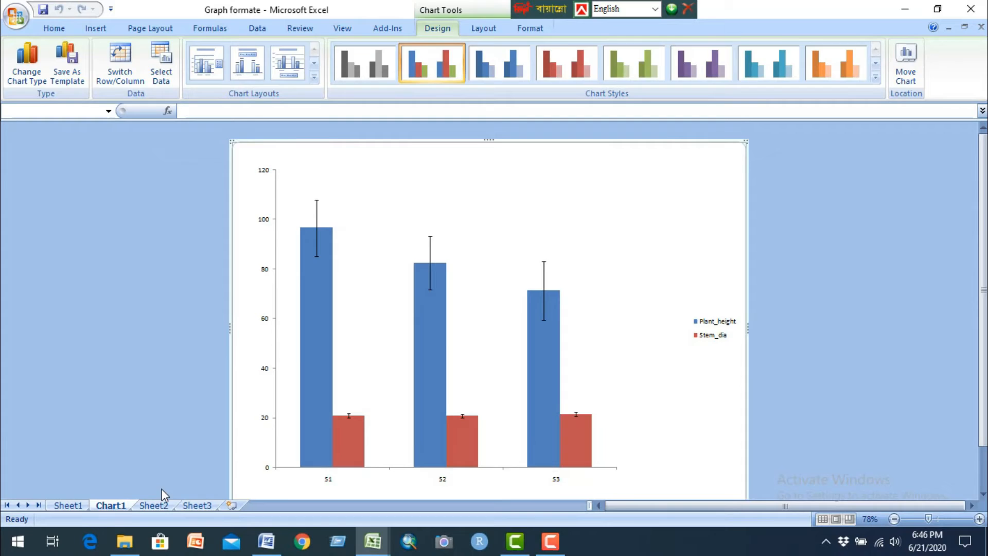
Step: On Sheet2, insert a clustered column chart of Plant_height and Stem_dia for Sowing:Irrigation from A16:B25 and E16:E25
left_click(154, 504)
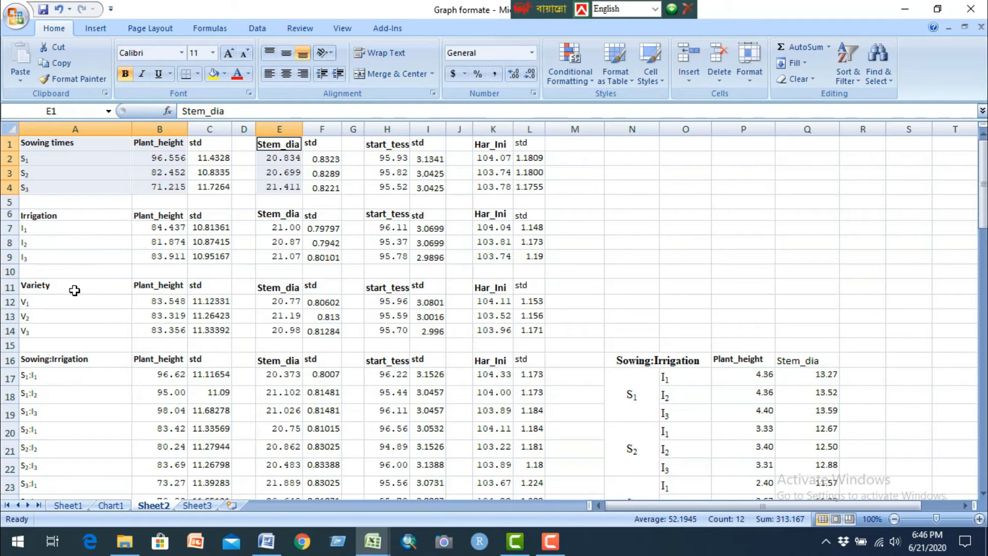
scroll(221, 283, "down", 4)
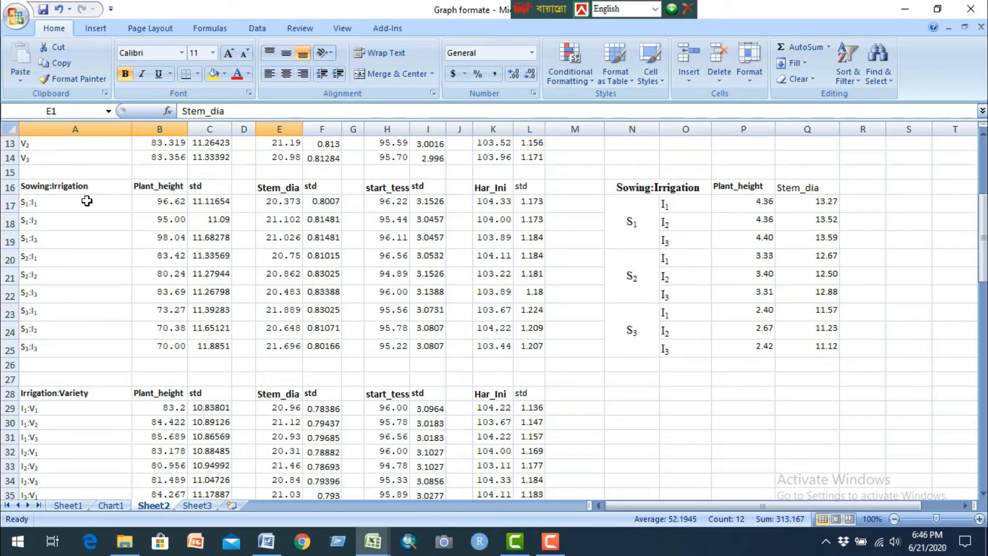
left_click_drag(91, 187, 93, 347)
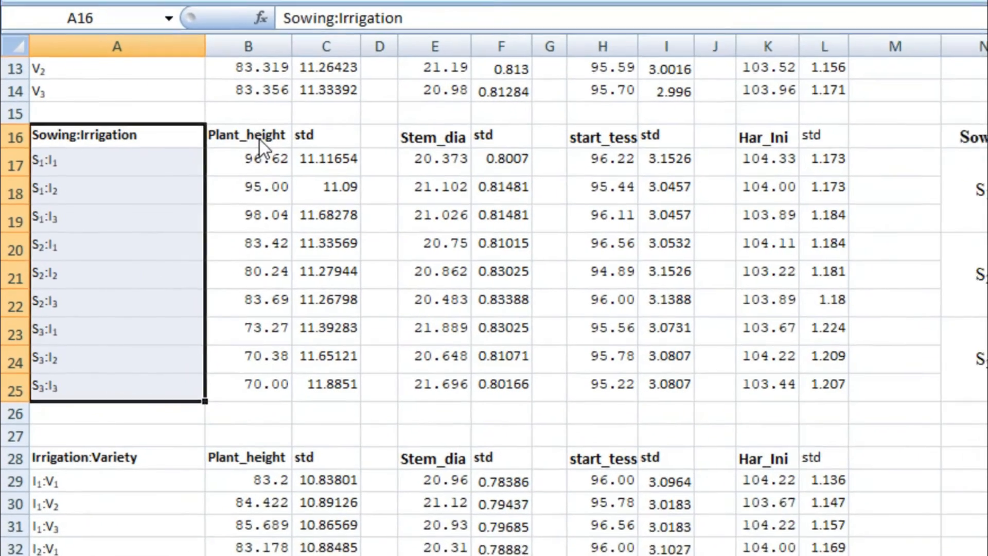
left_click_drag(167, 186, 171, 346)
left_click_drag(452, 129, 463, 390)
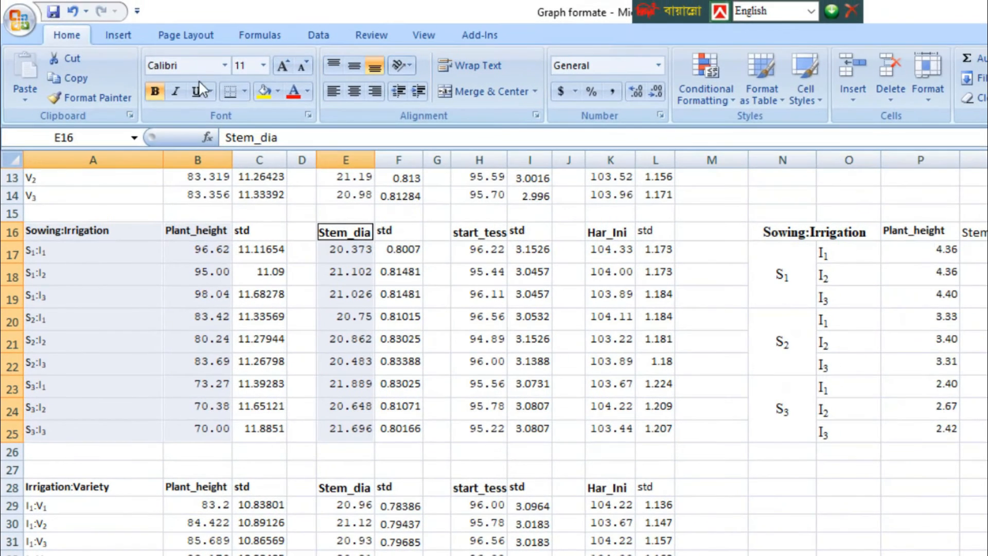
left_click(122, 35)
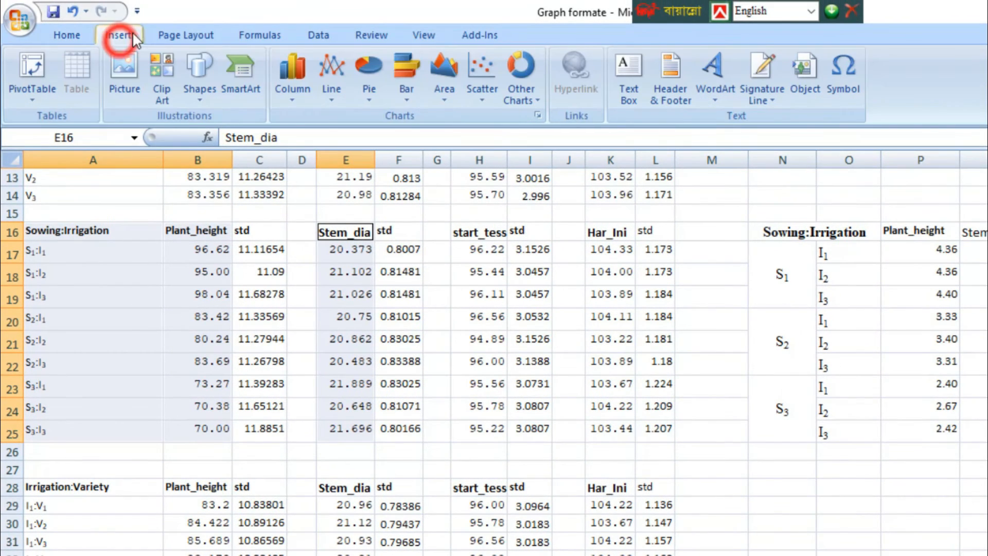
left_click(290, 86)
left_click(302, 152)
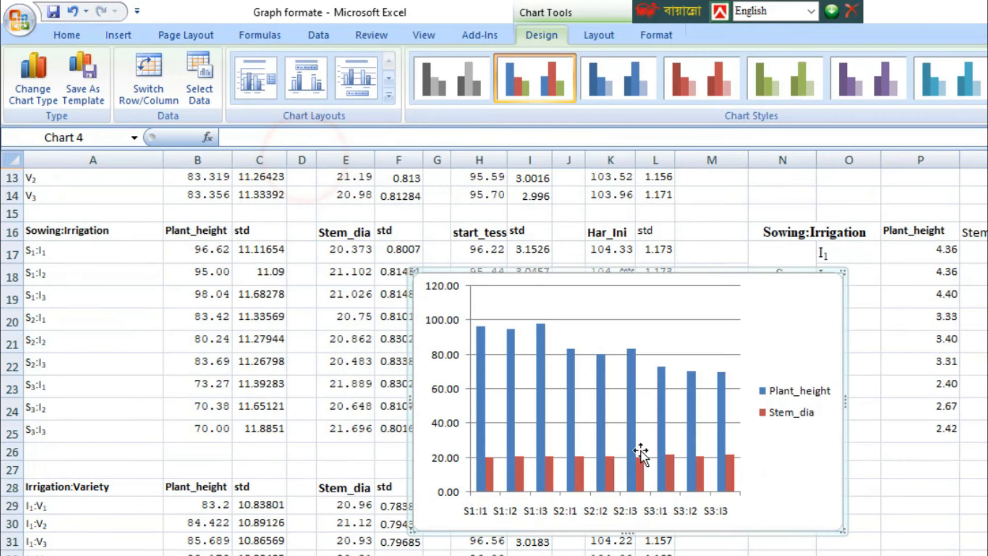
Step: Try a layout with chart and axis titles on the Sowing:Irrigation column chart and delete the chart
left_click(388, 94)
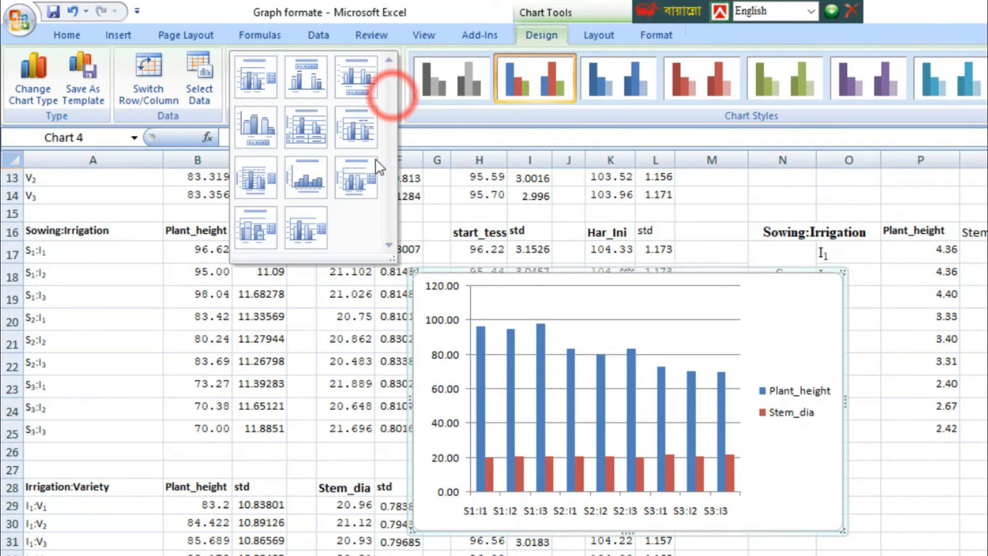
left_click(362, 181)
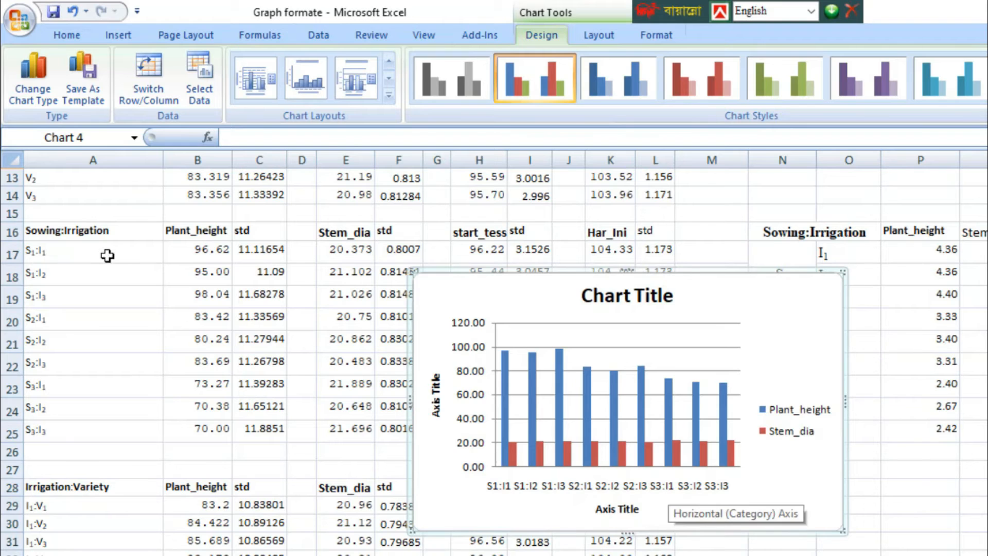
key("Delete")
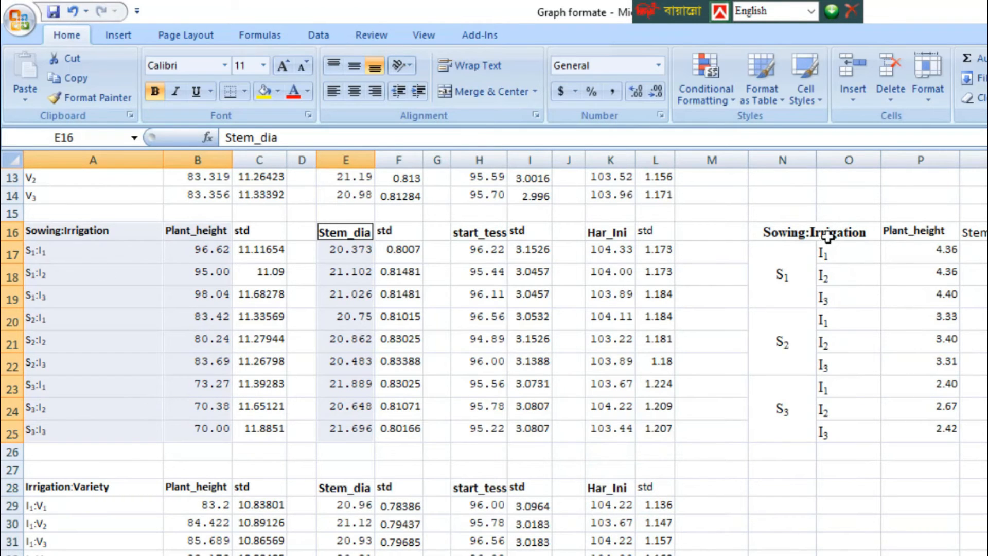
Step: Compare the combined Sowing:Irrigation labels in column A with the separate sowing and irrigation labels in N17:O25
left_click_drag(54, 254, 66, 441)
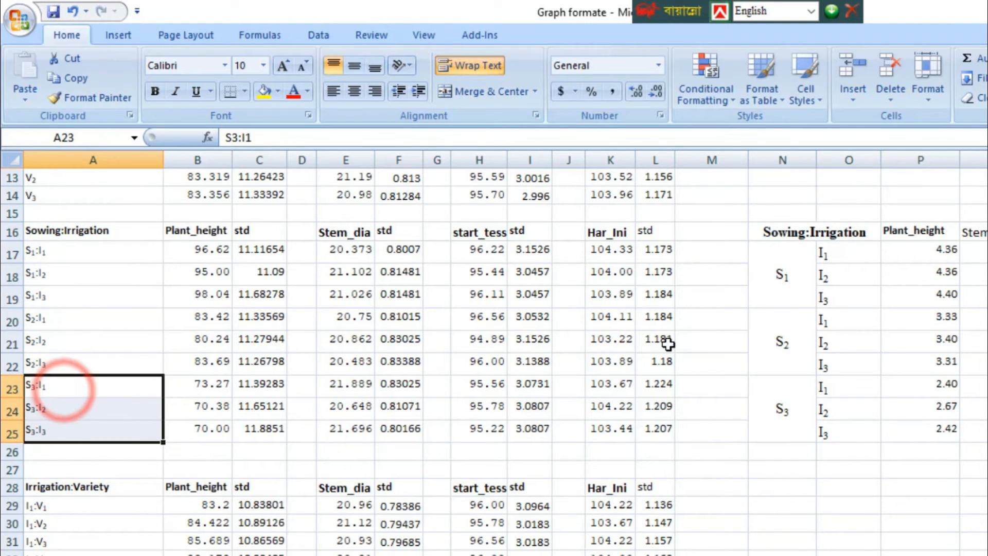
left_click(761, 280)
left_click(782, 288)
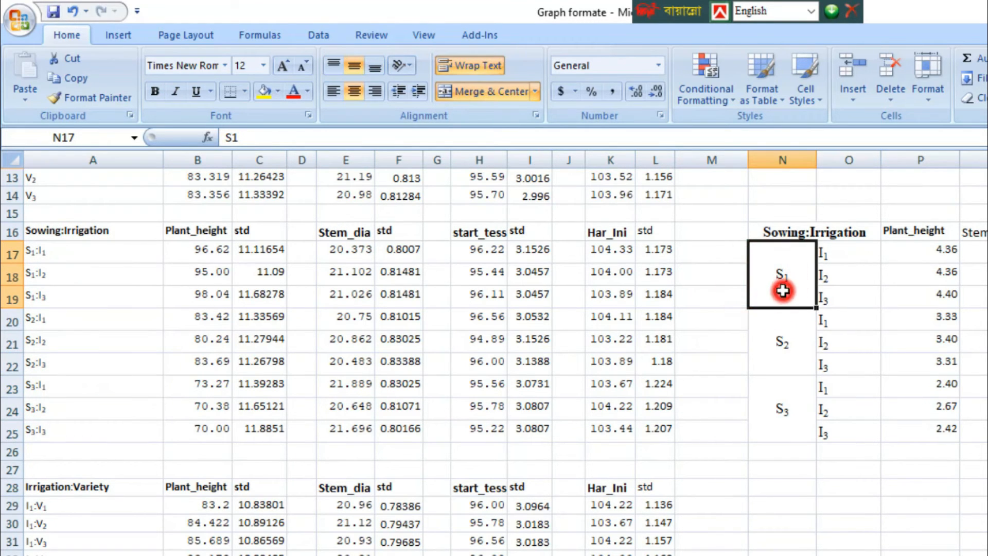
left_click(832, 251)
left_click(841, 275)
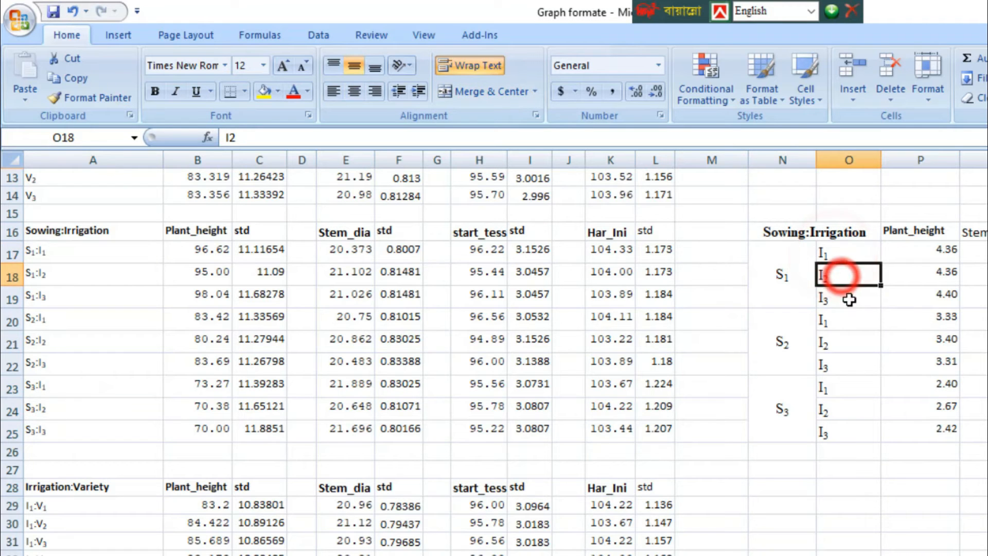
left_click(849, 299)
left_click(787, 334)
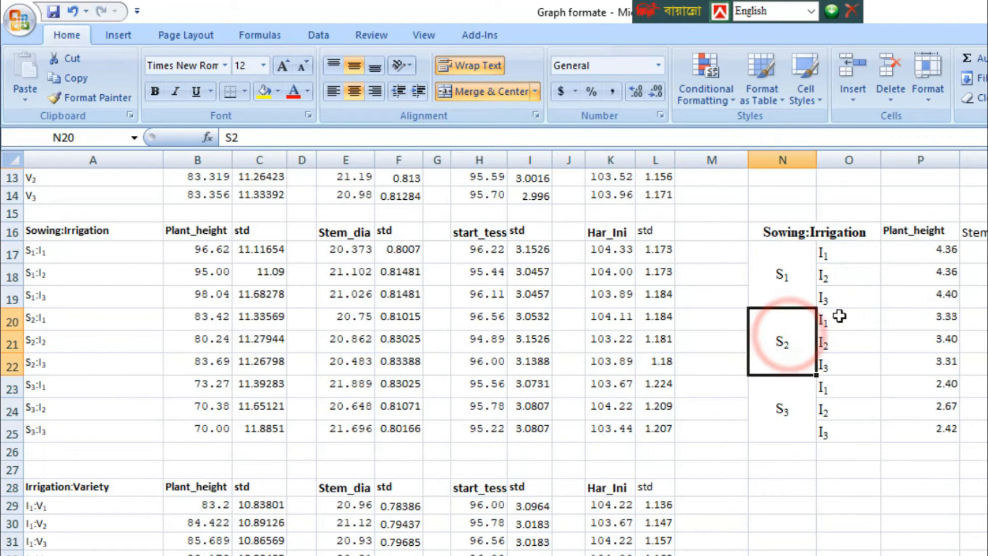
left_click(839, 316)
left_click(848, 342)
left_click(854, 364)
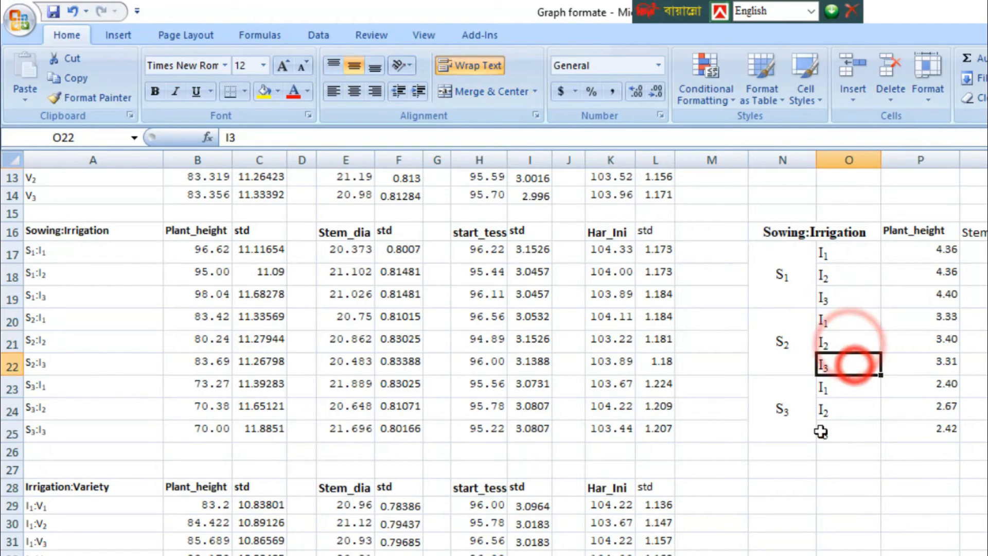
left_click(775, 406)
left_click(849, 387)
left_click(855, 410)
left_click(853, 432)
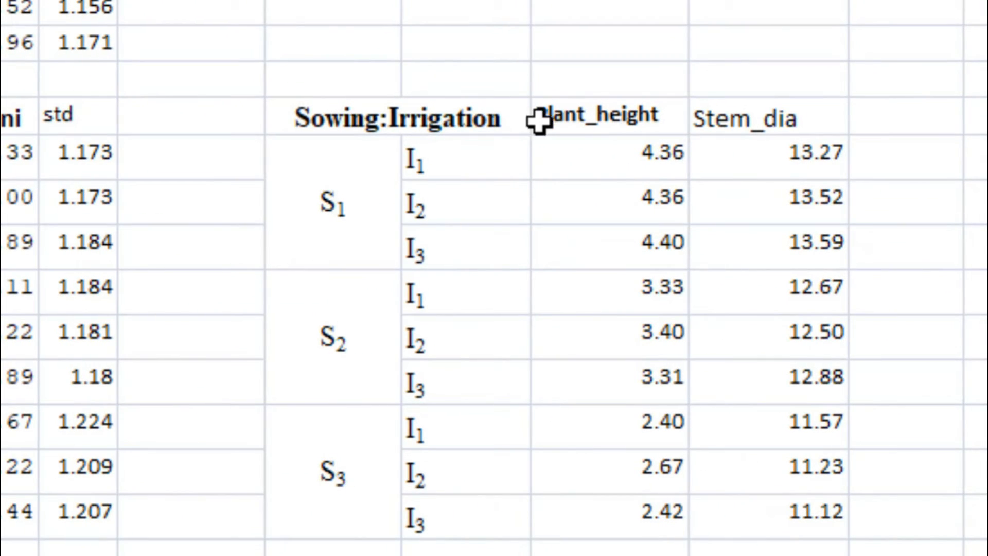
Step: Insert a clustered column chart from the Sowing:Irrigation table N16:Q25 and apply a layout with chart and axis titles
left_click(540, 120)
left_click(760, 120)
key("ctrl+a")
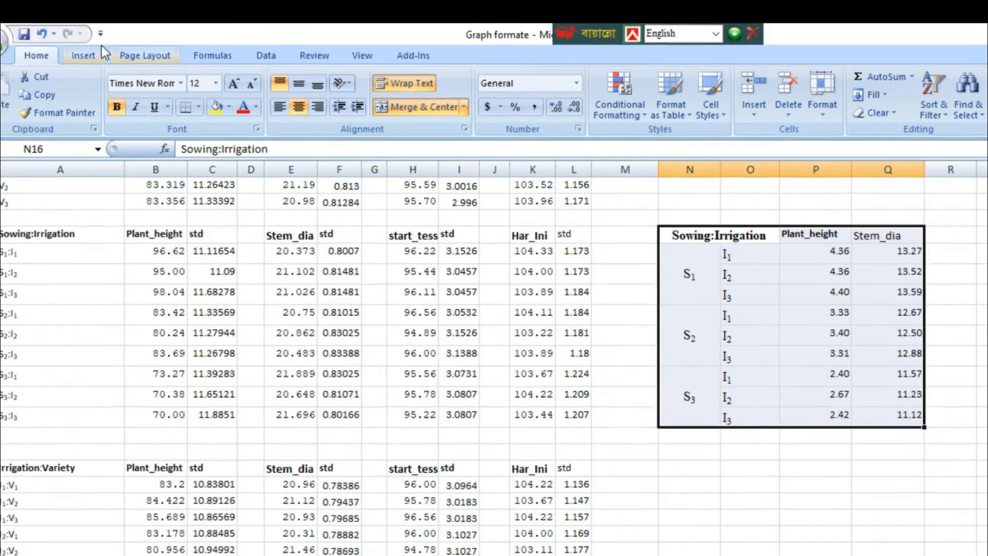
left_click(106, 61)
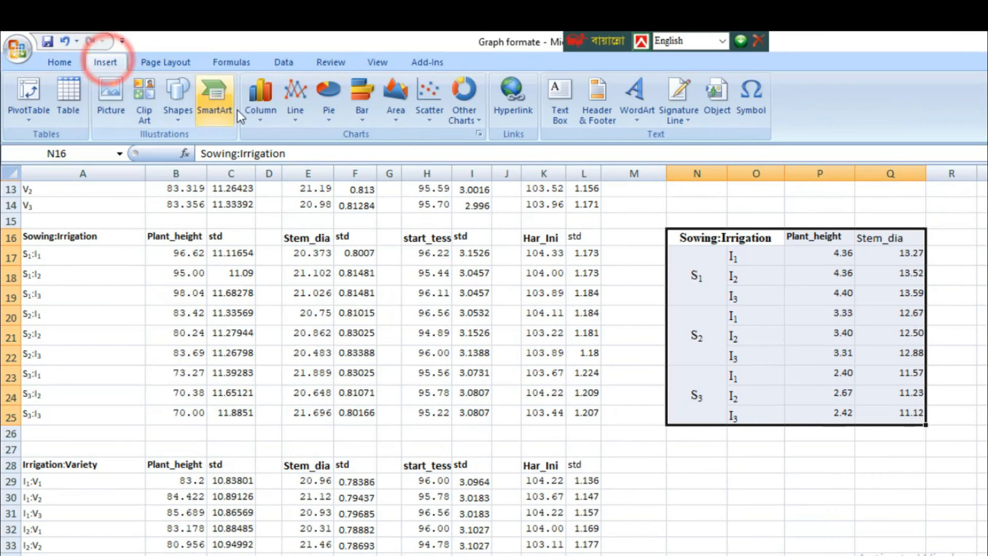
left_click(257, 119)
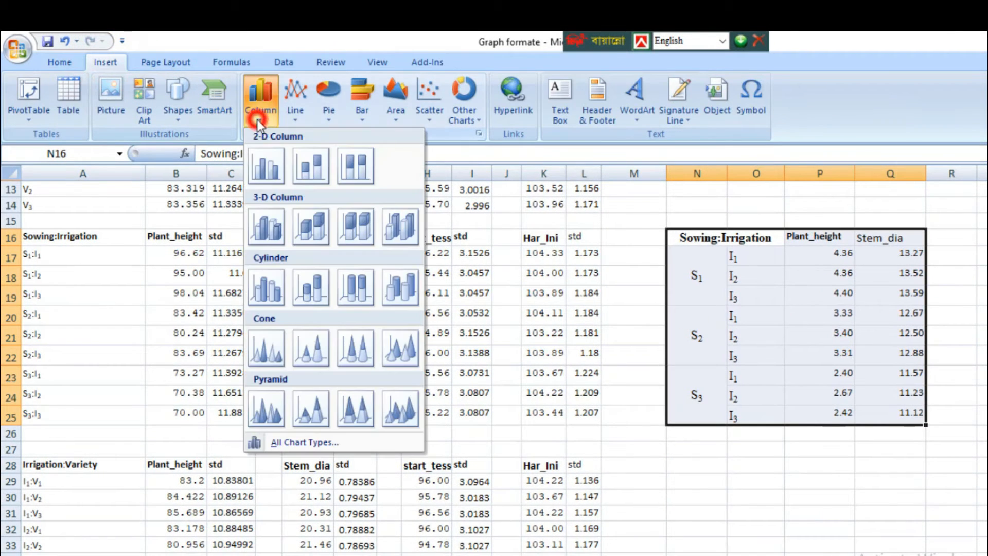
left_click(266, 172)
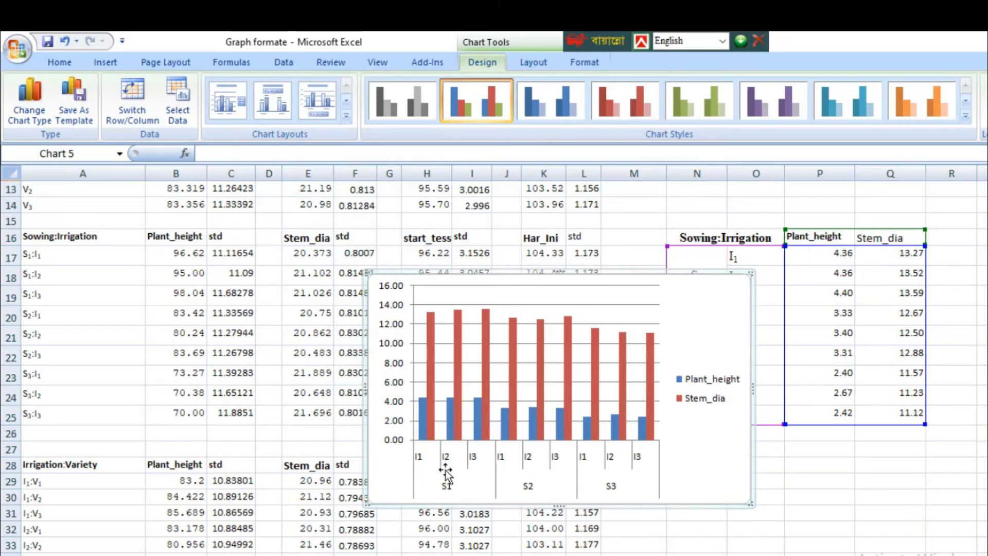
left_click(346, 116)
left_click(323, 196)
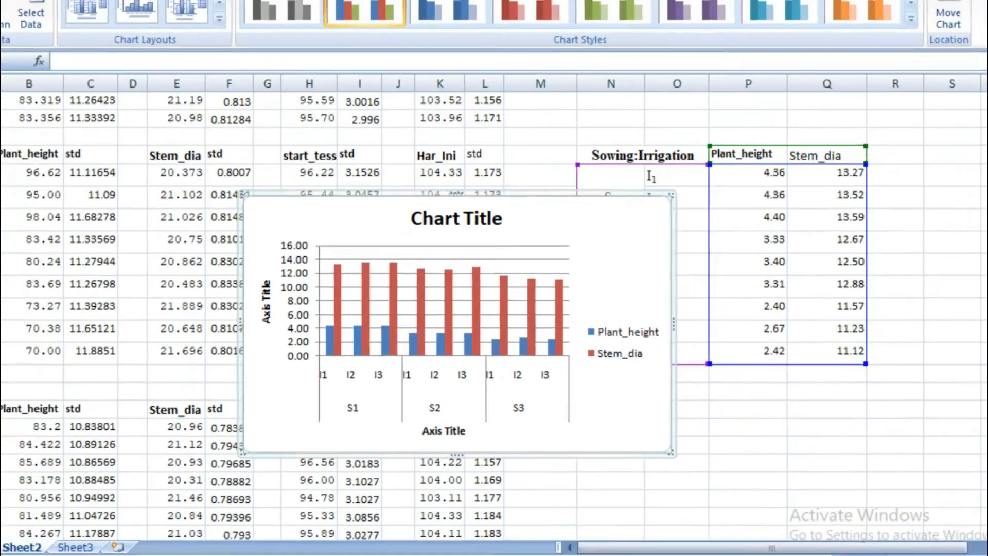
Step: Add custom error bars to the Plant_height series with its std range, Sheet2 C17:C25, as positive error value
left_click(491, 28)
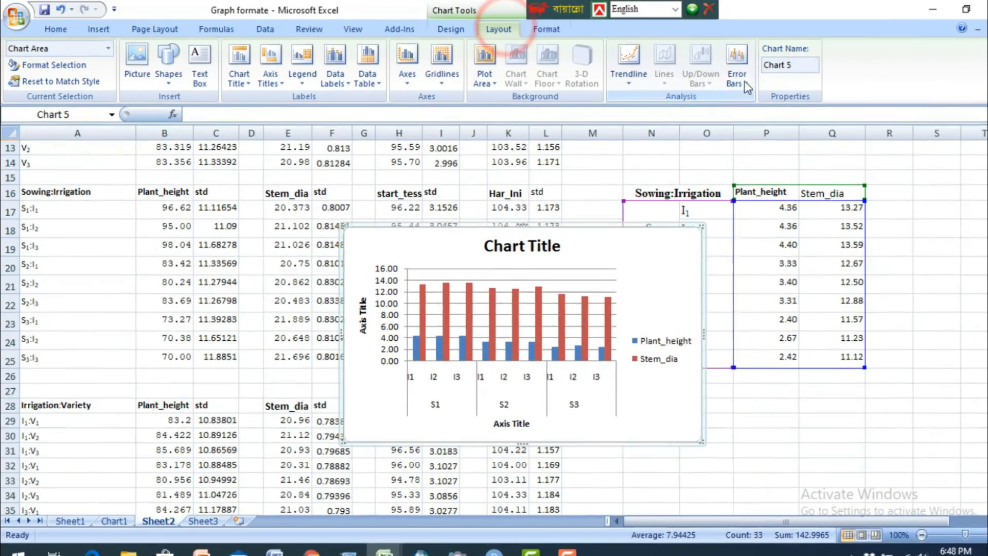
left_click(753, 77)
left_click(817, 241)
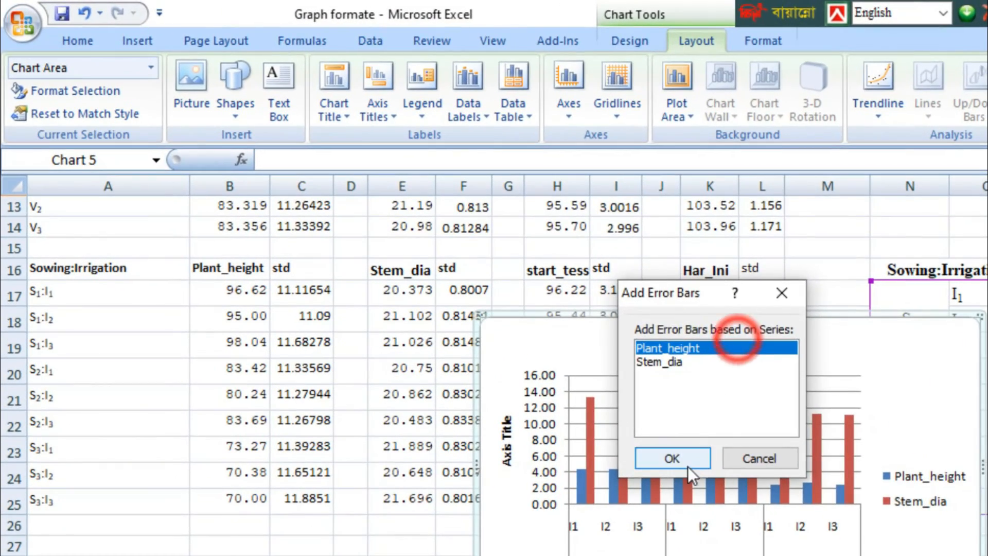
left_click(642, 436)
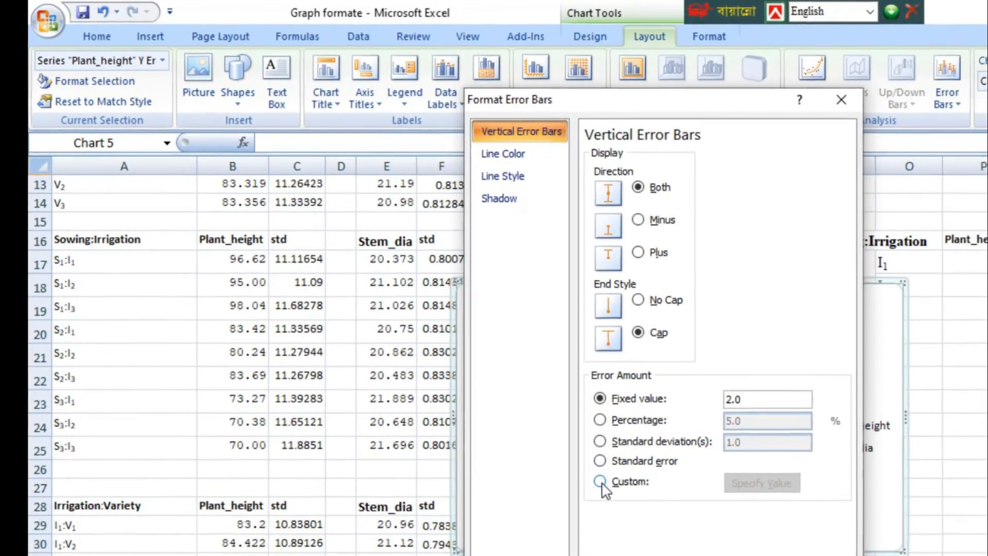
left_click(641, 539)
left_click(802, 540)
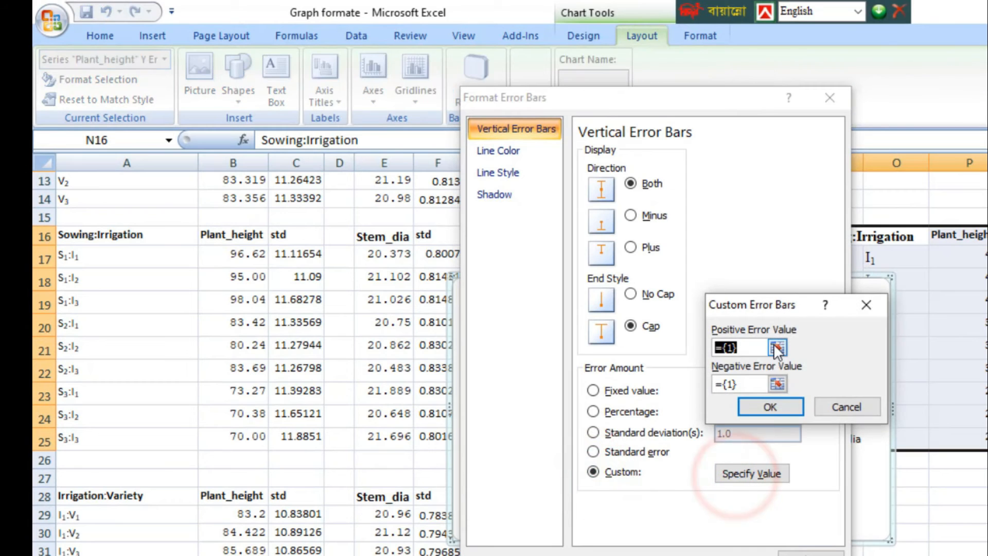
left_click(773, 344)
left_click_drag(296, 254, 309, 436)
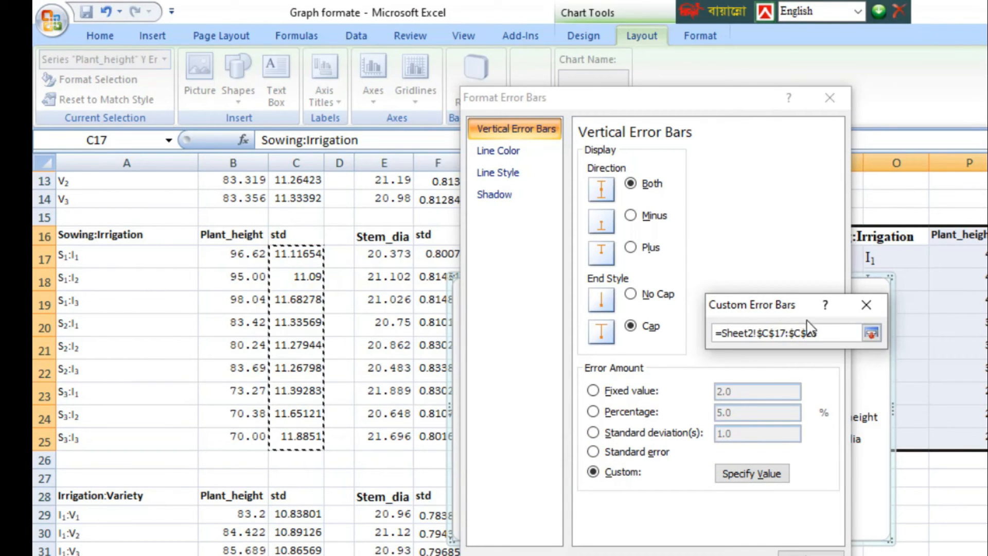
left_click(870, 334)
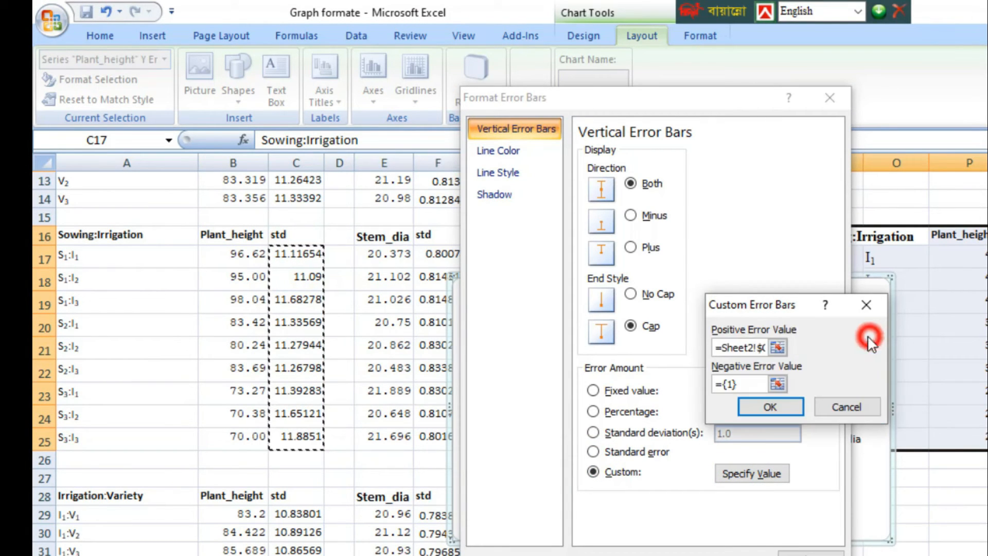
Step: Set the negative custom error value of the Plant_height series to C17:C25 and apply the error bar settings
left_click(777, 384)
left_click_drag(319, 263, 316, 440)
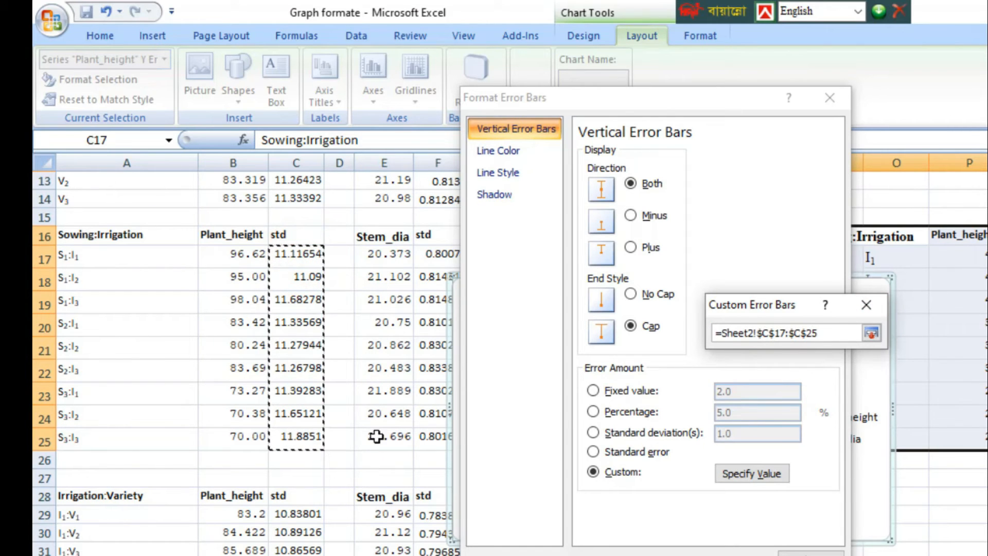
left_click(870, 333)
left_click(768, 406)
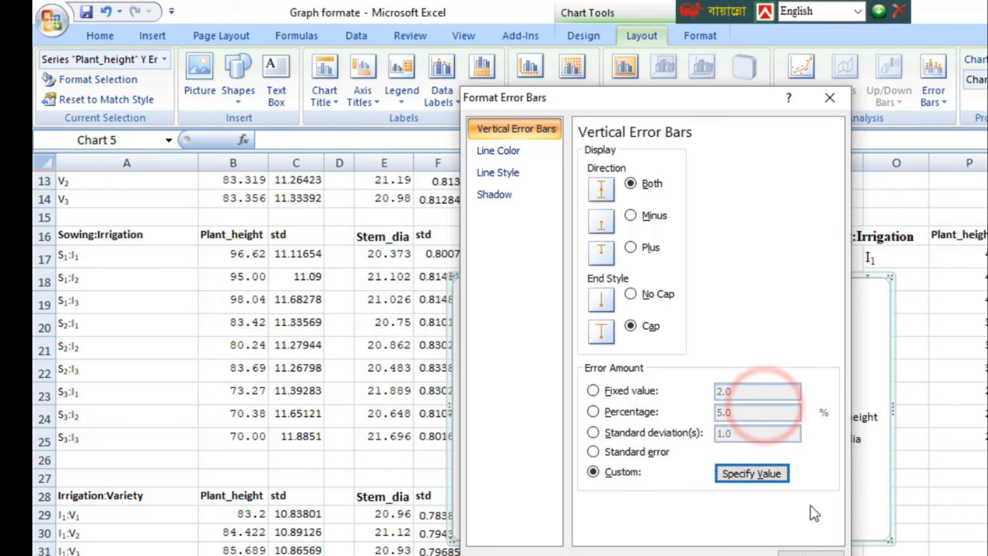
left_click(809, 549)
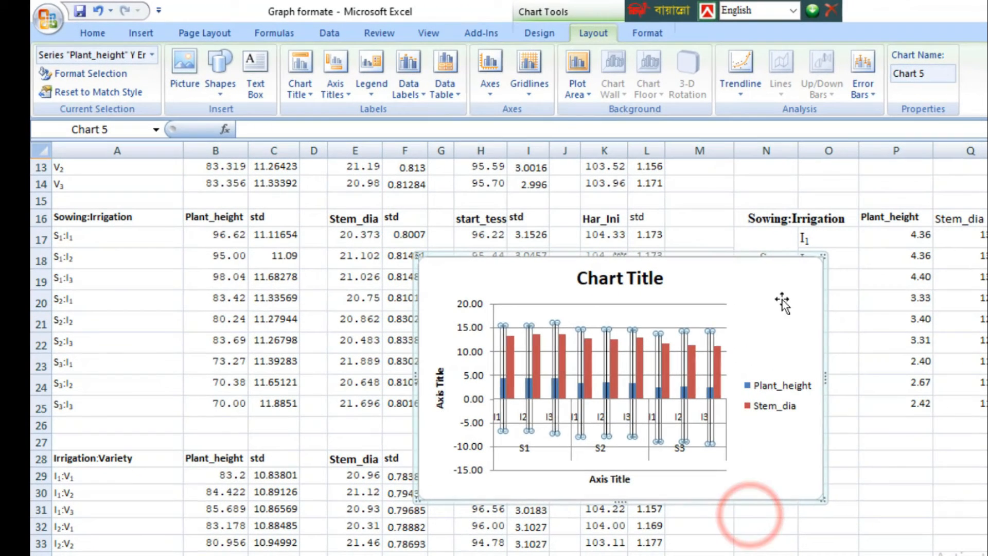
Step: Add custom error bars to the Stem_dia series with its std range, Sheet2 F17:F25, as positive error value
left_click(788, 273)
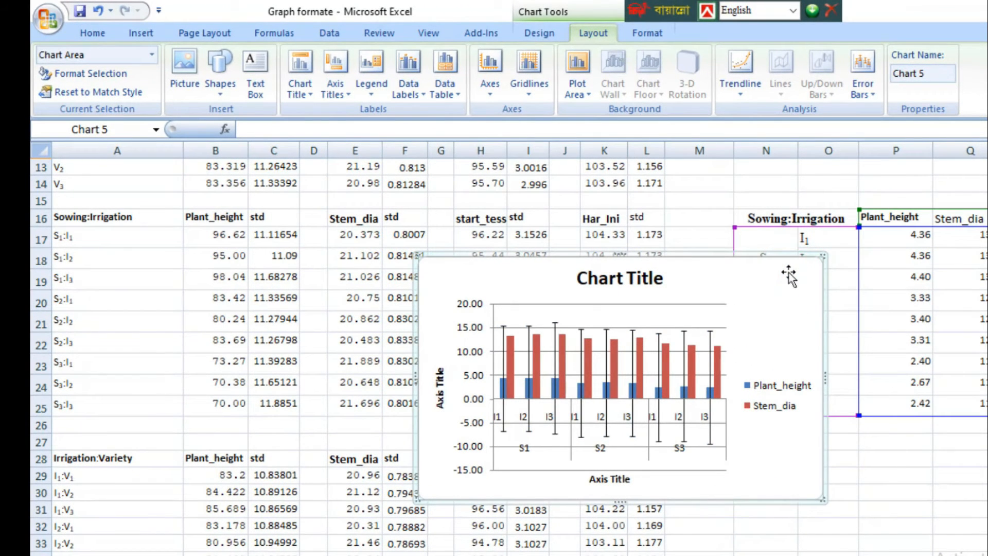
left_click(862, 90)
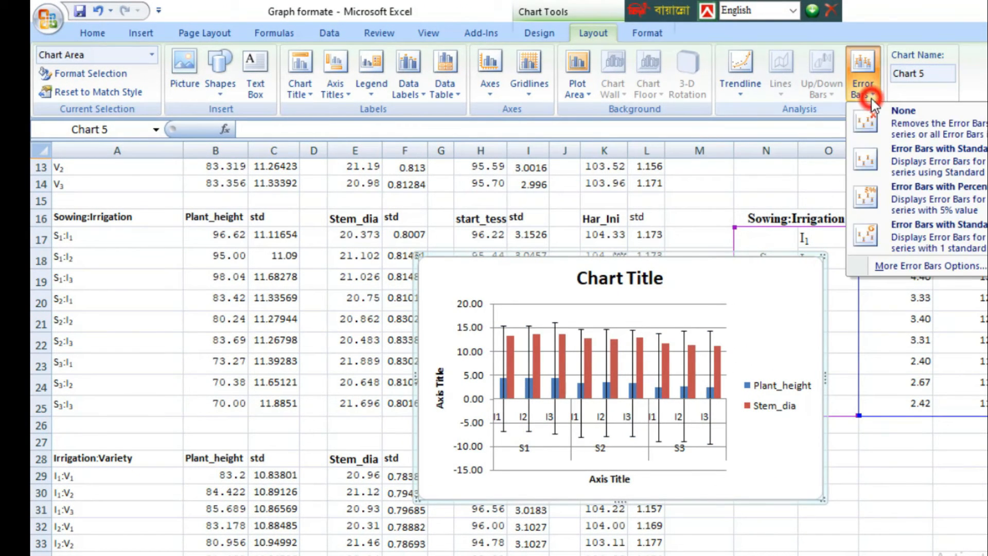
left_click(908, 257)
left_click(576, 292)
left_click(574, 367)
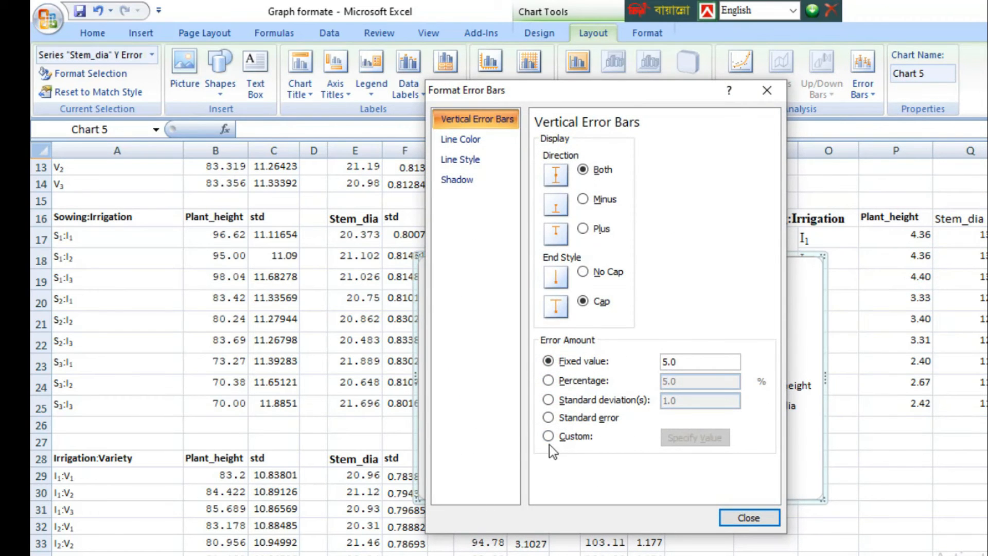
left_click(547, 435)
left_click(696, 437)
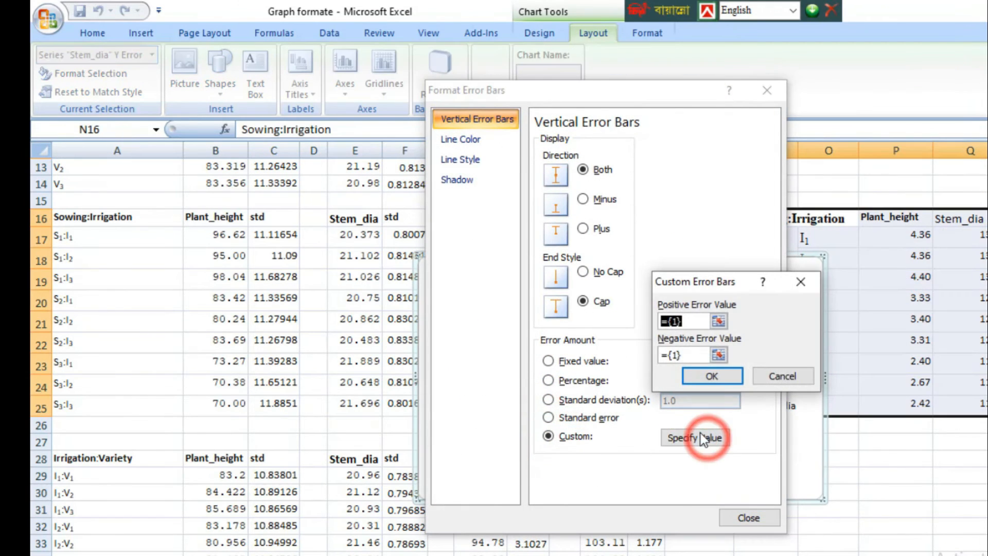
left_click(718, 320)
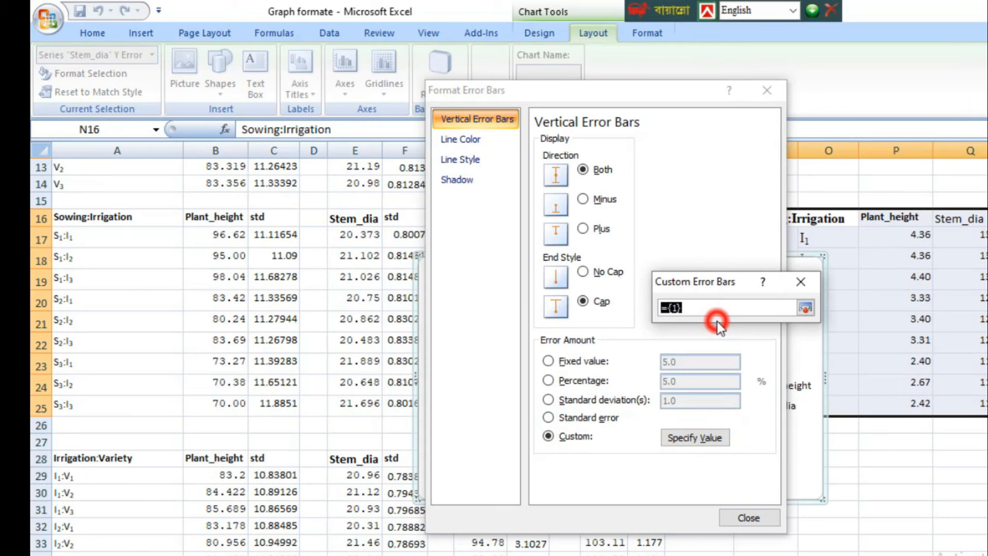
left_click(408, 234)
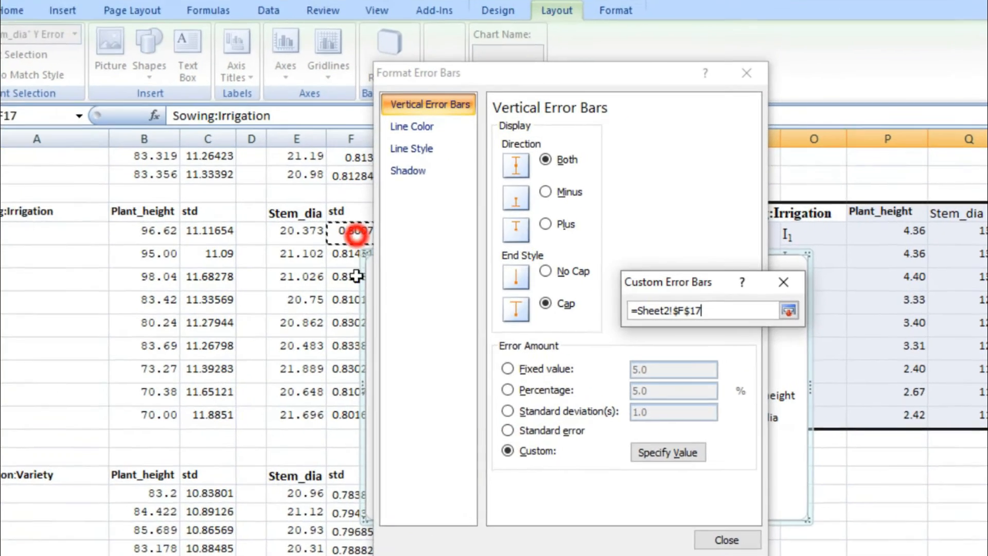
left_click_drag(355, 234, 355, 414)
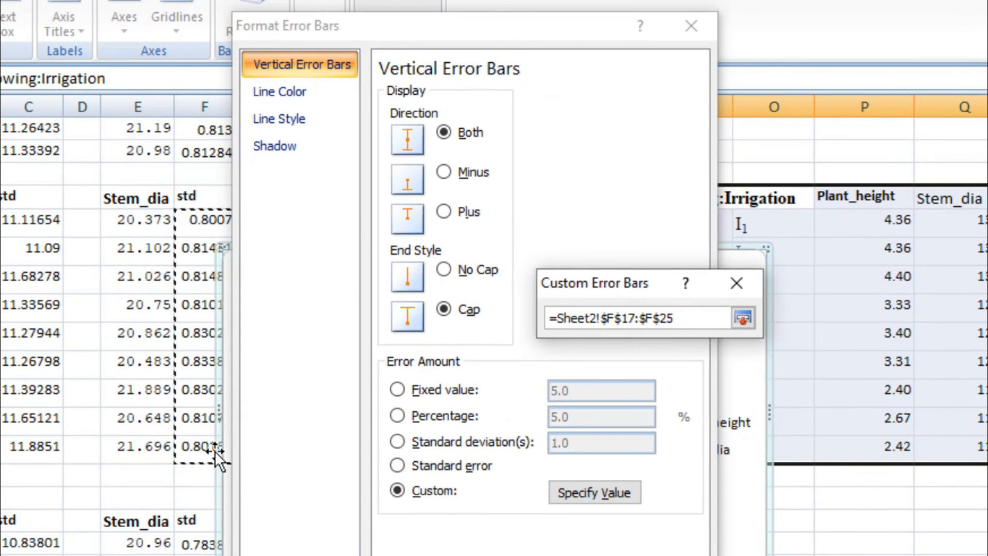
left_click(741, 317)
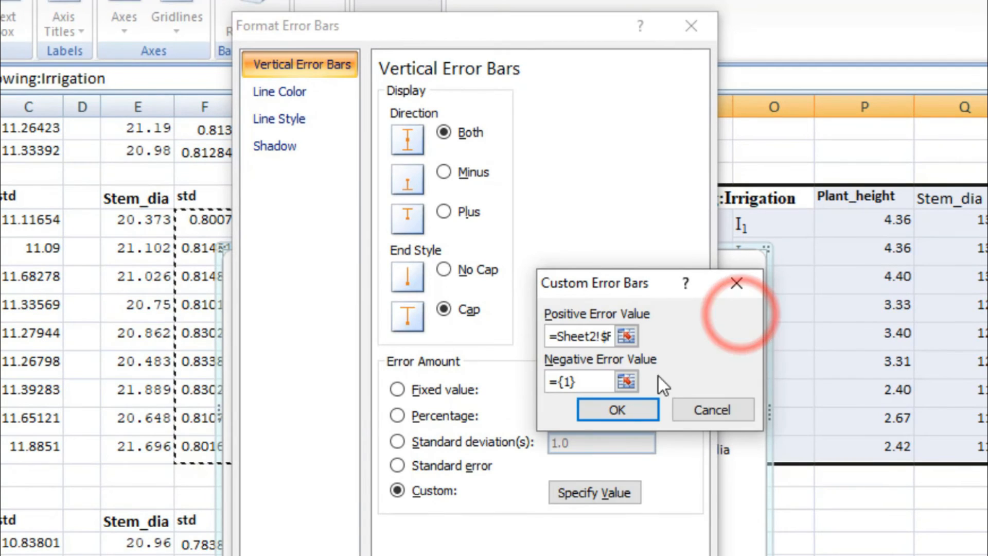
Step: Set the negative custom error value of the Stem_dia series to F17:F25 and apply the error bar settings
left_click(626, 379)
left_click_drag(213, 220, 221, 442)
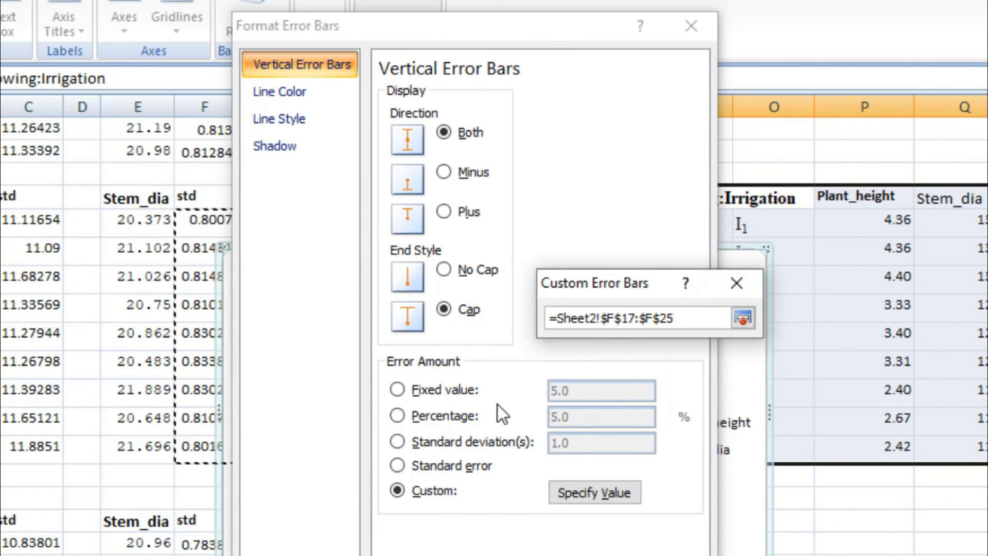
left_click(742, 319)
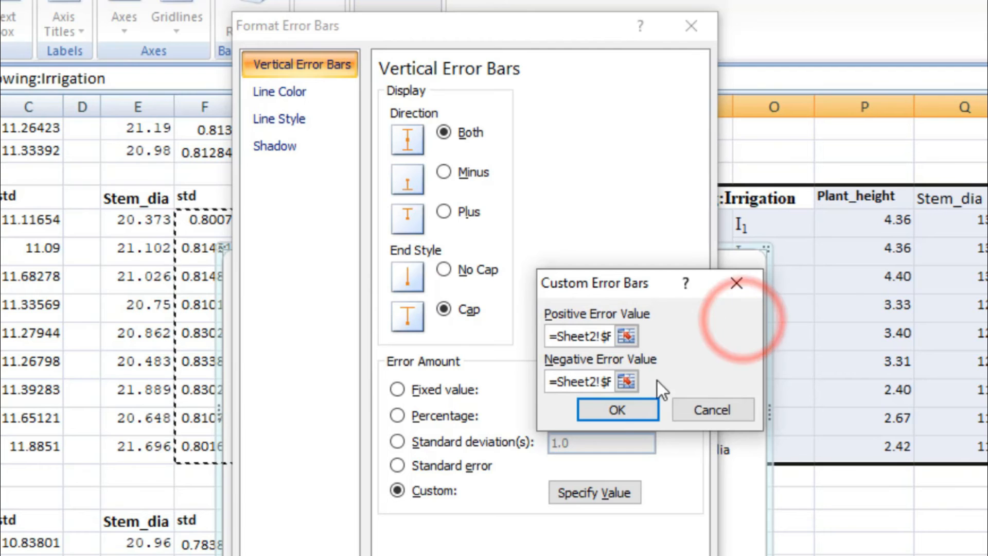
left_click(619, 406)
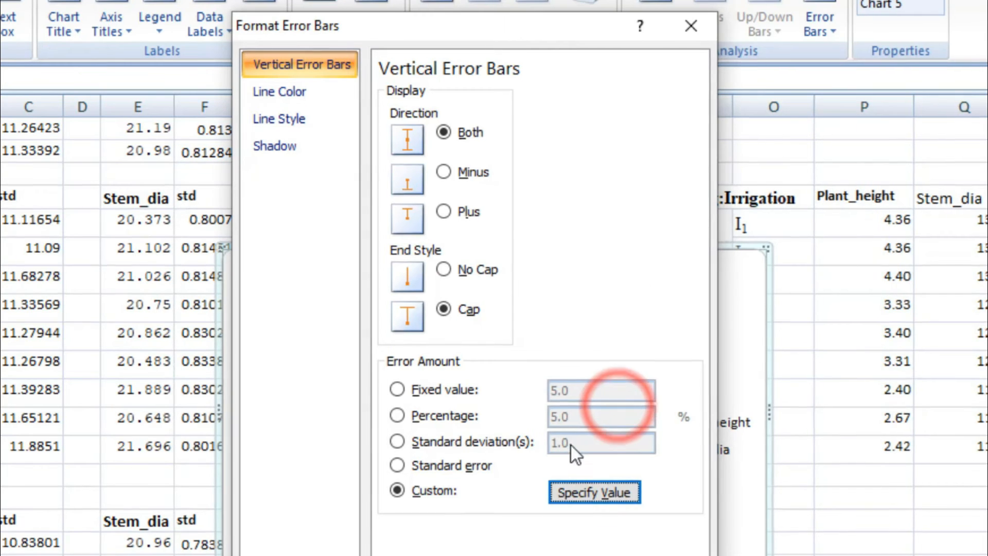
left_click(578, 511)
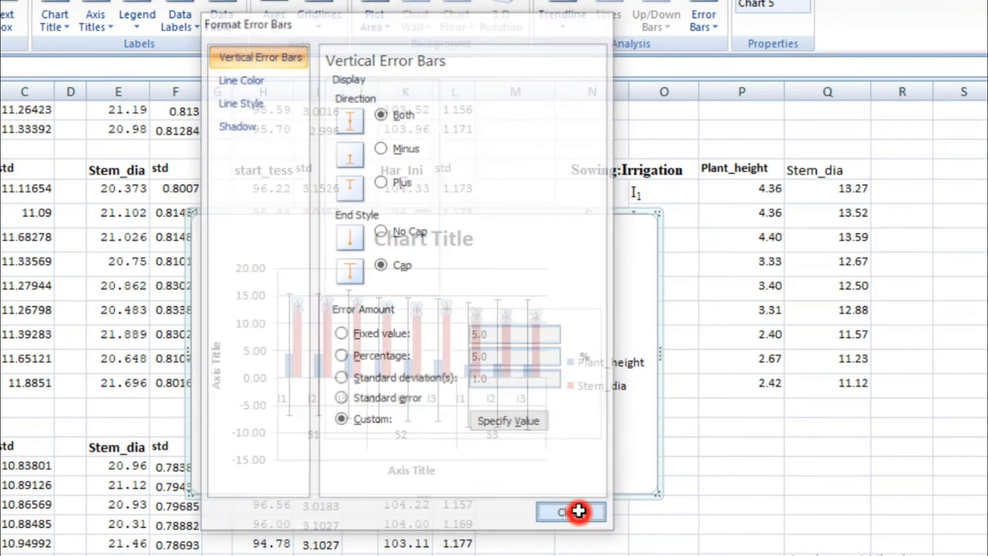
Step: Delete the chart title from the new Sowing:Irrigation column chart
left_click(588, 251)
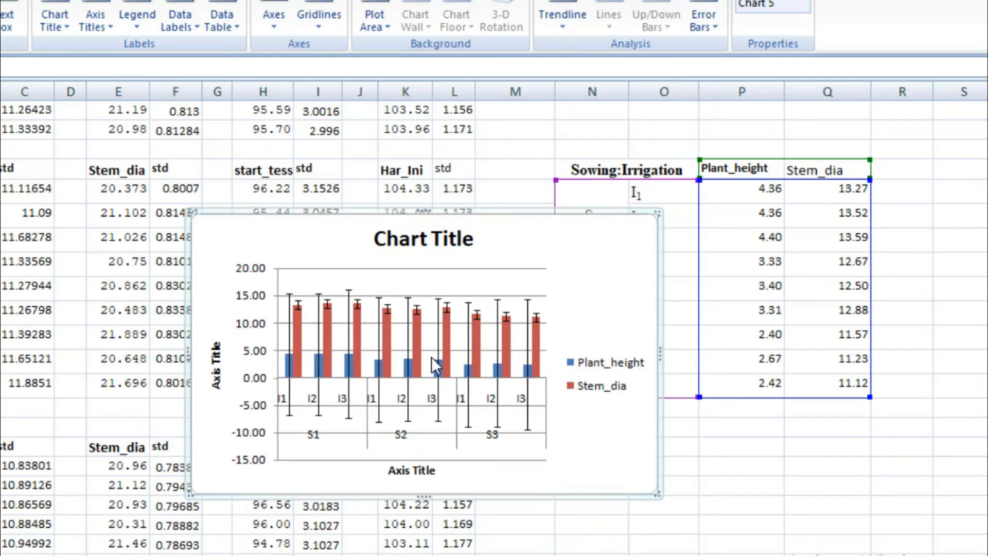
left_click(427, 241)
key("Delete")
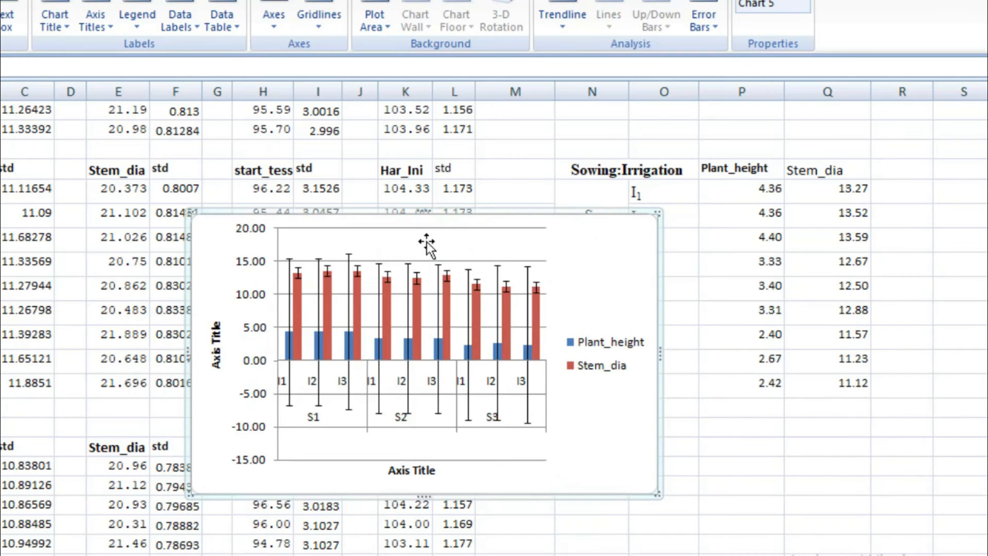
Step: Place the legend above the plot, reduce its height, and move the Sowing:Irrigation chart to the new sheet Chart2
left_click_drag(606, 341, 574, 237)
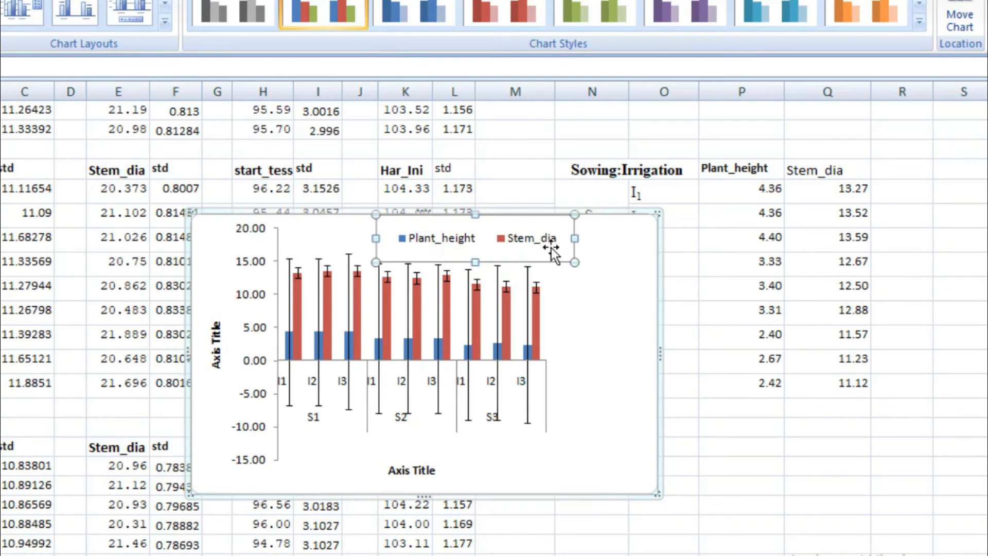
left_click_drag(474, 262, 474, 246)
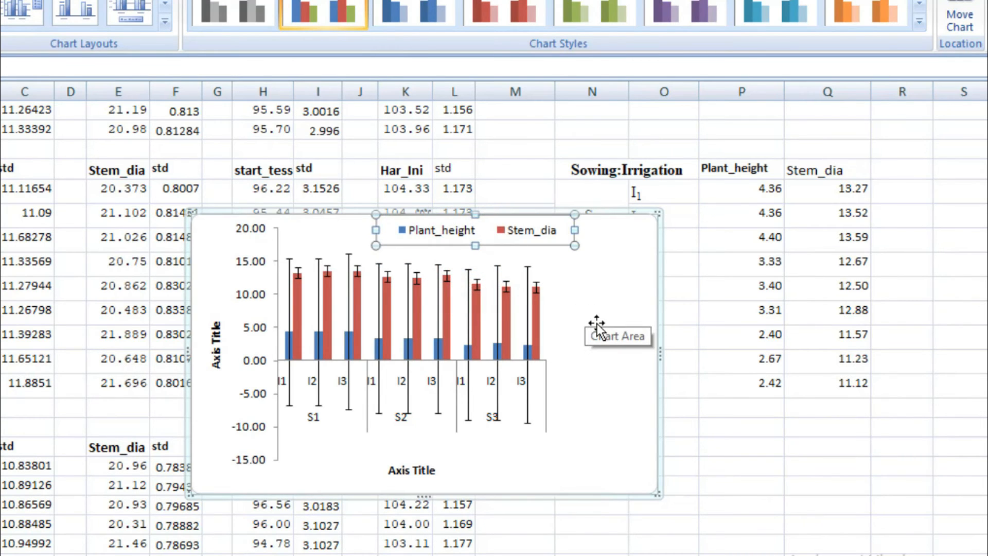
right_click(606, 256)
left_click(682, 418)
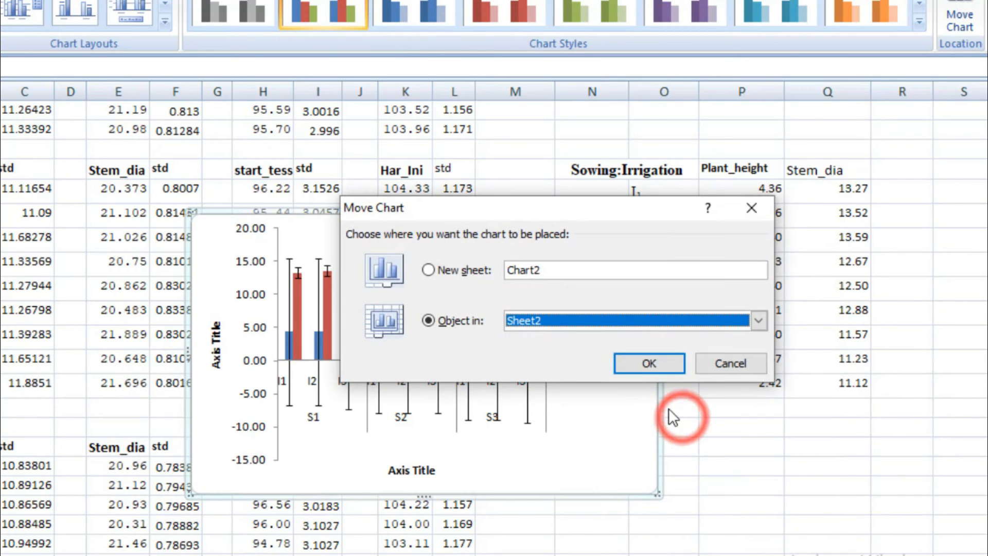
left_click(428, 270)
left_click(637, 366)
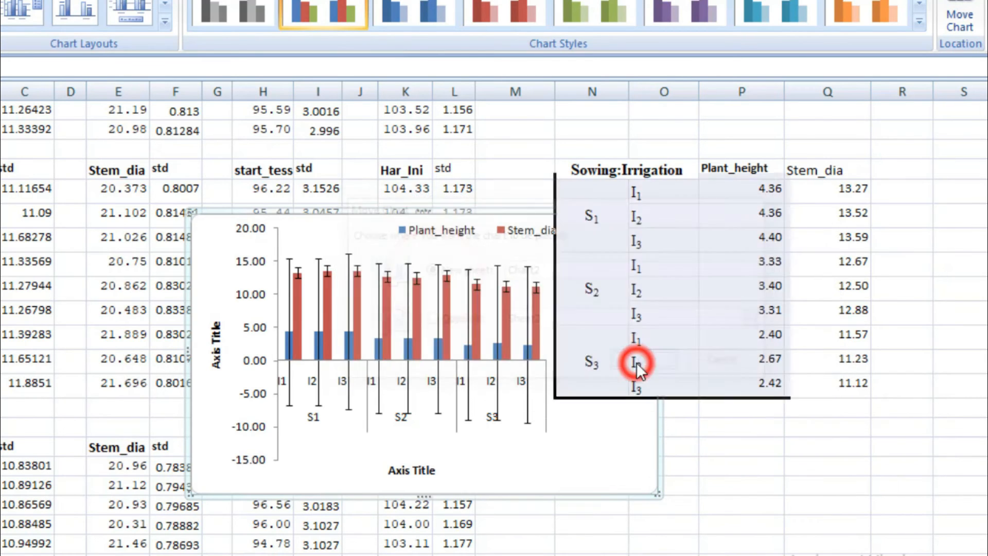
key("ctrl+Page_Down")
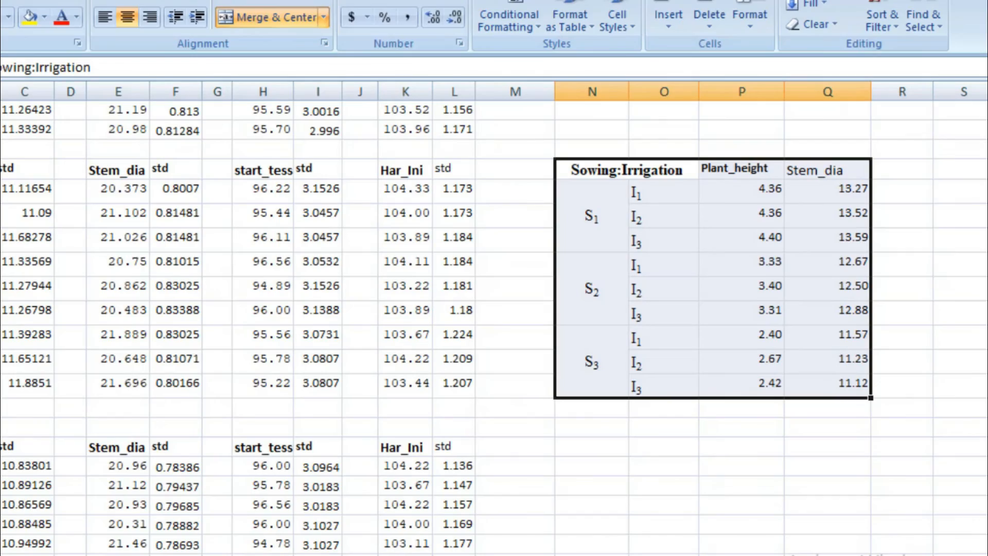
Step: Select the Sowing:Irrigation:Variety labels and their Plant_height means, A50:B77, on Sheet2
scroll(487, 370, "down", 4)
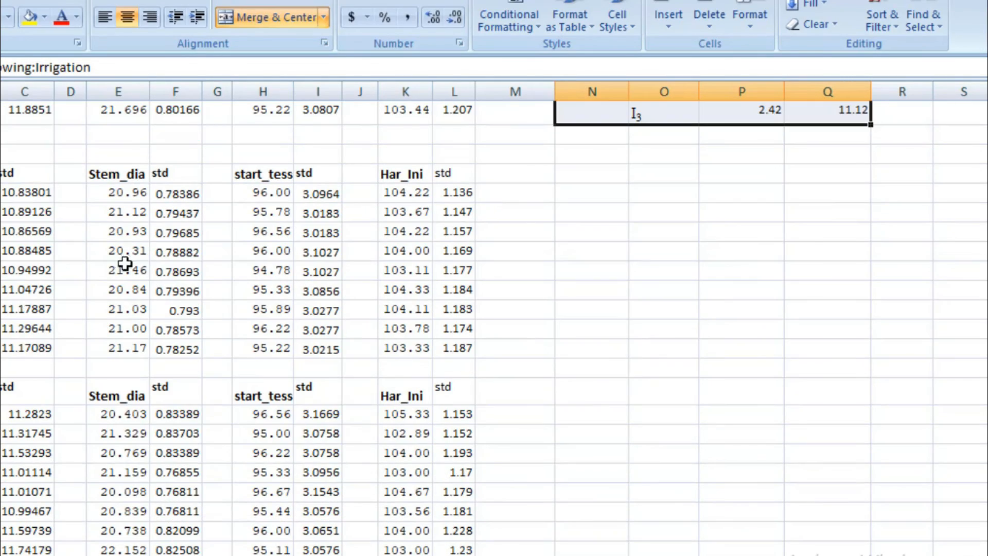
scroll(125, 263, "up", 4)
left_click(77, 350)
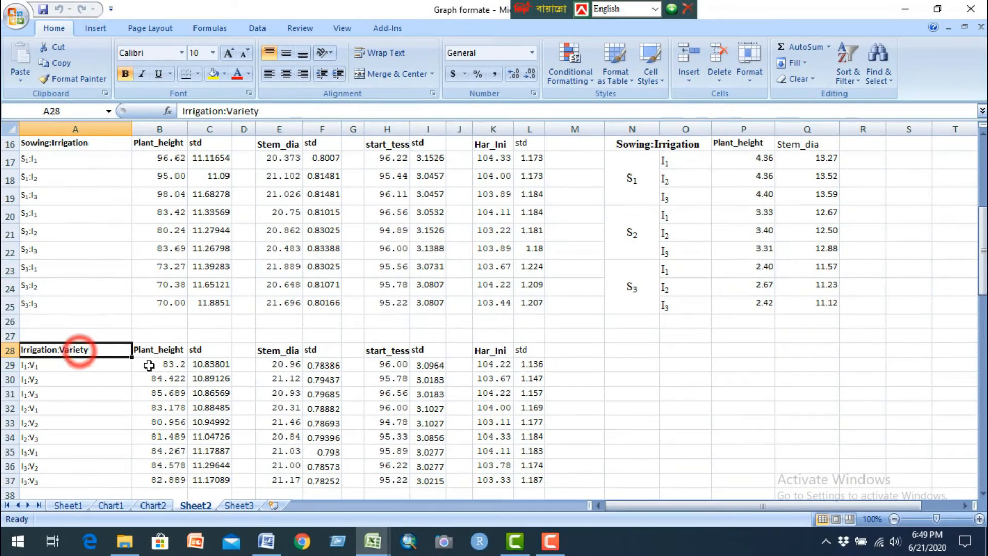
scroll(315, 384, "down", 4)
left_click(49, 301)
scroll(562, 356, "down", 6)
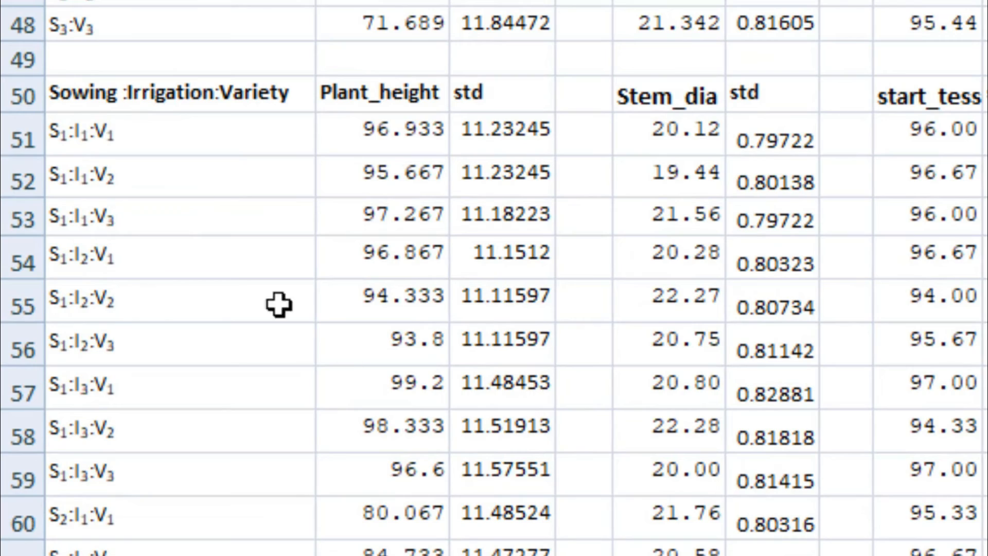
left_click_drag(155, 108, 132, 555)
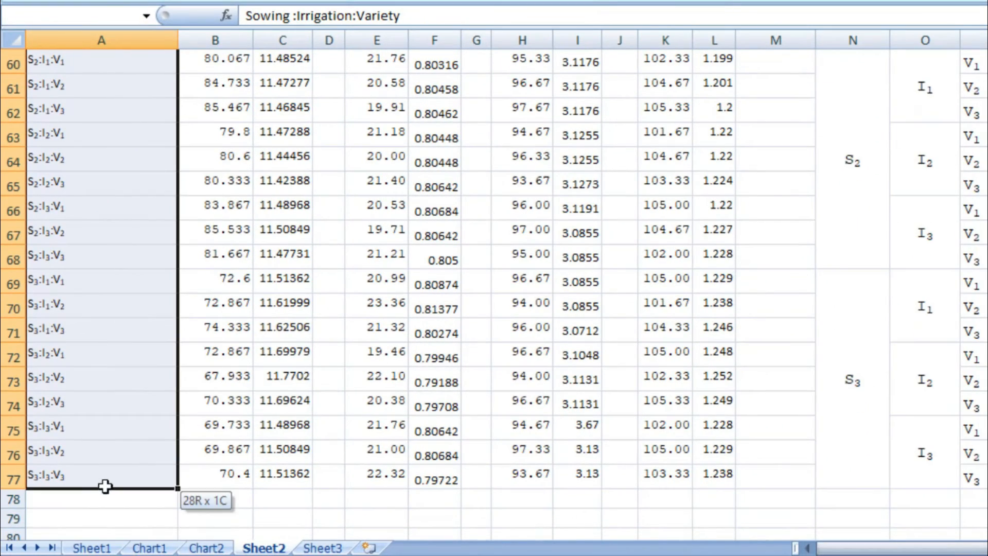
scroll(391, 354, "up", 2)
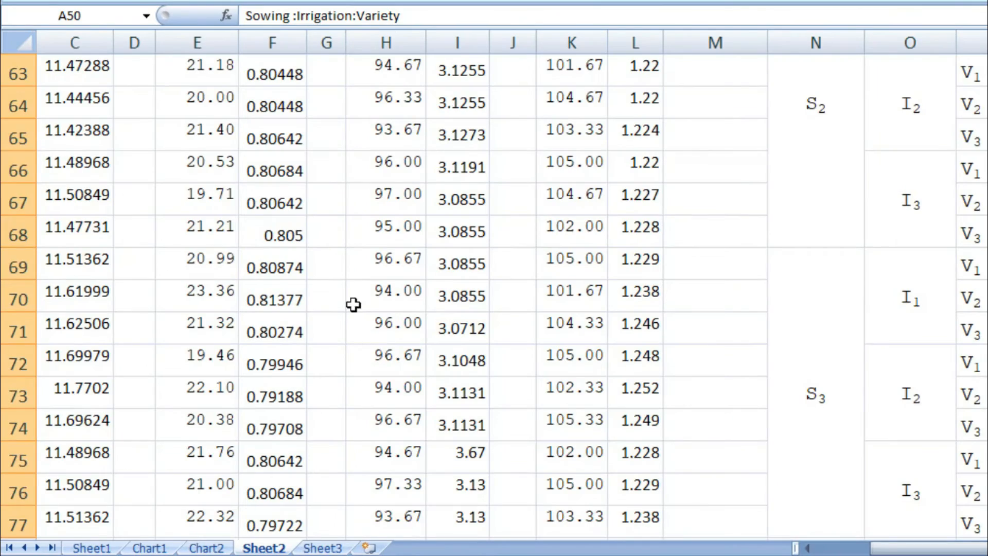
scroll(353, 304, "down", 3)
scroll(353, 304, "up", 1)
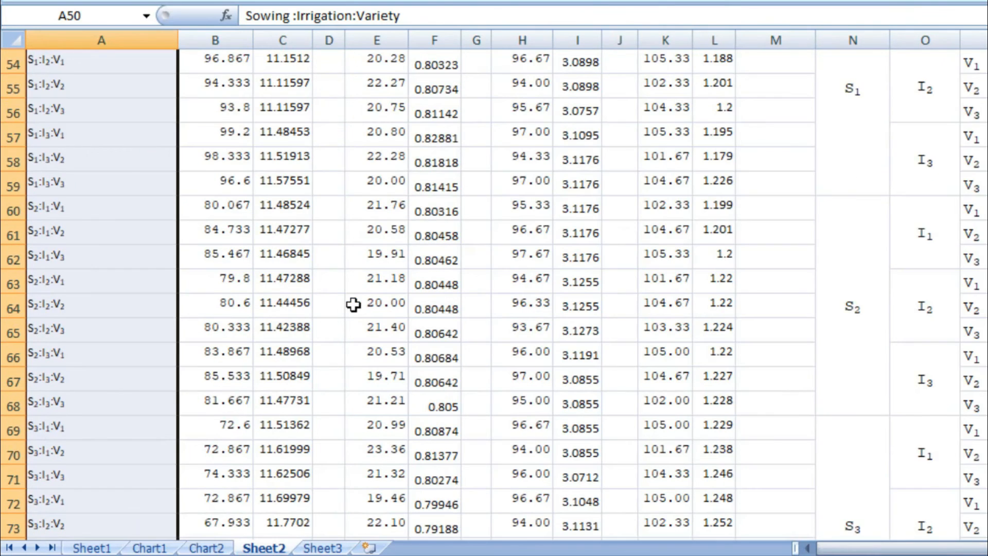
scroll(350, 298, "up", 4)
left_click_drag(235, 223, 231, 471)
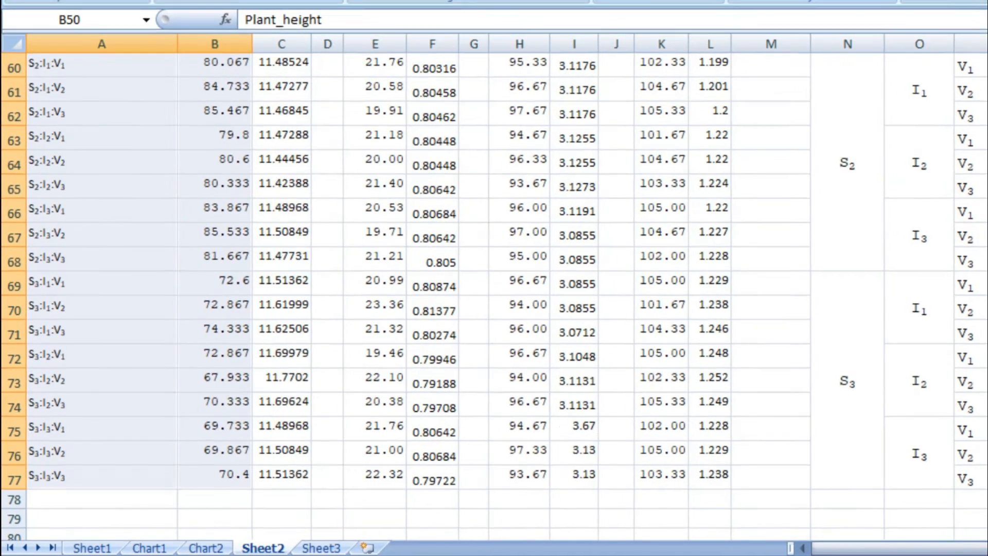
Step: Try a 2-D clustered column chart of the combined-label Plant_height data with an axis-title layout, and delete it
left_click(130, 37)
left_click(281, 72)
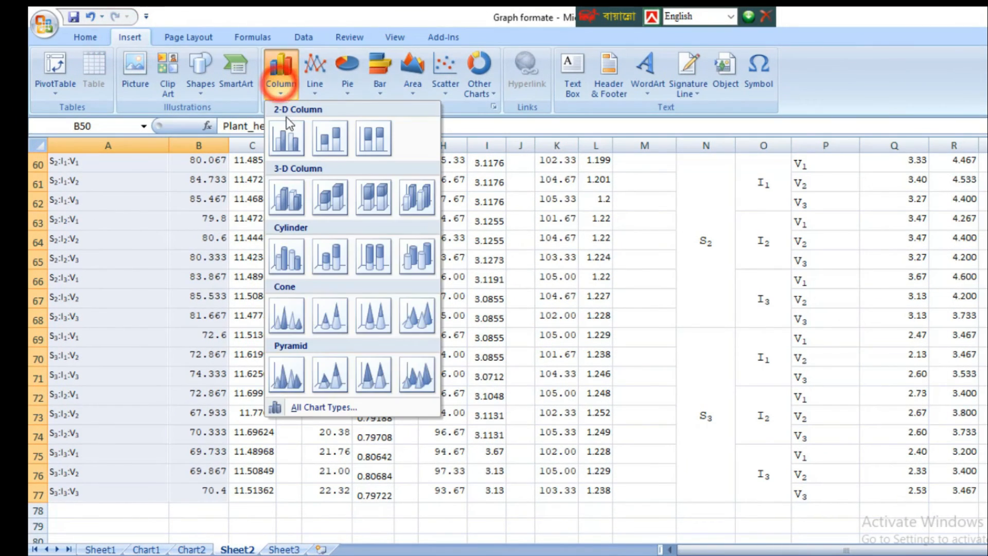
left_click(287, 134)
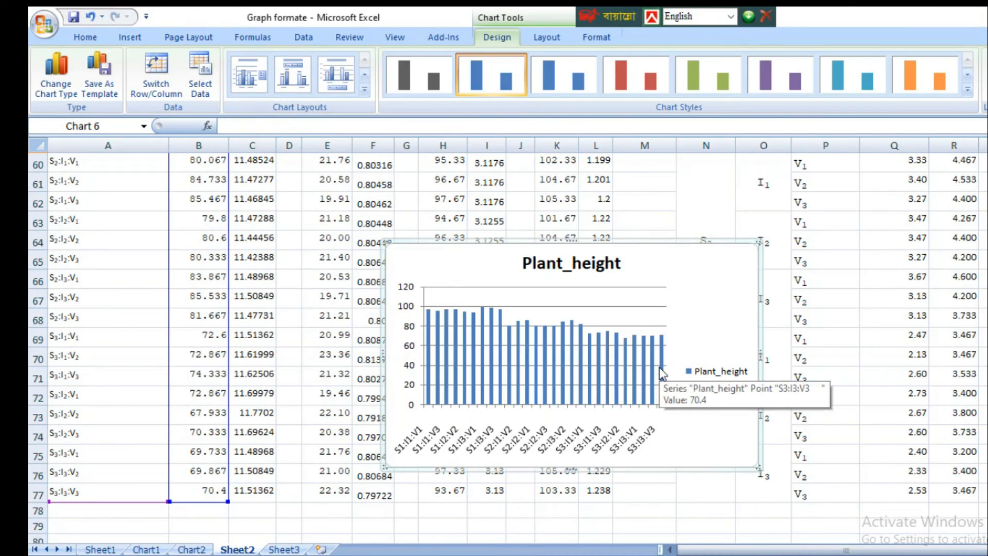
left_click(365, 89)
left_click(340, 157)
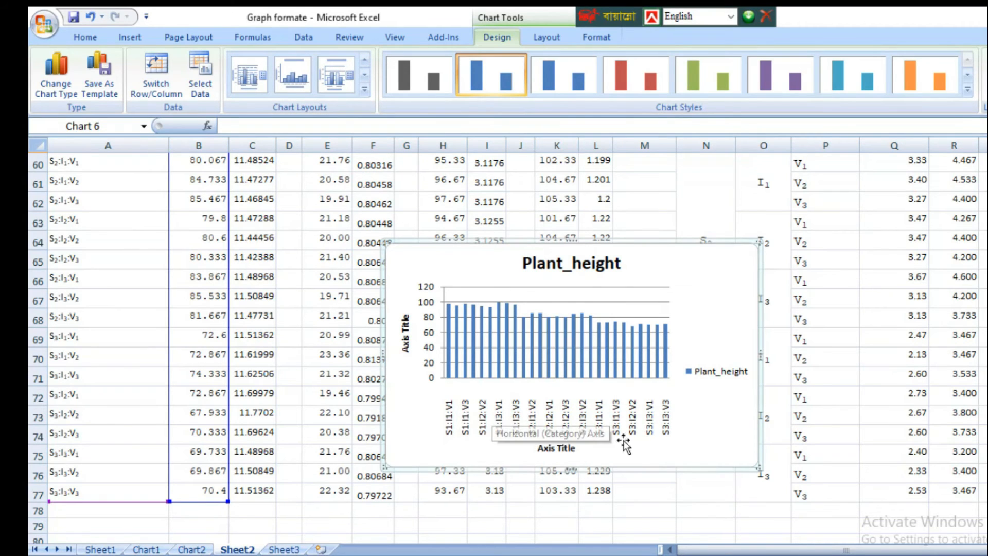
left_click(720, 246)
key("Delete")
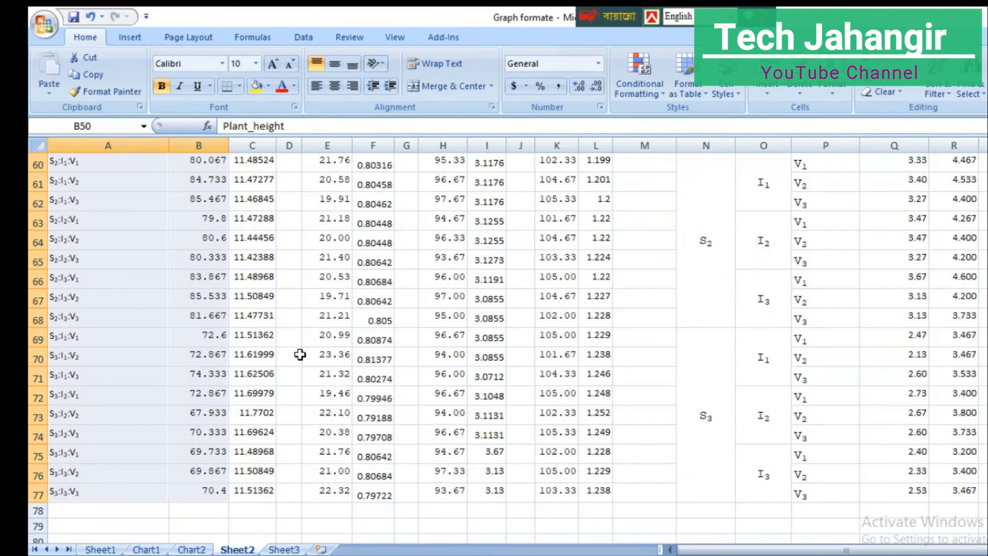
Step: Examine how the S1 block of the Sowing:Irrigation:Variety label table nests I1 to I3 and V1 to V3
left_click(240, 320)
scroll(628, 338, "up", 4)
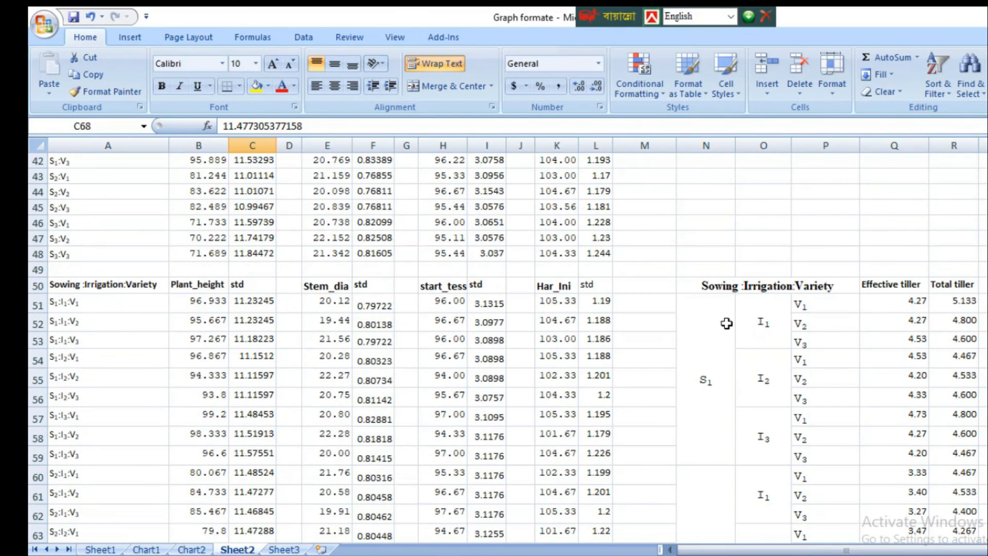
left_click(709, 273)
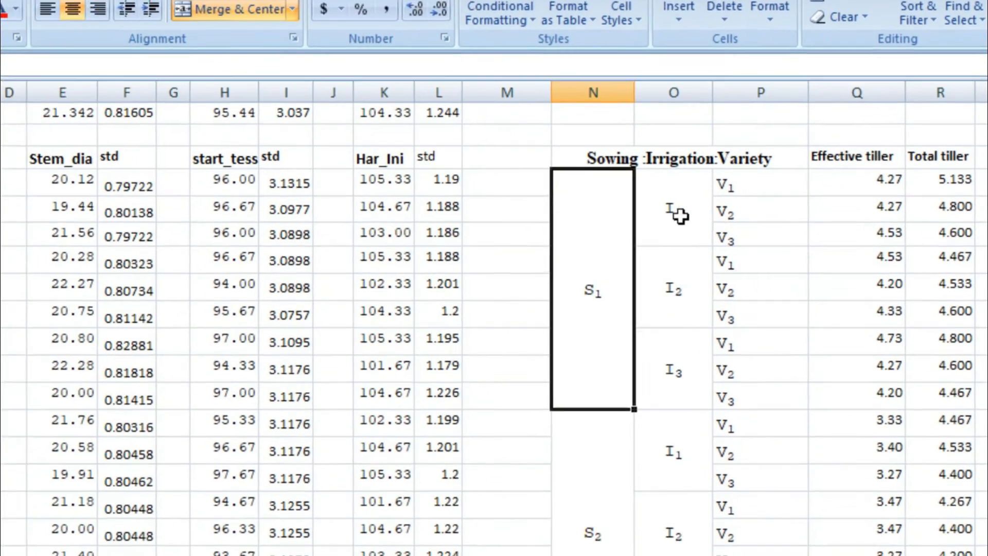
left_click(671, 214)
left_click(672, 286)
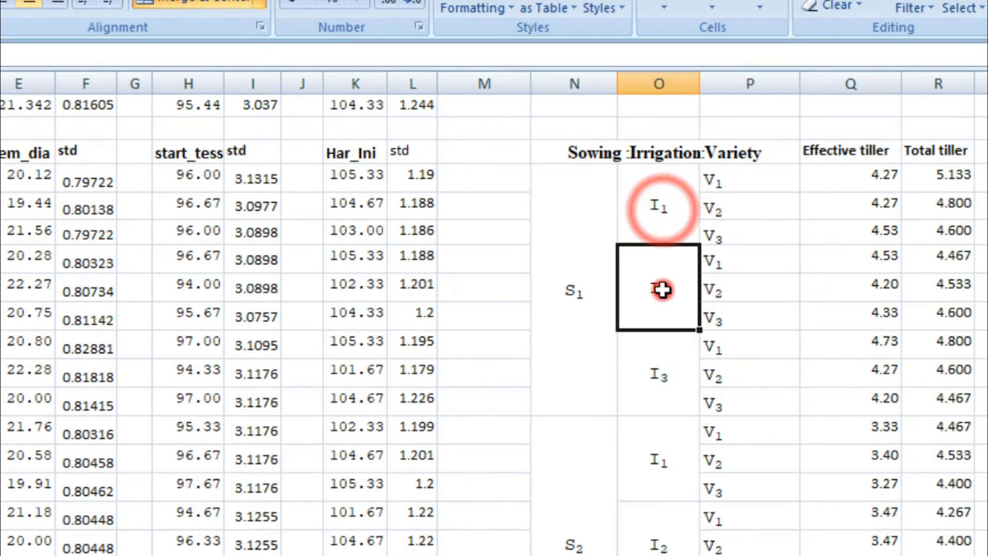
left_click(678, 376)
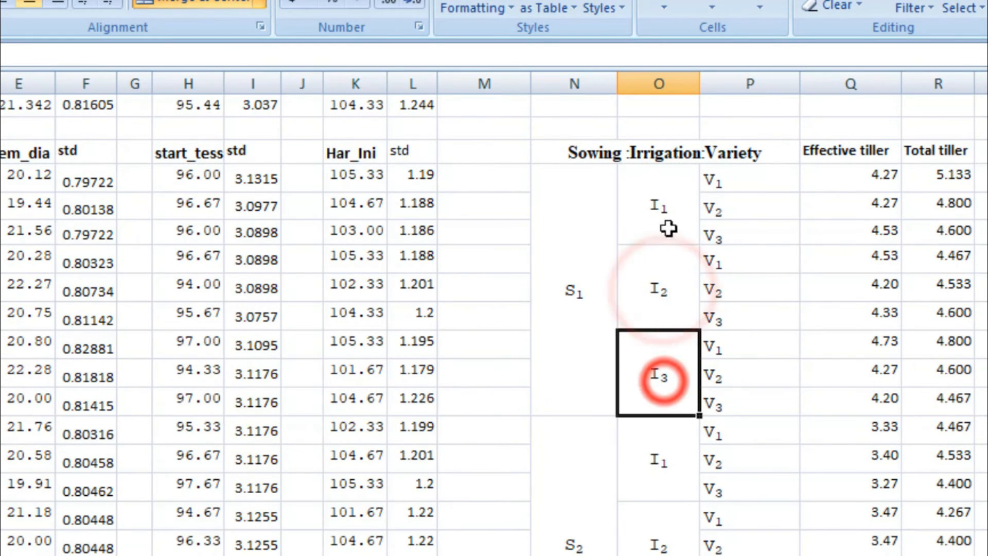
left_click(656, 195)
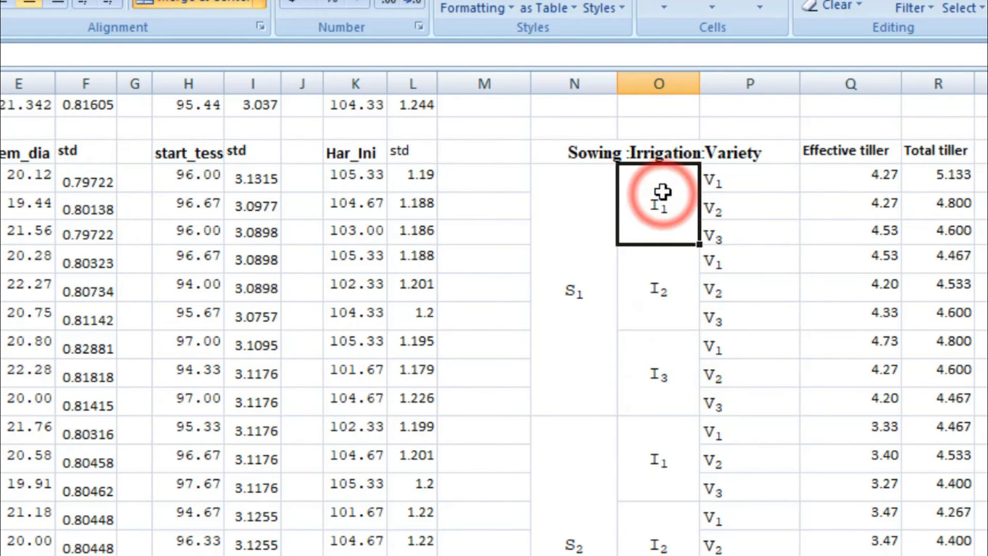
left_click(740, 179)
left_click(750, 204)
left_click(753, 230)
left_click(668, 291)
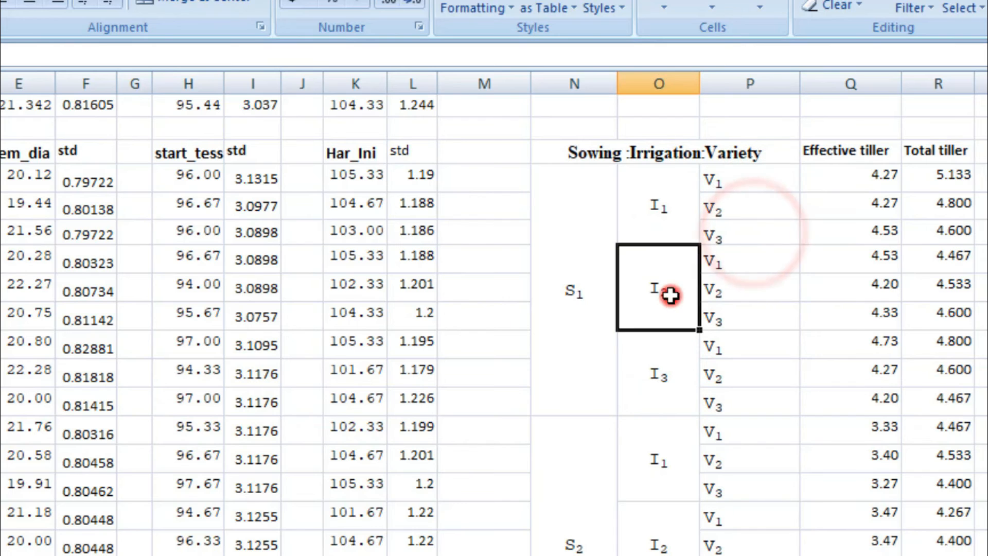
left_click(752, 257)
left_click(756, 289)
left_click(758, 317)
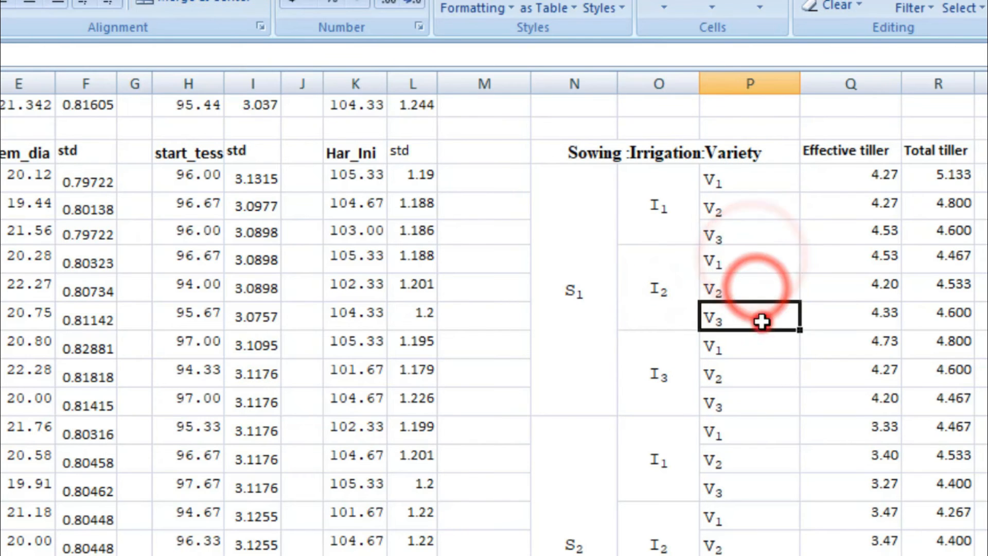
left_click(657, 366)
left_click(740, 343)
left_click(746, 375)
left_click(746, 406)
Step: Review the complete S1, S2 and S3 blocks of grouped irrigation and variety labels in columns N to P
left_click_drag(577, 223, 721, 341)
scroll(694, 323, "down", 3)
left_click_drag(594, 258, 712, 357)
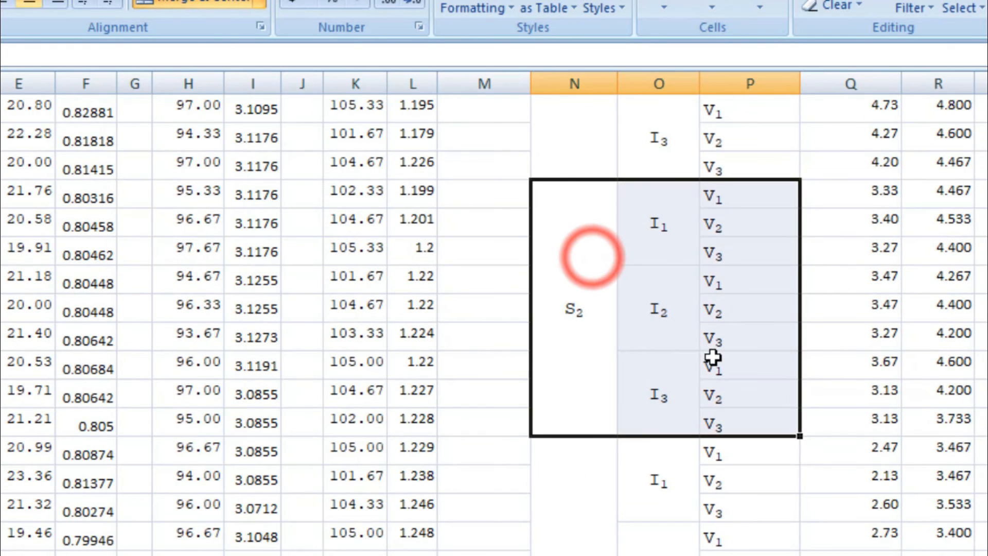
scroll(672, 335, "down", 3)
left_click(596, 280)
left_click_drag(596, 279, 707, 384)
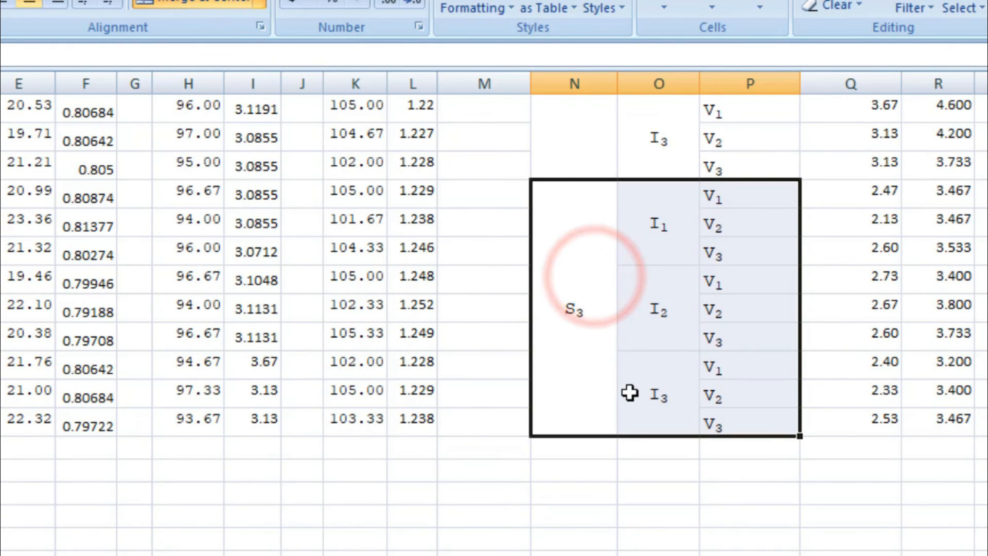
scroll(628, 392, "up", 7)
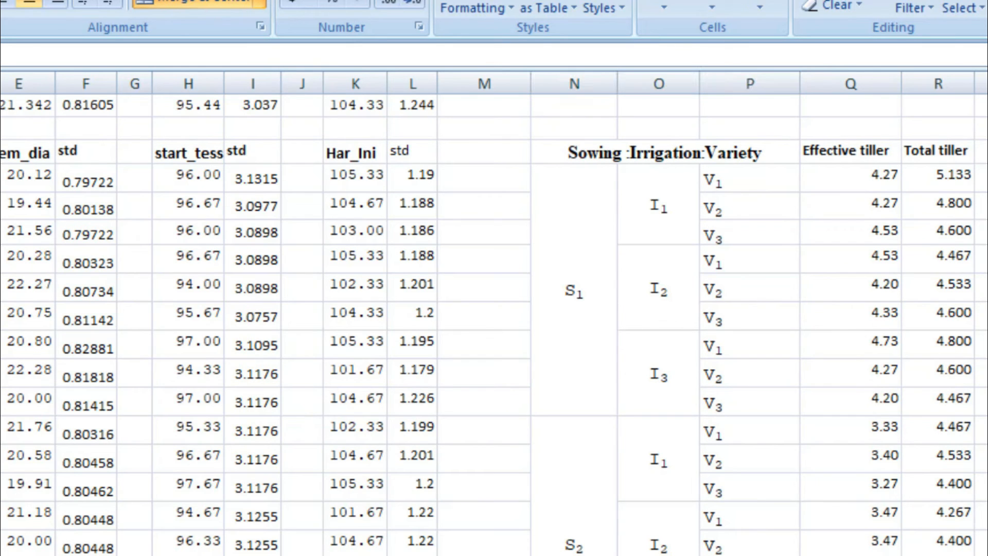
Step: Copy the Plant_height means B51:B77 and paste them as values into the grouped label table starting at Q51
scroll(494, 324, "down", 4)
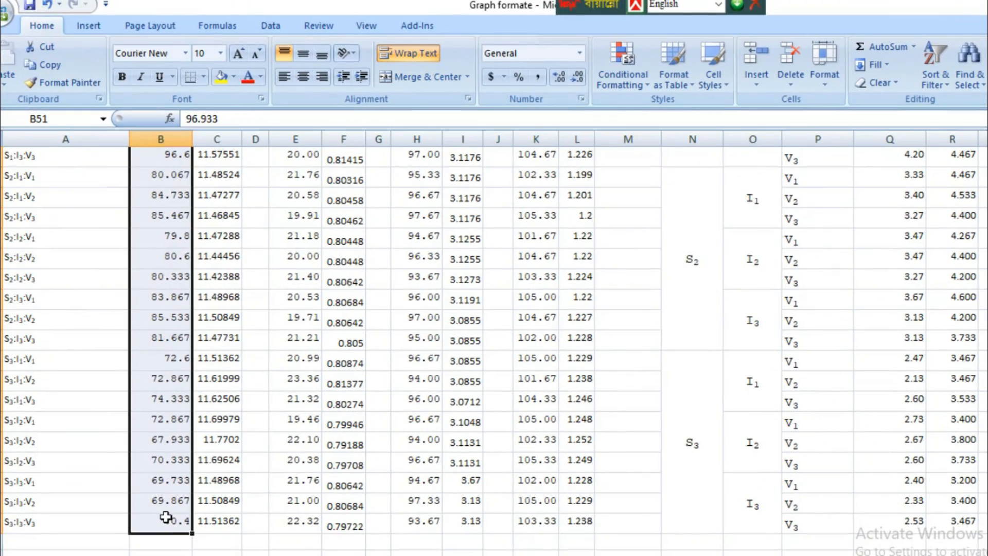
scroll(170, 525, "up", 6)
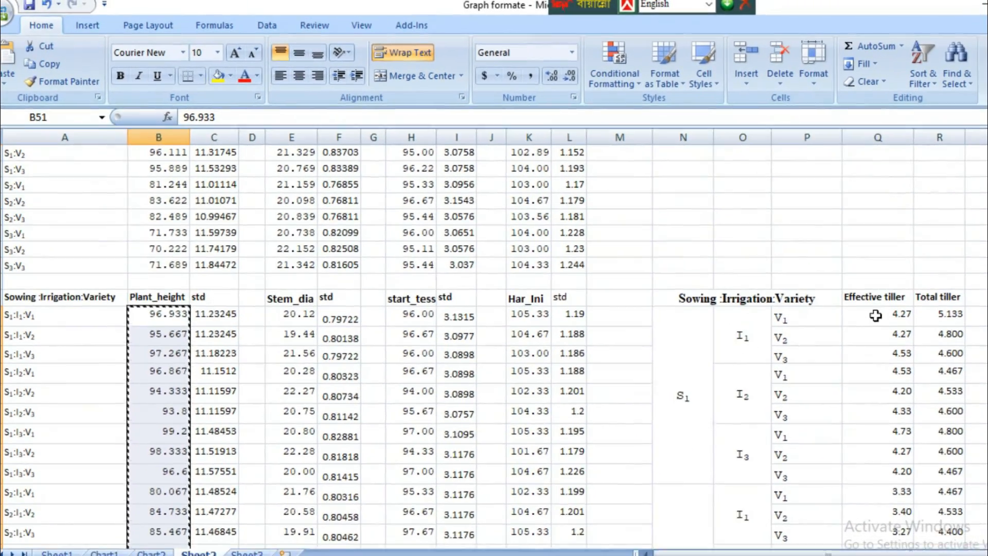
left_click(887, 320)
right_click(826, 297)
left_click(871, 354)
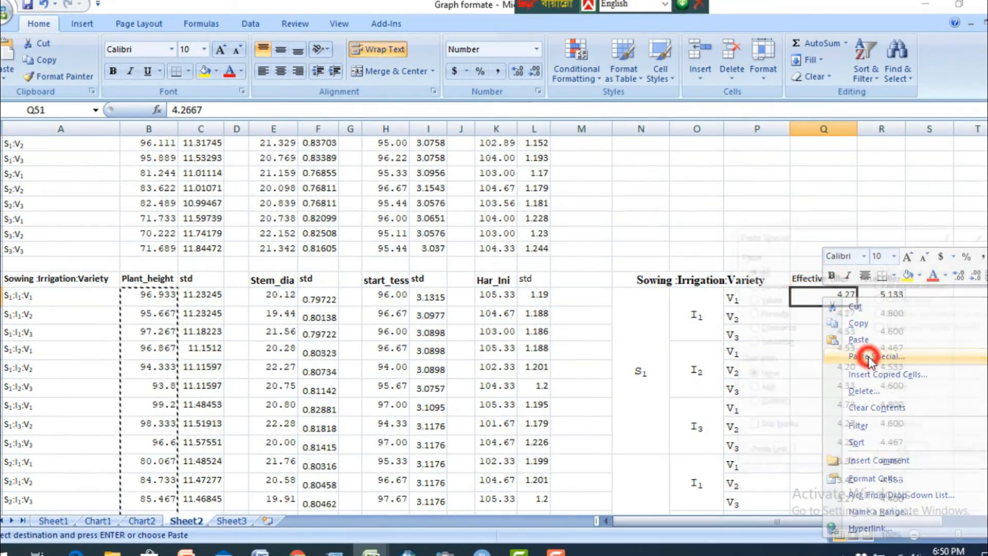
left_click(769, 300)
left_click(904, 454)
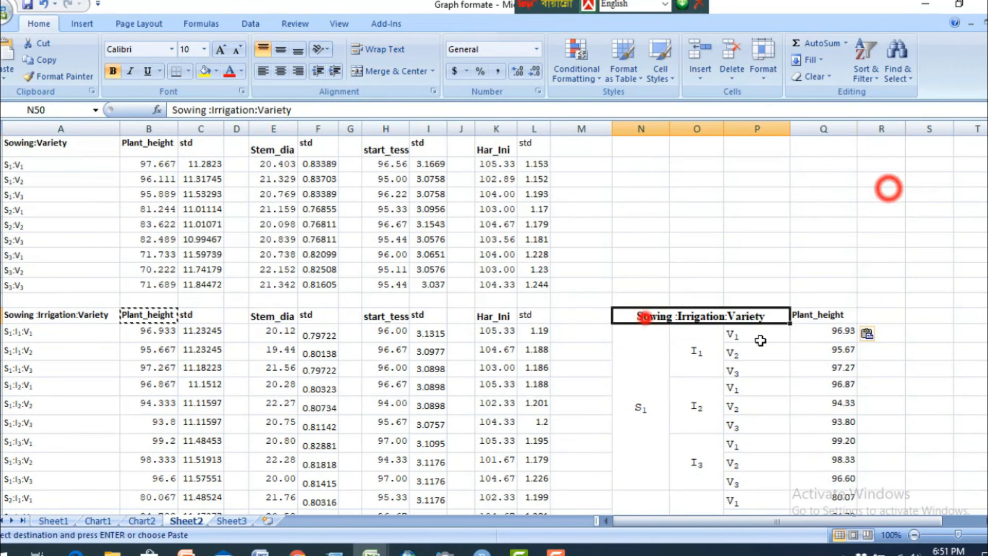
Step: Insert a 2-D clustered column chart from the grouped Sowing:Irrigation:Variety labels and Plant_height means, N50:Q77
left_click_drag(756, 338, 811, 525)
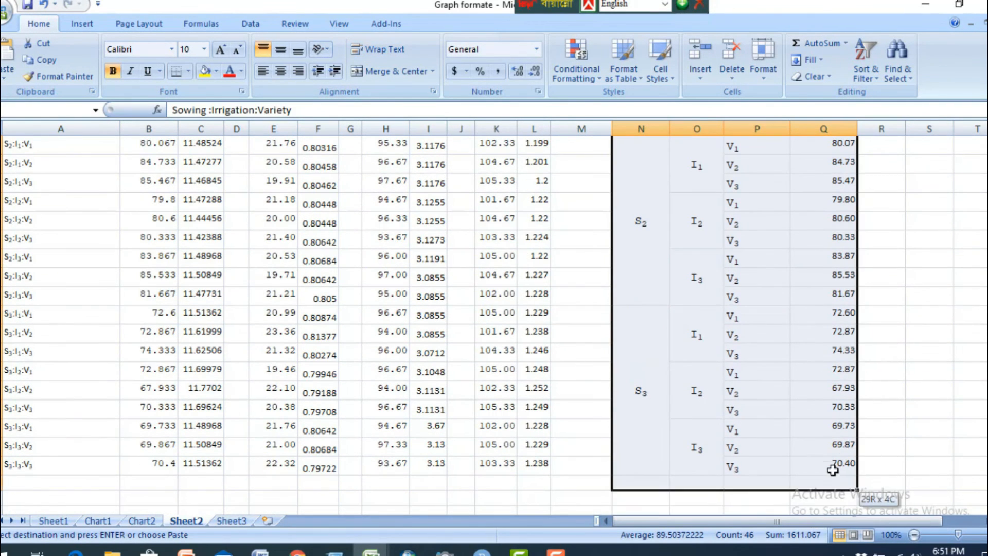
left_click_drag(832, 470, 829, 456)
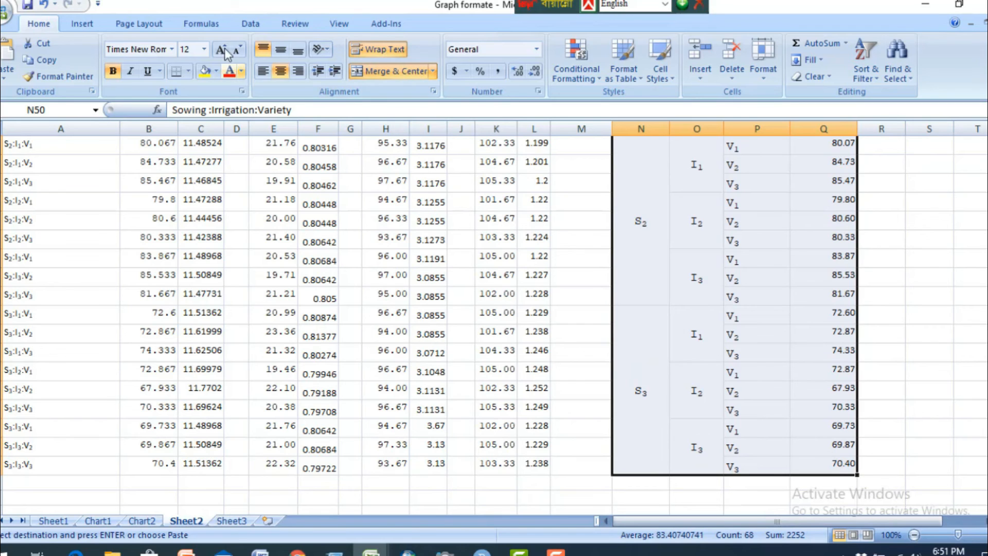
left_click(83, 23)
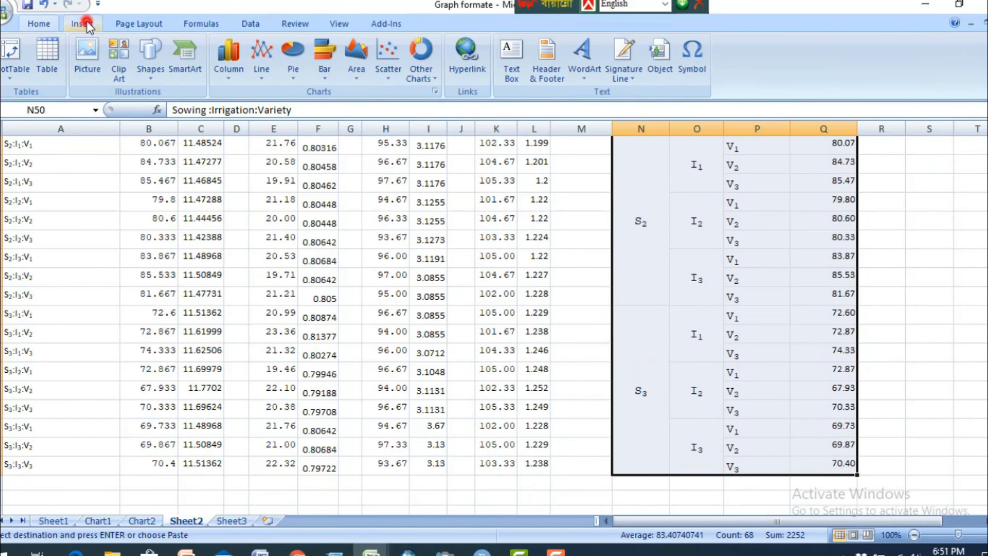
left_click(228, 78)
left_click(244, 123)
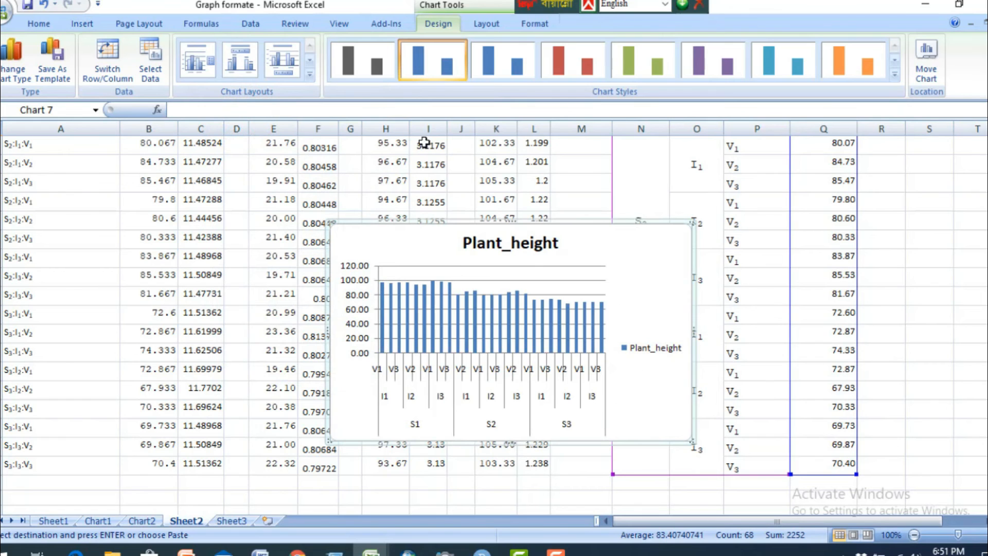
Step: Apply the chart layout with a chart title, both axis titles and a side legend to the new Plant_height chart
left_click(310, 60)
left_click(310, 74)
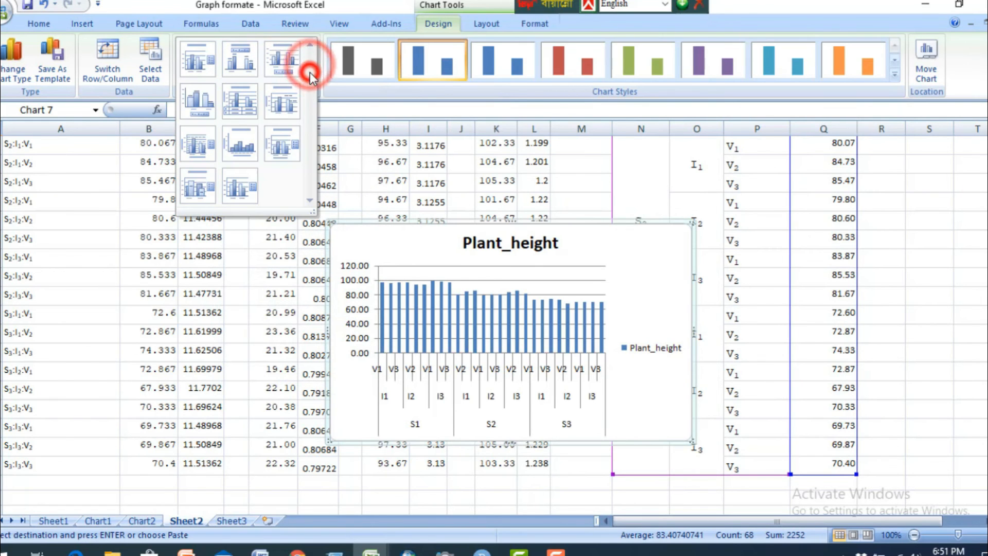
left_click(292, 146)
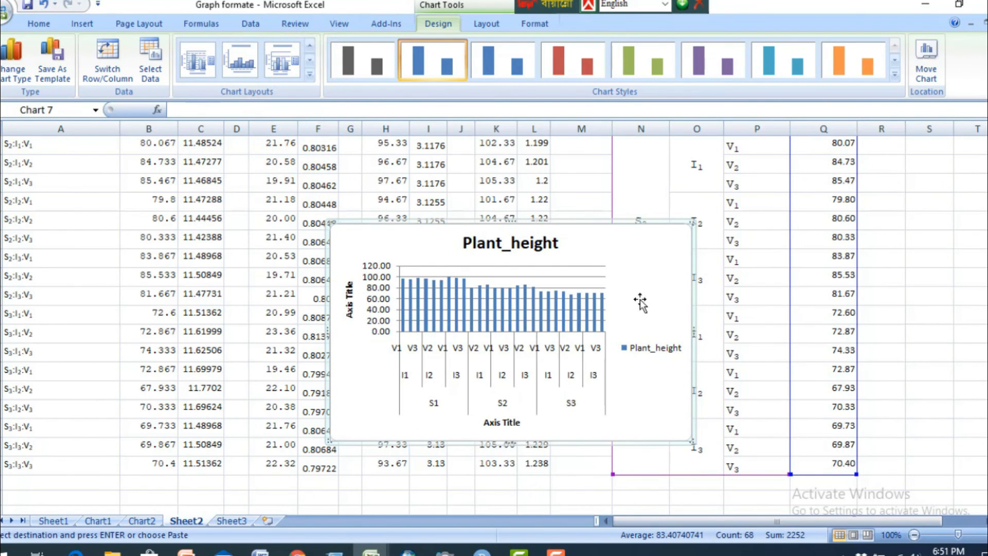
Step: Remove the horizontal gridlines and the Plant_height title from the new three-way interaction chart
left_click(642, 260)
left_click(585, 266)
key("Delete")
left_click(546, 242)
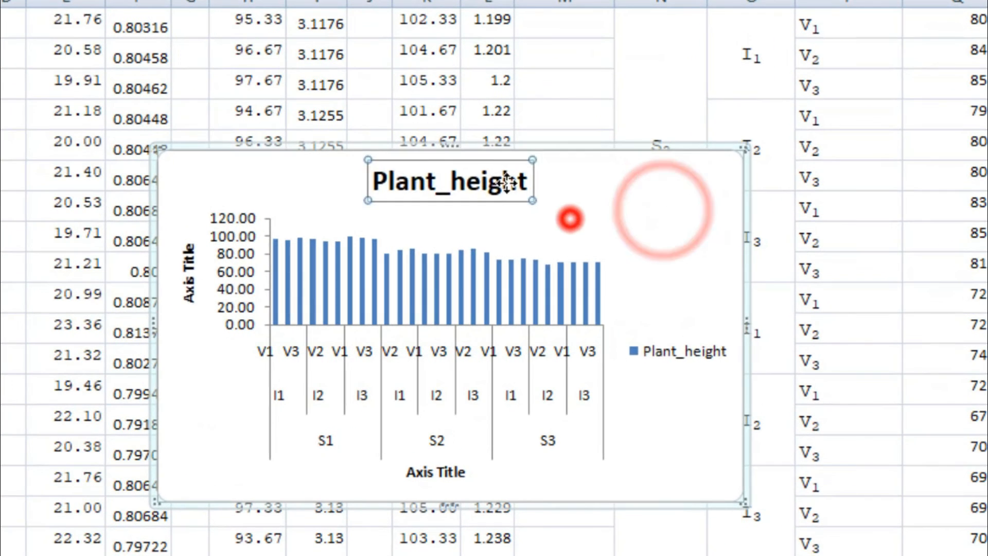
key("Delete")
Step: Add capped custom vertical error bars in both directions to the chart, with positive error values from Sheet2 C51:C77
left_click(648, 261)
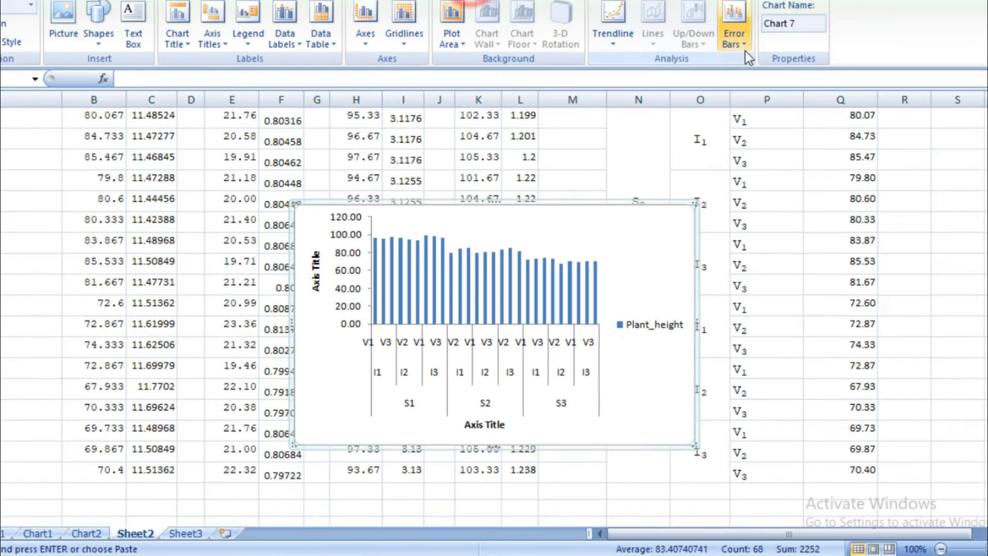
left_click(714, 61)
left_click(782, 229)
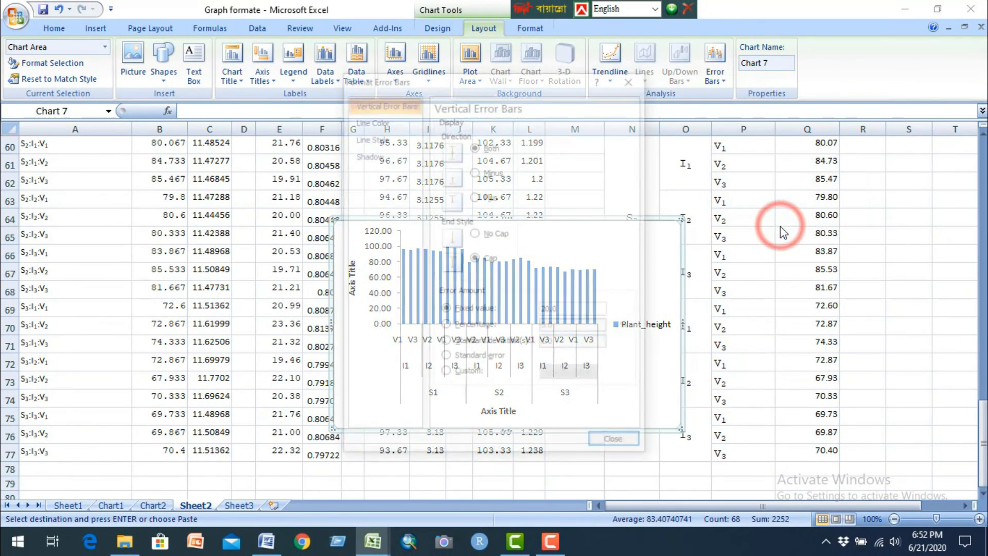
left_click(445, 374)
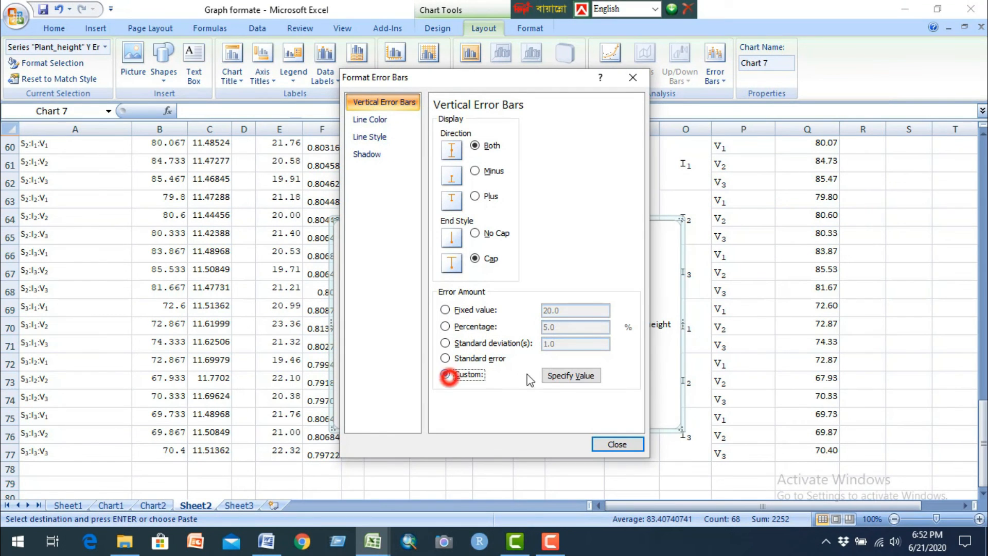
left_click(569, 375)
left_click(591, 276)
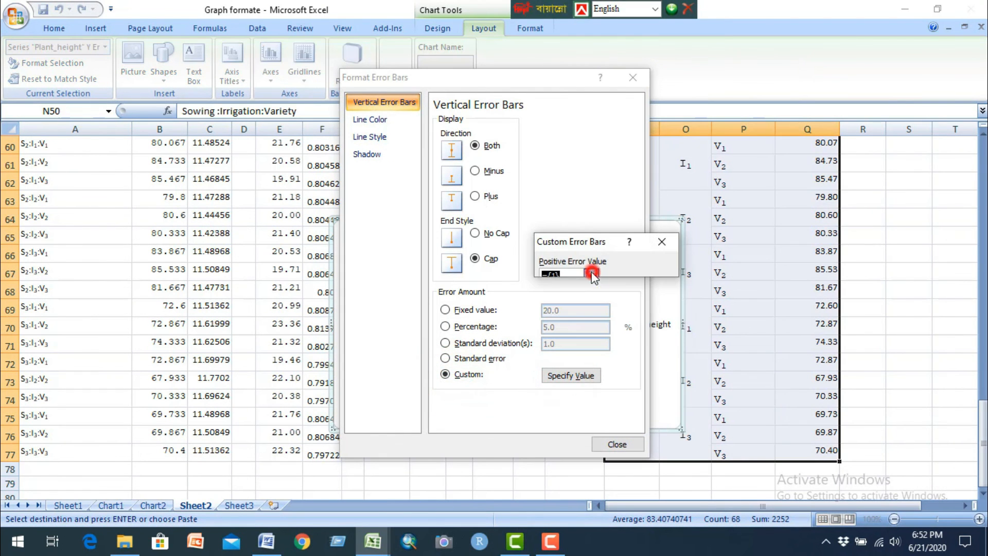
scroll(230, 217, "up", 4)
left_click_drag(209, 188, 220, 469)
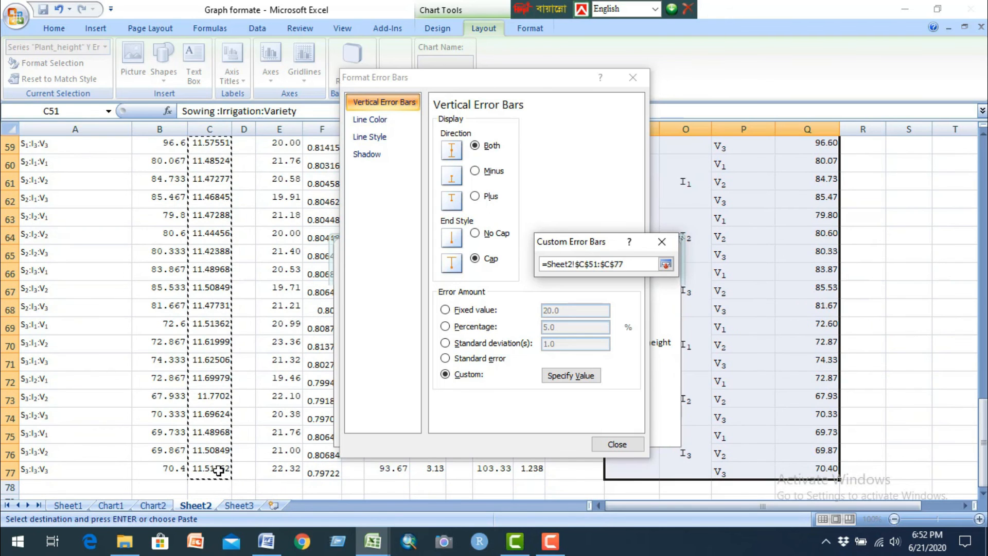
left_click(666, 263)
Step: Set the negative error values of the custom error bars to Sheet2 C51:C77 and apply them
left_click(592, 304)
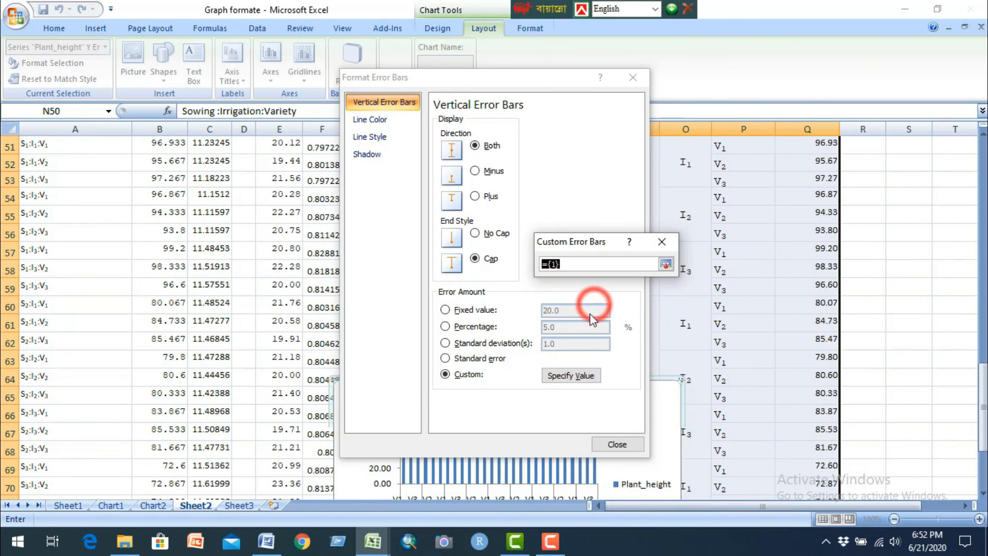
scroll(221, 208, "up", 3)
left_click_drag(213, 276, 222, 484)
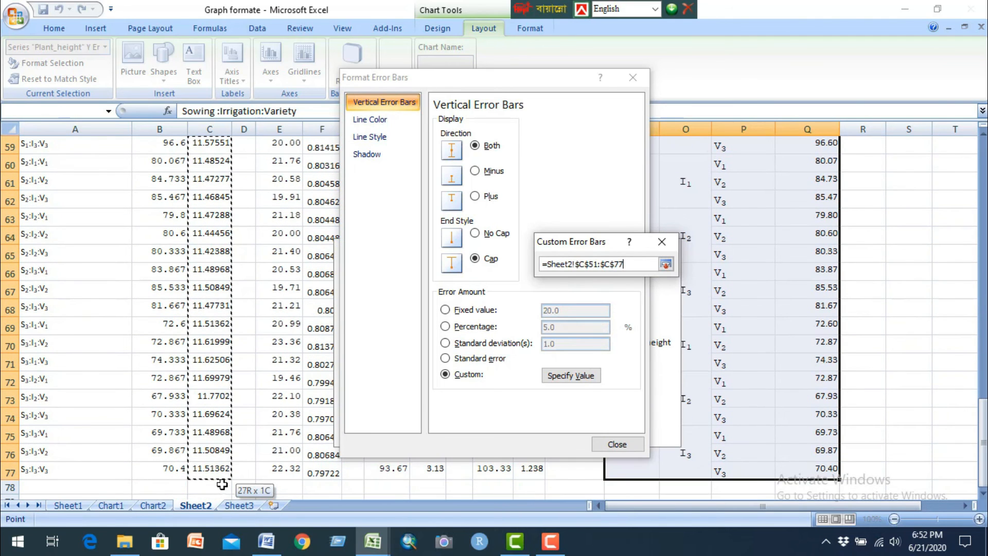
left_click(666, 264)
left_click(586, 320)
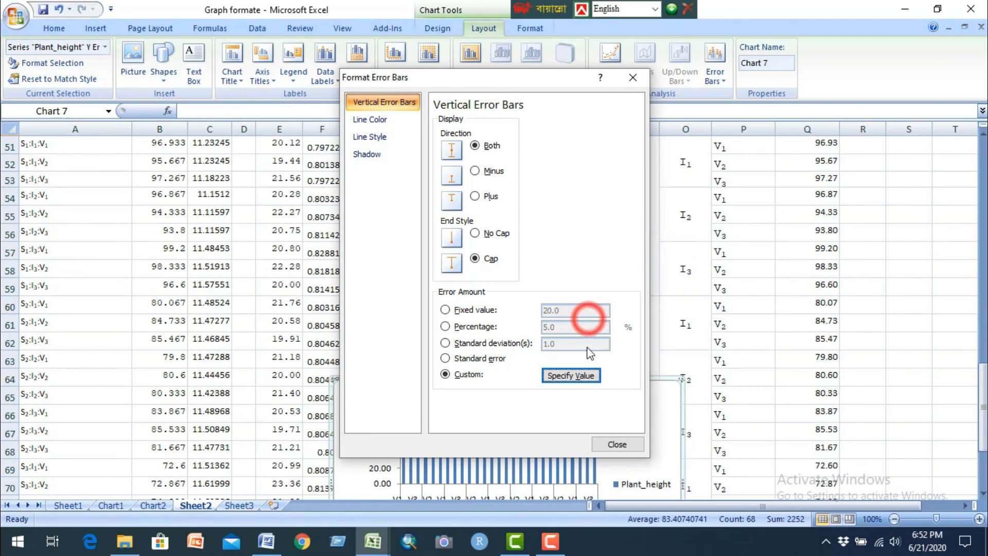
left_click(617, 443)
Step: Move the Plant_height chart with its error bars from Sheet2 to a new chart sheet
left_click(608, 389)
scroll(609, 389, "down", 3)
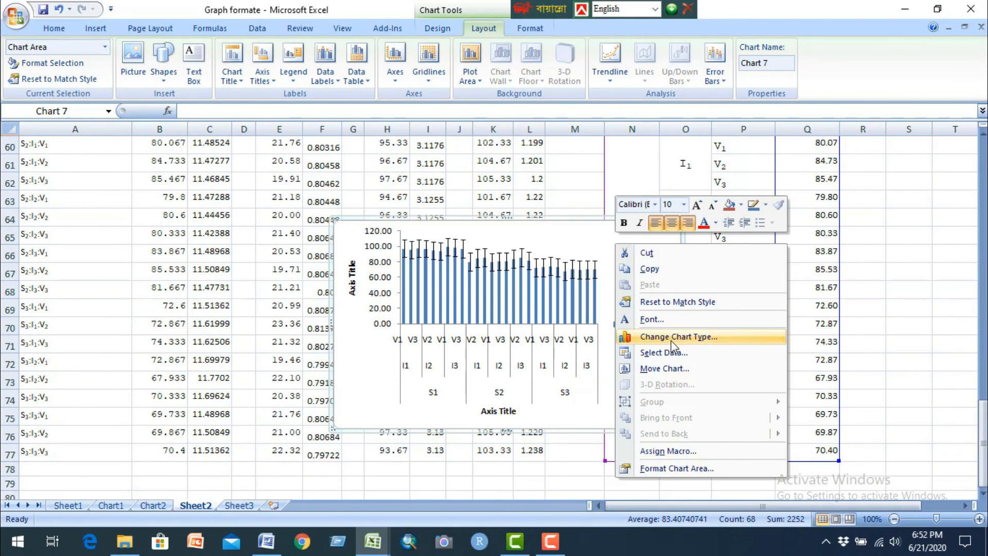
left_click(672, 367)
left_click(511, 261)
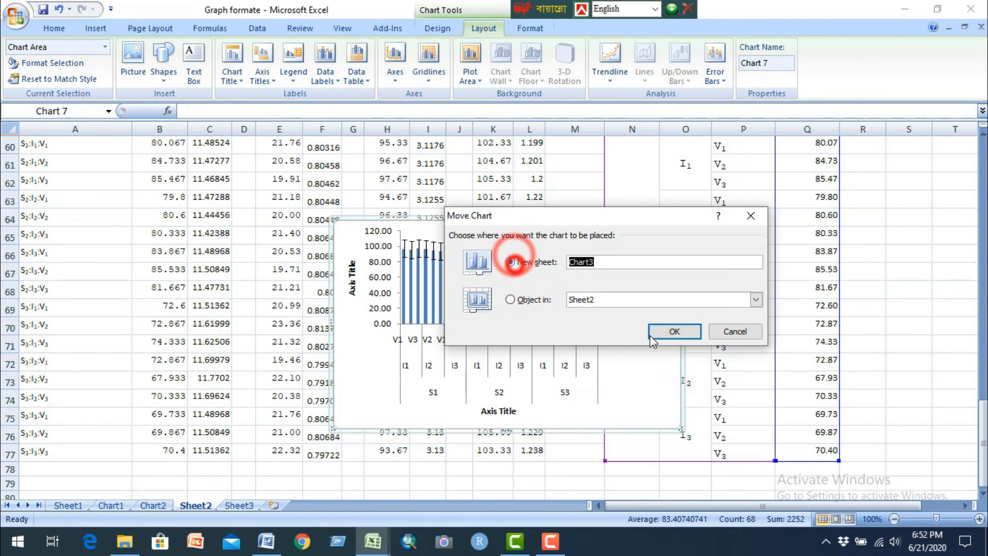
left_click(673, 331)
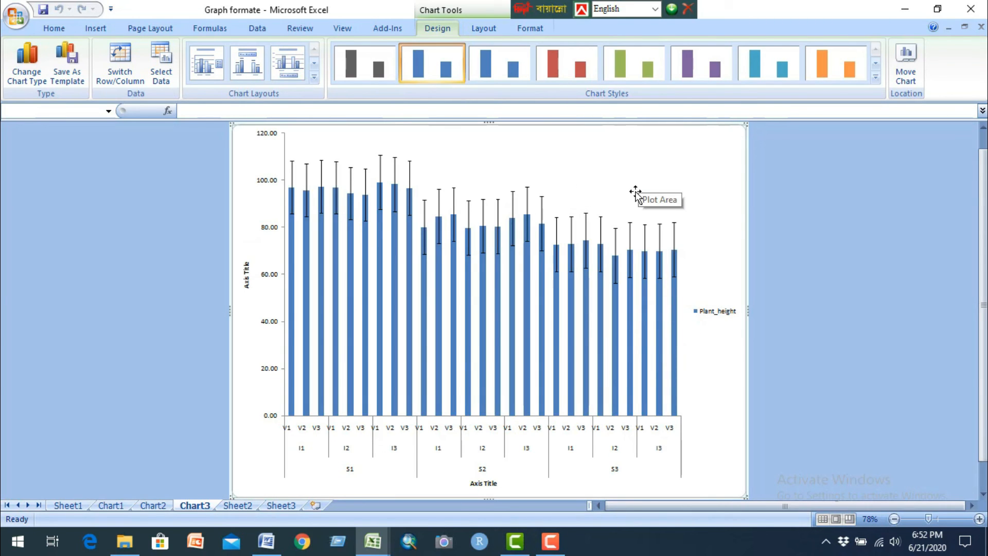
Step: Apply the orange chart style to the columns of the three-way interaction chart
left_click(527, 292)
left_click(679, 72)
left_click(777, 74)
left_click(823, 64)
left_click(625, 189)
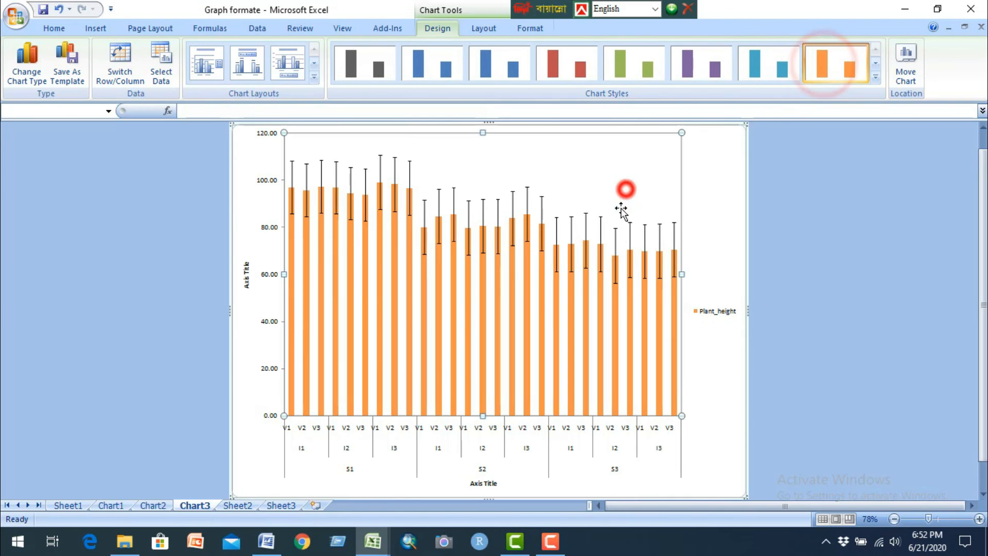
left_click(550, 542)
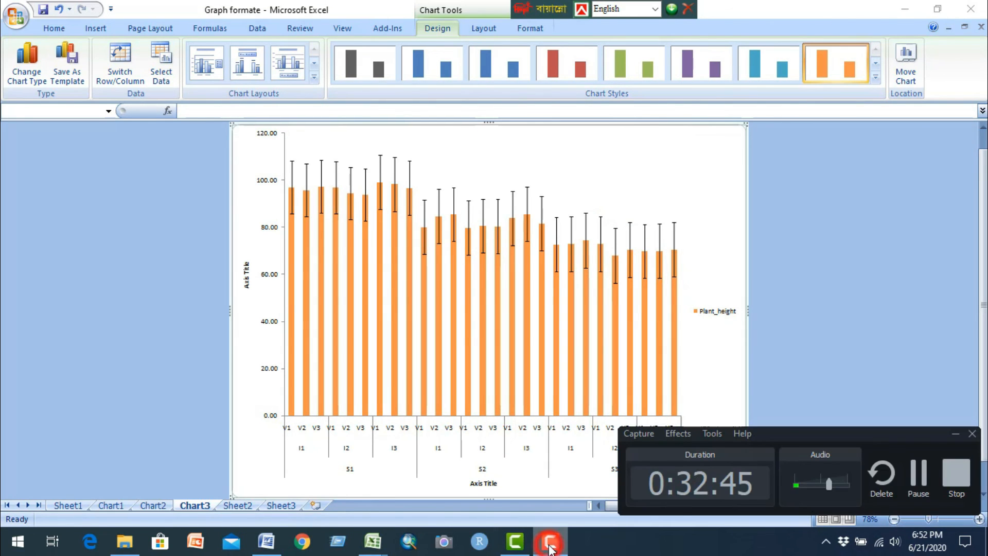